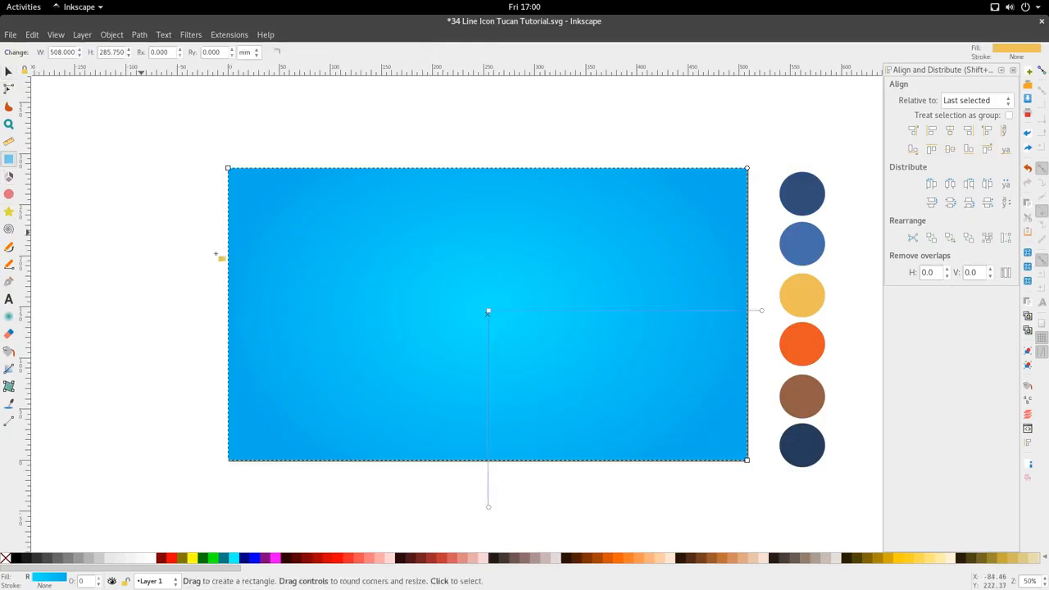
Step: Draw a yellow rectangle about 156 mm by 72 mm in the upper middle of the page with fully rounded corners
{"action": "left_click_drag", "start_coordinate": [413, 215], "coordinate": [571, 287]}
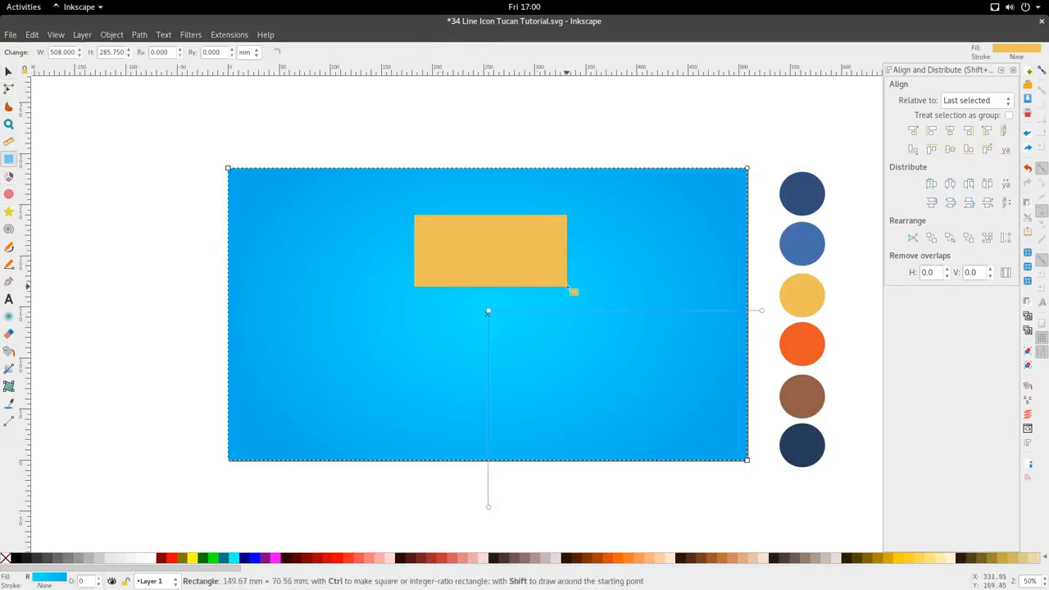
{"action": "scroll", "coordinate": [572, 226], "scroll_direction": "up", "scroll_amount": 2}
{"action": "left_click_drag", "start_coordinate": [565, 203], "coordinate": [567, 287]}
{"action": "scroll", "coordinate": [572, 336], "scroll_direction": "down", "scroll_amount": 2}
{"action": "key", "text": "s"}
{"action": "left_click_drag", "start_coordinate": [463, 330], "coordinate": [478, 355]}
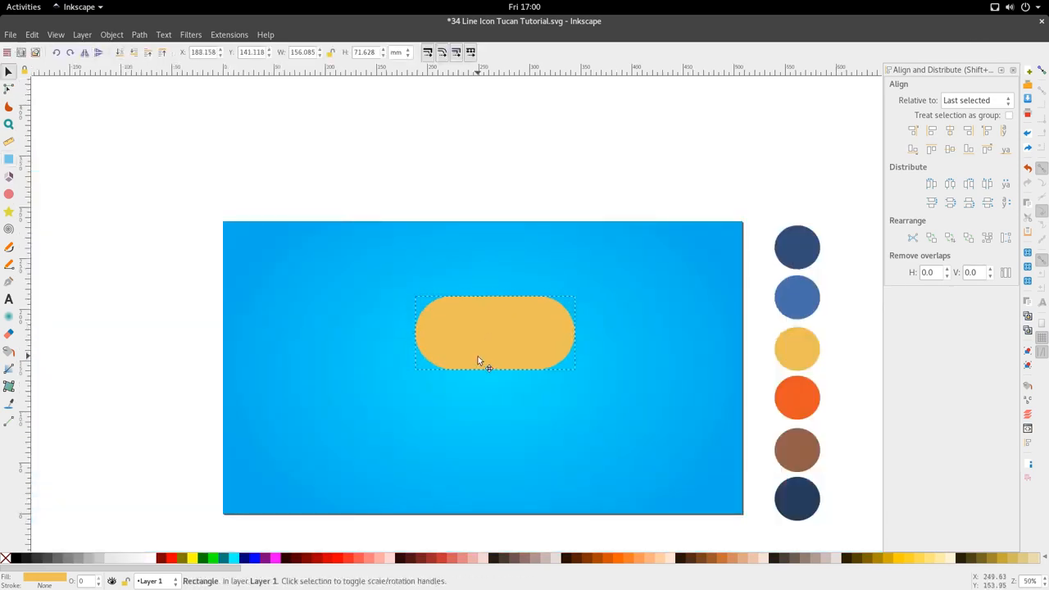
Step: Scale the yellow rounded rectangle down to about 123 mm by 56 mm and fill it white
{"action": "left_click_drag", "start_coordinate": [576, 370], "coordinate": [545, 358]}
{"action": "left_click_drag", "start_coordinate": [484, 346], "coordinate": [504, 342]}
{"action": "left_click", "coordinate": [151, 558]}
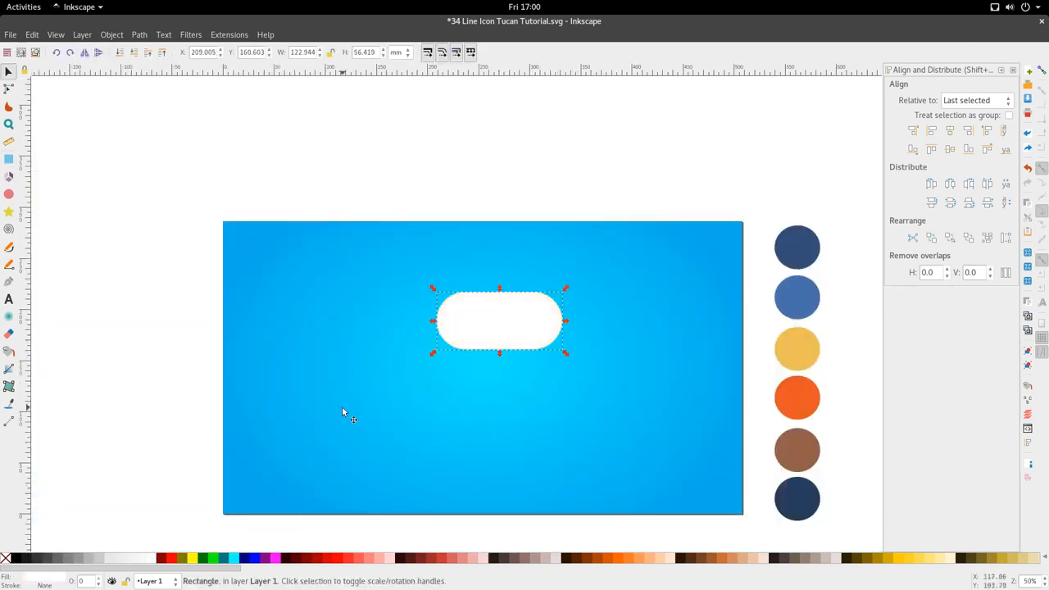
{"action": "scroll", "coordinate": [580, 305], "scroll_direction": "up", "scroll_amount": 1}
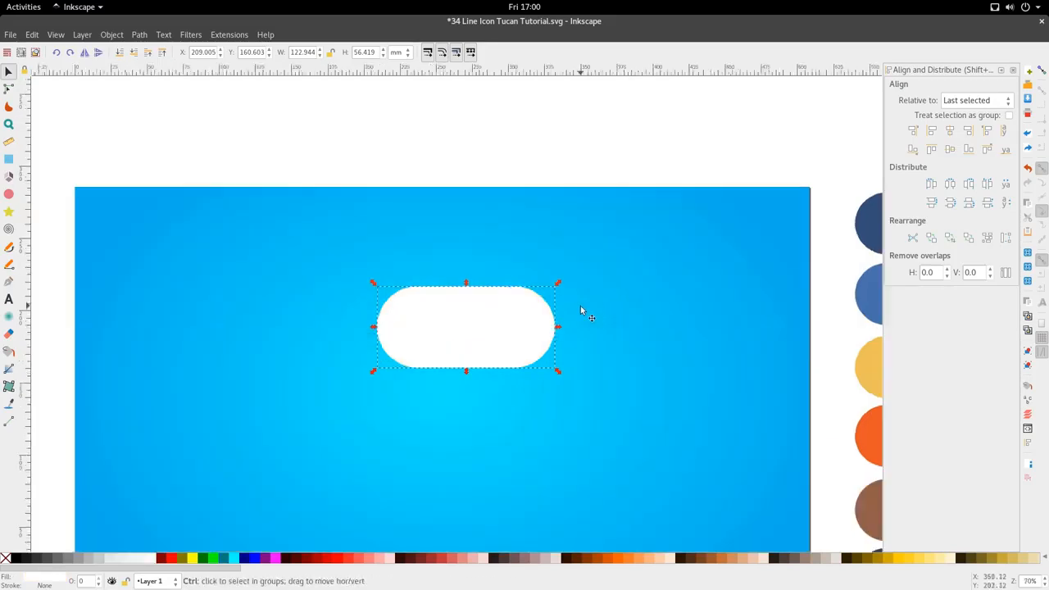
Step: Draw a straight horizontal line about 163 mm long through the middle of the white rounded rectangle
{"action": "key", "text": "p"}
{"action": "left_click", "coordinate": [354, 328]}
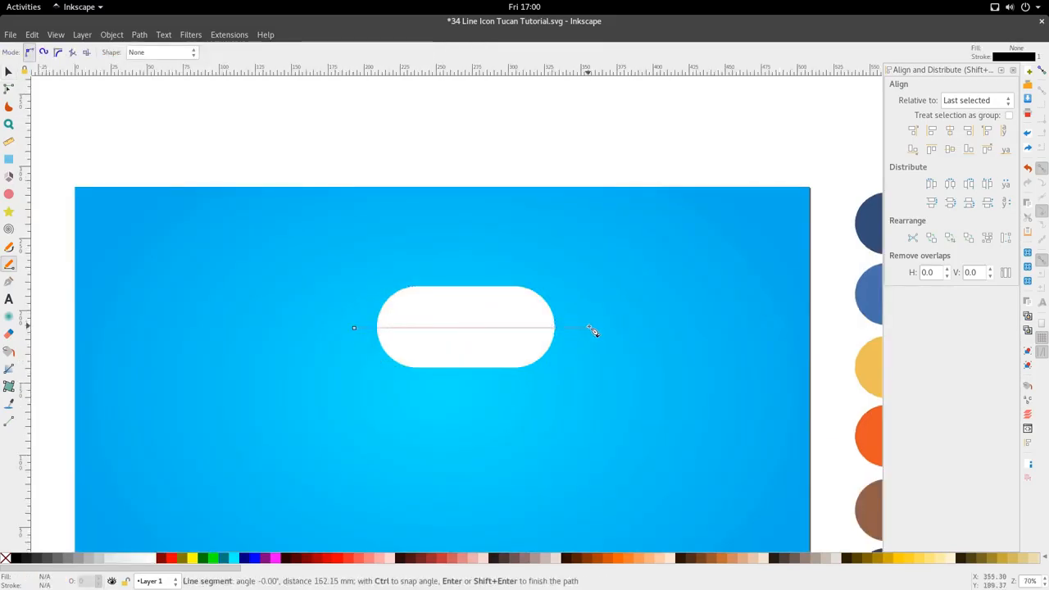
{"action": "left_click", "coordinate": [591, 328]}
{"action": "scroll", "coordinate": [584, 332], "scroll_direction": "up", "scroll_amount": 2}
{"action": "key", "text": "s"}
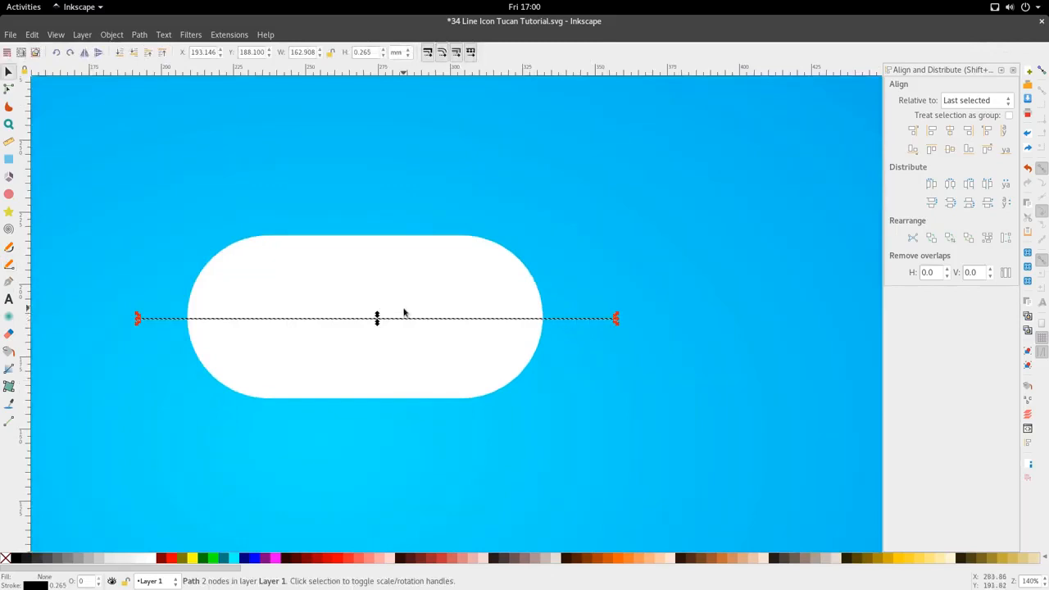
{"action": "left_click", "coordinate": [9, 263]}
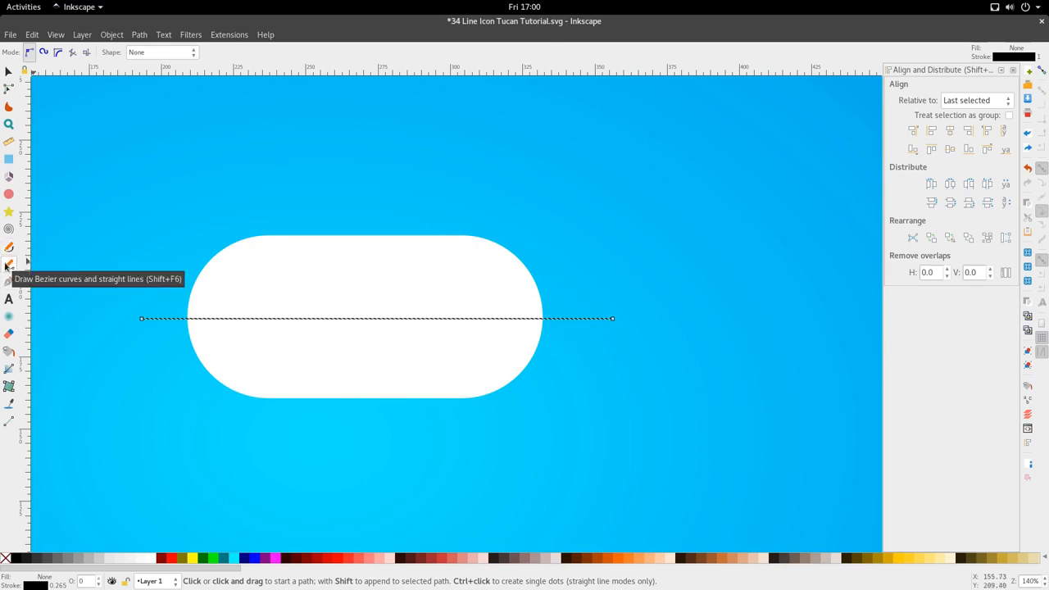
Step: Draw a white square-cornered rectangle about 103 mm by 64 mm below the white rounded shape
{"action": "scroll", "coordinate": [349, 281], "scroll_direction": "down", "scroll_amount": 2}
{"action": "key", "text": "s"}
{"action": "left_click", "coordinate": [358, 293]}
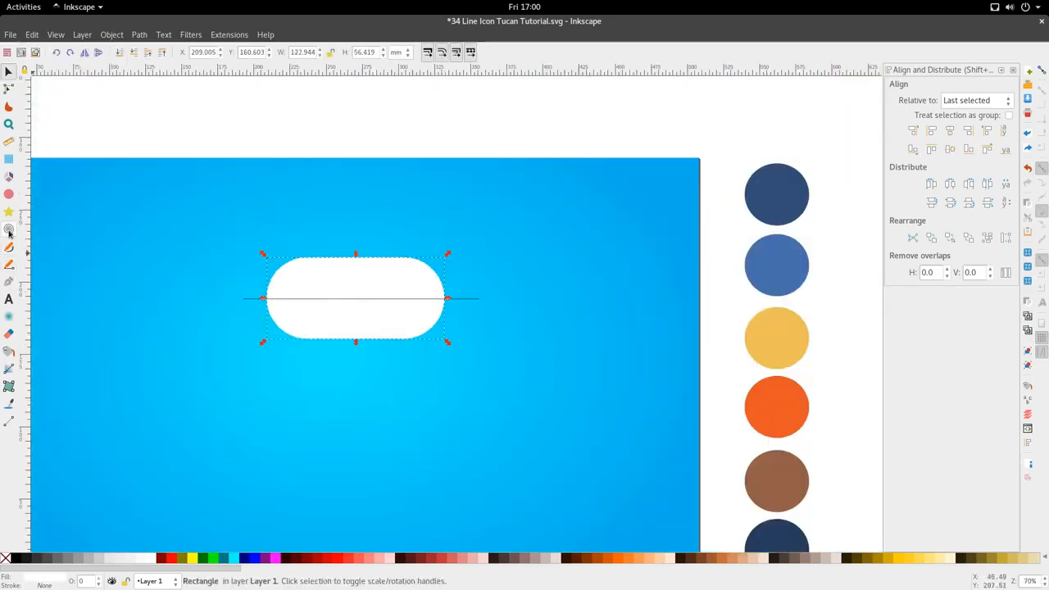
{"action": "left_click", "coordinate": [10, 160]}
{"action": "left_click_drag", "start_coordinate": [290, 201], "coordinate": [427, 443]}
{"action": "key", "text": "s"}
{"action": "scroll", "coordinate": [427, 443], "scroll_direction": "up", "scroll_amount": 1}
{"action": "key", "text": "r"}
{"action": "left_click_drag", "start_coordinate": [472, 412], "coordinate": [491, 335]}
{"action": "key", "text": "s"}
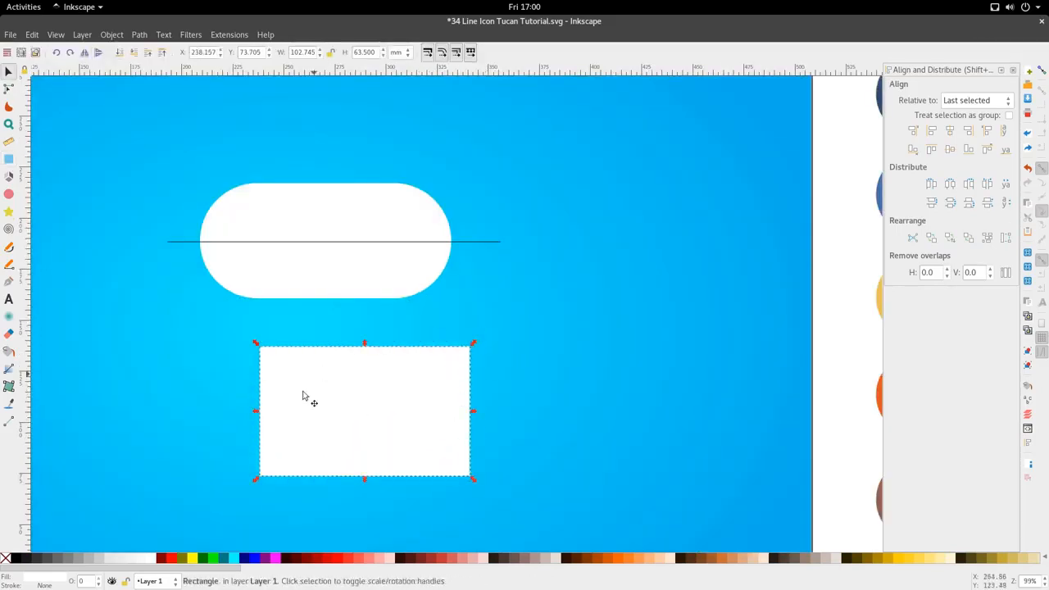
Step: Round the lower rectangle's corners evenly to a radius of about 10.4 mm
{"action": "scroll", "coordinate": [450, 366], "scroll_direction": "up", "scroll_amount": 3}
{"action": "key", "text": "r"}
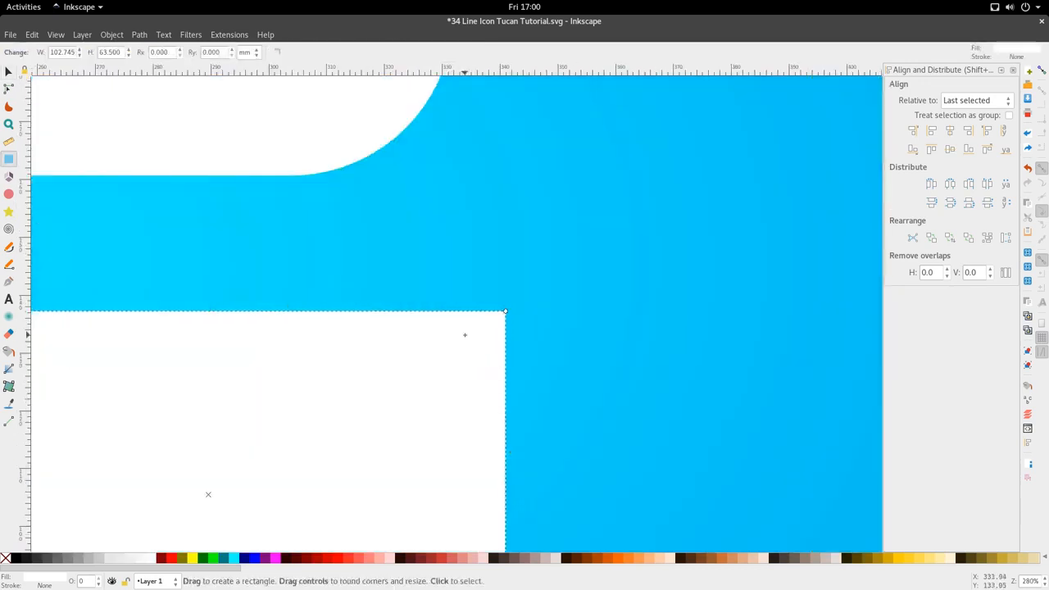
{"action": "scroll", "coordinate": [513, 290], "scroll_direction": "down", "scroll_amount": 3}
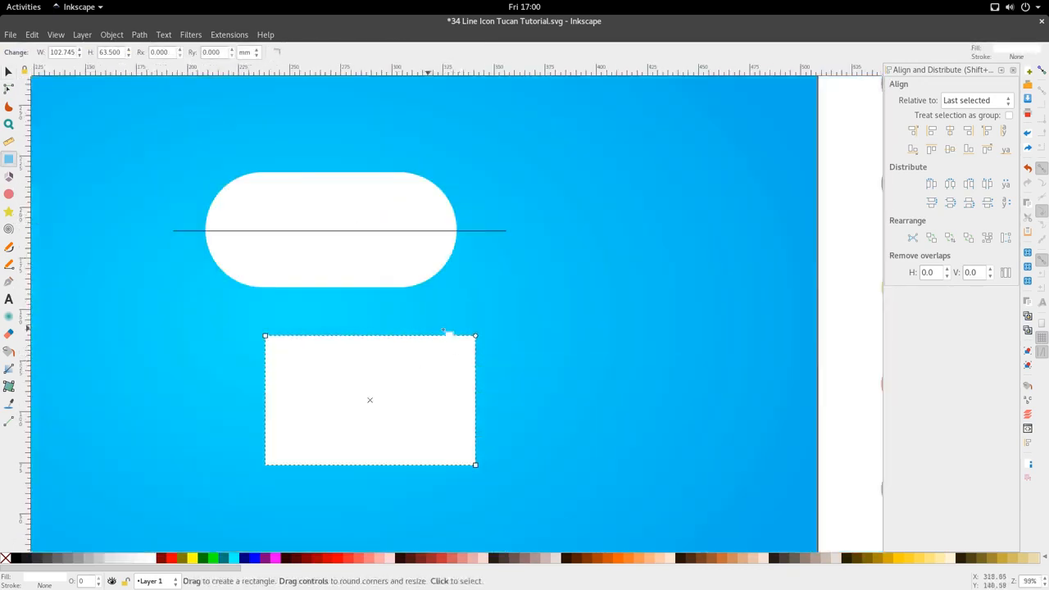
{"action": "scroll", "coordinate": [480, 350], "scroll_direction": "up", "scroll_amount": 2}
{"action": "scroll", "coordinate": [123, 301], "scroll_direction": "down", "scroll_amount": 1}
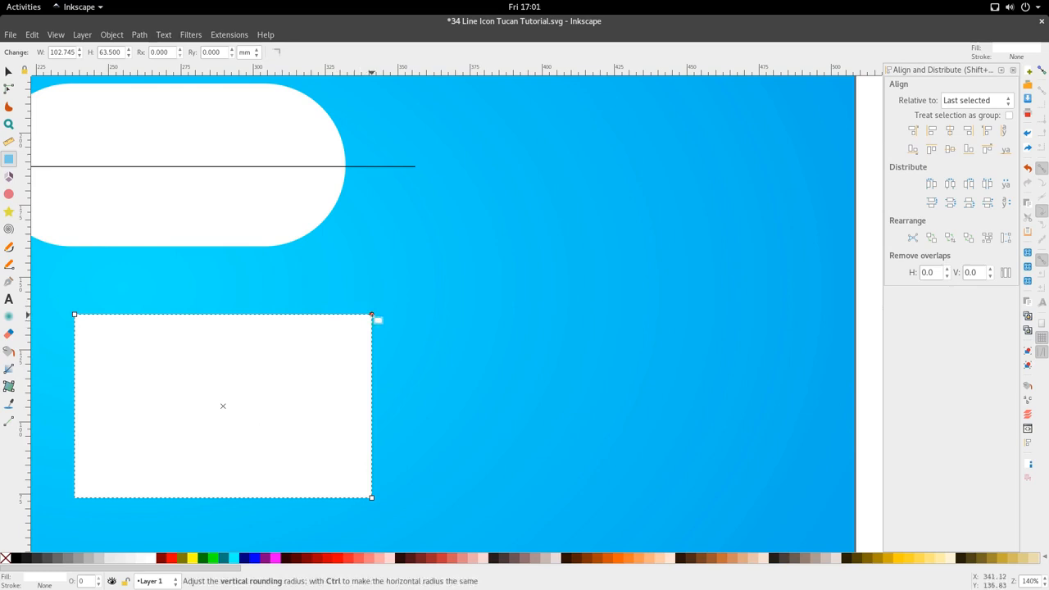
{"action": "key", "text": "ctrl"}
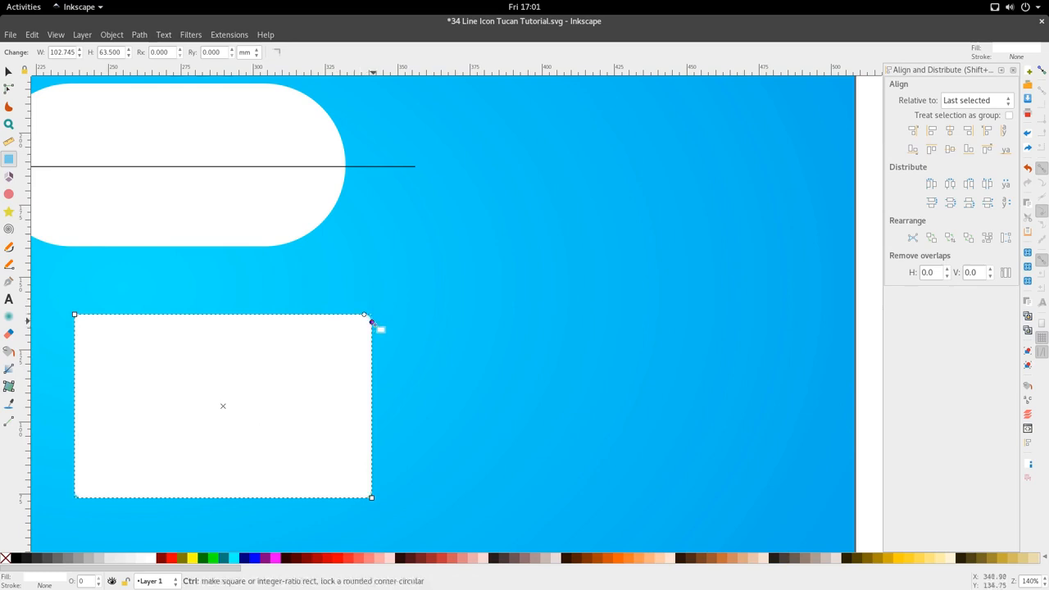
{"action": "left_click_drag", "start_coordinate": [373, 322], "coordinate": [372, 346]}
{"action": "left_click", "coordinate": [123, 286]}
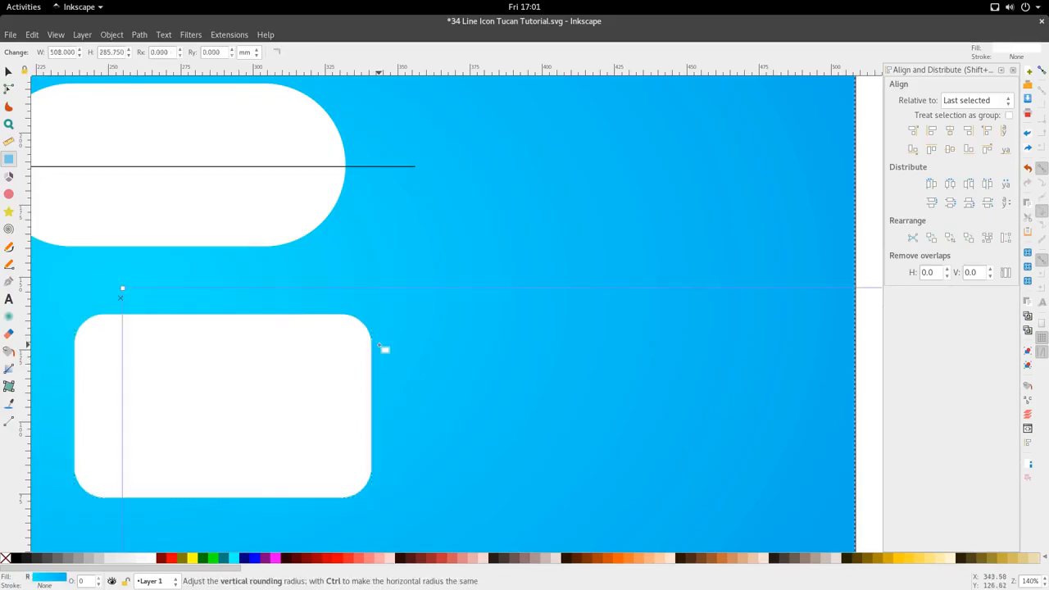
Step: Round the lower rectangle's corners fully, to a radius of 31.75 mm
{"action": "left_click", "coordinate": [368, 345]}
{"action": "scroll", "coordinate": [371, 345], "scroll_direction": "down", "scroll_amount": 4, "text": "ctrl"}
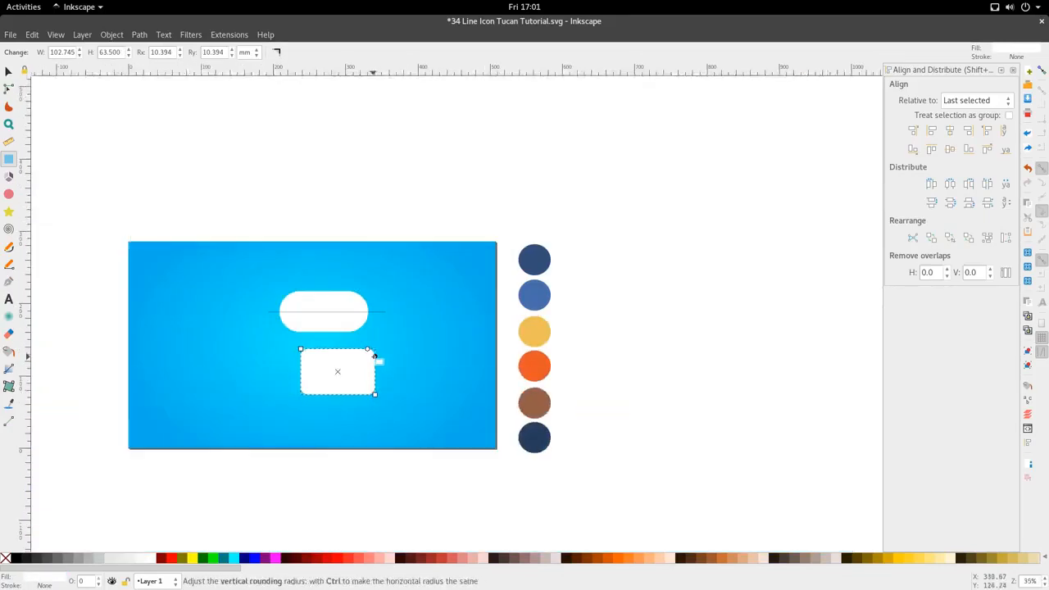
{"action": "left_click_drag", "start_coordinate": [374, 356], "coordinate": [368, 384], "text": "ctrl"}
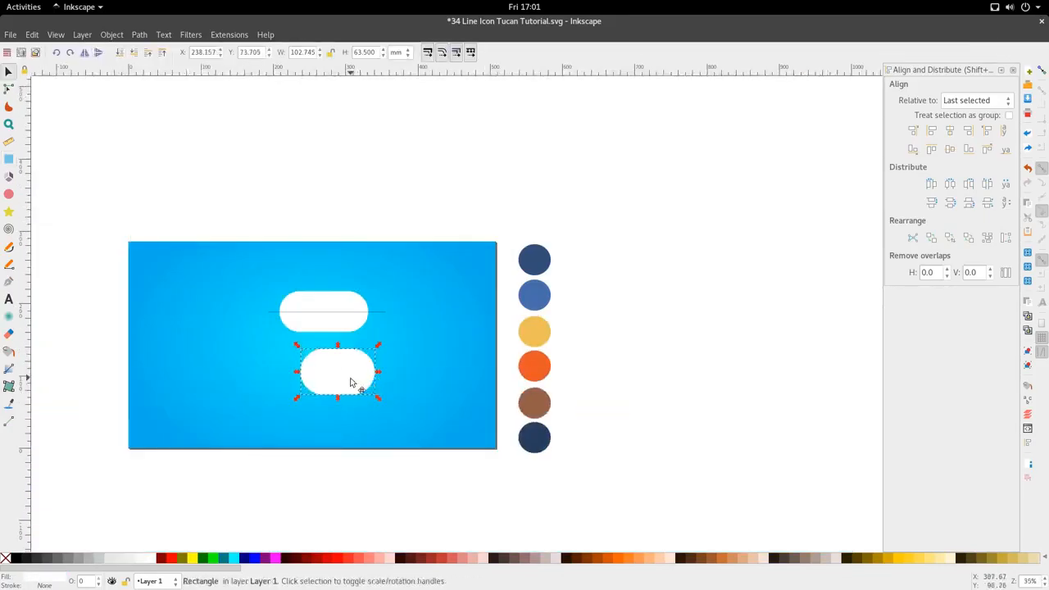
Step: Stretch and flatten the lower rounded rectangle to about 145 mm by 39 mm
{"action": "left_click_drag", "start_coordinate": [301, 349], "coordinate": [273, 350]}
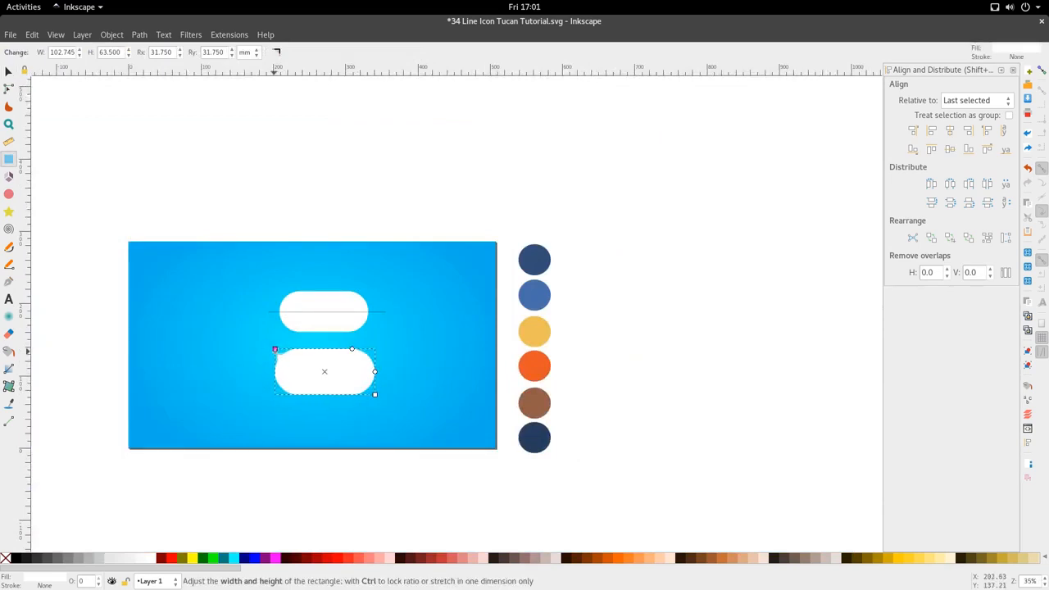
{"action": "key", "text": "s"}
{"action": "left_click_drag", "start_coordinate": [376, 400], "coordinate": [427, 369]}
{"action": "key", "text": "r"}
{"action": "scroll", "coordinate": [334, 385], "scroll_direction": "up", "scroll_amount": 2}
{"action": "key", "text": "s"}
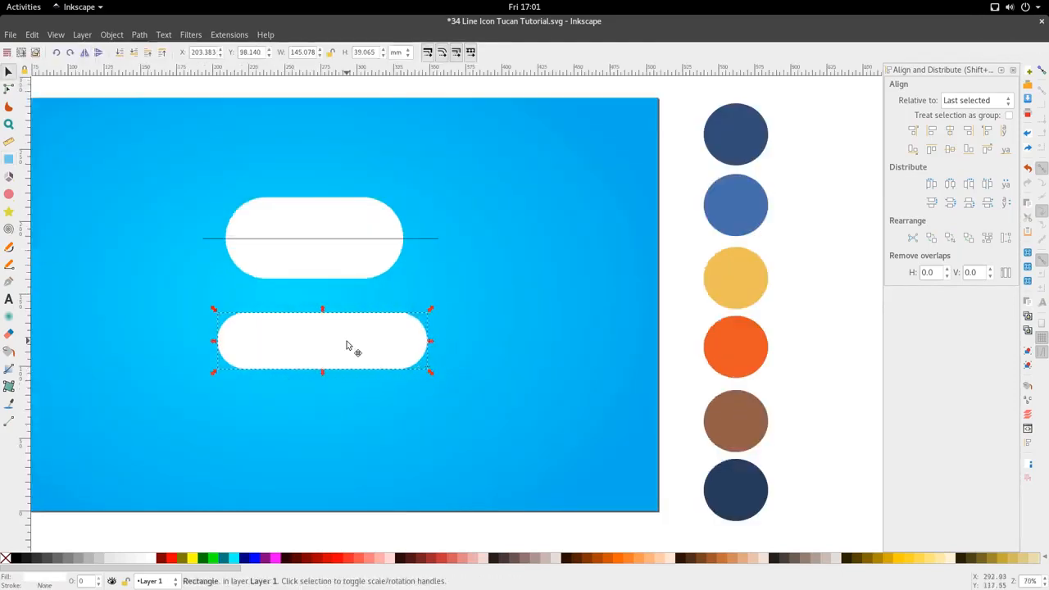
Step: Narrow the lower rounded rectangle from its left side to a width of about 103 mm
{"action": "key", "text": "r"}
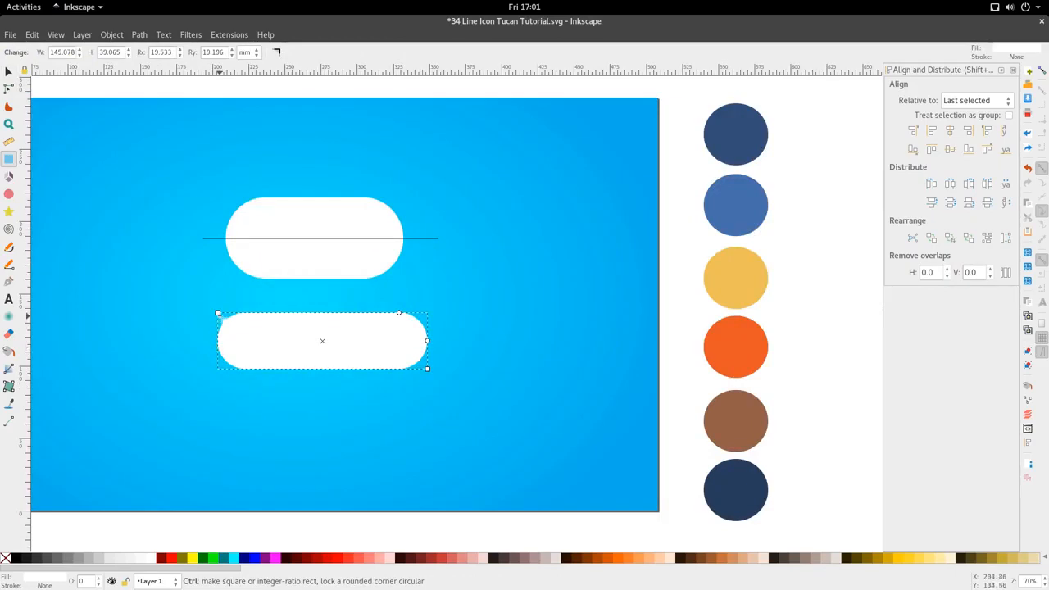
{"action": "left_click_drag", "start_coordinate": [215, 311], "coordinate": [278, 313]}
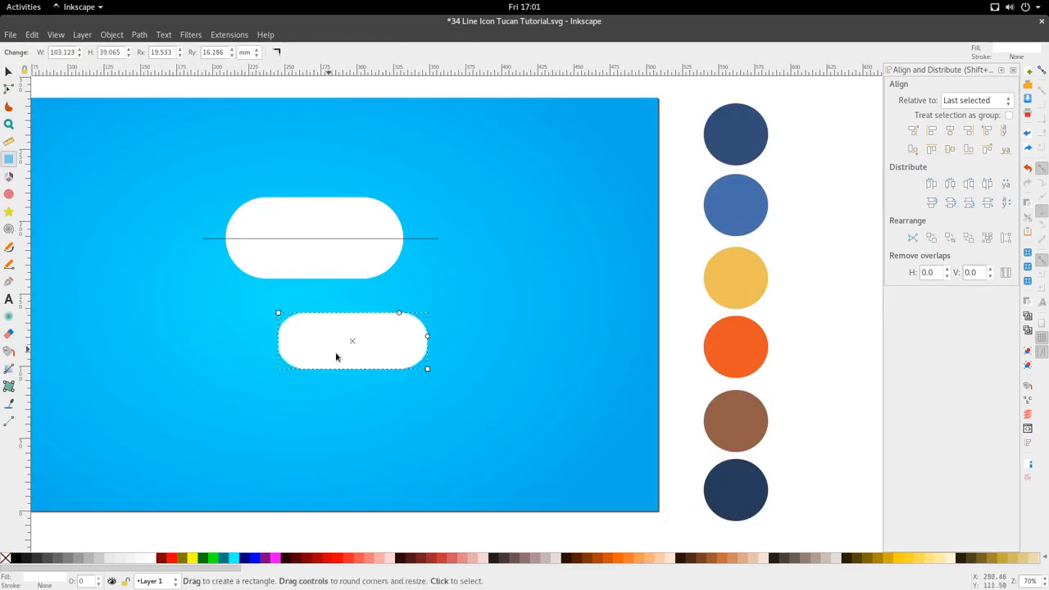
{"action": "key", "text": "s"}
{"action": "key", "text": "p"}
{"action": "left_click", "coordinate": [423, 343]}
{"action": "key", "text": "Escape"}
{"action": "key", "text": "s"}
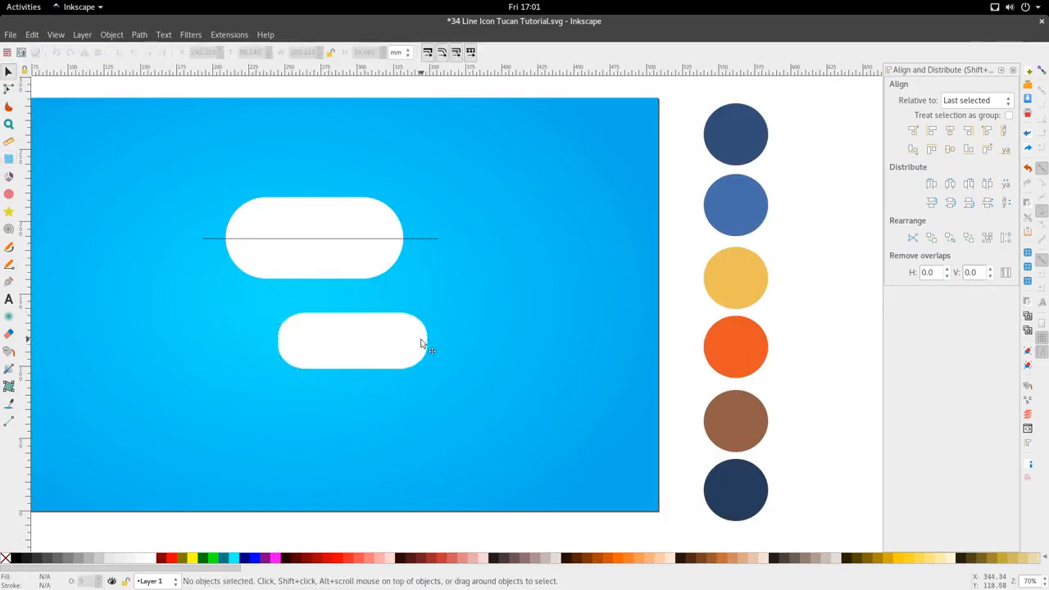
Step: Adjust the lower rectangle's corner rounding so that both ends are full semicircles
{"action": "left_click", "coordinate": [422, 342]}
{"action": "key", "text": "r"}
{"action": "key", "text": "s"}
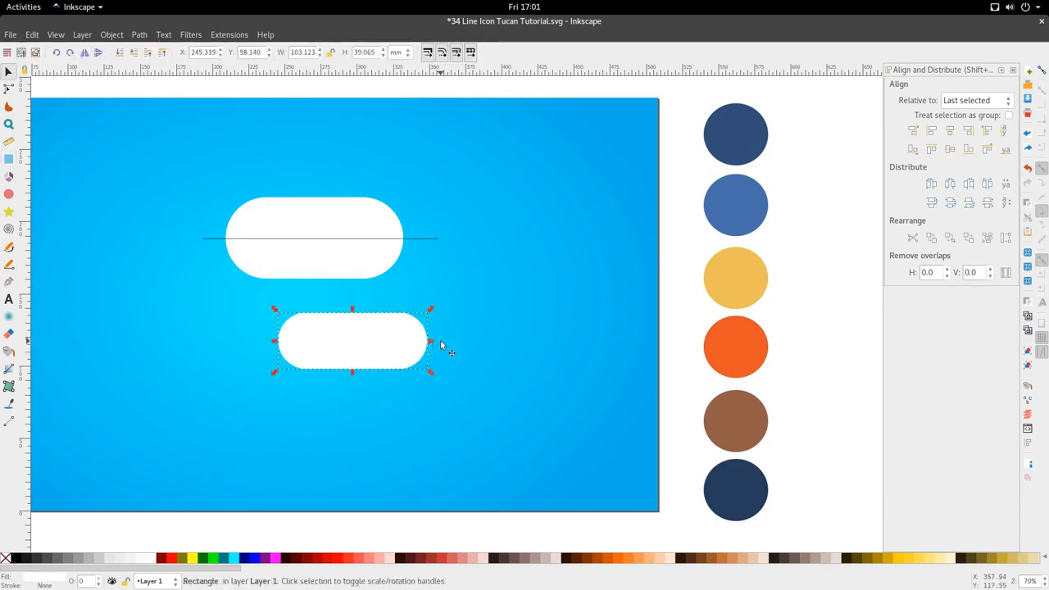
Step: Draw a straight horizontal line about 160 mm long through the middle of the lower rounded rectangle
{"action": "key", "text": "p"}
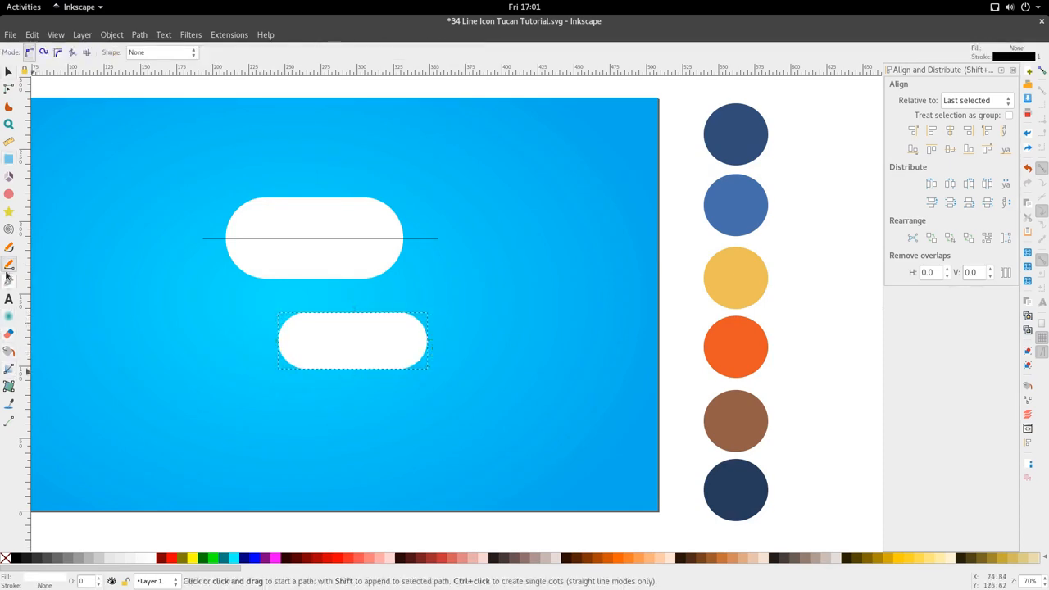
{"action": "left_click", "coordinate": [244, 344]}
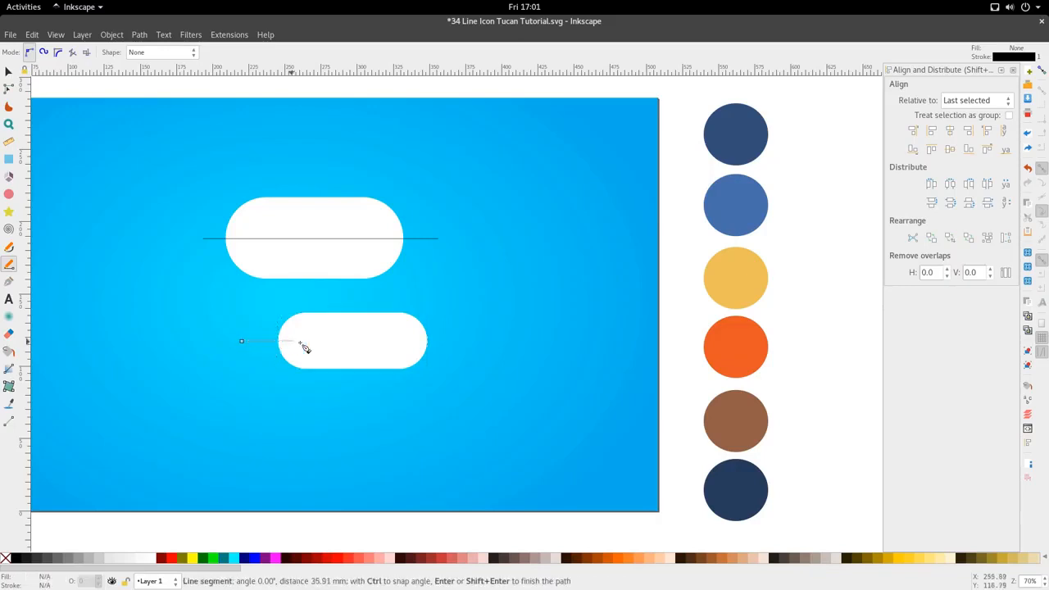
{"action": "double_click", "coordinate": [473, 342]}
{"action": "scroll", "coordinate": [330, 345], "scroll_direction": "up", "scroll_amount": 2}
{"action": "key", "text": "s"}
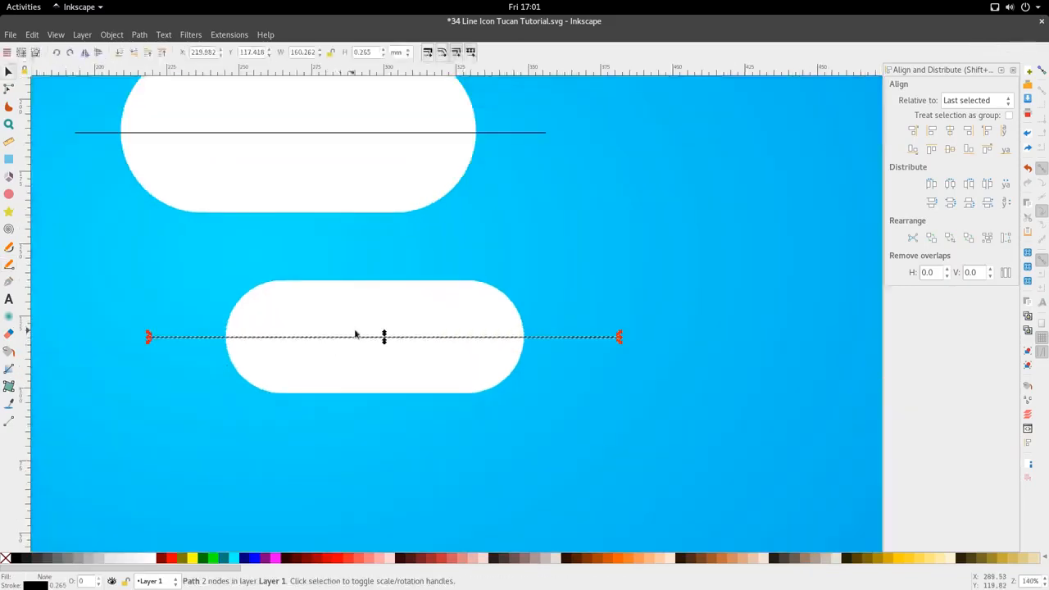
Step: Delete the upper rounded rectangle together with the line crossing it
{"action": "scroll", "coordinate": [356, 332], "scroll_direction": "down", "scroll_amount": 3}
{"action": "left_click", "coordinate": [356, 270]}
{"action": "left_click", "coordinate": [357, 268], "text": "shift"}
{"action": "left_click", "coordinate": [357, 265], "text": "shift"}
{"action": "left_click", "coordinate": [359, 278], "text": "shift"}
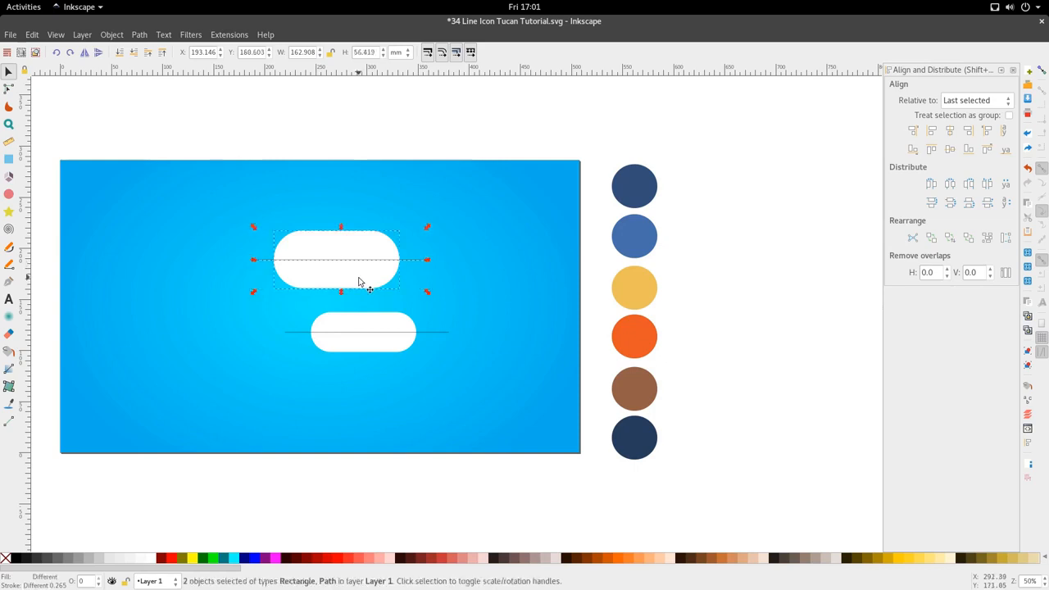
{"action": "key", "text": "Delete"}
Step: Move the remaining rounded rectangle and its line together up and left to the upper middle of the page
{"action": "left_click", "coordinate": [365, 332]}
{"action": "left_click", "coordinate": [372, 335], "text": "shift"}
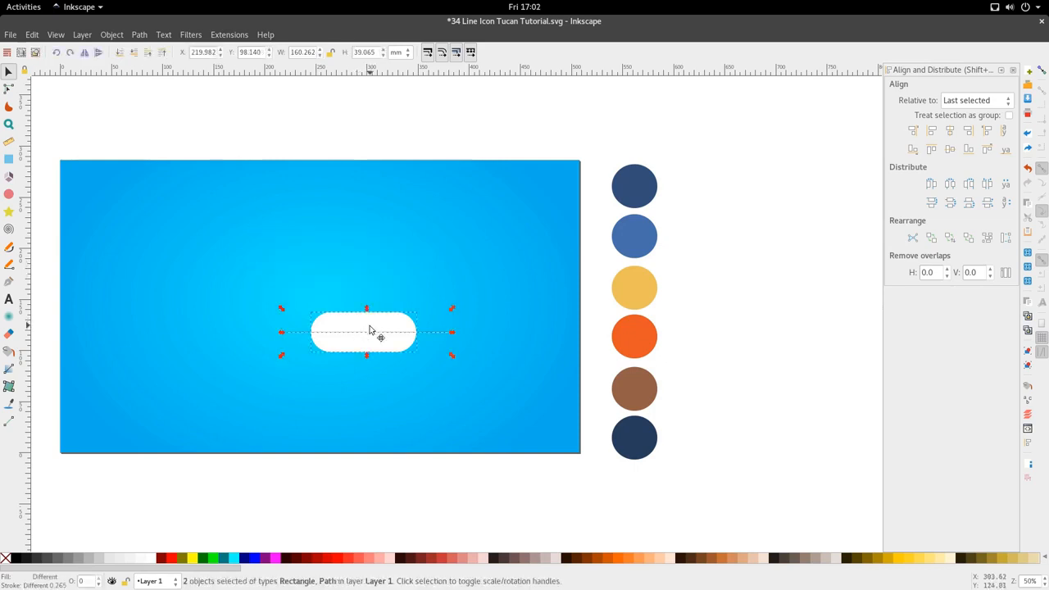
{"action": "left_click_drag", "start_coordinate": [371, 335], "coordinate": [320, 253]}
{"action": "left_click", "coordinate": [314, 296]}
{"action": "scroll", "coordinate": [312, 287], "scroll_direction": "up", "scroll_amount": 3}
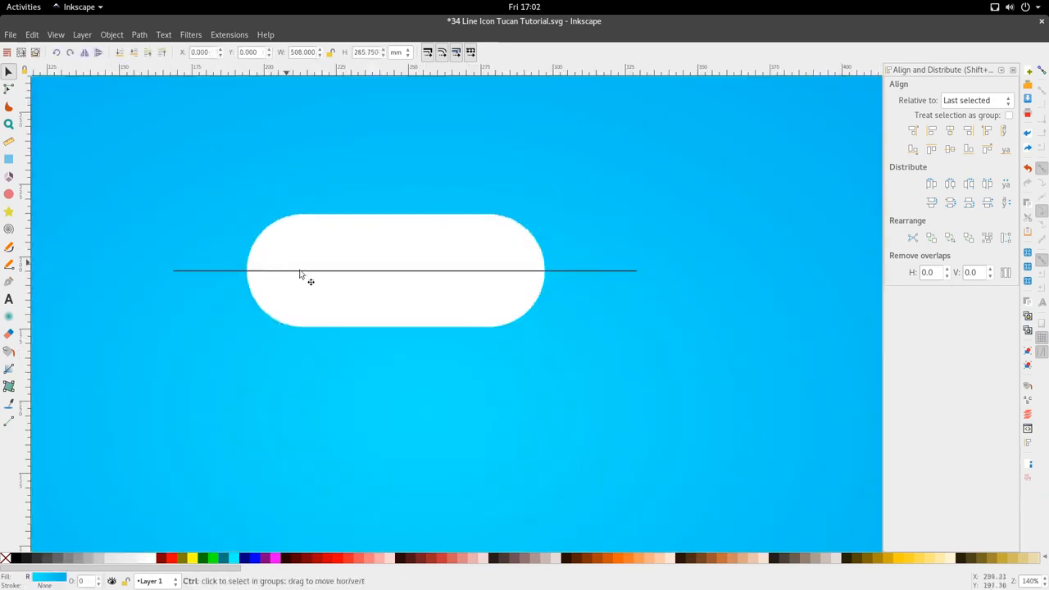
Step: Examine the nodes and handles of the horizontal line and the rounded rectangle with the node tool
{"action": "left_click", "coordinate": [421, 271]}
{"action": "key", "text": "n"}
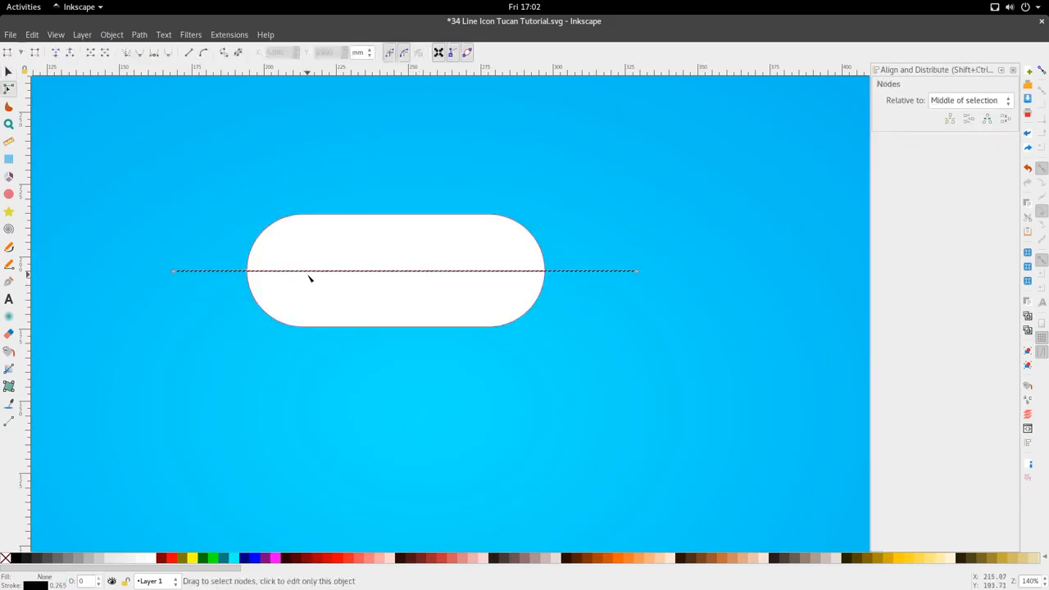
{"action": "key", "text": "s"}
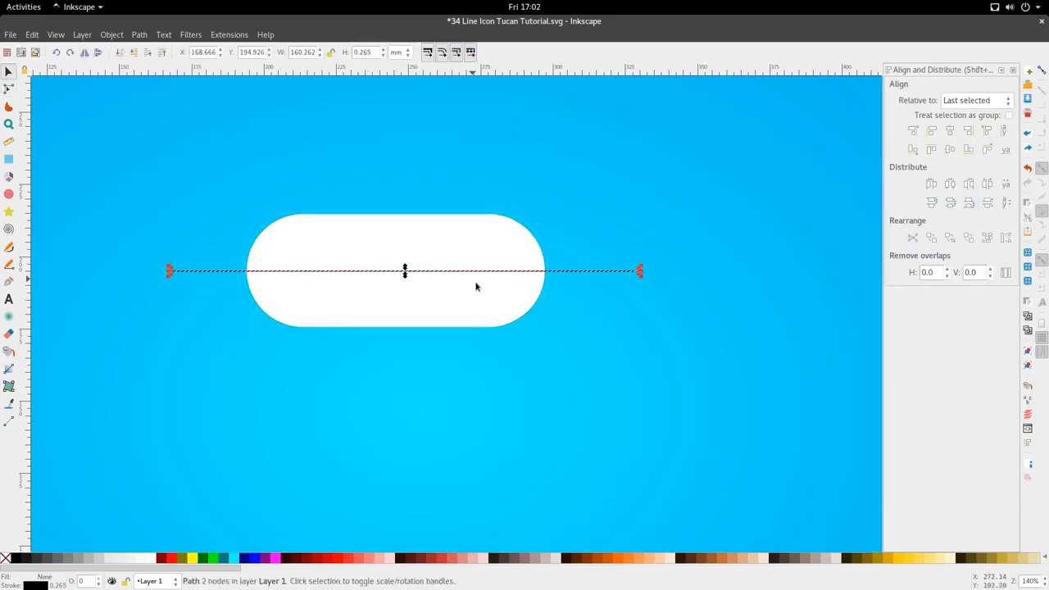
{"action": "left_click", "coordinate": [365, 241]}
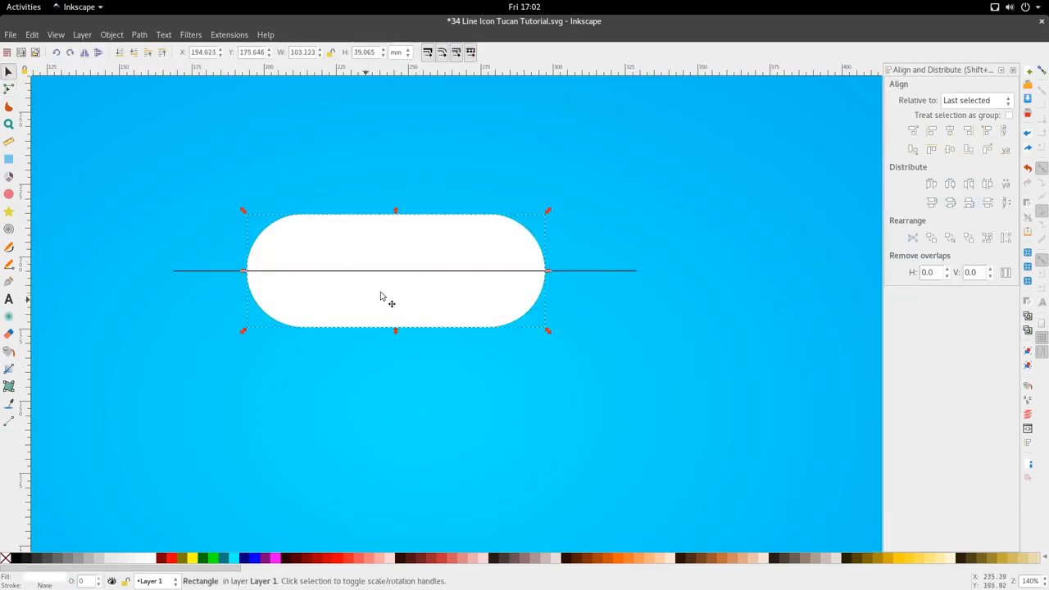
{"action": "key", "text": "n"}
{"action": "left_click", "coordinate": [457, 257]}
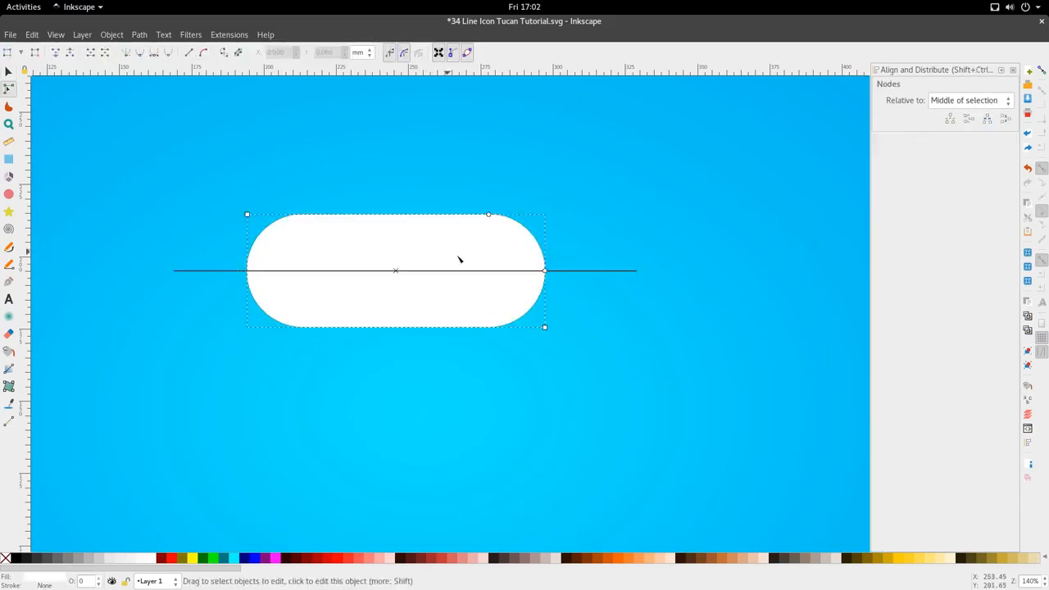
{"action": "left_click", "coordinate": [505, 270]}
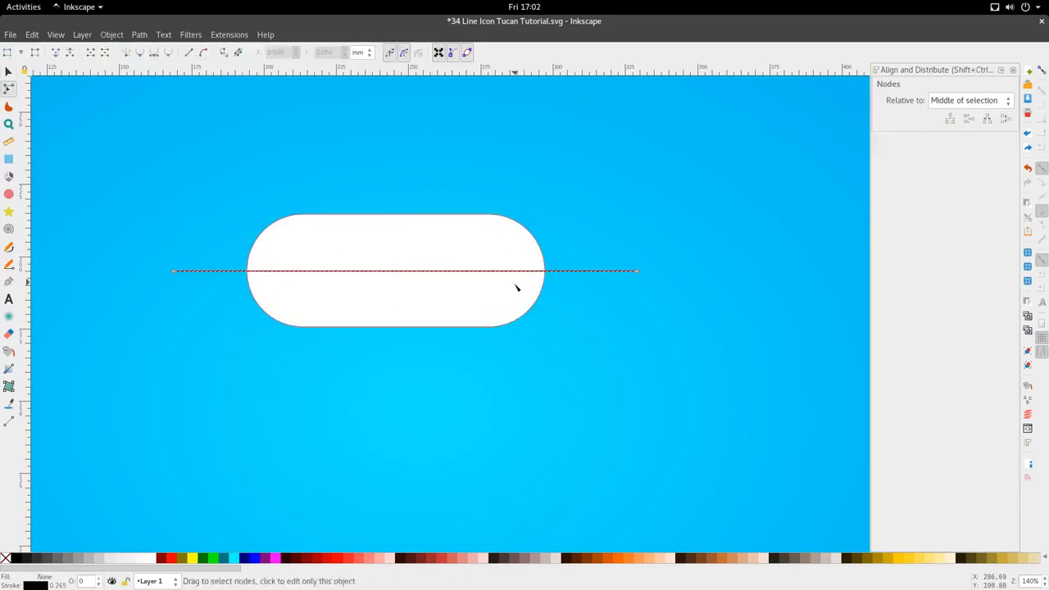
{"action": "scroll", "coordinate": [472, 254], "scroll_direction": "down", "scroll_amount": 1}
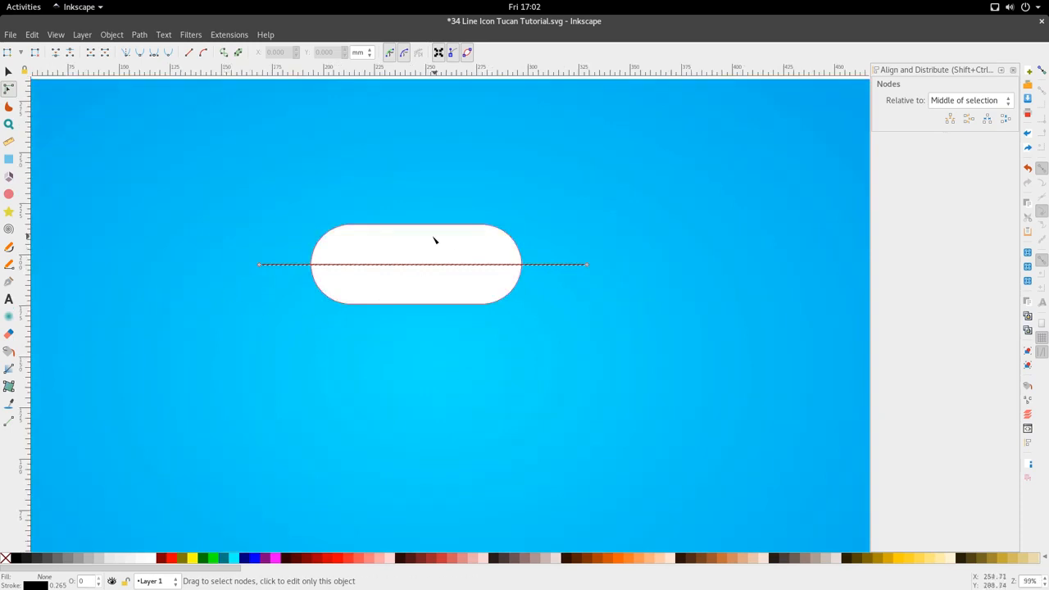
{"action": "key", "text": "s"}
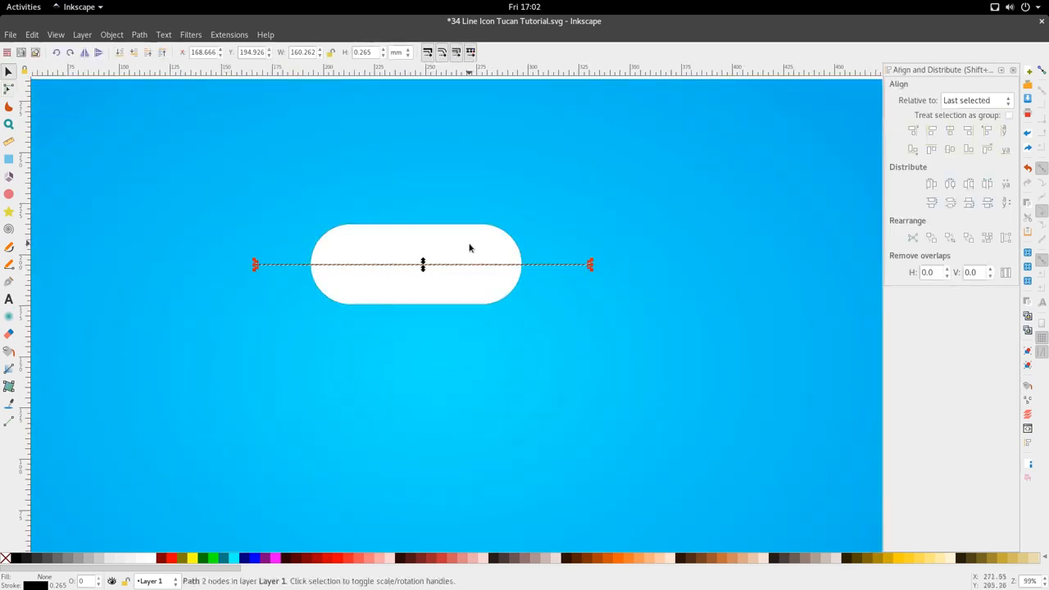
Step: Align the horizontal line and the rounded rectangle vertically on their centres
{"action": "left_click", "coordinate": [469, 245], "text": "shift"}
{"action": "scroll", "coordinate": [537, 262], "scroll_direction": "up", "scroll_amount": 3}
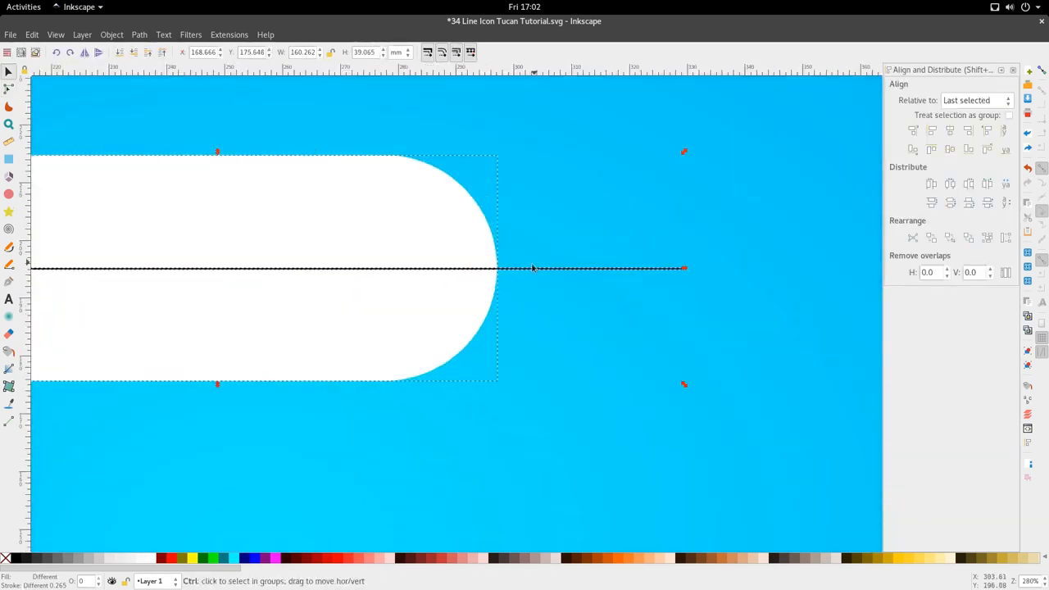
{"action": "scroll", "coordinate": [512, 264], "scroll_direction": "down", "scroll_amount": 4}
{"action": "scroll", "coordinate": [377, 264], "scroll_direction": "up", "scroll_amount": 2}
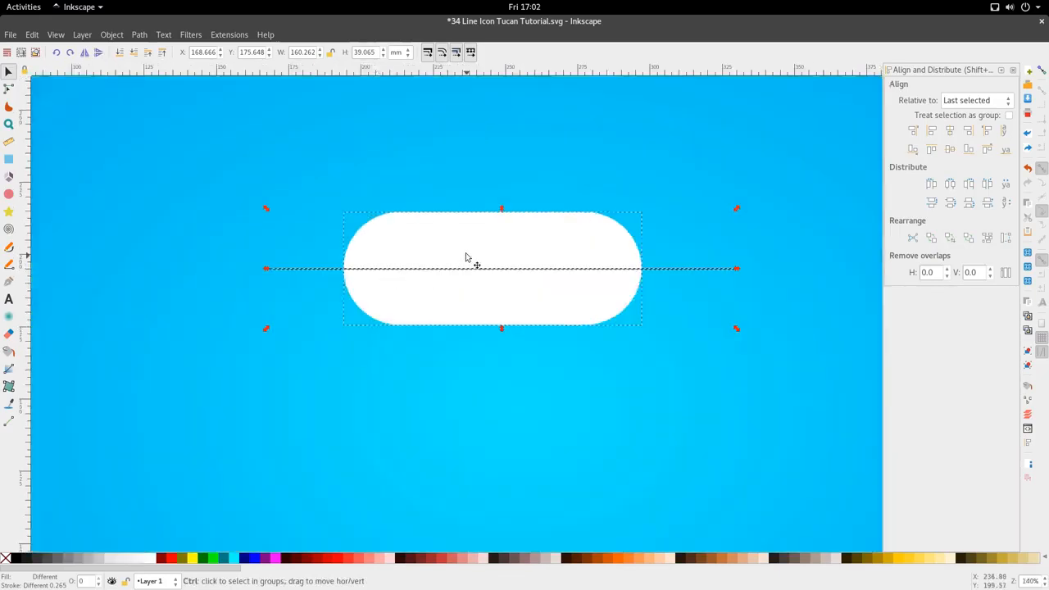
{"action": "left_click", "coordinate": [111, 34]}
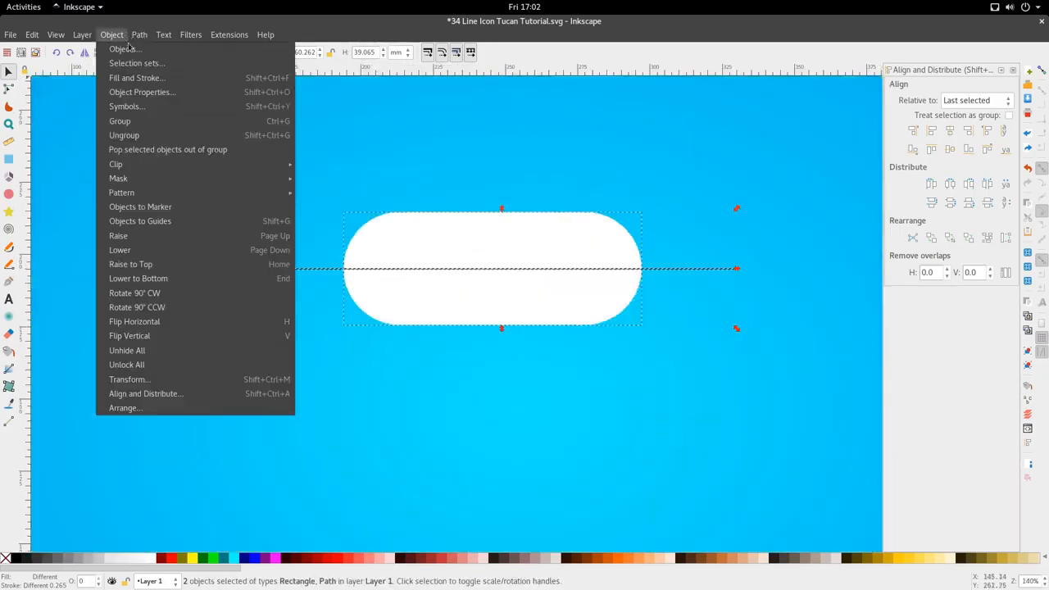
{"action": "left_click", "coordinate": [155, 394]}
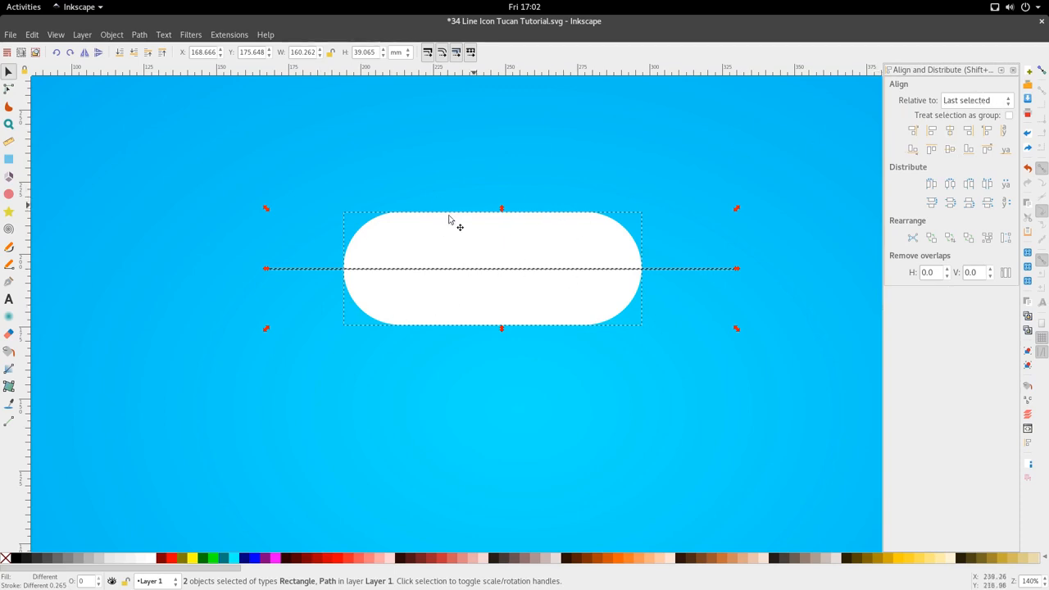
{"action": "left_click", "coordinate": [950, 149]}
{"action": "scroll", "coordinate": [627, 274], "scroll_direction": "down", "scroll_amount": 2}
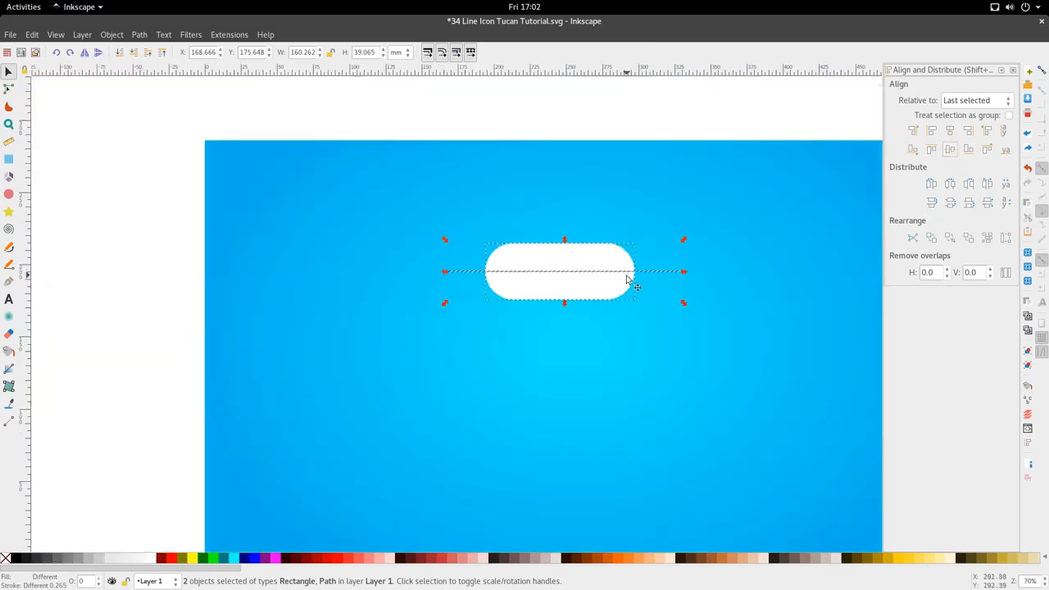
Step: Divide the rounded rectangle into an upper and a lower half along the horizontal line using Division
{"action": "left_click", "coordinate": [643, 279]}
{"action": "double_click", "coordinate": [603, 271]}
{"action": "left_click", "coordinate": [605, 258], "text": "shift"}
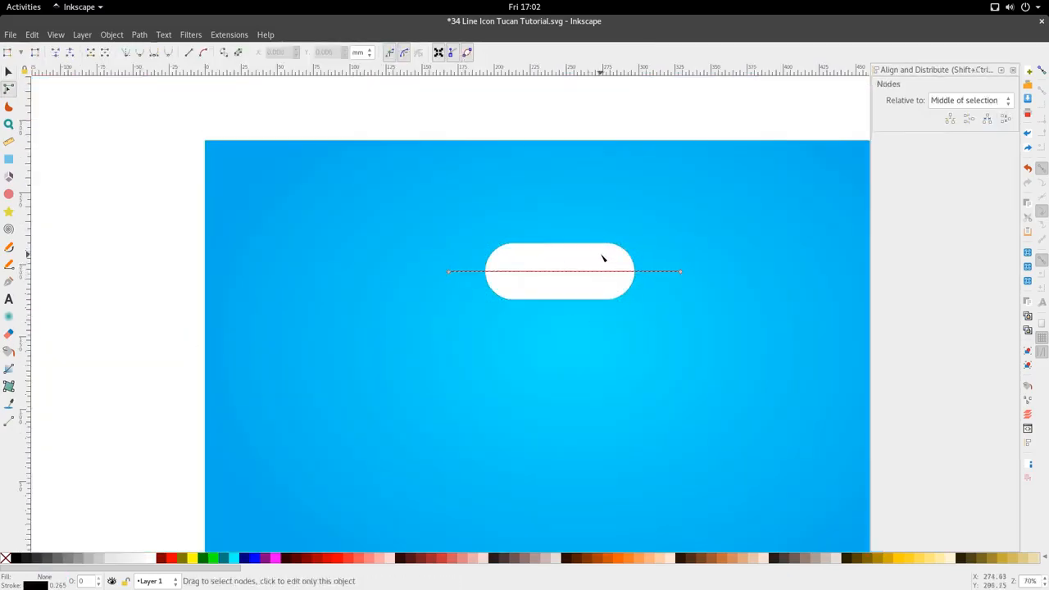
{"action": "scroll", "coordinate": [603, 258], "scroll_direction": "up", "scroll_amount": 2}
{"action": "key", "text": "s"}
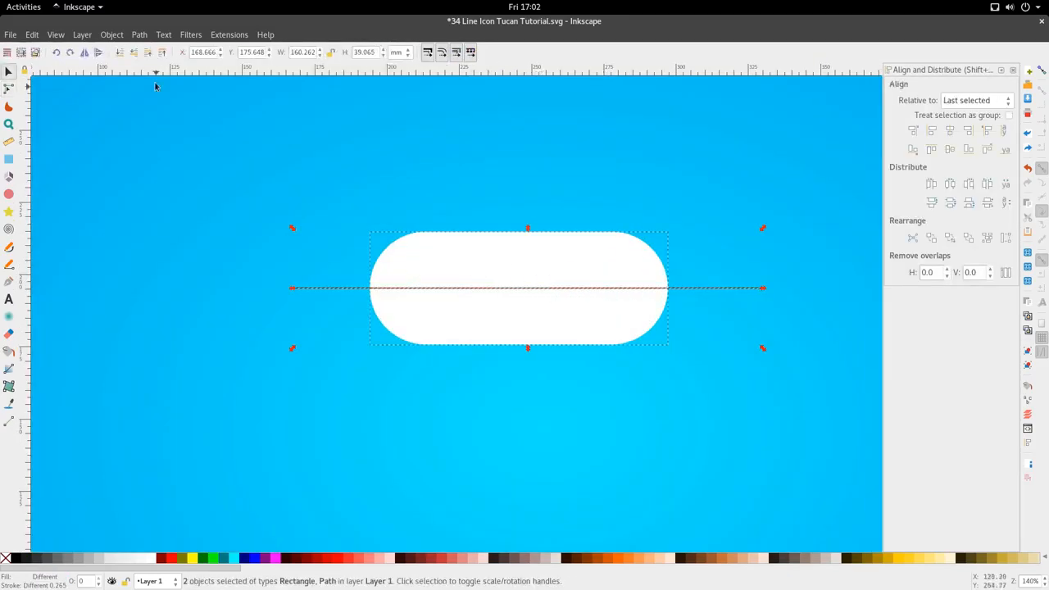
{"action": "left_click", "coordinate": [111, 38]}
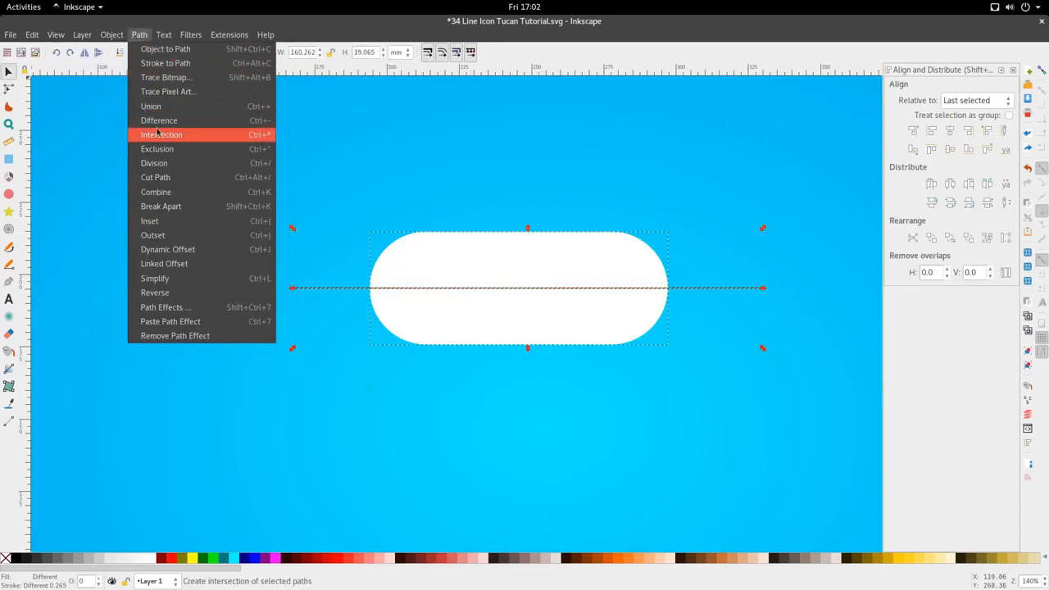
{"action": "left_click", "coordinate": [156, 163]}
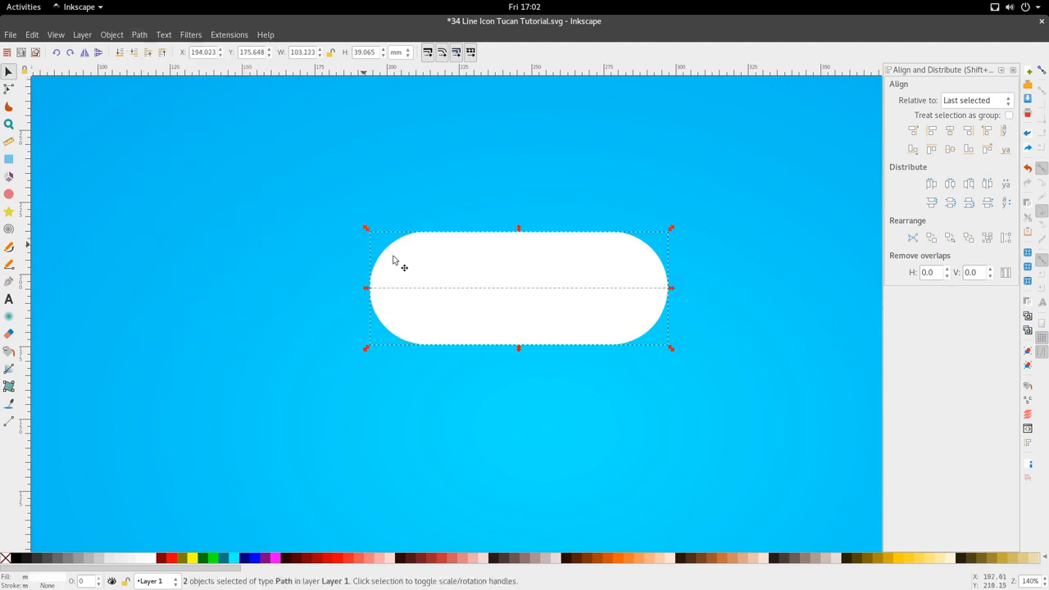
Step: Shorten the lower half to about 49 mm wide by moving its left-end nodes to the right
{"action": "left_click", "coordinate": [622, 388]}
{"action": "scroll", "coordinate": [499, 295], "scroll_direction": "down", "scroll_amount": 1}
{"action": "double_click", "coordinate": [512, 304]}
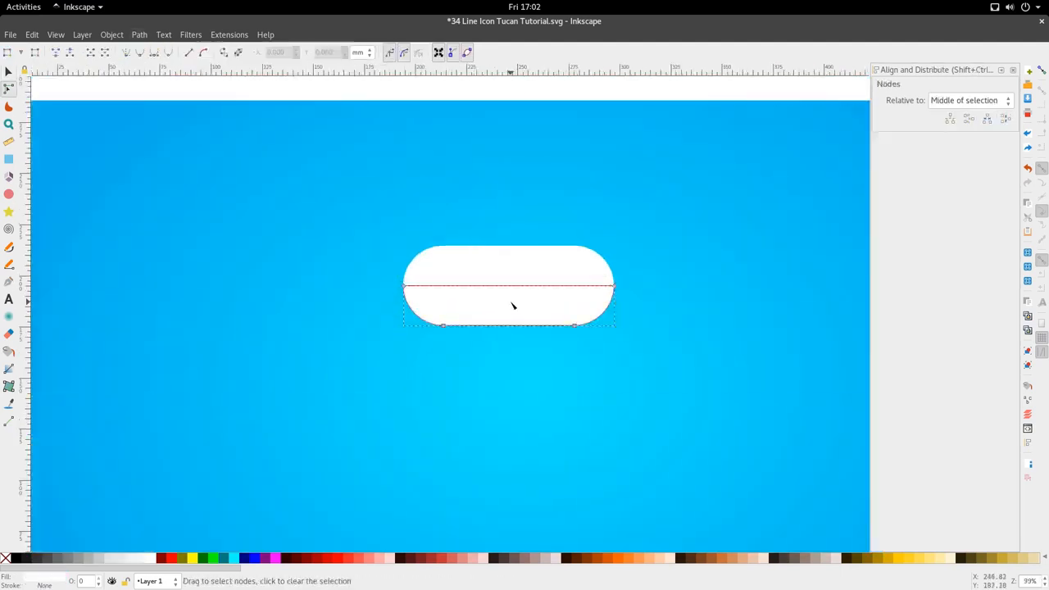
{"action": "left_click_drag", "start_coordinate": [311, 262], "coordinate": [471, 344]}
{"action": "left_click_drag", "start_coordinate": [304, 260], "coordinate": [500, 353]}
{"action": "left_click_drag", "start_coordinate": [445, 327], "coordinate": [543, 328]}
{"action": "key", "text": "s"}
Step: Shorten the upper half to about 94 mm wide by moving its left-end nodes to the right
{"action": "double_click", "coordinate": [521, 265]}
{"action": "left_click_drag", "start_coordinate": [315, 234], "coordinate": [556, 329]}
{"action": "key", "text": "s"}
{"action": "key", "text": "n"}
{"action": "key", "text": "shift+l"}
{"action": "key", "text": "ctrl+z"}
Step: Examine the node groups at the left end of the shortened lower half
{"action": "left_click_drag", "start_coordinate": [455, 389], "coordinate": [575, 252]}
{"action": "left_click", "coordinate": [490, 396]}
{"action": "left_click_drag", "start_coordinate": [468, 398], "coordinate": [574, 253]}
{"action": "left_click", "coordinate": [552, 325]}
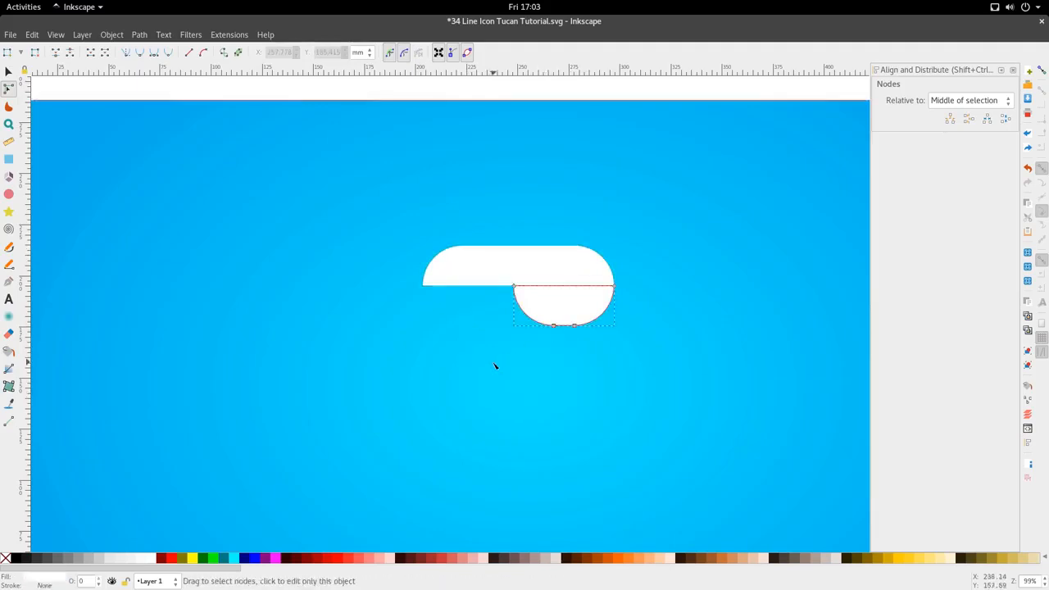
{"action": "left_click_drag", "start_coordinate": [495, 367], "coordinate": [577, 278]}
{"action": "key", "text": "s"}
{"action": "left_click", "coordinate": [586, 371]}
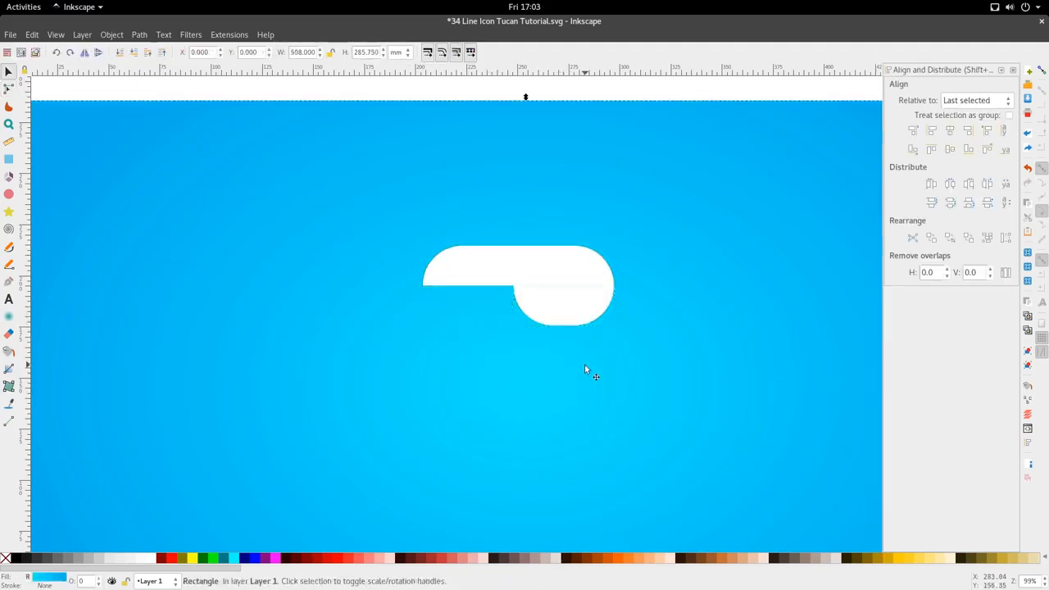
{"action": "scroll", "coordinate": [543, 314], "scroll_direction": "up", "scroll_amount": 1}
{"action": "scroll", "coordinate": [543, 315], "scroll_direction": "down", "scroll_amount": 1}
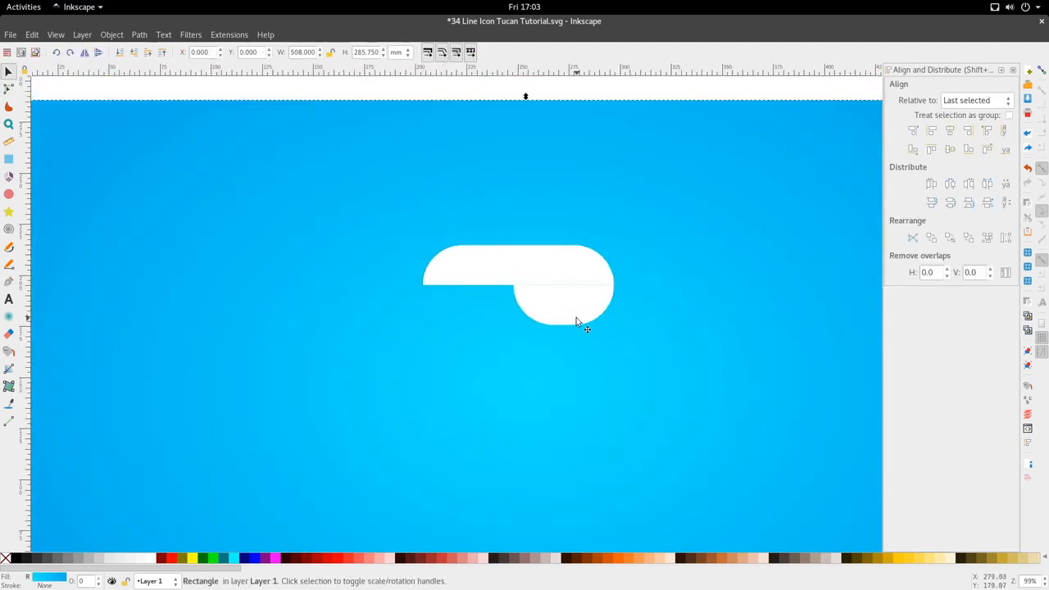
Step: Move the upper half's left-end nodes further right so the piece is about 73 mm wide
{"action": "scroll", "coordinate": [576, 320], "scroll_direction": "up", "scroll_amount": 1}
{"action": "left_click", "coordinate": [545, 261]}
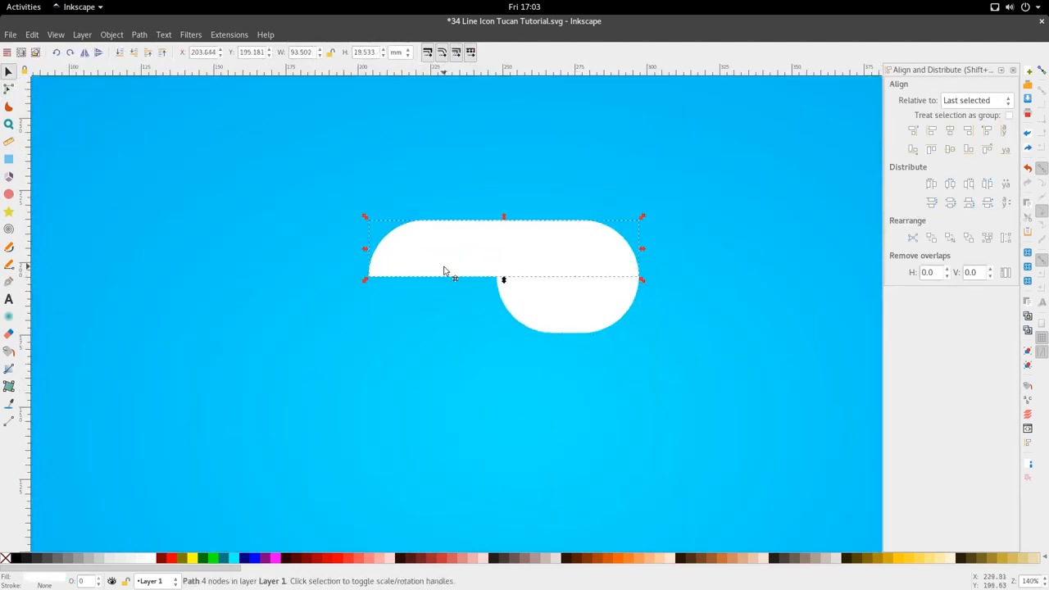
{"action": "key", "text": "n"}
{"action": "left_click_drag", "start_coordinate": [337, 202], "coordinate": [472, 300]}
{"action": "left_click_drag", "start_coordinate": [369, 276], "coordinate": [403, 279]}
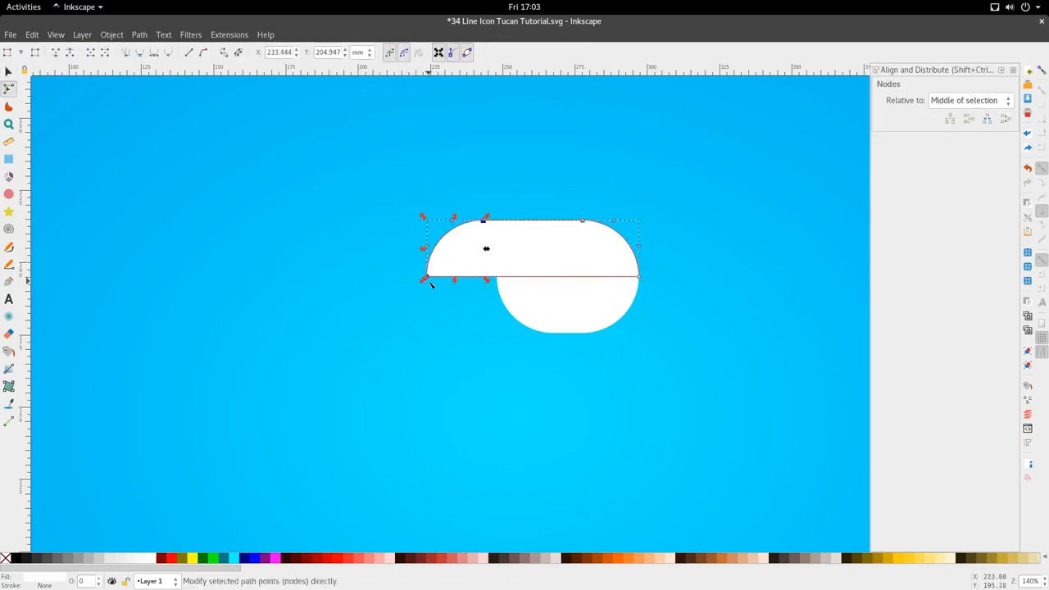
Step: Scale the upper half up proportionally to about 90 by 24 mm, keeping its lower right corner in place
{"action": "key", "text": "s"}
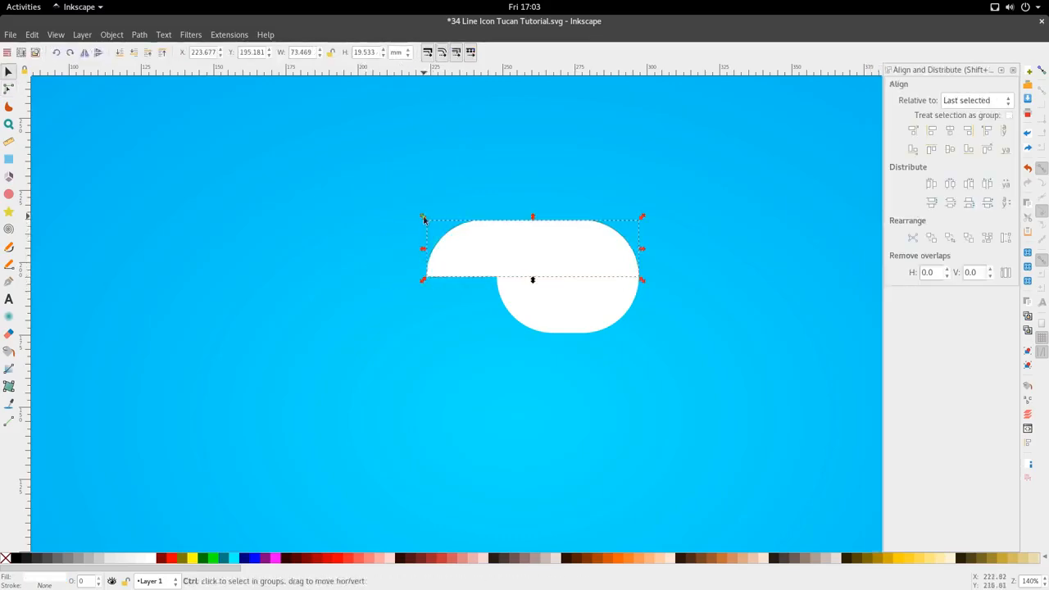
{"action": "left_click_drag", "start_coordinate": [423, 219], "coordinate": [379, 204]}
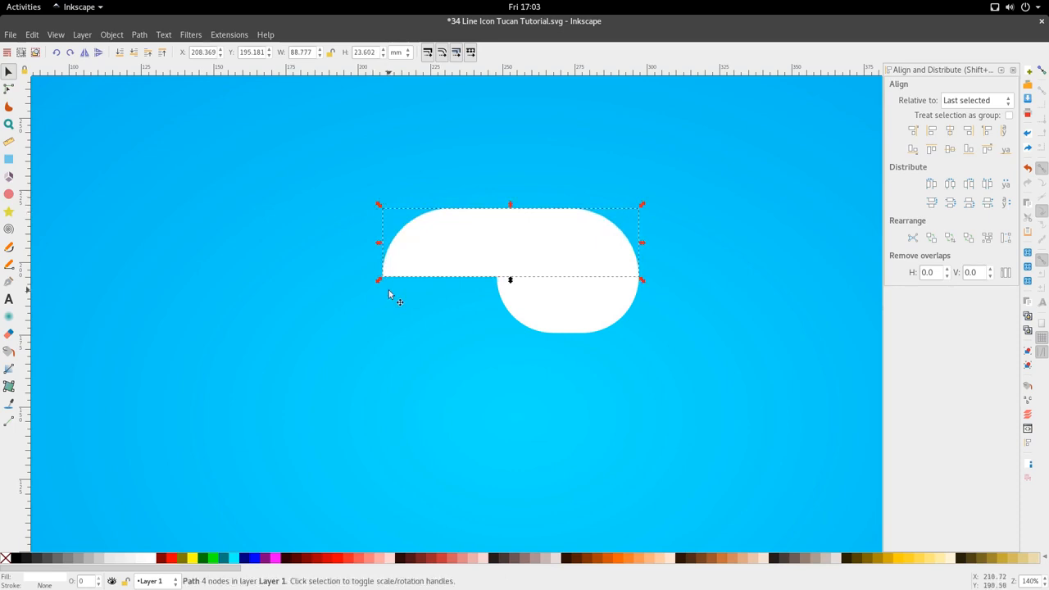
{"action": "left_click_drag", "start_coordinate": [378, 204], "coordinate": [377, 206]}
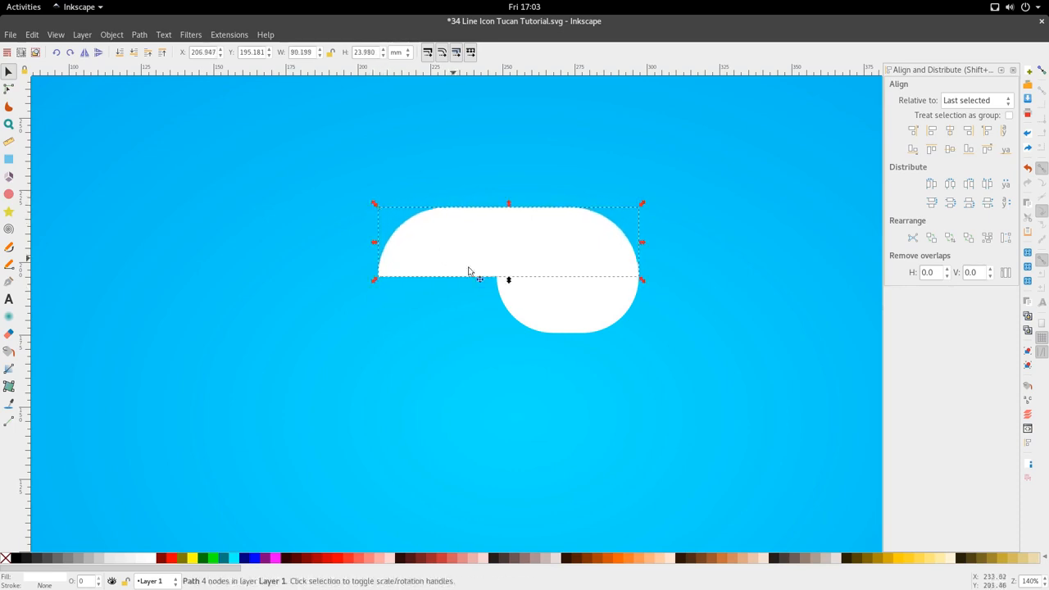
Step: Draw a straight vertical line about 56 mm long through the middle of the lower half, extending below it
{"action": "left_click", "coordinate": [565, 320]}
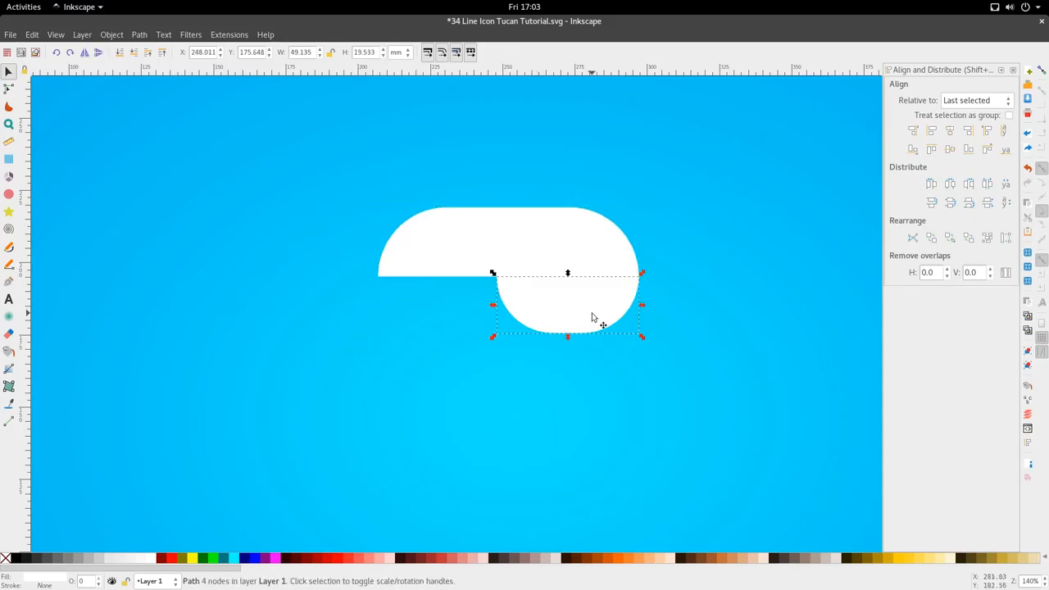
{"action": "key", "text": "n"}
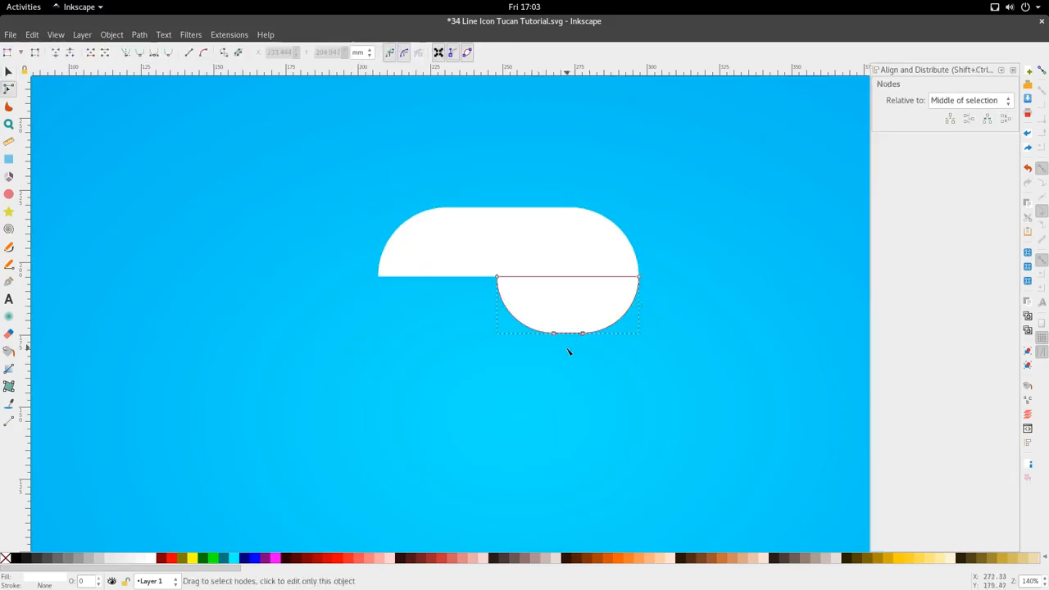
{"action": "key", "text": "b"}
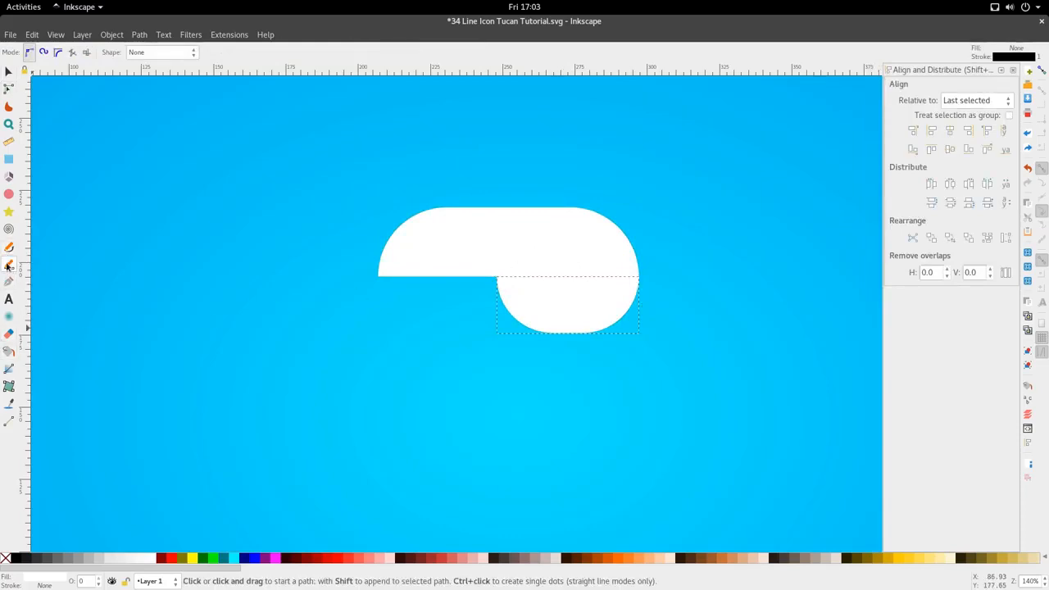
{"action": "left_click", "coordinate": [566, 226]}
{"action": "double_click", "coordinate": [568, 386], "text": "ctrl"}
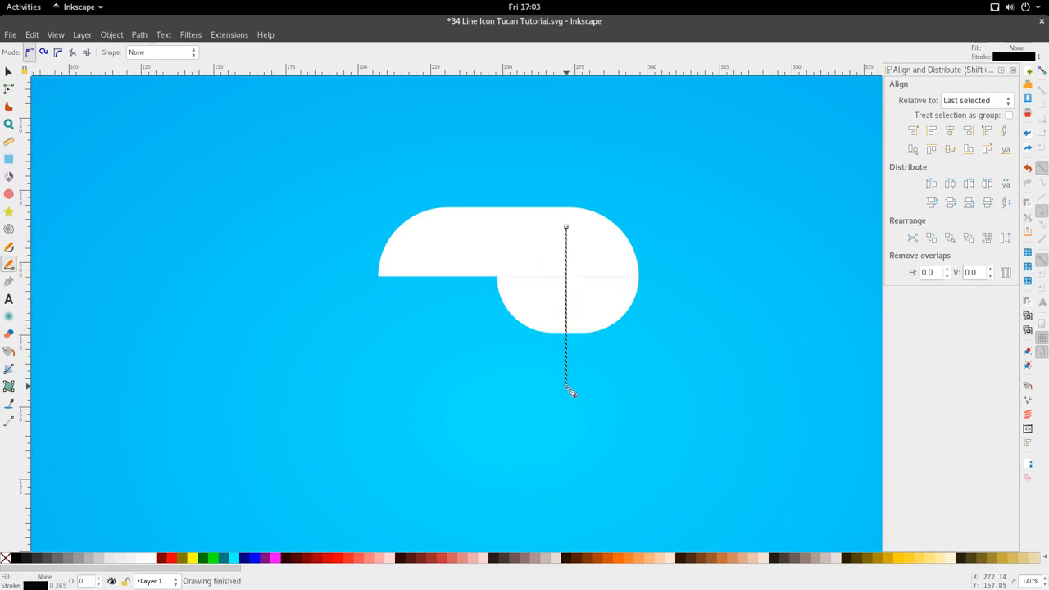
{"action": "key", "text": "s"}
{"action": "scroll", "coordinate": [570, 281], "scroll_direction": "up", "scroll_amount": 2}
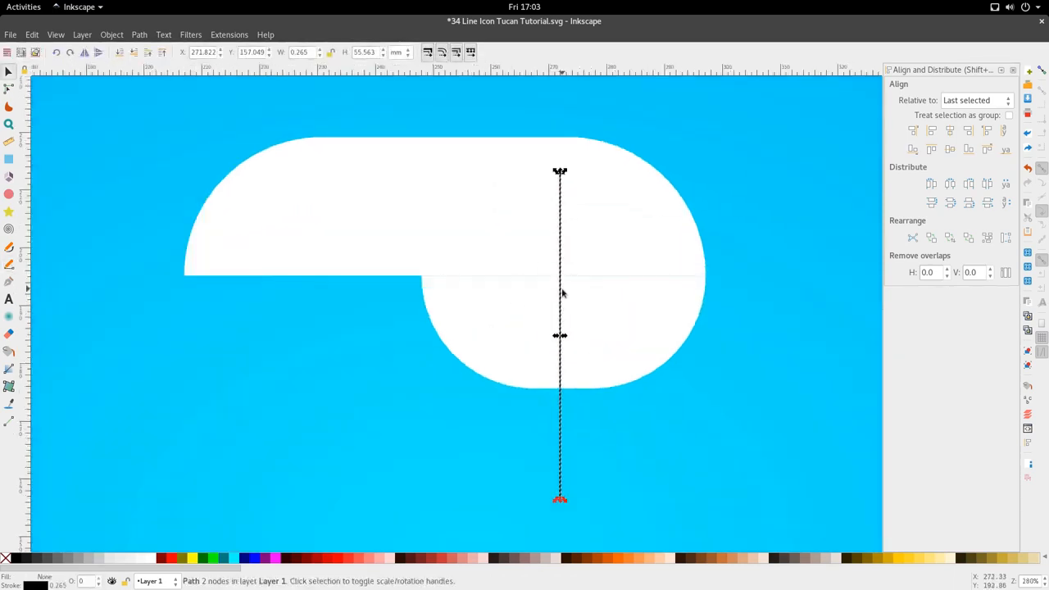
Step: Divide the lower half into a left and a right piece along the vertical line using Division
{"action": "double_click", "coordinate": [562, 292]}
{"action": "scroll", "coordinate": [565, 354], "scroll_direction": "down", "scroll_amount": 2}
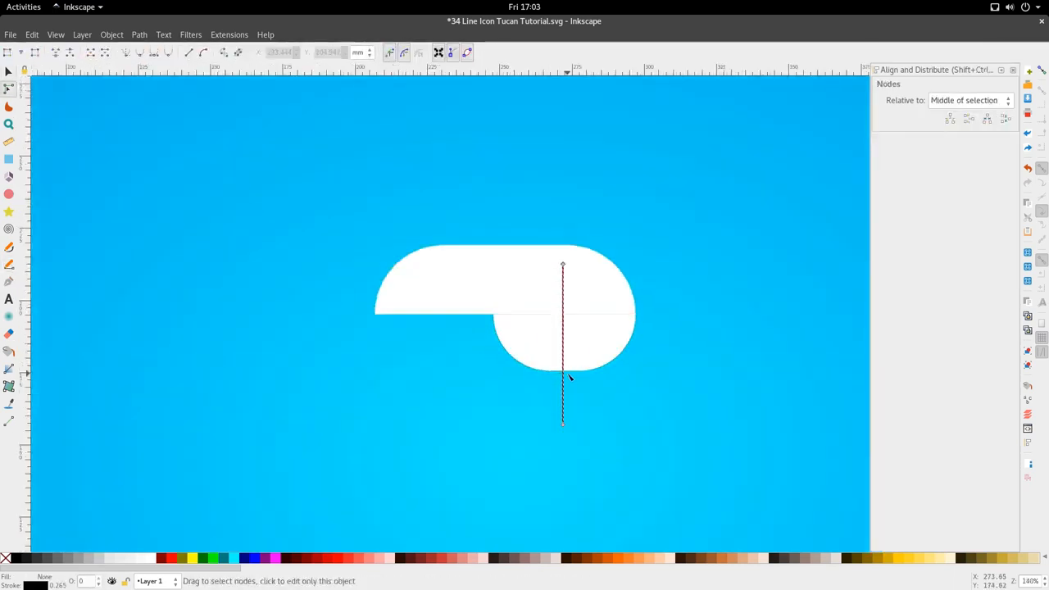
{"action": "left_click", "coordinate": [565, 382]}
{"action": "scroll", "coordinate": [587, 354], "scroll_direction": "up", "scroll_amount": 1}
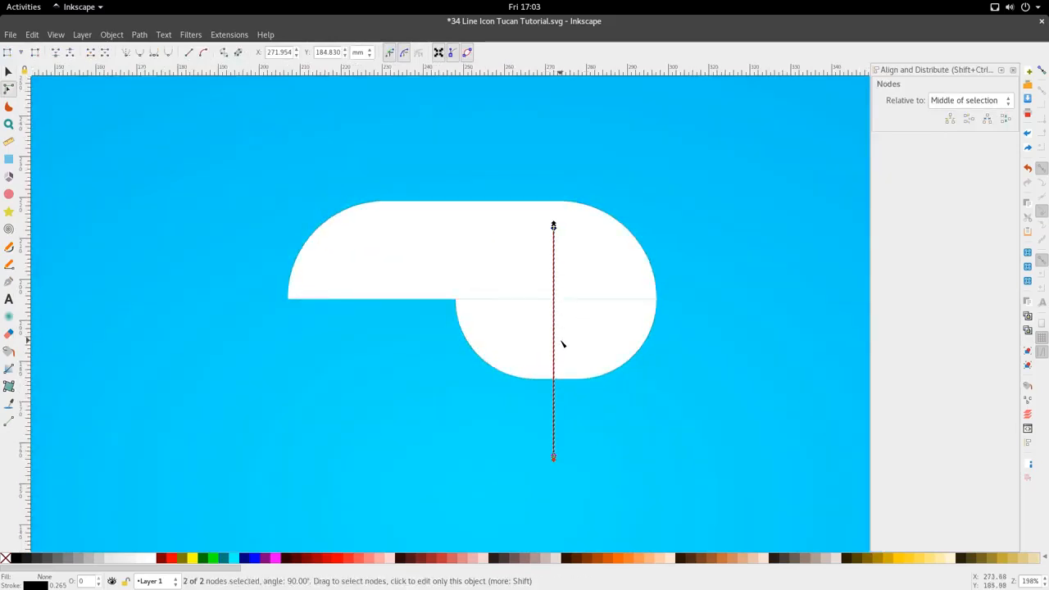
{"action": "left_click", "coordinate": [590, 347], "text": "shift"}
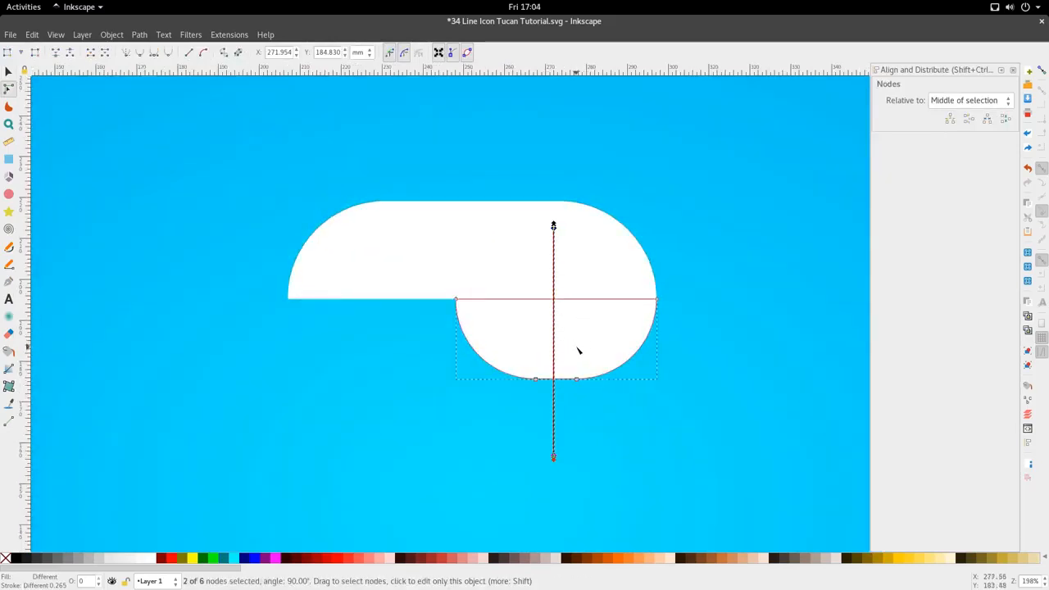
{"action": "left_click", "coordinate": [162, 37]}
{"action": "mouse_move", "coordinate": [136, 38]}
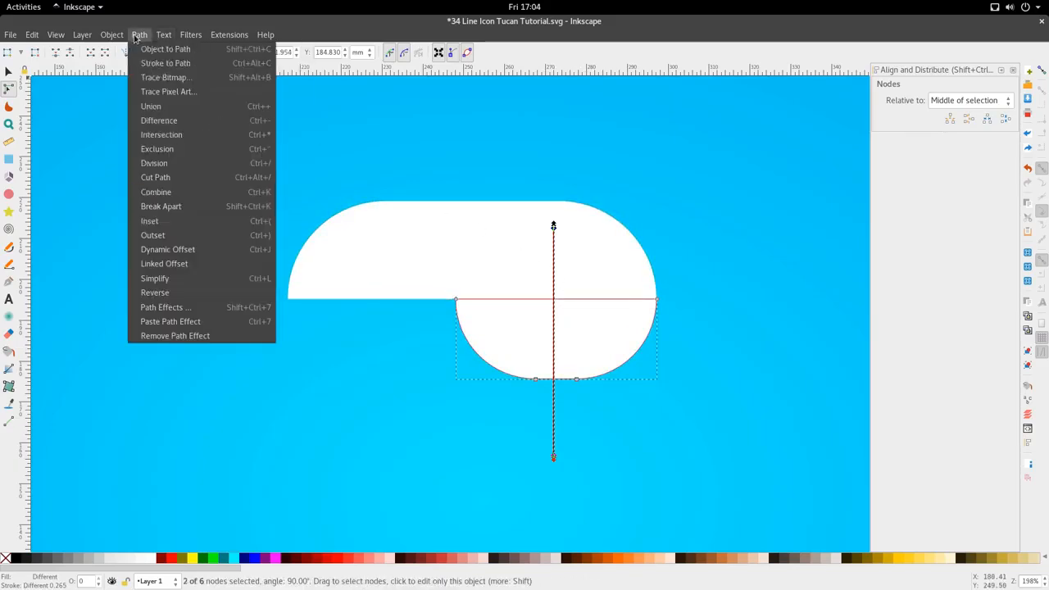
{"action": "left_click", "coordinate": [197, 163]}
Step: Move the right piece of the lower half about 39 mm to the right, away from the other shapes
{"action": "scroll", "coordinate": [385, 379], "scroll_direction": "down", "scroll_amount": 1, "text": "ctrl"}
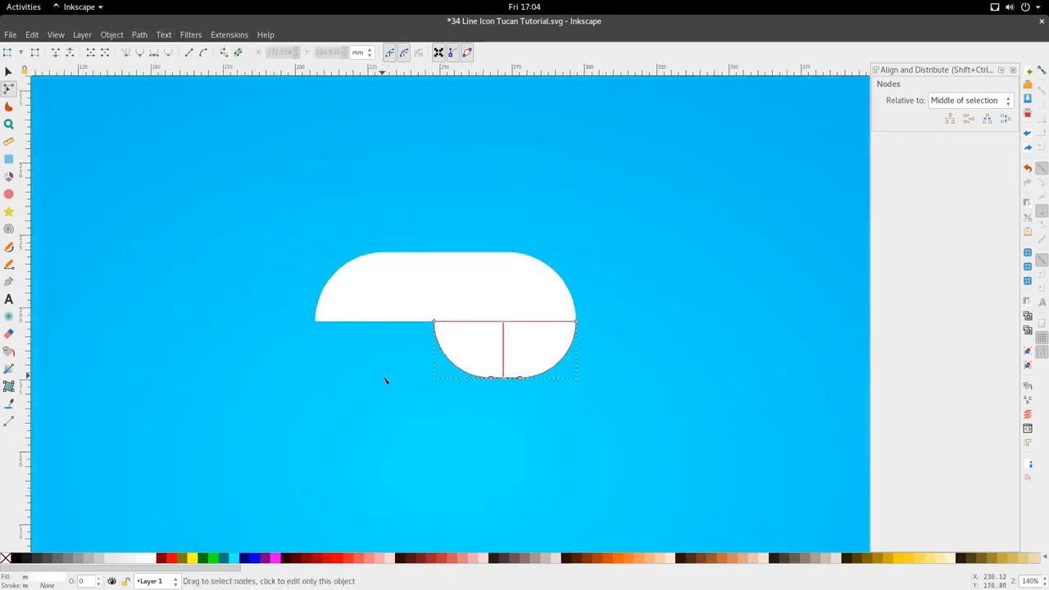
{"action": "scroll", "coordinate": [385, 379], "scroll_direction": "down", "scroll_amount": 1, "text": "ctrl"}
{"action": "key", "text": "s"}
{"action": "left_click", "coordinate": [453, 422]}
{"action": "scroll", "coordinate": [450, 399], "scroll_direction": "up", "scroll_amount": 2, "text": "ctrl"}
{"action": "left_click", "coordinate": [501, 310]}
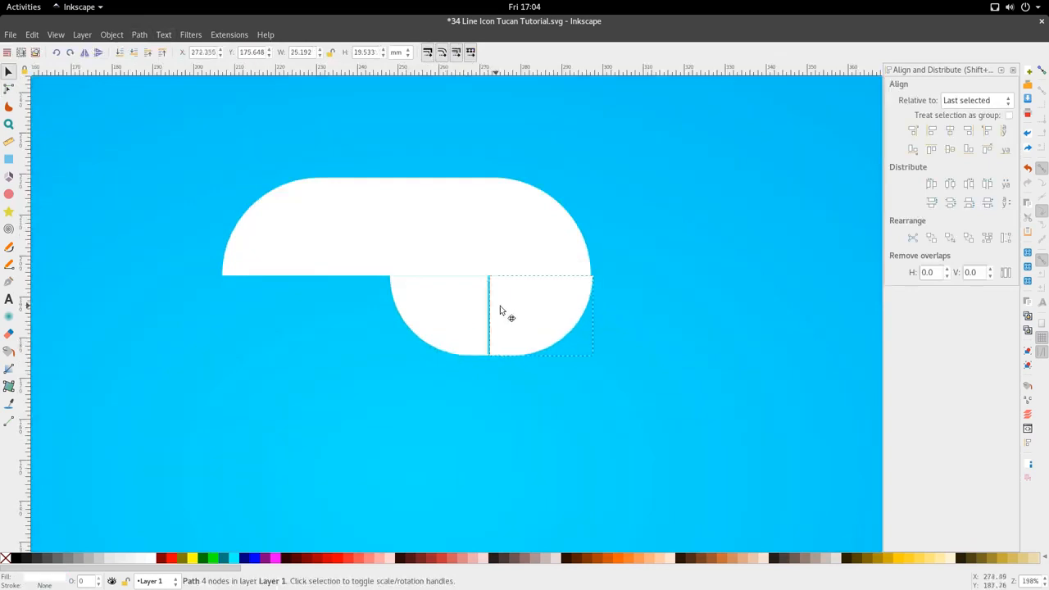
{"action": "left_click_drag", "start_coordinate": [500, 310], "coordinate": [658, 312]}
Step: Try deleting the separated right piece and widening the left piece to about 33 mm, and undo it
{"action": "key", "text": "Delete"}
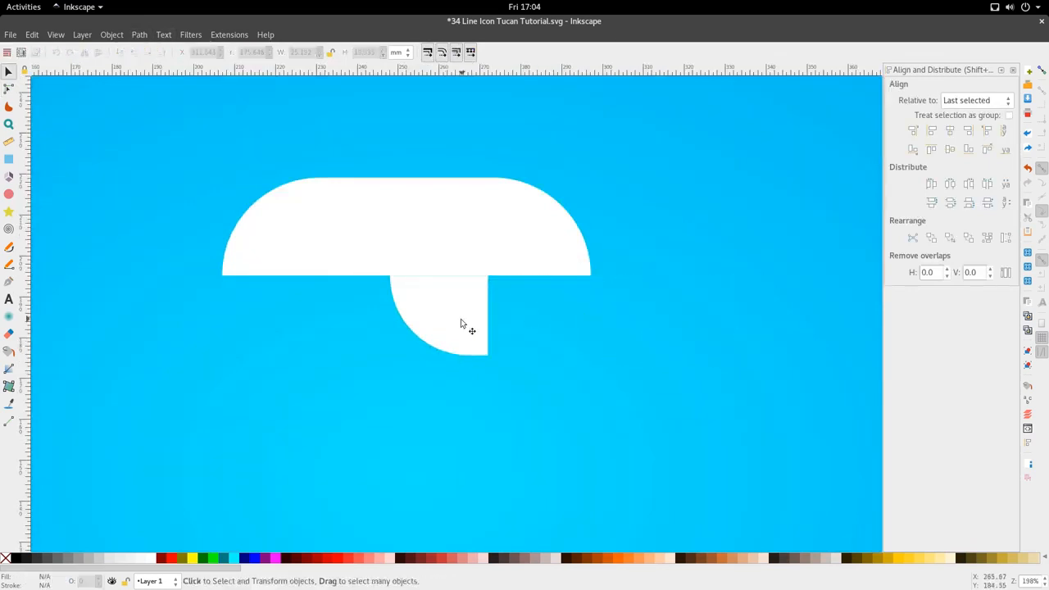
{"action": "key", "text": "n"}
{"action": "left_click_drag", "start_coordinate": [509, 245], "coordinate": [526, 358]}
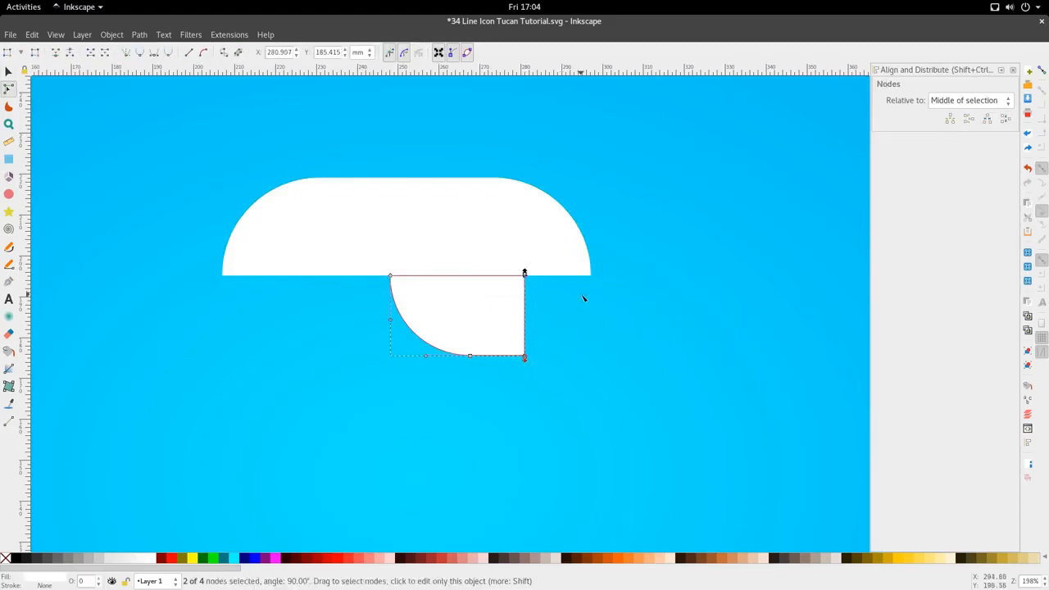
{"action": "key", "text": "ctrl+z"}
Step: Widen the left piece of the lower half to about 33 mm by moving its straight right edge outward
{"action": "key", "text": "s"}
{"action": "mouse_move", "coordinate": [668, 320]}
{"action": "left_mouse_down"}
{"action": "mouse_move", "coordinate": [505, 322]}
{"action": "mouse_move", "coordinate": [662, 318]}
{"action": "left_mouse_up"}
{"action": "double_click", "coordinate": [427, 318]}
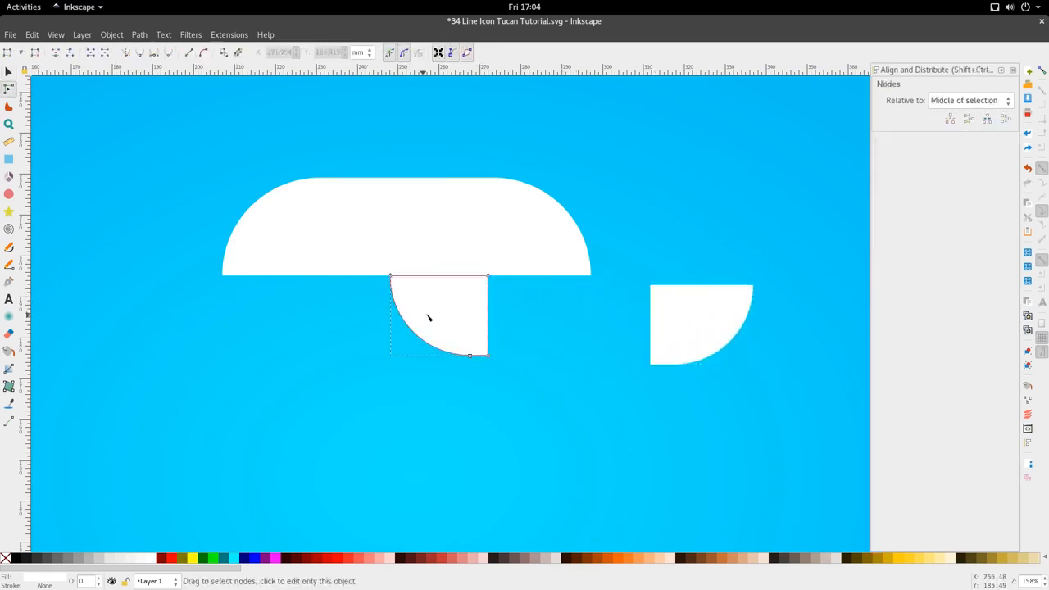
{"action": "left_click_drag", "start_coordinate": [508, 246], "coordinate": [530, 358]}
{"action": "key", "text": "s"}
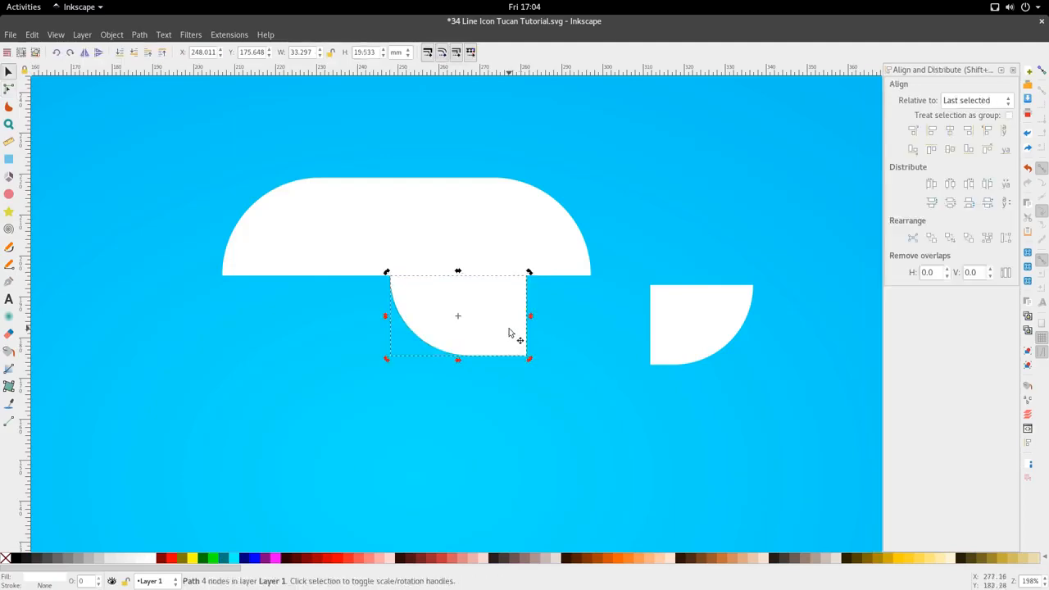
Step: Extend the upper half's right end by 13.76 mm and place the separated right piece flush beneath that end
{"action": "double_click", "coordinate": [559, 231]}
{"action": "left_click_drag", "start_coordinate": [460, 142], "coordinate": [648, 279]}
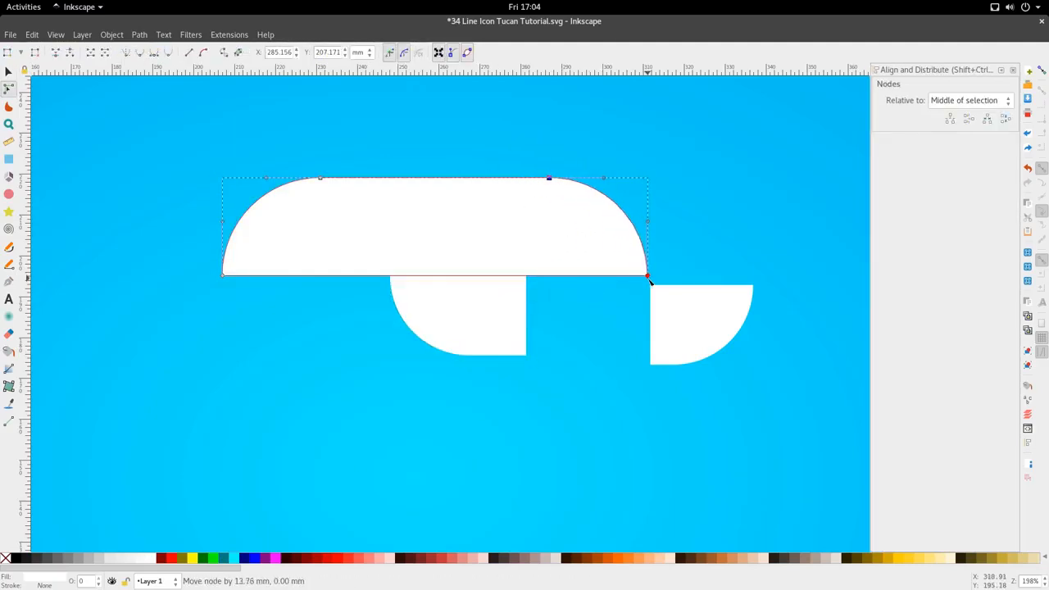
{"action": "key", "text": "s"}
{"action": "left_click_drag", "start_coordinate": [694, 328], "coordinate": [592, 333]}
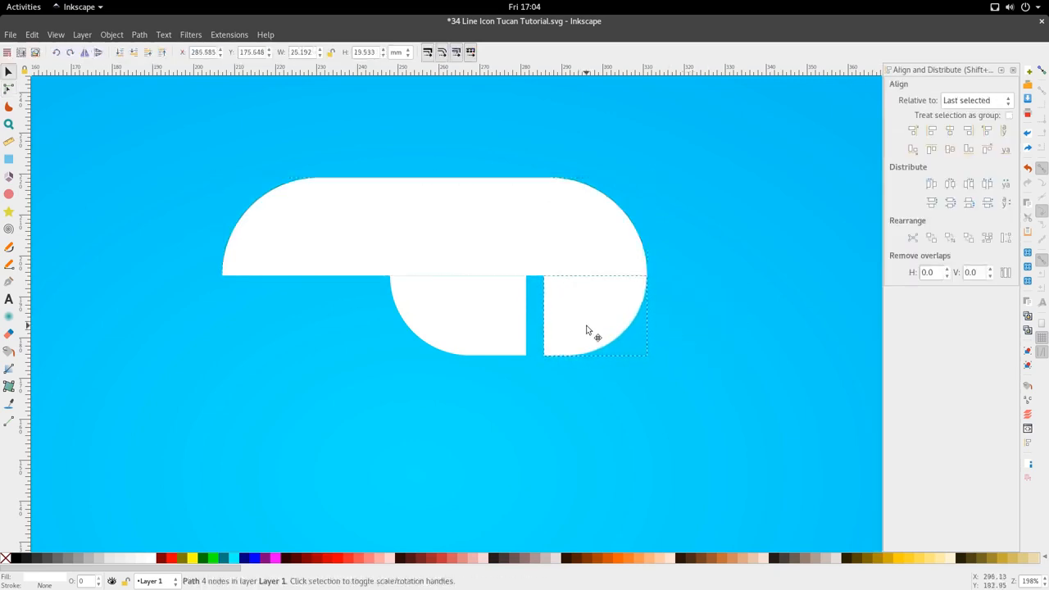
Step: Shorten the upper half's right end by about 4 mm and slide the right lower piece flush beneath it, against the left lower piece
{"action": "left_click_drag", "start_coordinate": [483, 322], "coordinate": [501, 323]}
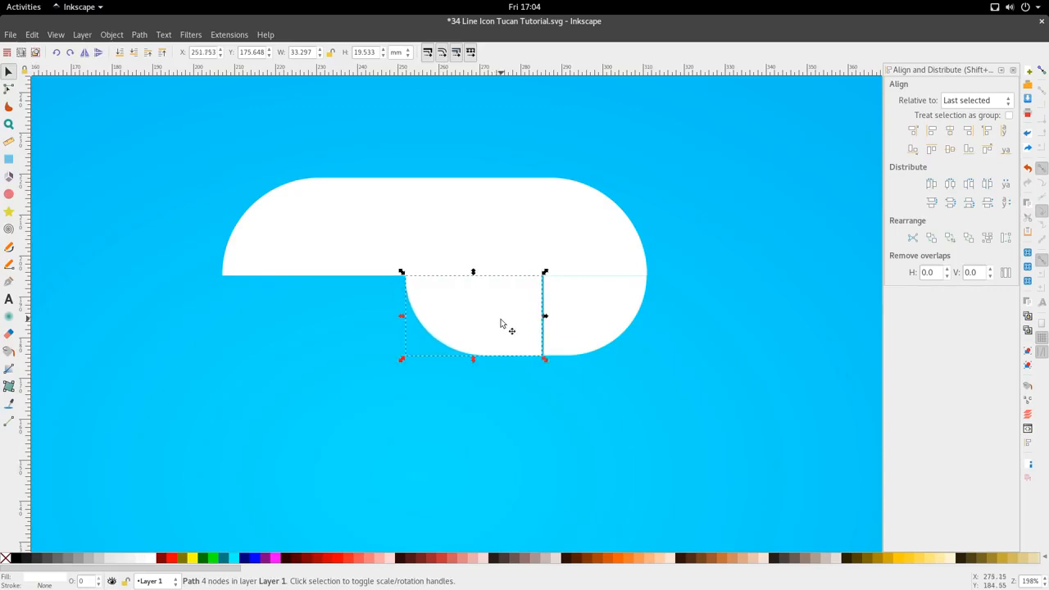
{"action": "key", "text": "ctrl+z"}
{"action": "double_click", "coordinate": [577, 263]}
{"action": "left_click_drag", "start_coordinate": [724, 145], "coordinate": [502, 318]}
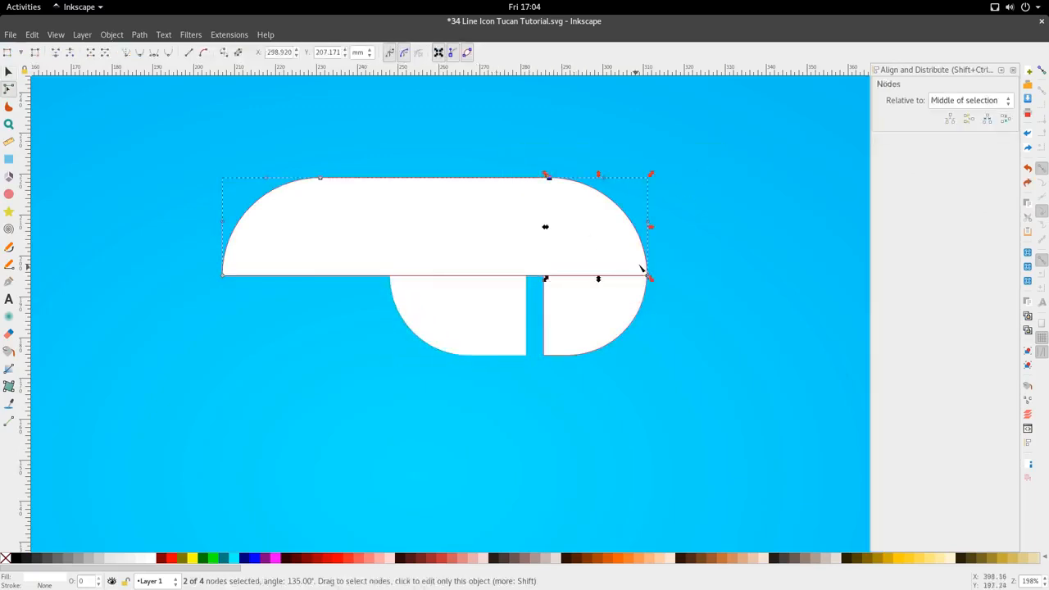
{"action": "left_click_drag", "start_coordinate": [648, 278], "coordinate": [632, 278]}
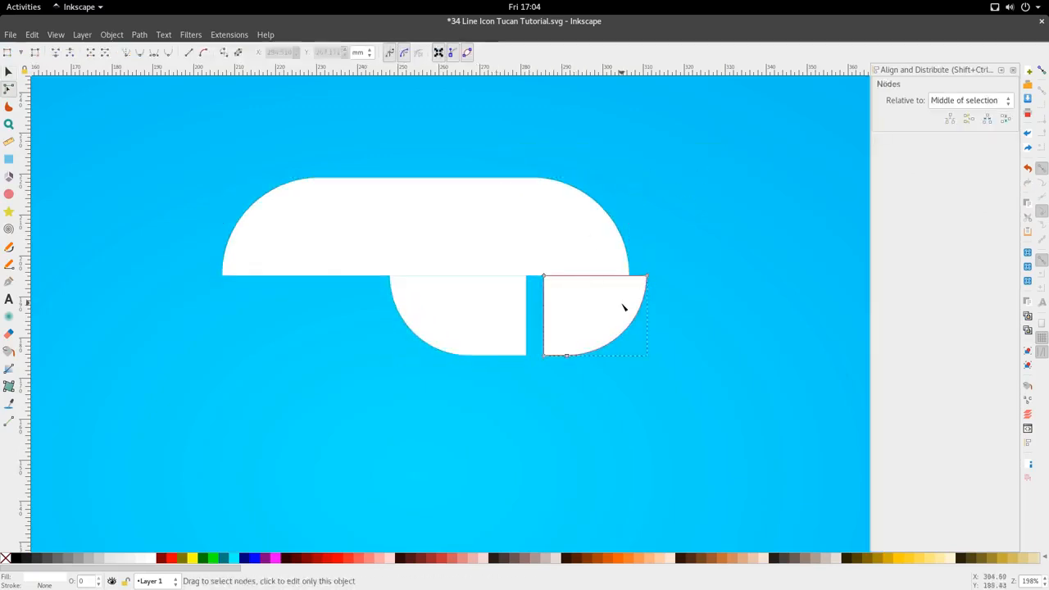
{"action": "key", "text": "s"}
{"action": "left_click_drag", "start_coordinate": [620, 315], "coordinate": [600, 315]}
Step: Fill the left piece of the lower half with the orange sampled from the palette circles beside the page
{"action": "scroll", "coordinate": [600, 319], "scroll_direction": "down", "scroll_amount": 3}
{"action": "left_click", "coordinate": [593, 343]}
{"action": "scroll", "coordinate": [566, 266], "scroll_direction": "down", "scroll_amount": 4}
{"action": "scroll", "coordinate": [563, 254], "scroll_direction": "down", "scroll_amount": 2}
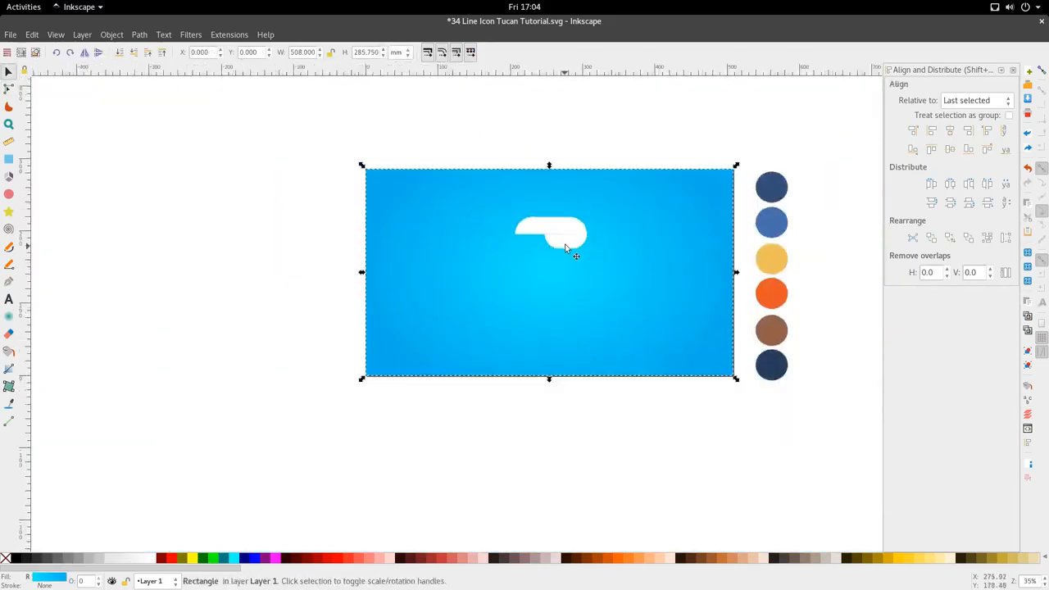
{"action": "scroll", "coordinate": [565, 248], "scroll_direction": "up", "scroll_amount": 2}
{"action": "left_click", "coordinate": [560, 246]}
{"action": "scroll", "coordinate": [552, 272], "scroll_direction": "right", "scroll_amount": 4}
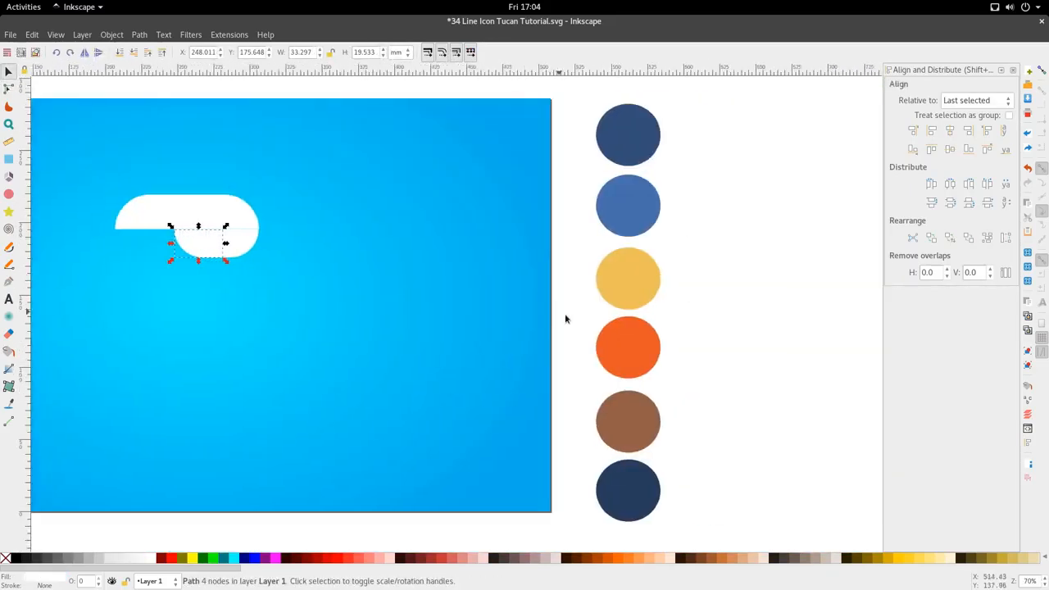
{"action": "key", "text": "d"}
{"action": "left_click", "coordinate": [638, 359]}
{"action": "scroll", "coordinate": [459, 295], "scroll_direction": "left", "scroll_amount": 4}
{"action": "key", "text": "s"}
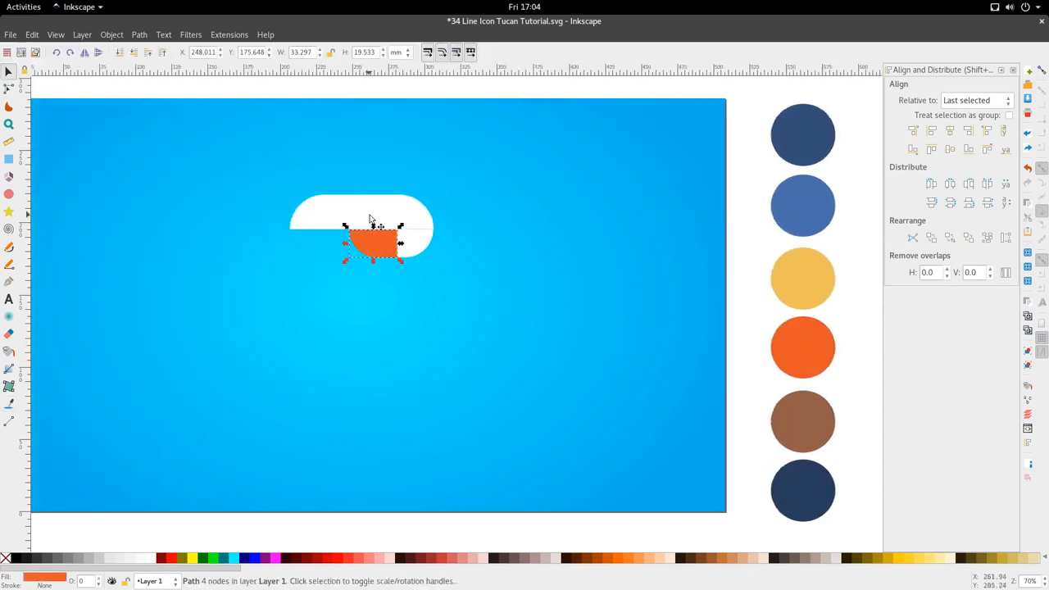
Step: Fill the upper half with the orange sampled from the same palette circle
{"action": "left_click", "coordinate": [370, 218]}
{"action": "key", "text": "d"}
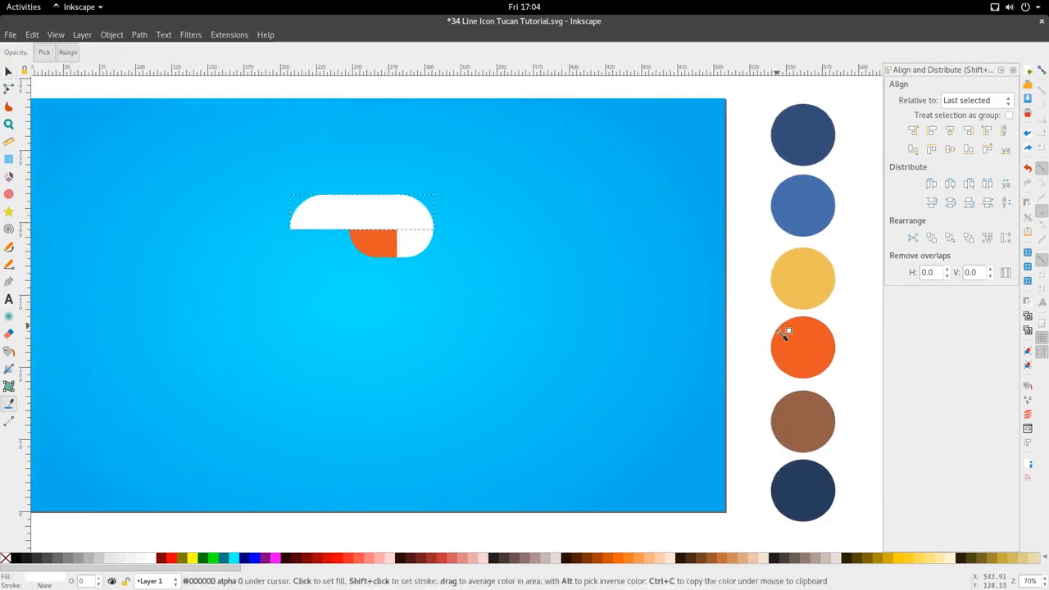
{"action": "left_click", "coordinate": [795, 344]}
{"action": "key", "text": "s"}
Step: Fill the right piece of the lower half with the yellow sampled from the palette circles
{"action": "scroll", "coordinate": [406, 238], "scroll_direction": "up", "scroll_amount": 2}
{"action": "left_click", "coordinate": [416, 245]}
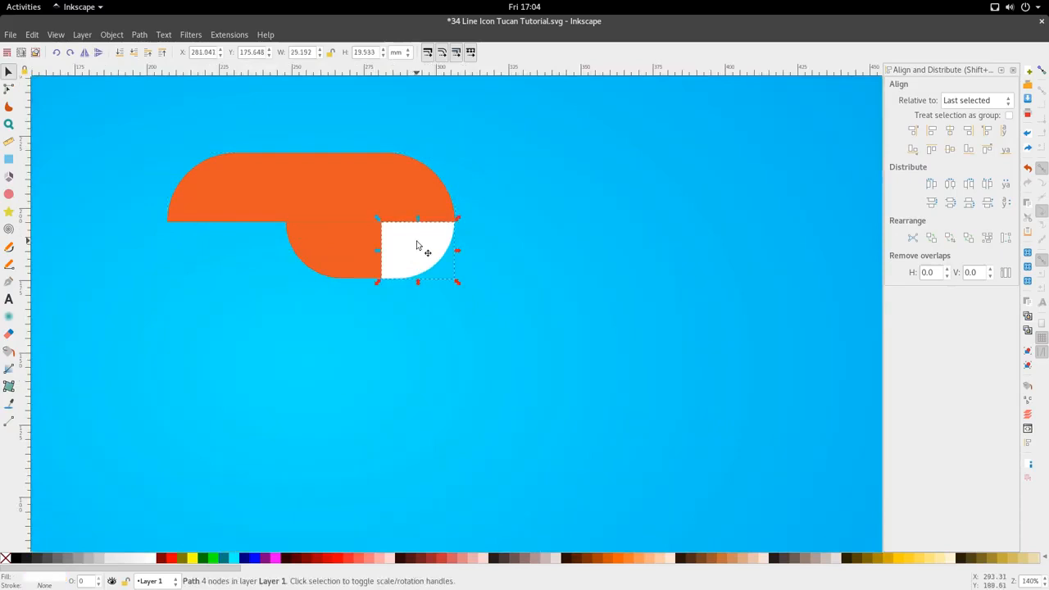
{"action": "scroll", "coordinate": [416, 242], "scroll_direction": "down", "scroll_amount": 2}
{"action": "key", "text": "d"}
{"action": "left_click", "coordinate": [791, 288]}
{"action": "key", "text": "s"}
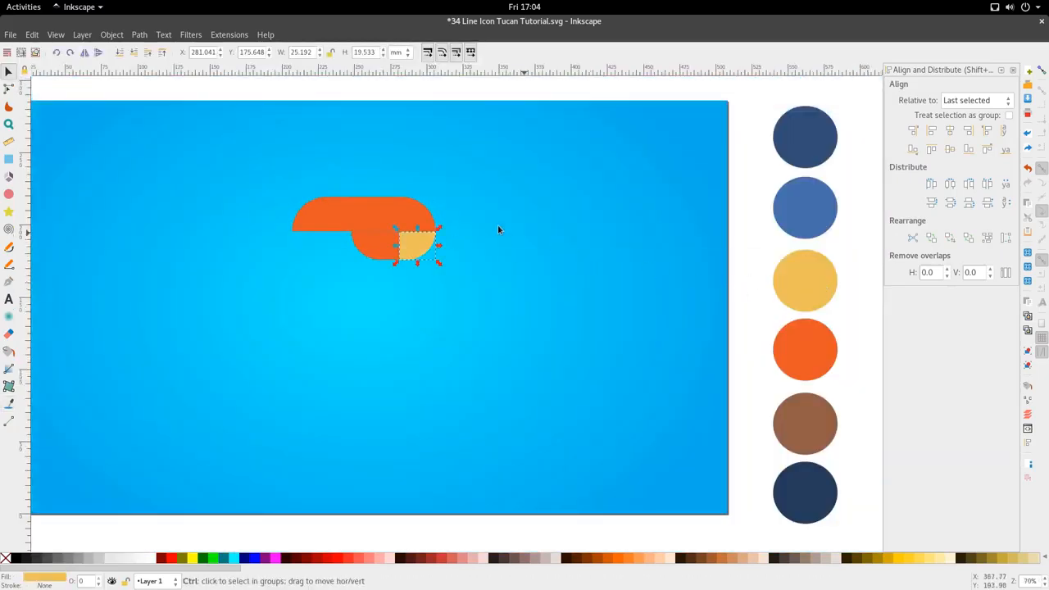
Step: Try flipping the yellow piece vertically and moving it up over the upper half
{"action": "scroll", "coordinate": [498, 227], "scroll_direction": "up", "scroll_amount": 5}
{"action": "scroll", "coordinate": [508, 280], "scroll_direction": "down", "scroll_amount": 2}
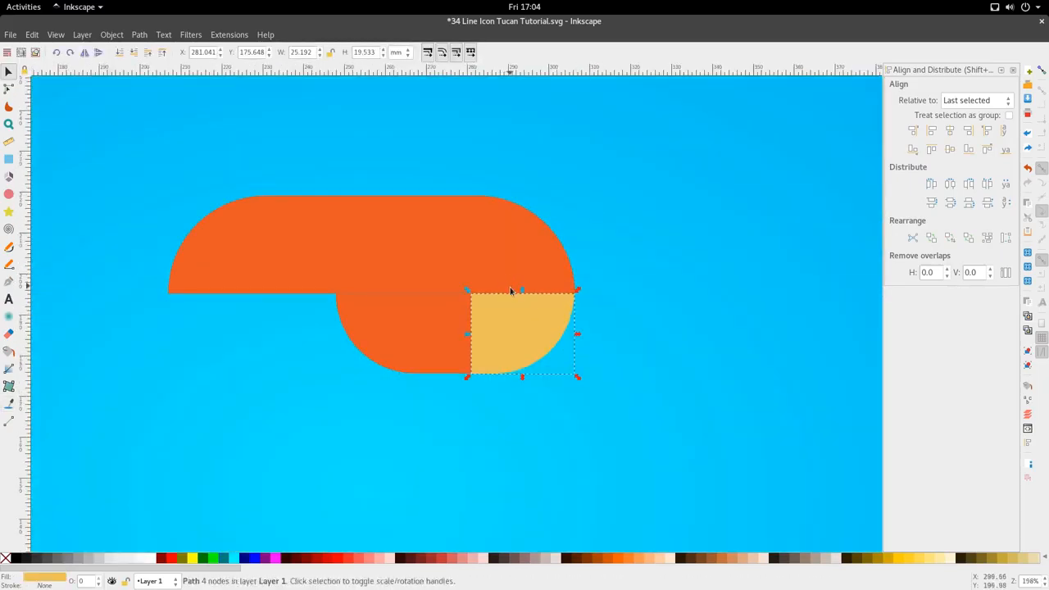
{"action": "left_click", "coordinate": [98, 53]}
{"action": "left_click_drag", "start_coordinate": [519, 333], "coordinate": [499, 286]}
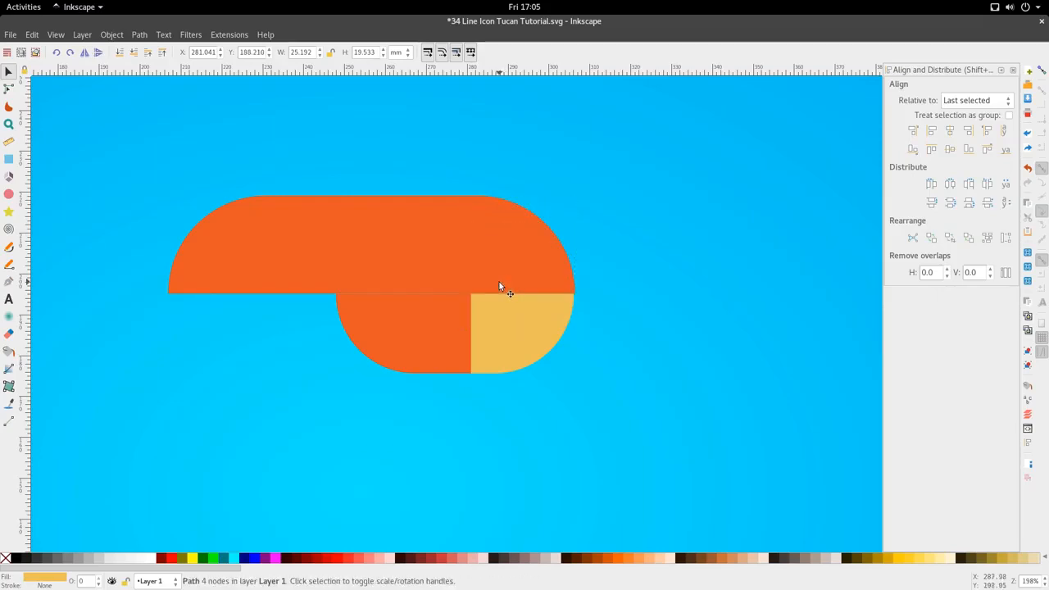
{"action": "key", "text": "Escape"}
Step: Draw a vertical line about 61 mm long along the yellow piece's straight left edge, extending above and below the shapes
{"action": "left_click", "coordinate": [491, 317]}
{"action": "key", "text": "p"}
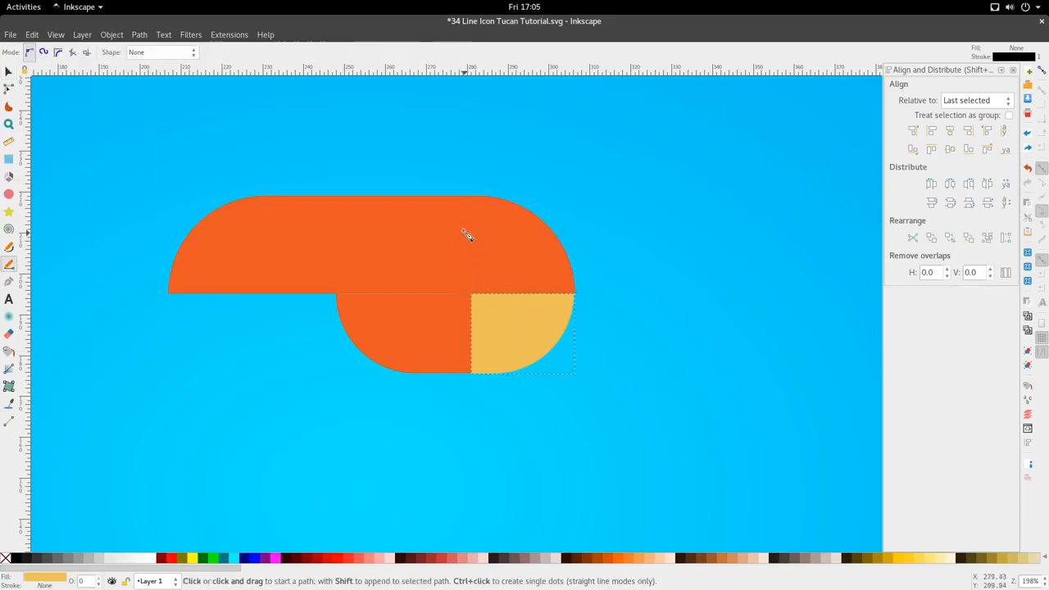
{"action": "left_click", "coordinate": [471, 177]}
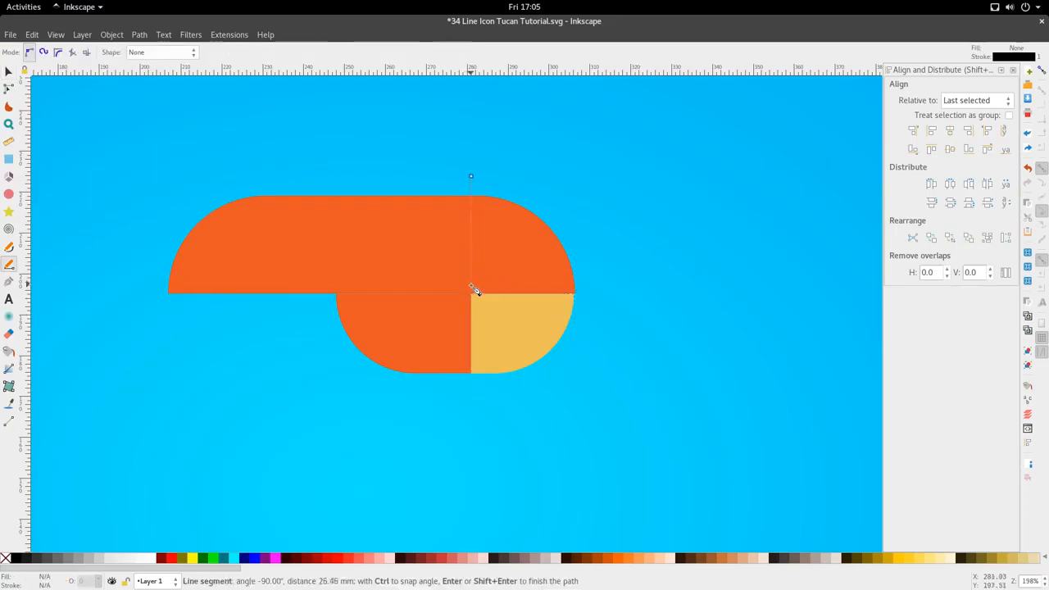
{"action": "key", "text": "Return"}
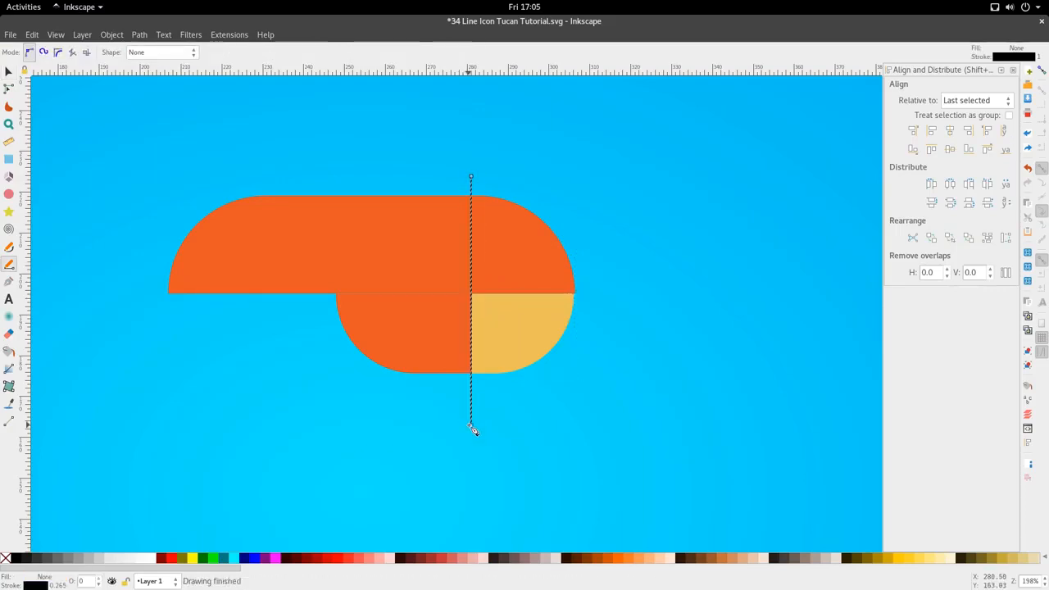
Step: Raise the orange upper half to the top of the stack and place the vertical line above it
{"action": "key", "text": "s"}
{"action": "scroll", "coordinate": [471, 221], "scroll_direction": "up", "scroll_amount": 2}
{"action": "left_click", "coordinate": [425, 230]}
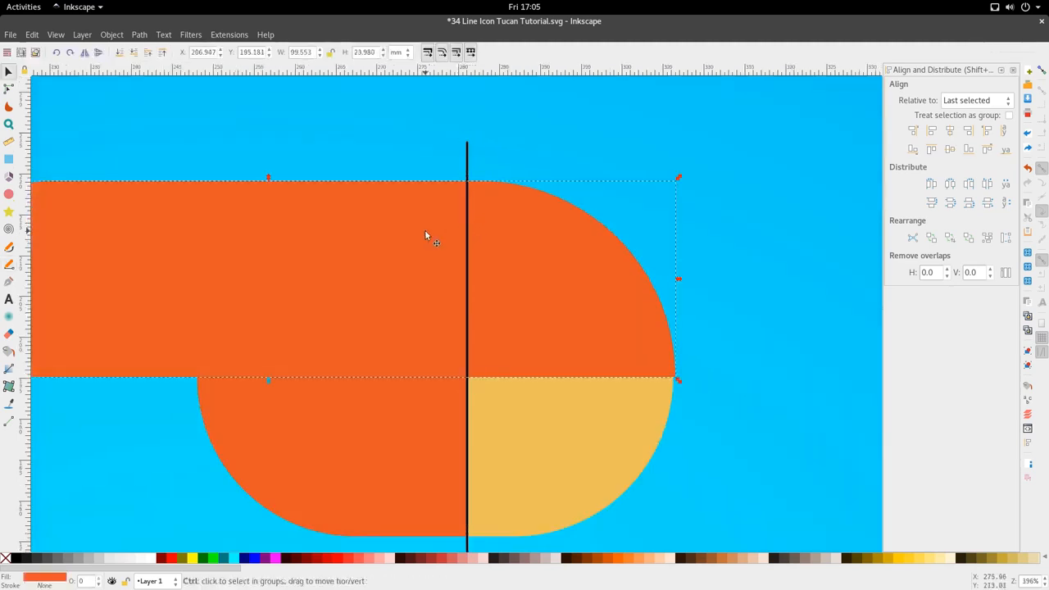
{"action": "key", "text": "Home"}
{"action": "left_click", "coordinate": [467, 166]}
{"action": "left_click", "coordinate": [166, 52]}
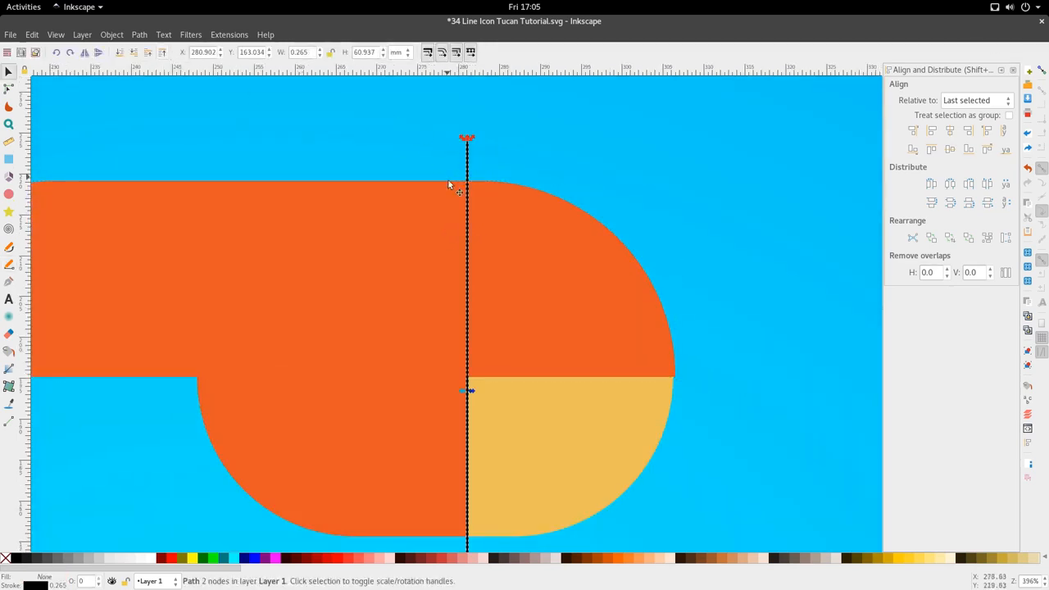
Step: Divide the orange upper half along the vertical line
{"action": "scroll", "coordinate": [450, 205], "scroll_direction": "down", "scroll_amount": 1}
{"action": "key", "text": "n"}
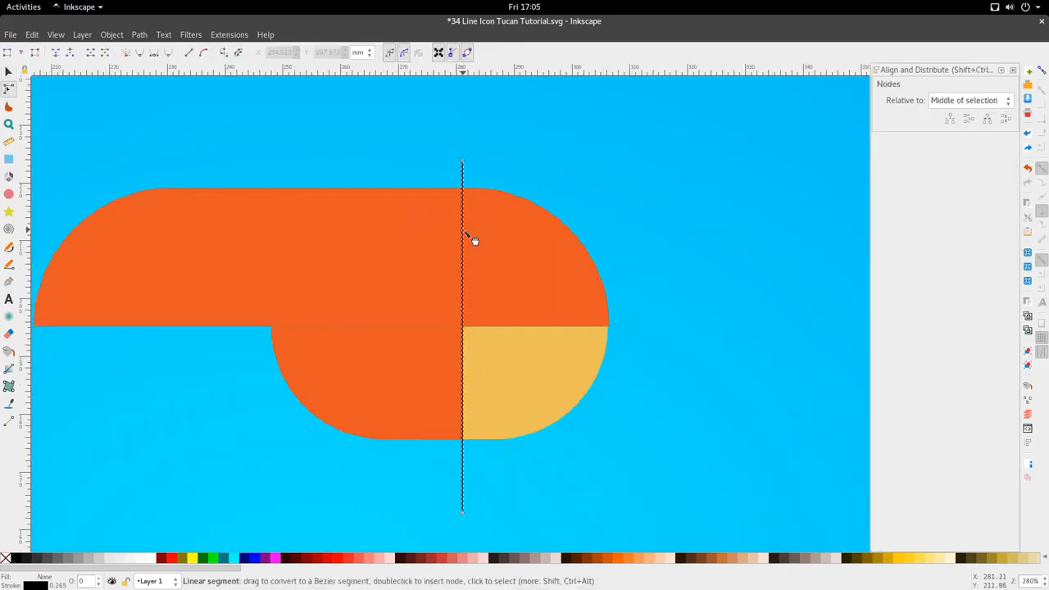
{"action": "left_click", "coordinate": [525, 249], "text": "shift"}
{"action": "left_click", "coordinate": [112, 34]}
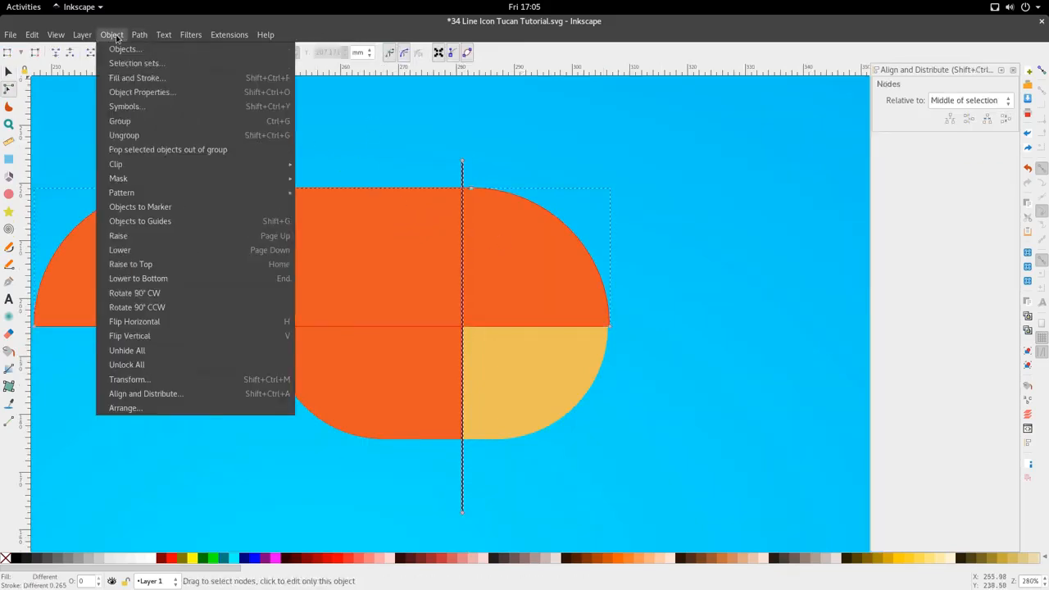
{"action": "mouse_move", "coordinate": [139, 35]}
{"action": "left_click", "coordinate": [187, 164]}
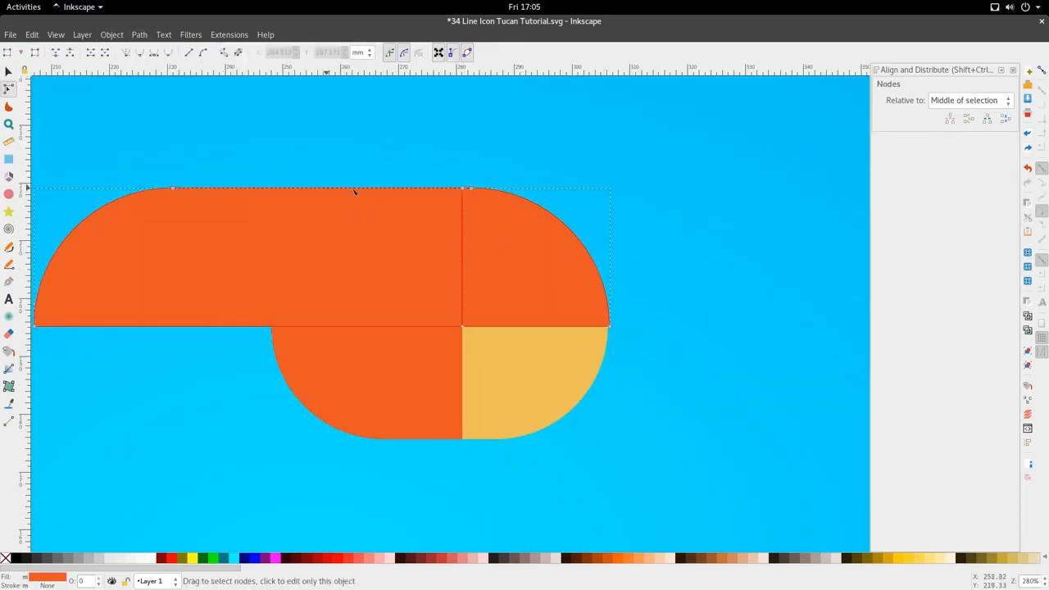
Step: Move the divided left part of the upper half away to the left and delete it
{"action": "key", "text": "s"}
{"action": "scroll", "coordinate": [459, 196], "scroll_direction": "down", "scroll_amount": 3}
{"action": "left_click_drag", "start_coordinate": [375, 202], "coordinate": [129, 197]}
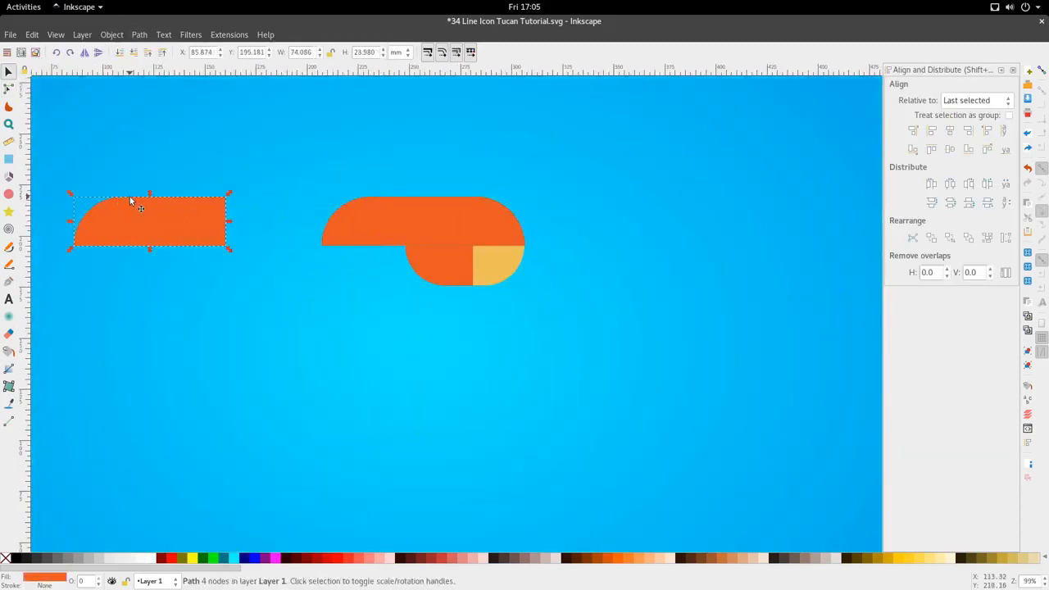
{"action": "key", "text": "Delete"}
Step: Fill the divided right part of the upper half with the yellow sampled from the piece below it
{"action": "left_click", "coordinate": [503, 207]}
{"action": "key", "text": "d"}
{"action": "left_click", "coordinate": [503, 265]}
{"action": "key", "text": "s"}
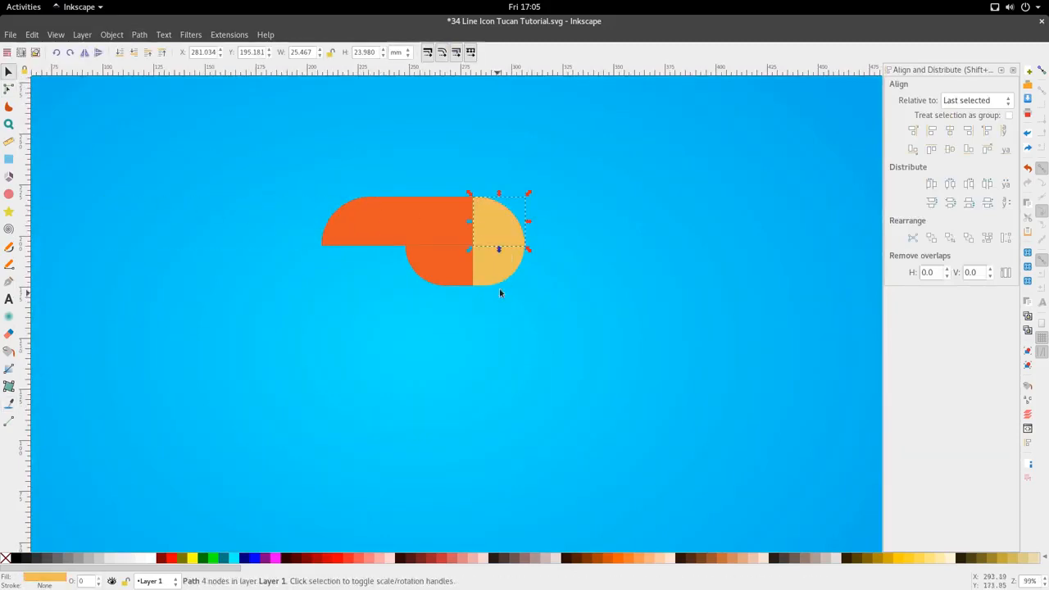
Step: Examine the yellow and orange pieces one by one to see how the shape is divided
{"action": "left_click", "coordinate": [491, 320]}
{"action": "scroll", "coordinate": [490, 295], "scroll_direction": "down", "scroll_amount": 3}
{"action": "scroll", "coordinate": [489, 279], "scroll_direction": "up", "scroll_amount": 4}
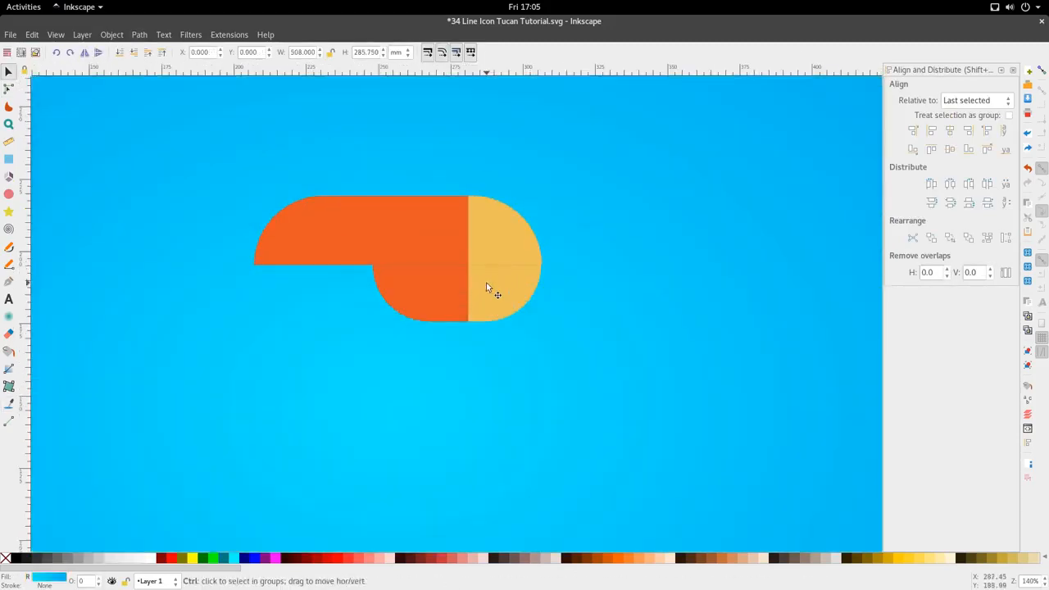
{"action": "scroll", "coordinate": [485, 283], "scroll_direction": "up", "scroll_amount": 2}
{"action": "left_click", "coordinate": [489, 257]}
{"action": "left_click", "coordinate": [489, 213]}
{"action": "left_click", "coordinate": [350, 208]}
{"action": "left_click", "coordinate": [362, 280]}
{"action": "scroll", "coordinate": [377, 299], "scroll_direction": "down", "scroll_amount": 3}
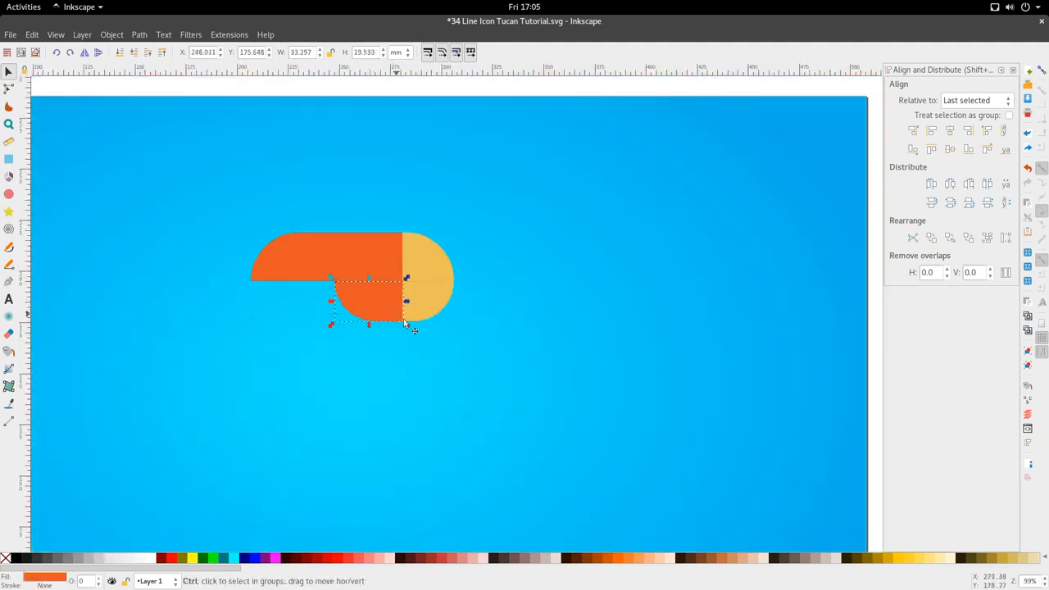
{"action": "left_click", "coordinate": [434, 315]}
{"action": "scroll", "coordinate": [434, 314], "scroll_direction": "down", "scroll_amount": 3}
{"action": "scroll", "coordinate": [403, 279], "scroll_direction": "up", "scroll_amount": 2}
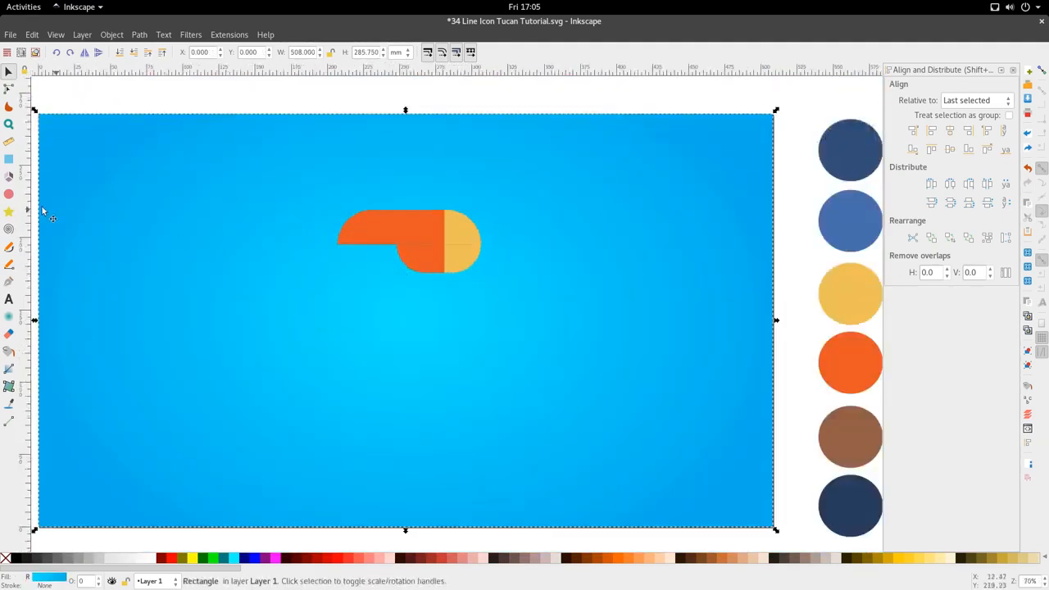
Step: Draw a yellow rectangle about 63 by 70 mm over the lower part of the shape and round its corners fully
{"action": "left_click", "coordinate": [10, 158]}
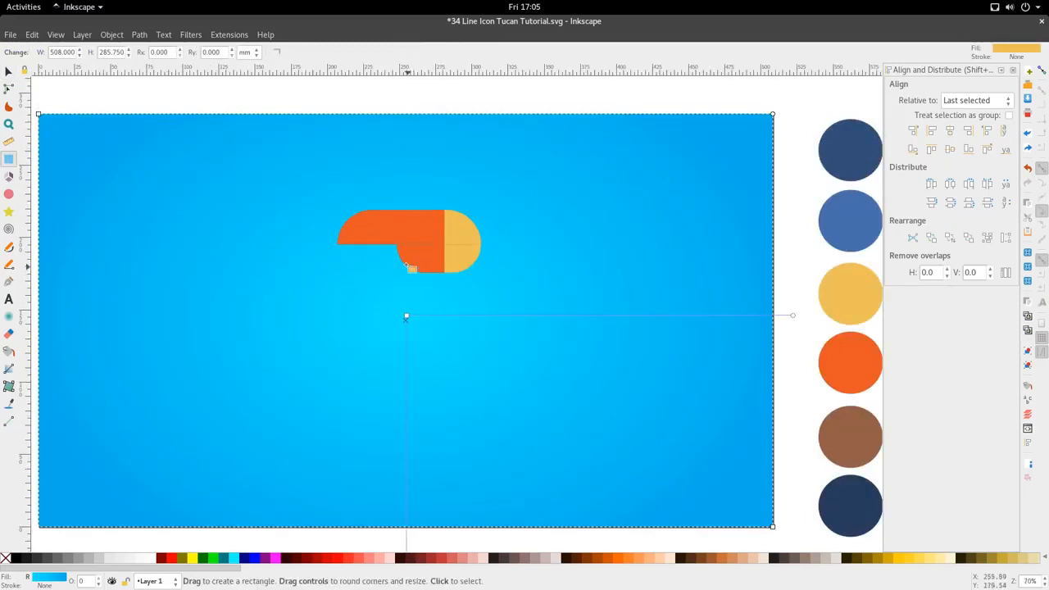
{"action": "left_click_drag", "start_coordinate": [362, 261], "coordinate": [454, 360]}
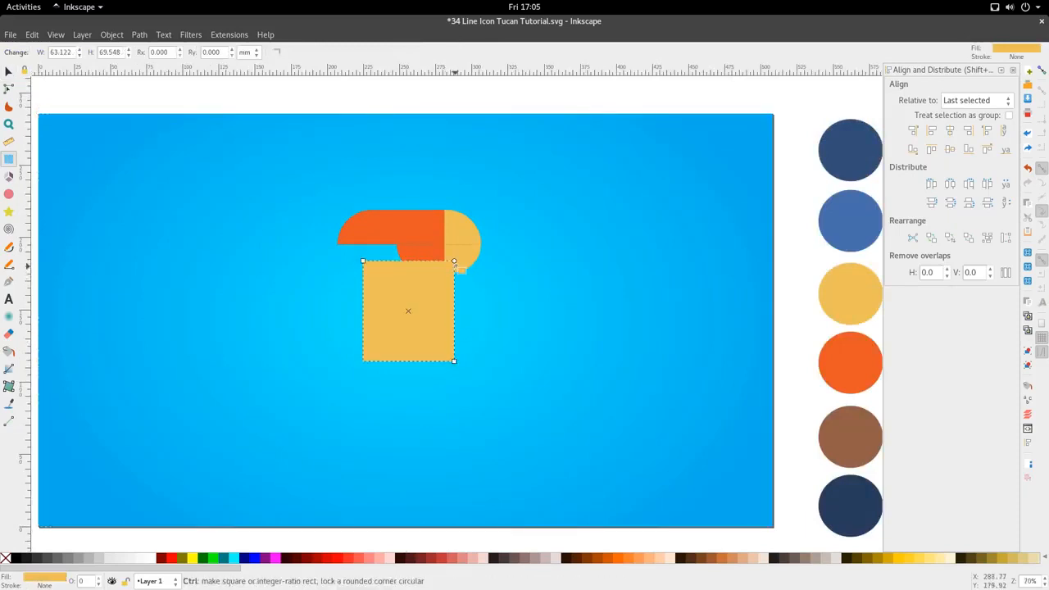
{"action": "left_click_drag", "start_coordinate": [454, 262], "coordinate": [496, 281]}
{"action": "key", "text": "s"}
{"action": "scroll", "coordinate": [458, 327], "scroll_direction": "up", "scroll_amount": 1, "text": "ctrl"}
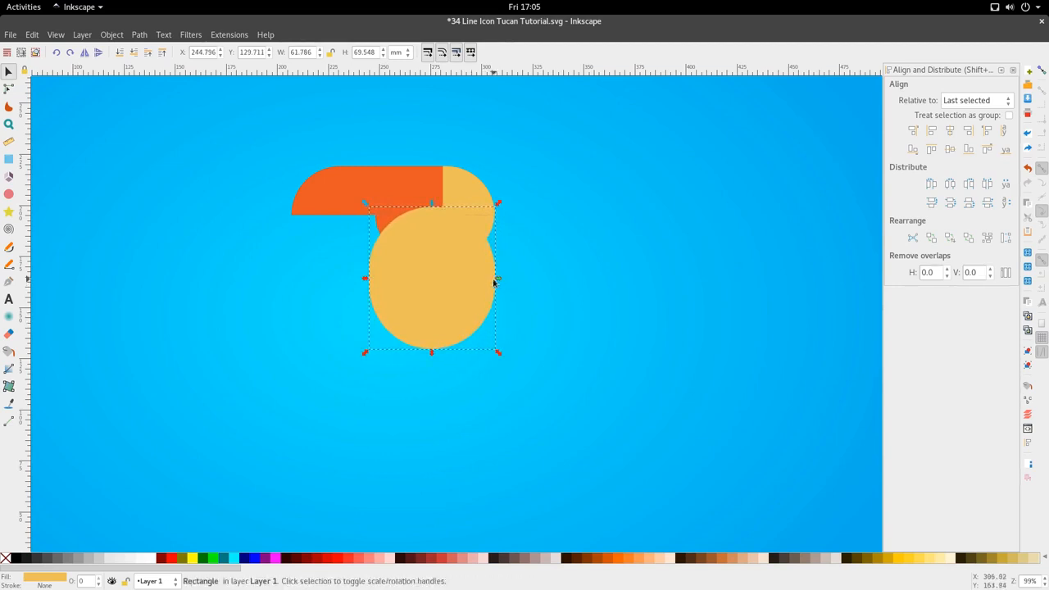
Step: Narrow the rounded rectangle to about 59 mm by bringing its left edge in to the lower orange piece, and readjust its corner rounding
{"action": "key", "text": "r"}
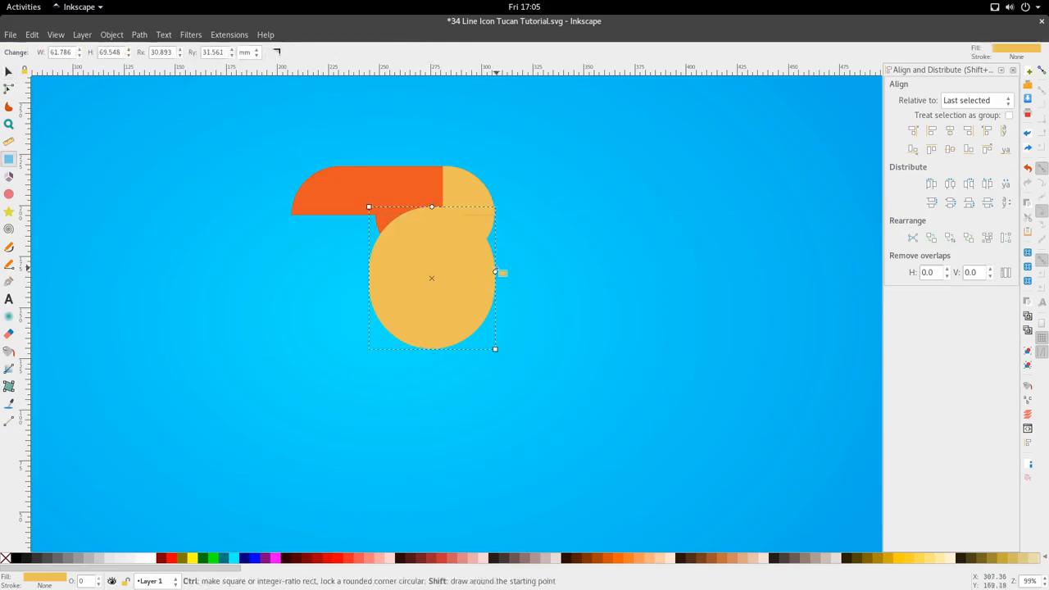
{"action": "key", "text": "s"}
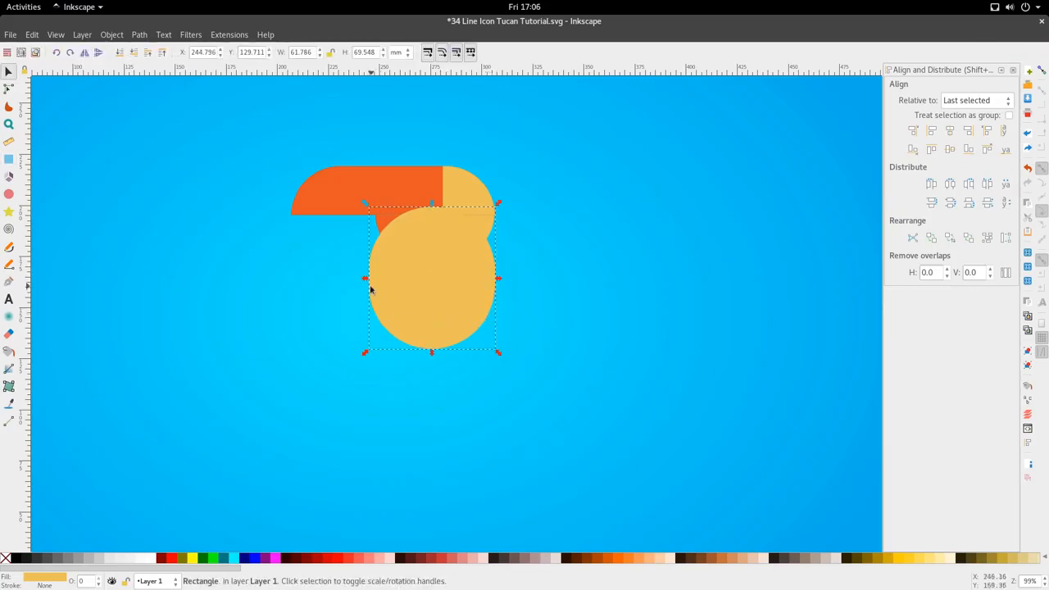
{"action": "left_click_drag", "start_coordinate": [370, 288], "coordinate": [369, 284]}
{"action": "key", "text": "r"}
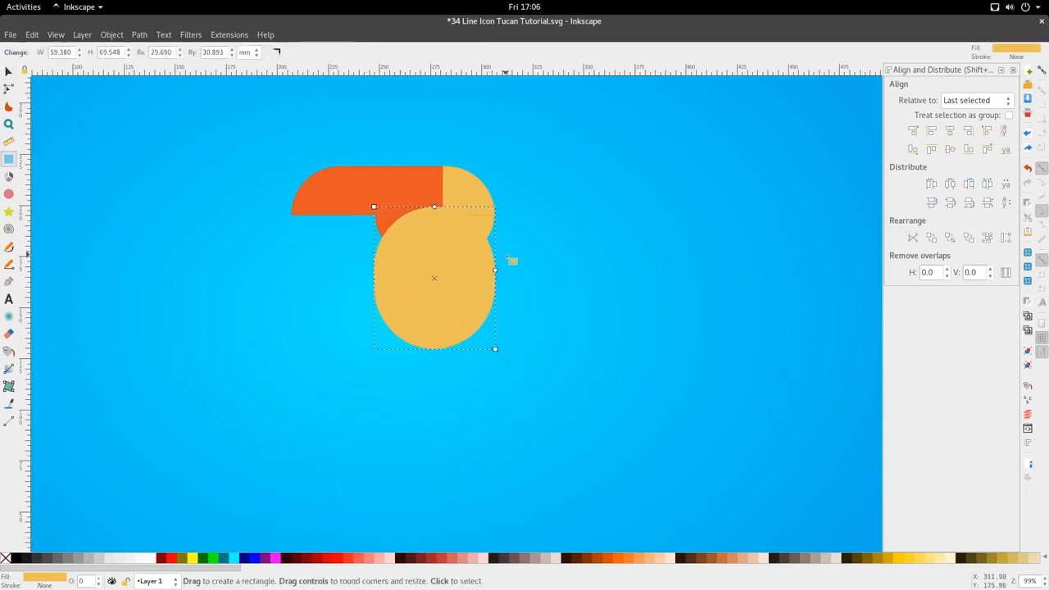
{"action": "key", "text": "s"}
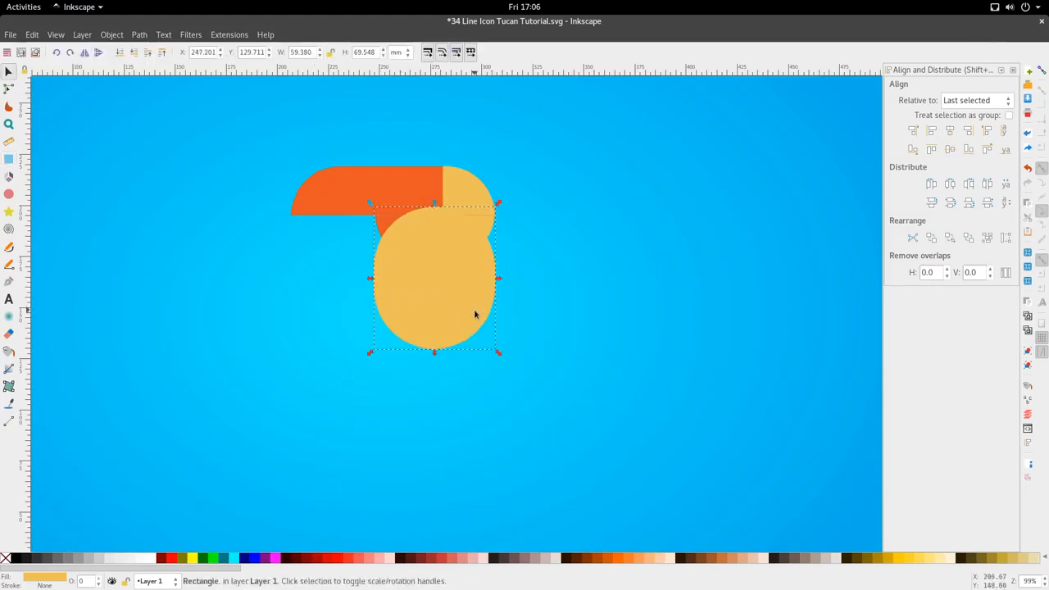
Step: Lower the rounded rectangle in the stacking order so it lies behind the orange and yellow pieces
{"action": "left_click", "coordinate": [137, 58]}
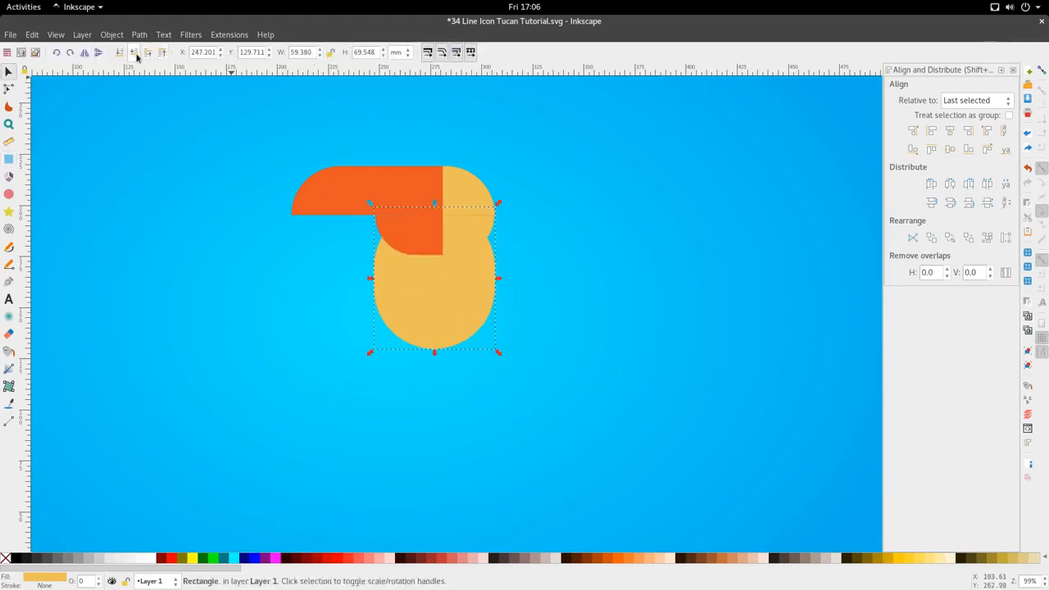
{"action": "left_click", "coordinate": [137, 57]}
{"action": "key", "text": "ctrl+z"}
Step: Fill the rounded rectangle with the dark navy sampled from the last palette circle
{"action": "scroll", "coordinate": [395, 245], "scroll_direction": "down", "scroll_amount": 3}
{"action": "key", "text": "d"}
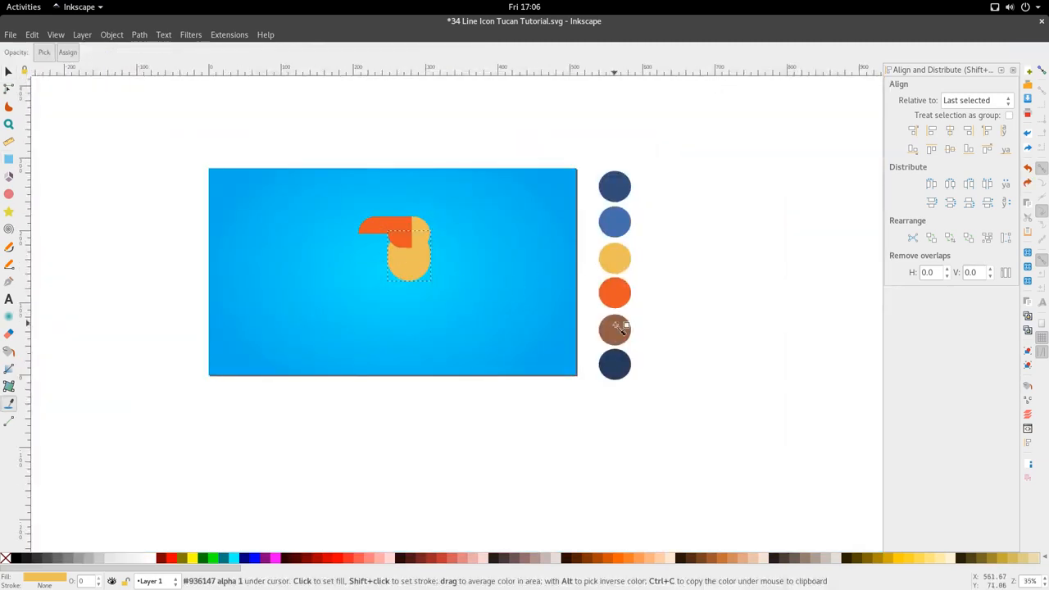
{"action": "left_click", "coordinate": [617, 365]}
{"action": "scroll", "coordinate": [384, 235], "scroll_direction": "up", "scroll_amount": 3}
{"action": "key", "text": "s"}
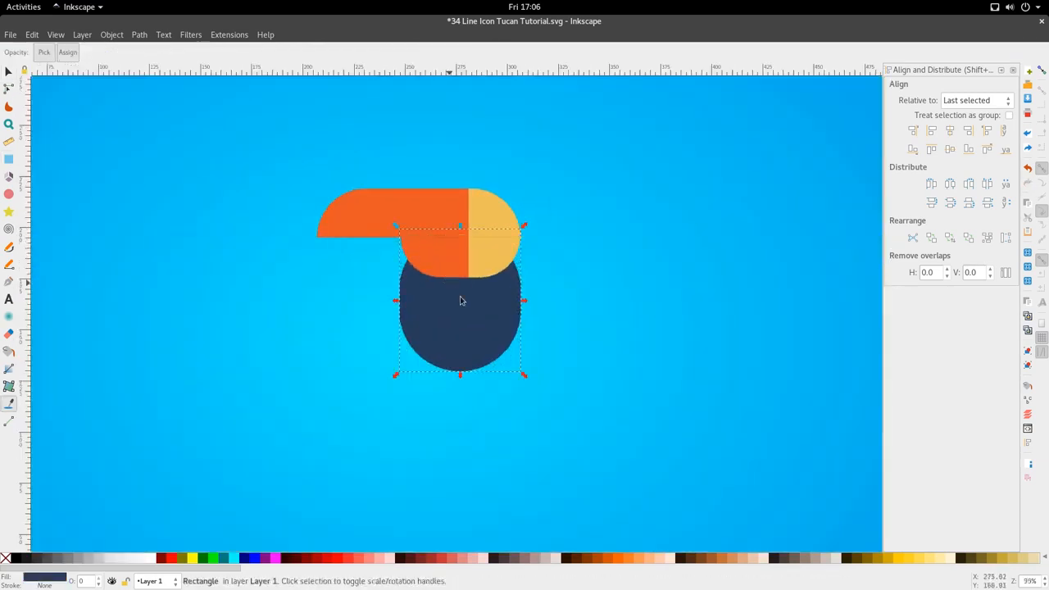
Step: Duplicate the navy rounded rectangle, move the copy up about 19 mm and fill it with yellow sampled from the piece above
{"action": "key", "text": "Home"}
{"action": "left_click_drag", "start_coordinate": [473, 351], "coordinate": [473, 308]}
{"action": "key", "text": "d"}
{"action": "left_click_drag", "start_coordinate": [485, 205], "coordinate": [497, 199]}
{"action": "key", "text": "s"}
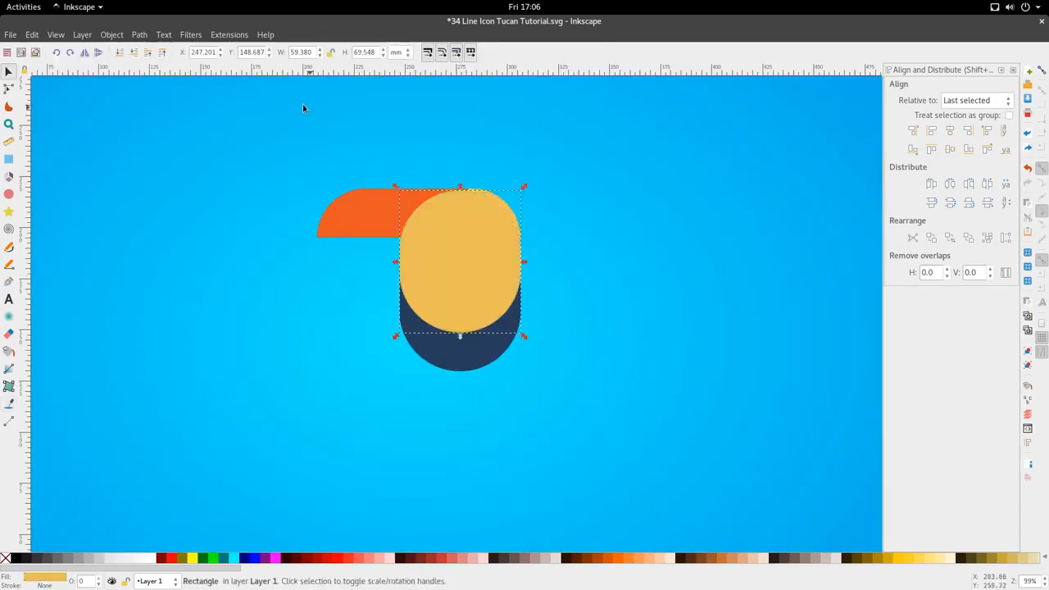
Step: Lower the yellow rounded rectangle in the stacking order so it lies behind the orange pieces but above the navy one
{"action": "left_click", "coordinate": [134, 52]}
{"action": "left_click", "coordinate": [134, 53]}
{"action": "key", "text": "Page_Up"}
{"action": "scroll", "coordinate": [426, 282], "scroll_direction": "down", "scroll_amount": 1}
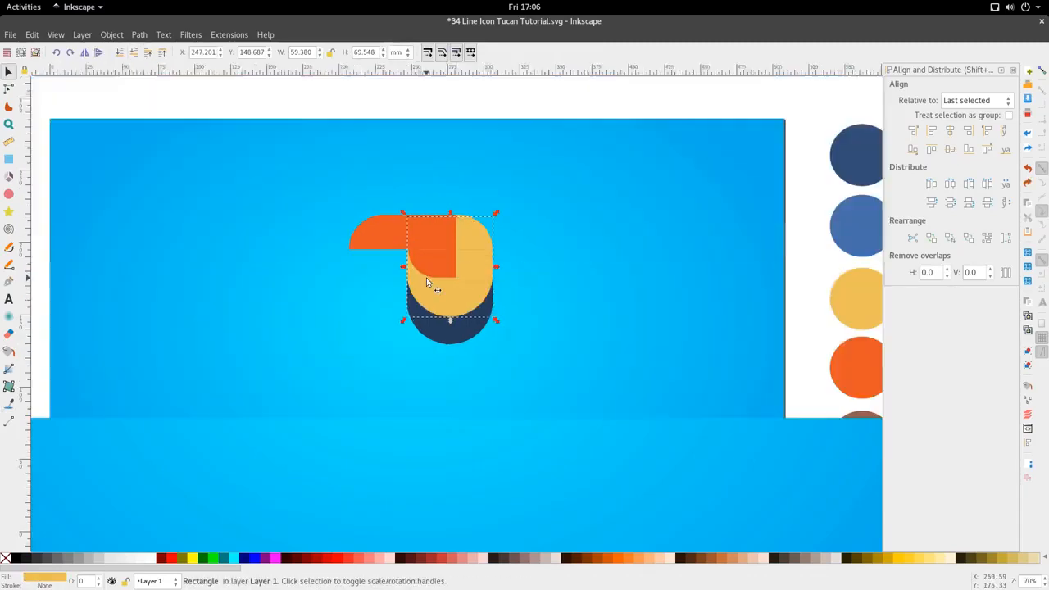
{"action": "scroll", "coordinate": [426, 283], "scroll_direction": "down", "scroll_amount": 1}
{"action": "scroll", "coordinate": [430, 290], "scroll_direction": "up", "scroll_amount": 2}
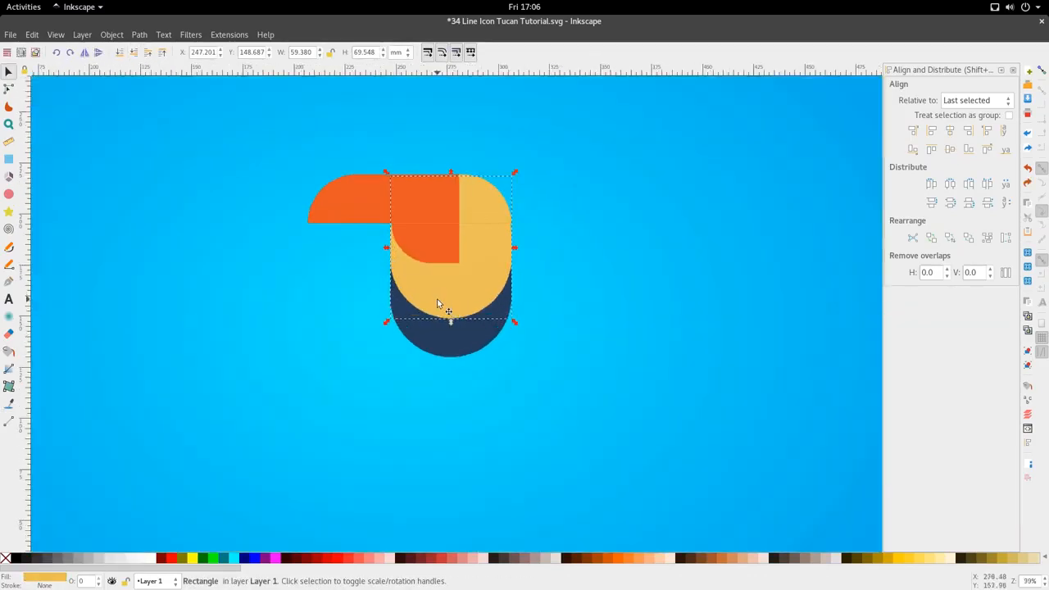
Step: Extend the navy rounded rectangle's upper edge to a height of about 78 mm and move the yellow one up about 10 mm
{"action": "left_click", "coordinate": [435, 331]}
{"action": "key", "text": "r"}
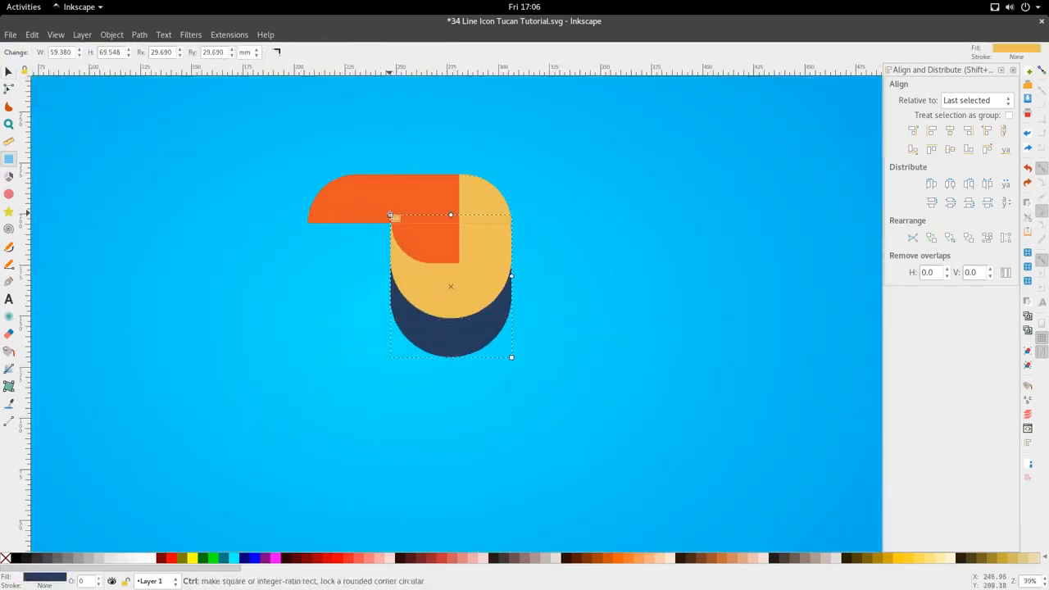
{"action": "left_click_drag", "start_coordinate": [391, 202], "coordinate": [391, 197]}
{"action": "key", "text": "s"}
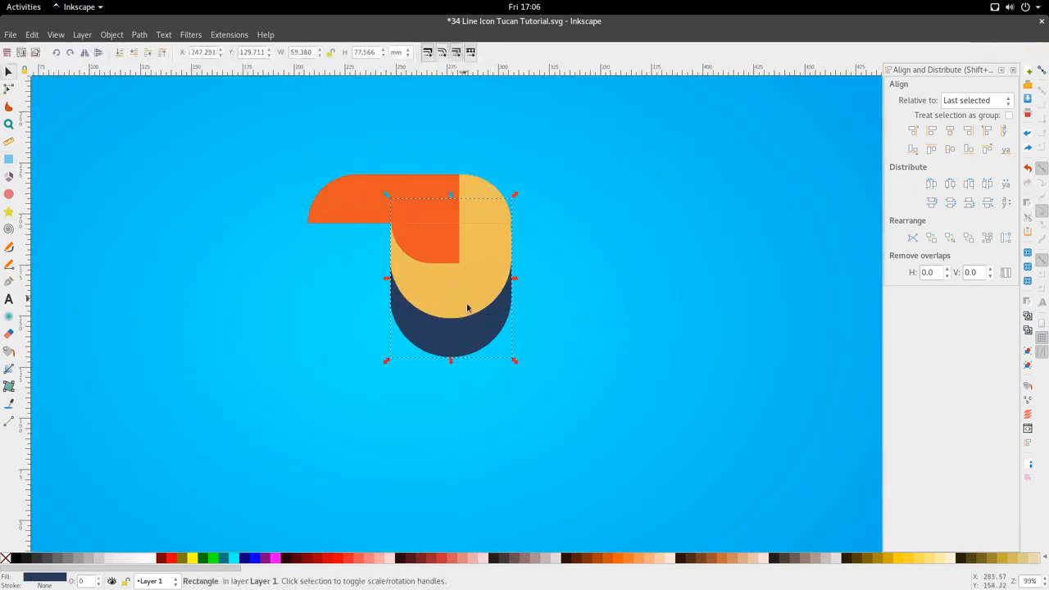
{"action": "left_click", "coordinate": [476, 304]}
{"action": "left_click_drag", "start_coordinate": [476, 304], "coordinate": [476, 283]}
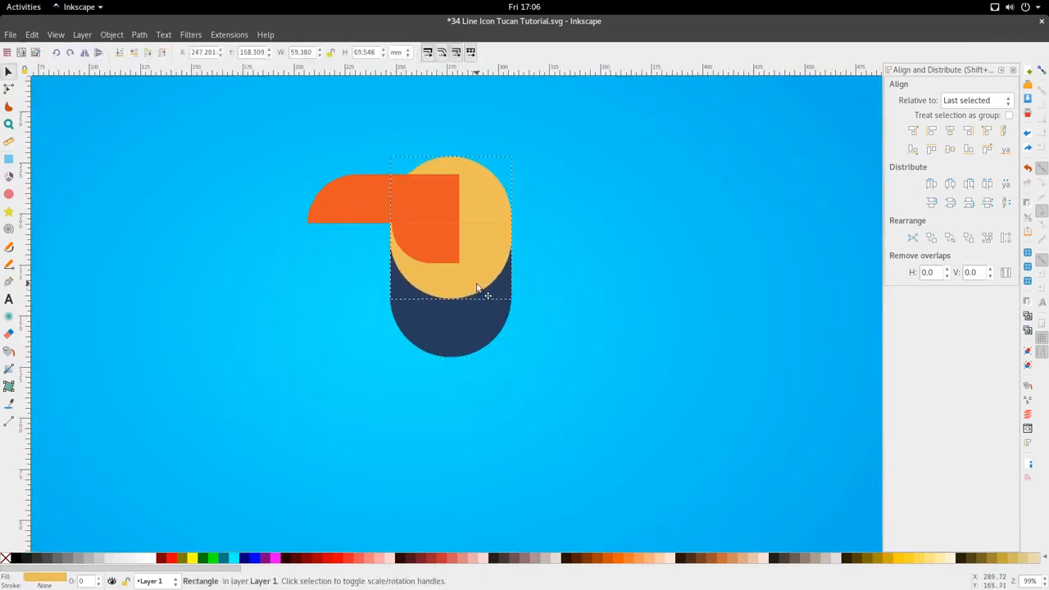
Step: Duplicate the navy rounded rectangle on top of the stack and intersect the copy with the yellow rounded rectangle
{"action": "left_click", "coordinate": [485, 328]}
{"action": "key", "text": "Home"}
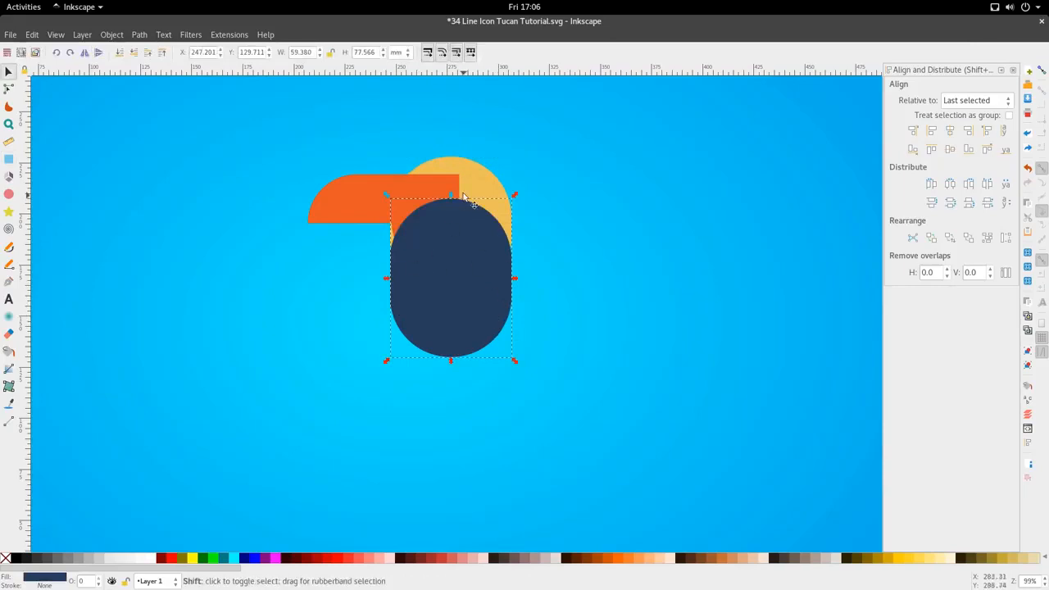
{"action": "left_click", "coordinate": [464, 167], "text": "shift"}
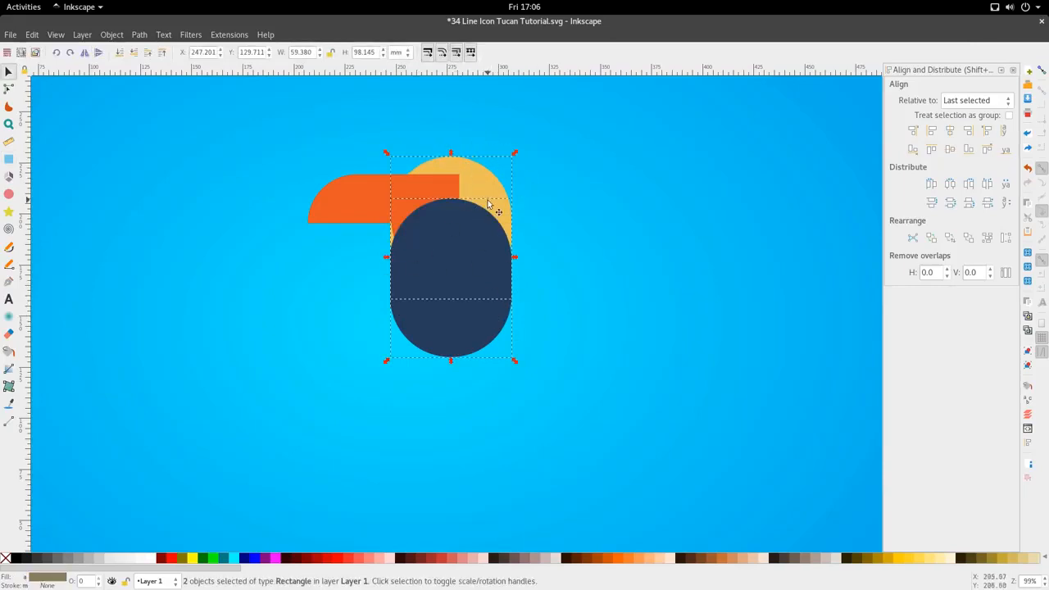
{"action": "left_click", "coordinate": [140, 35]}
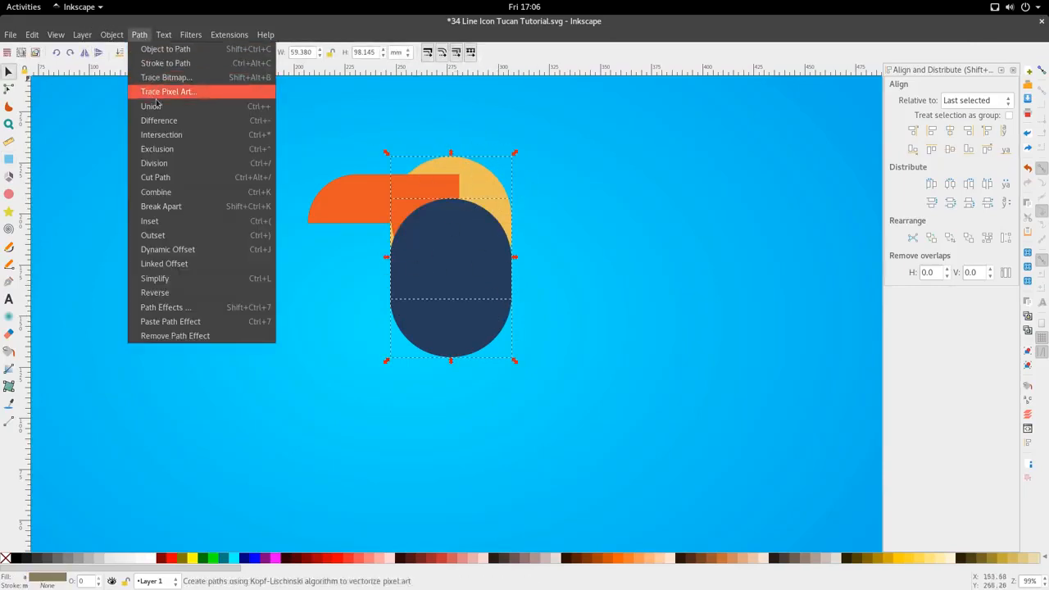
{"action": "left_click", "coordinate": [164, 133]}
{"action": "left_click", "coordinate": [234, 296]}
{"action": "scroll", "coordinate": [473, 295], "scroll_direction": "down", "scroll_amount": 1, "text": "ctrl"}
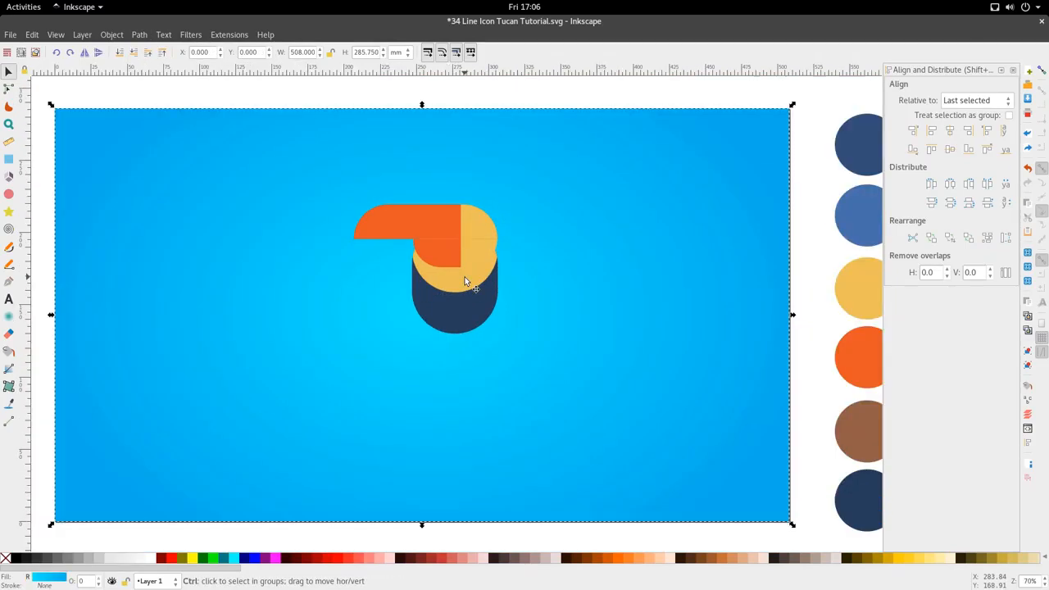
{"action": "scroll", "coordinate": [464, 280], "scroll_direction": "up", "scroll_amount": 2, "text": "ctrl"}
{"action": "left_click", "coordinate": [464, 278]}
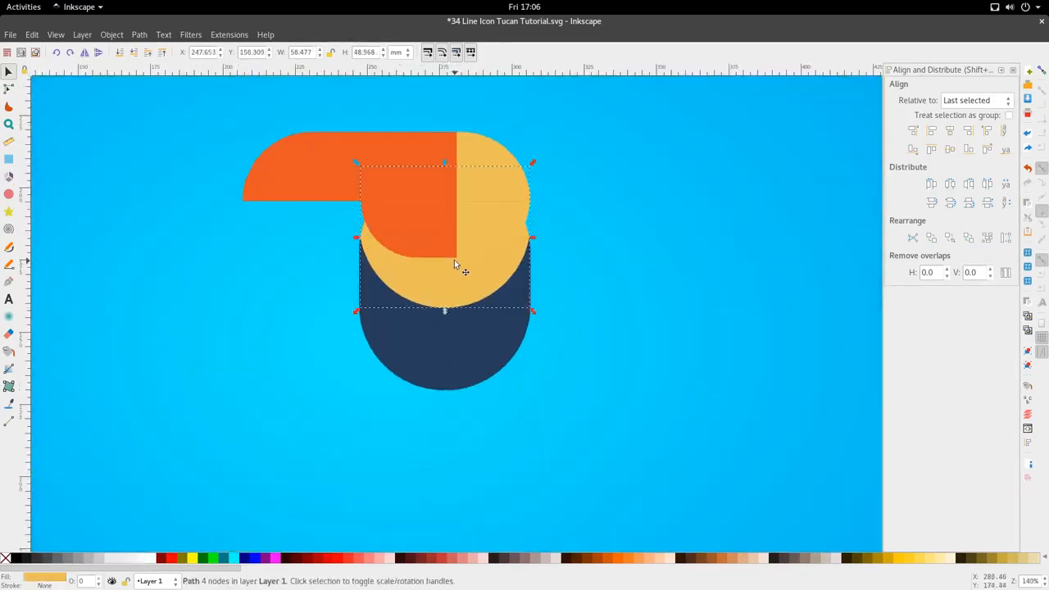
{"action": "left_click", "coordinate": [452, 249]}
{"action": "left_click", "coordinate": [470, 193]}
{"action": "left_click", "coordinate": [405, 251]}
{"action": "left_click", "coordinate": [410, 351]}
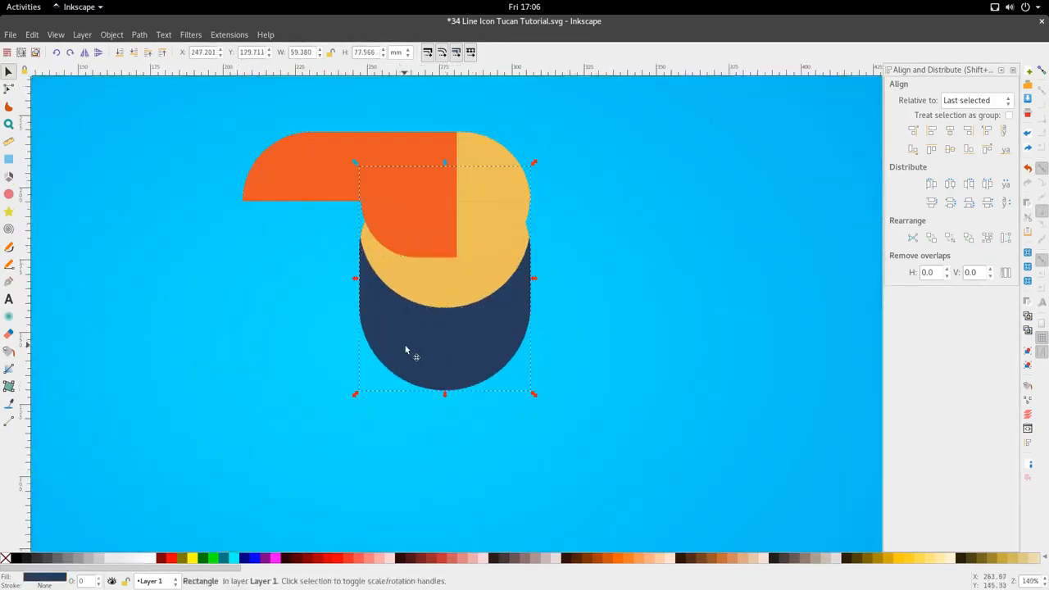
Step: Draw a narrow square-cornered rectangle about 6 mm wide and 55 mm tall, running down from the navy body as a leg
{"action": "scroll", "coordinate": [410, 351], "scroll_direction": "down", "scroll_amount": 3, "text": "ctrl"}
{"action": "scroll", "coordinate": [410, 344], "scroll_direction": "down", "scroll_amount": 1}
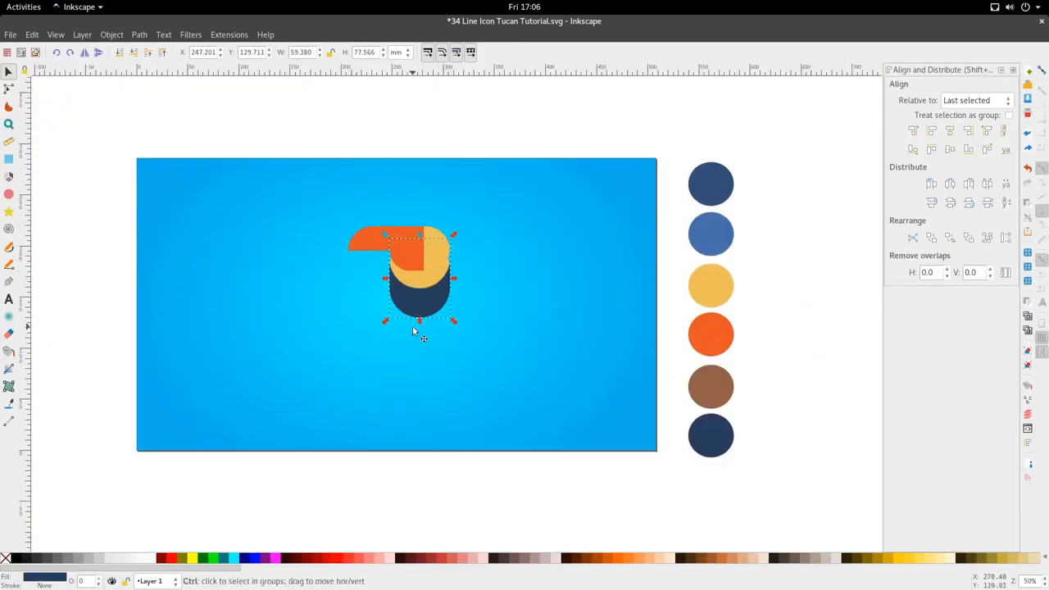
{"action": "scroll", "coordinate": [416, 328], "scroll_direction": "up", "scroll_amount": 2, "text": "ctrl"}
{"action": "left_click", "coordinate": [6, 160]}
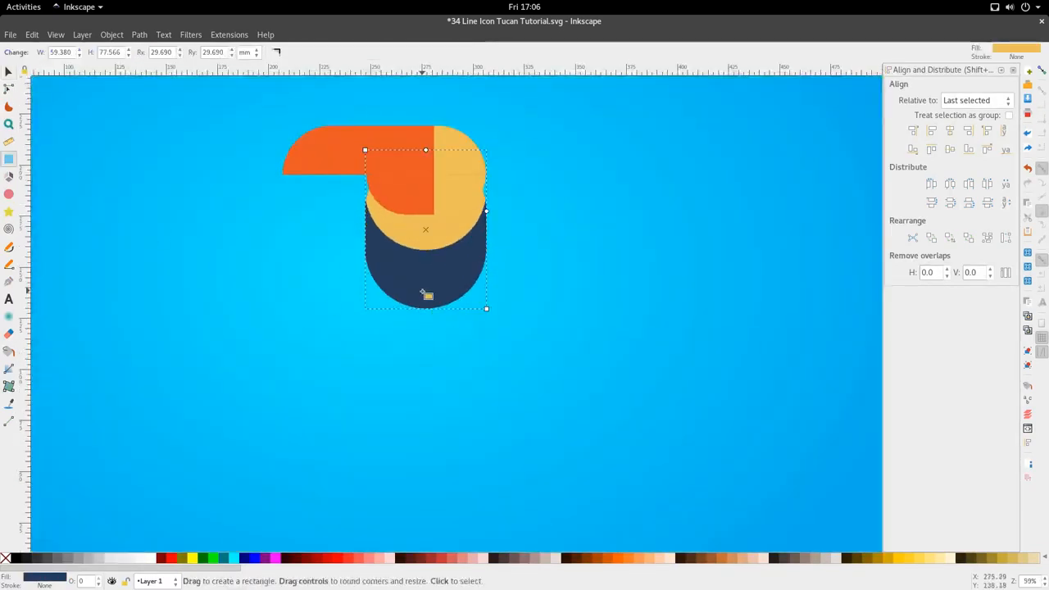
{"action": "left_click_drag", "start_coordinate": [423, 291], "coordinate": [431, 378]}
{"action": "left_click_drag", "start_coordinate": [435, 401], "coordinate": [435, 401]}
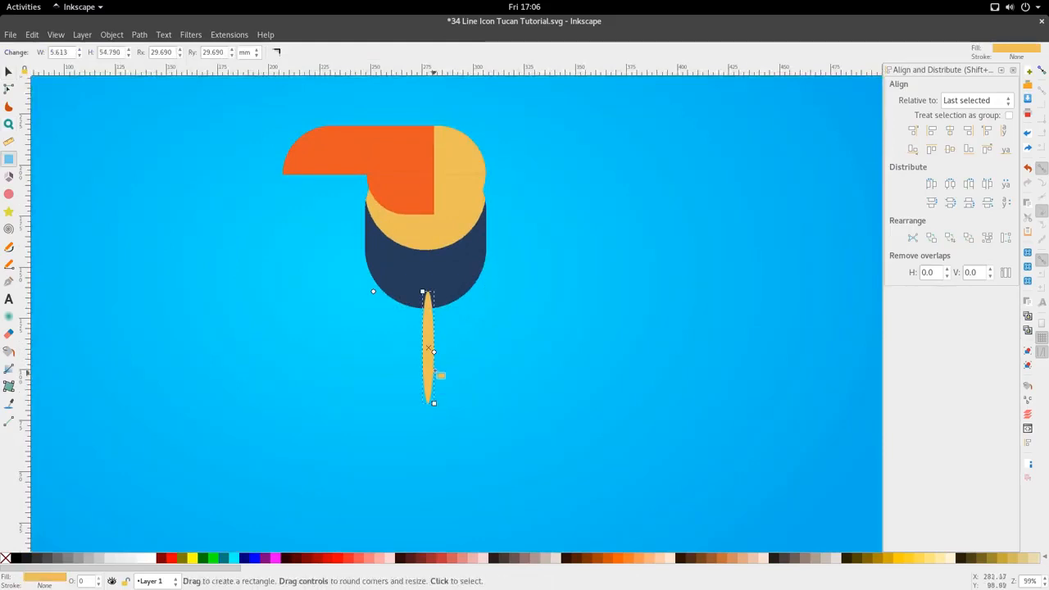
{"action": "left_click_drag", "start_coordinate": [435, 353], "coordinate": [426, 315]}
Step: Shorten the leg to about 36 mm and fill it with navy sampled from the body
{"action": "key", "text": "s"}
{"action": "left_click_drag", "start_coordinate": [419, 406], "coordinate": [424, 370]}
{"action": "key", "text": "d"}
{"action": "left_click", "coordinate": [442, 287]}
{"action": "key", "text": "s"}
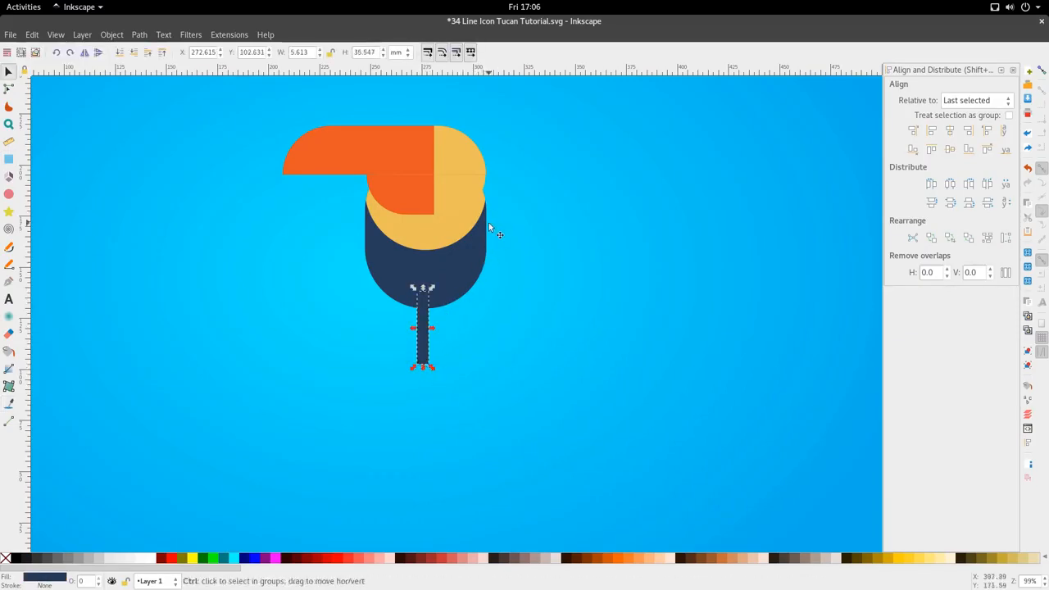
Step: Unite copies of the upper orange beak piece and the adjoining yellow head piece into one orange shape
{"action": "scroll", "coordinate": [488, 201], "scroll_direction": "up", "scroll_amount": 2, "text": "ctrl"}
{"action": "scroll", "coordinate": [488, 203], "scroll_direction": "down", "scroll_amount": 2, "text": "ctrl"}
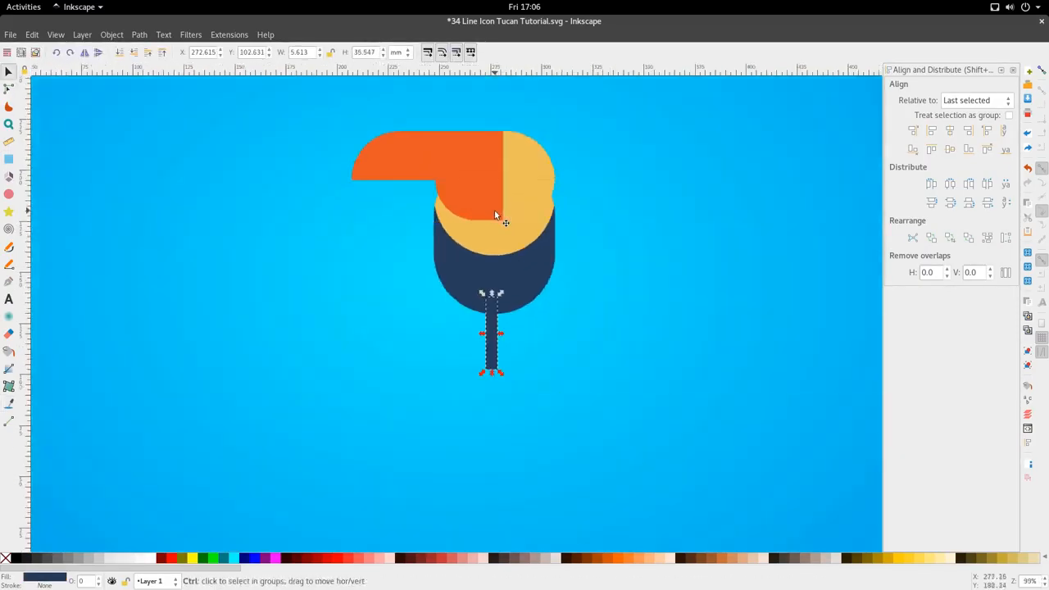
{"action": "left_click", "coordinate": [527, 157]}
{"action": "left_click", "coordinate": [455, 157], "text": "shift"}
{"action": "scroll", "coordinate": [532, 156], "scroll_direction": "up", "scroll_amount": 2, "text": "ctrl"}
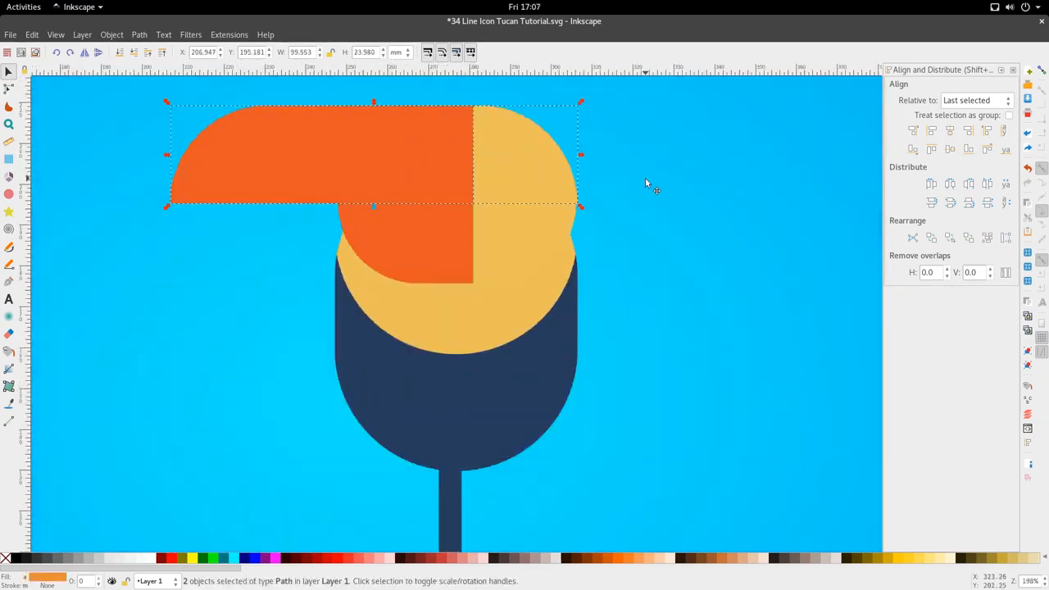
{"action": "left_click", "coordinate": [645, 178]}
{"action": "left_click_drag", "start_coordinate": [395, 148], "coordinate": [290, 148]}
{"action": "key", "text": "ctrl+z"}
{"action": "scroll", "coordinate": [497, 168], "scroll_direction": "down", "scroll_amount": 2, "text": "ctrl"}
{"action": "left_click_drag", "start_coordinate": [402, 167], "coordinate": [400, 223]}
{"action": "key", "text": "ctrl+z"}
Step: Rotate the united orange shape 90° counterclockwise and place it upright over the body's right side as a wing
{"action": "left_click_drag", "start_coordinate": [455, 152], "coordinate": [449, 236]}
{"action": "left_click", "coordinate": [449, 236]}
{"action": "left_click_drag", "start_coordinate": [541, 218], "coordinate": [427, 160]}
{"action": "left_click_drag", "start_coordinate": [435, 266], "coordinate": [559, 433]}
Step: Shorten the orange wing to about 65 mm by moving its lower nodes up
{"action": "scroll", "coordinate": [514, 339], "scroll_direction": "up", "scroll_amount": 2}
{"action": "key", "text": "n"}
{"action": "scroll", "coordinate": [498, 342], "scroll_direction": "down", "scroll_amount": 2}
{"action": "left_click_drag", "start_coordinate": [535, 394], "coordinate": [541, 325]}
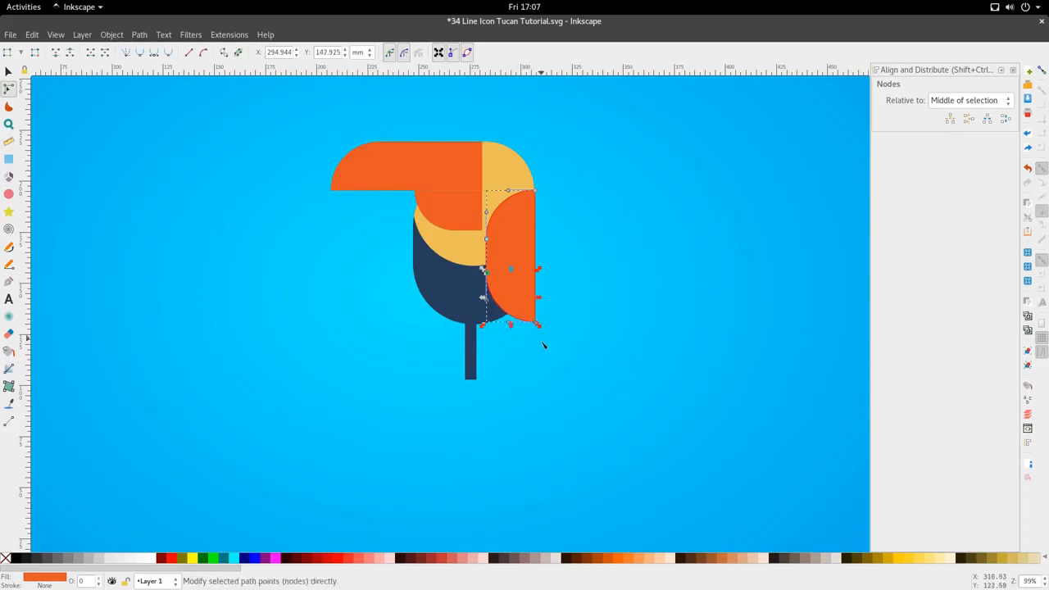
{"action": "key", "text": "s"}
{"action": "left_click", "coordinate": [542, 365]}
{"action": "left_click", "coordinate": [522, 272]}
{"action": "scroll", "coordinate": [521, 255], "scroll_direction": "up", "scroll_amount": 1}
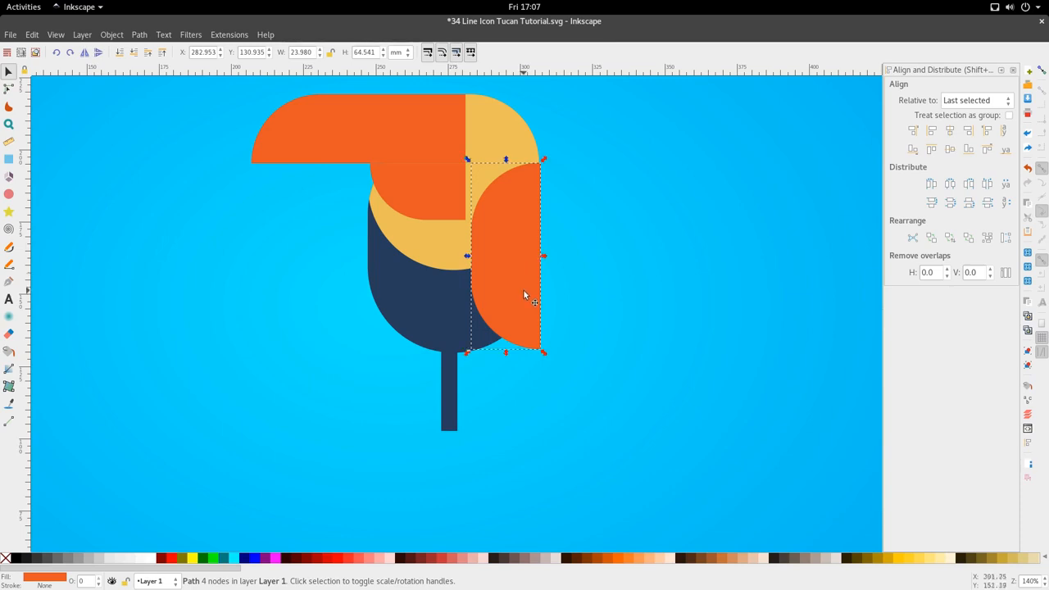
Step: Enable snapping to nodes and paths for drawing a rectangle
{"action": "key", "text": "n"}
{"action": "key", "text": "e"}
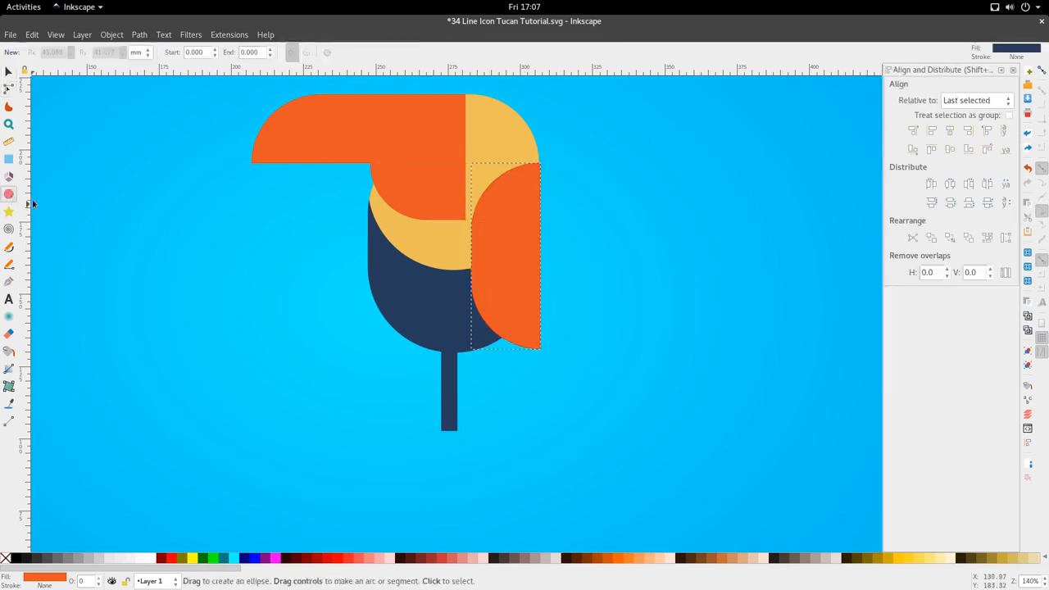
{"action": "left_click", "coordinate": [9, 159]}
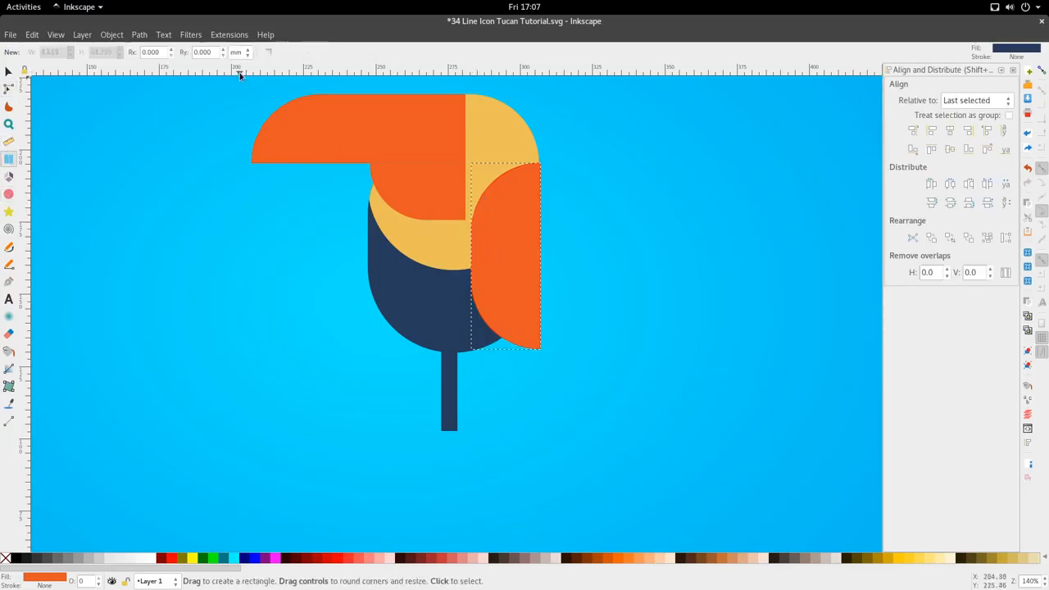
{"action": "left_click", "coordinate": [1039, 72]}
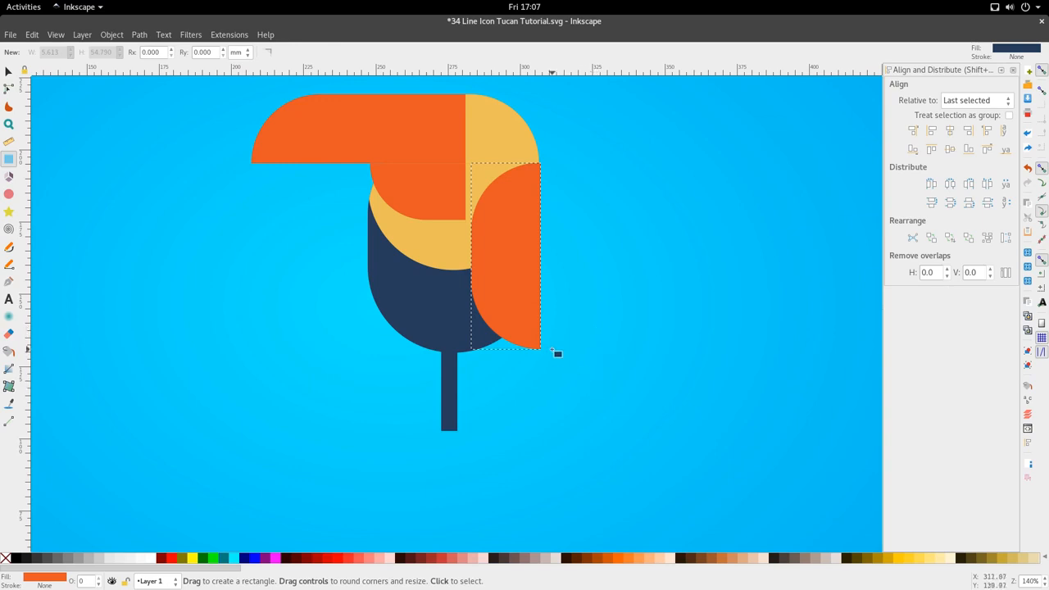
{"action": "scroll", "coordinate": [524, 194], "scroll_direction": "up", "scroll_amount": 1, "text": "ctrl"}
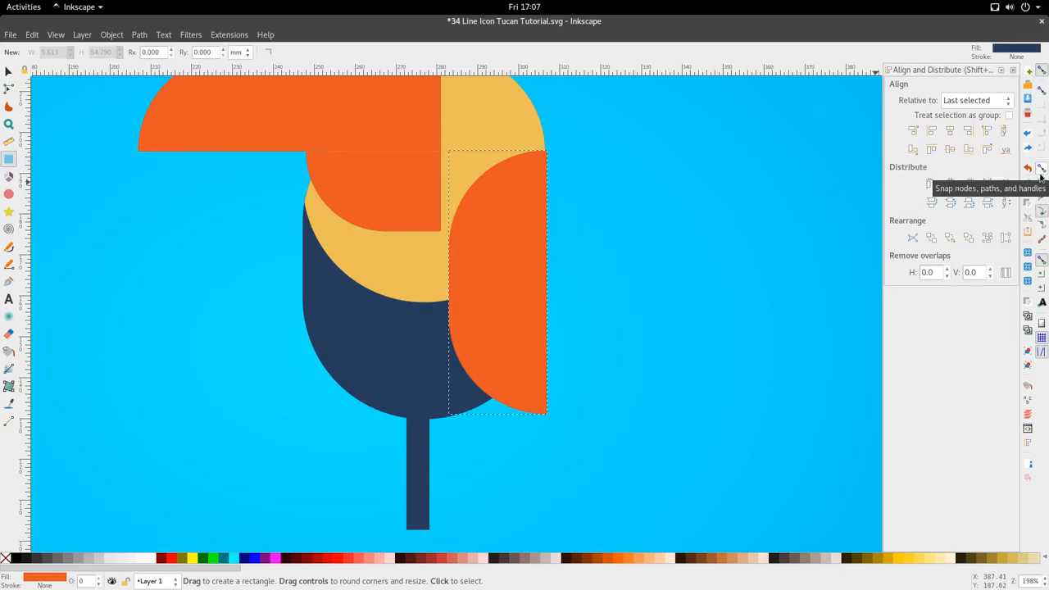
{"action": "left_click", "coordinate": [1040, 213]}
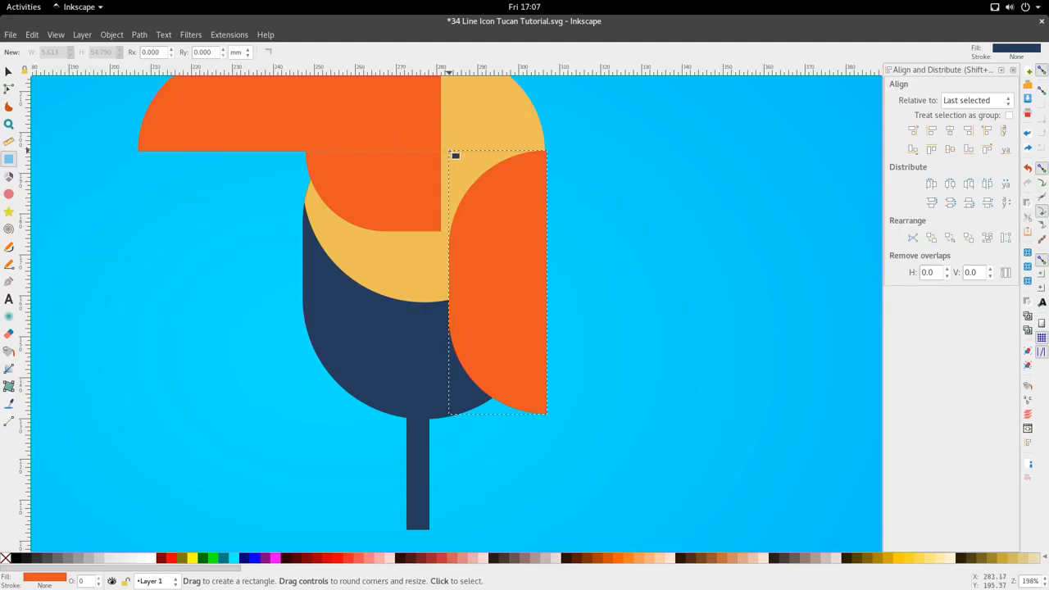
Step: Draw a navy rectangle about 24 × 29 mm across the wing's upper end, flush with its top and sides
{"action": "scroll", "coordinate": [454, 156], "scroll_direction": "up", "scroll_amount": 4}
{"action": "scroll", "coordinate": [634, 181], "scroll_direction": "down", "scroll_amount": 2}
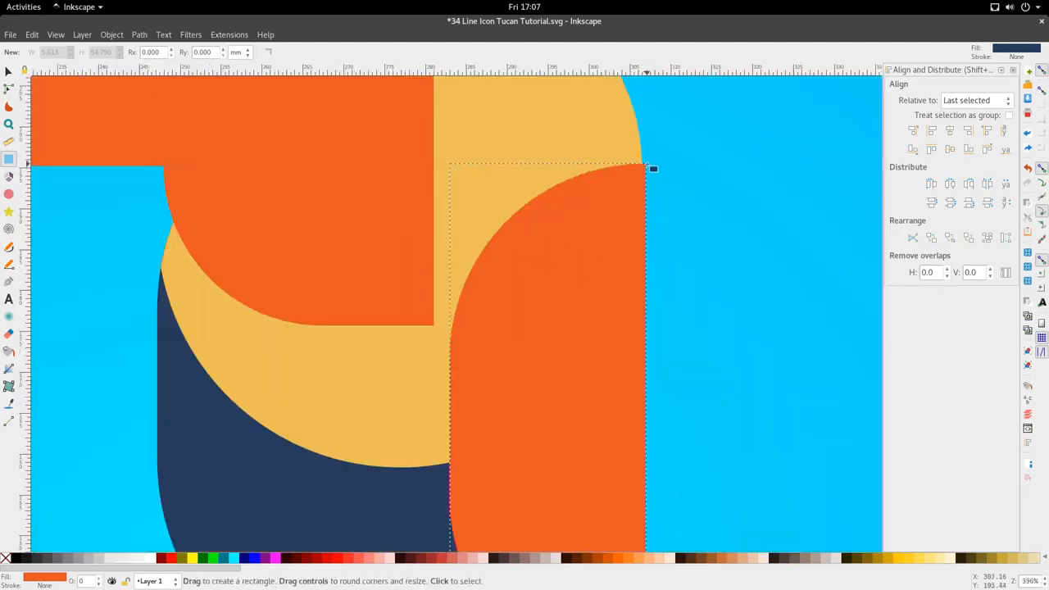
{"action": "mouse_move", "coordinate": [648, 165]}
{"action": "left_mouse_down"}
{"action": "mouse_move", "coordinate": [558, 205]}
{"action": "mouse_move", "coordinate": [491, 348]}
{"action": "mouse_move", "coordinate": [450, 398]}
{"action": "left_mouse_up"}
{"action": "scroll", "coordinate": [562, 290], "scroll_direction": "down", "scroll_amount": 2}
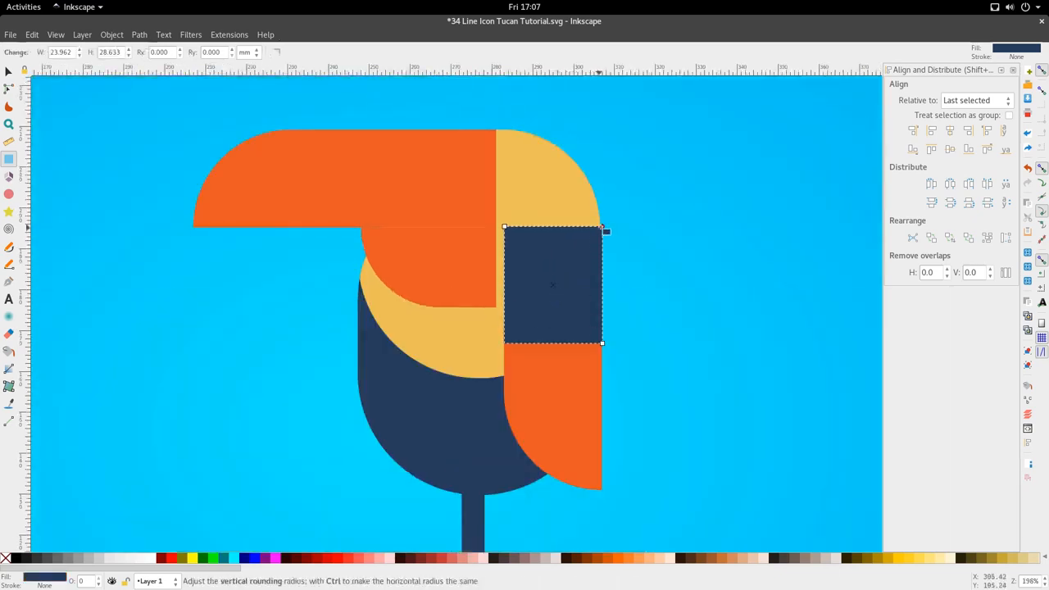
Step: Round the new navy rectangle's corners fully, to a radius of about 12 mm
{"action": "left_click_drag", "start_coordinate": [608, 230], "coordinate": [590, 210]}
{"action": "scroll", "coordinate": [588, 296], "scroll_direction": "up", "scroll_amount": 2}
{"action": "key", "text": "s"}
{"action": "key", "text": "ctrl+z"}
{"action": "scroll", "coordinate": [590, 210], "scroll_direction": "down", "scroll_amount": 2}
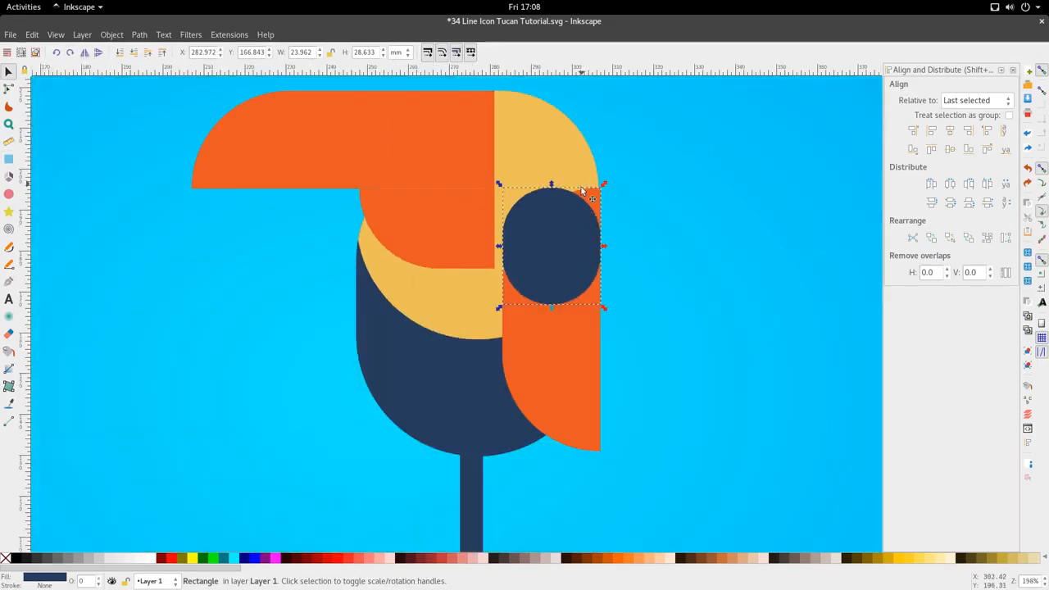
Step: Move the orange wing's upper nodes down so its upper end hides behind the navy rounded rectangle
{"action": "key", "text": "n"}
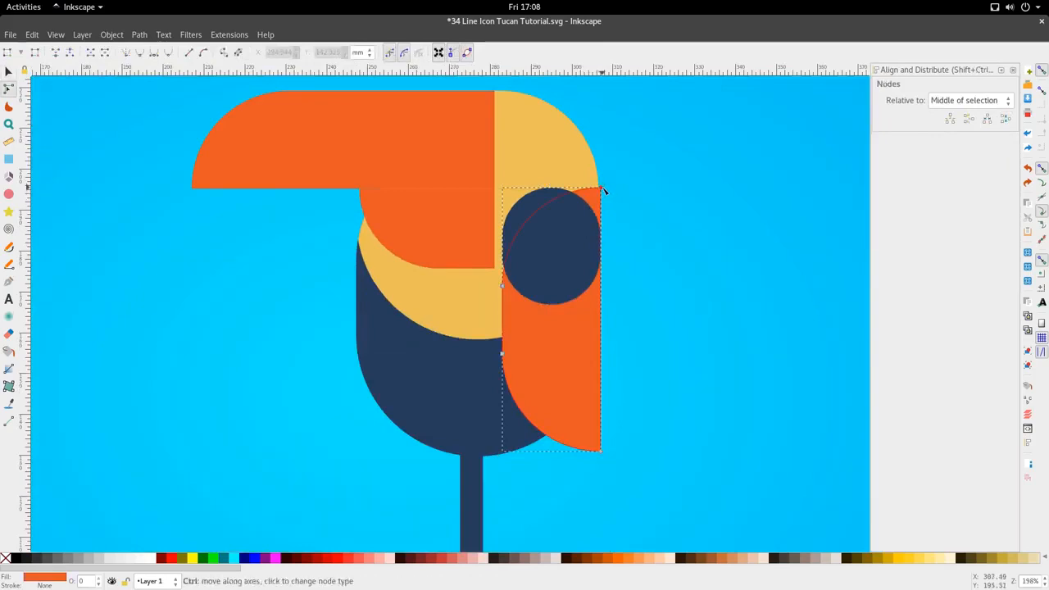
{"action": "left_click_drag", "start_coordinate": [602, 190], "coordinate": [601, 247]}
{"action": "key", "text": "ctrl+z"}
{"action": "left_click_drag", "start_coordinate": [601, 190], "coordinate": [563, 272]}
Step: Fill the navy rounded rectangle with orange sampled from the wing and nudge it down about 2.5 mm
{"action": "key", "text": "s"}
{"action": "left_click", "coordinate": [583, 225]}
{"action": "key", "text": "d"}
{"action": "left_click", "coordinate": [586, 330]}
{"action": "key", "text": "s"}
{"action": "key", "text": "5"}
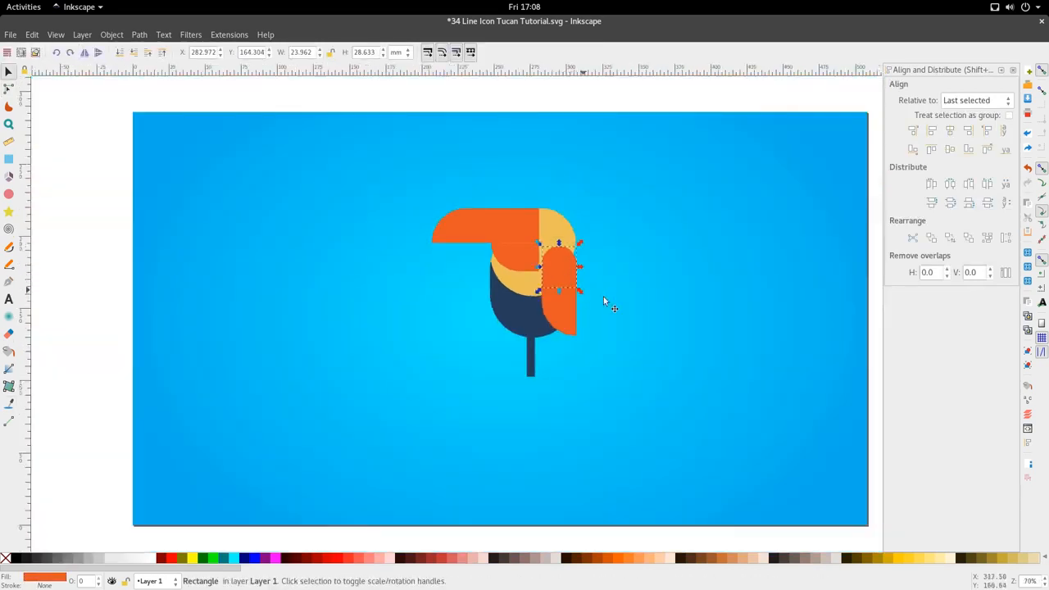
{"action": "left_click", "coordinate": [603, 296]}
Step: Extend the orange rounded rectangle's lower edge down the wing to a height of about 39 mm
{"action": "scroll", "coordinate": [586, 209], "scroll_direction": "up", "scroll_amount": 2}
{"action": "scroll", "coordinate": [537, 246], "scroll_direction": "up", "scroll_amount": 3}
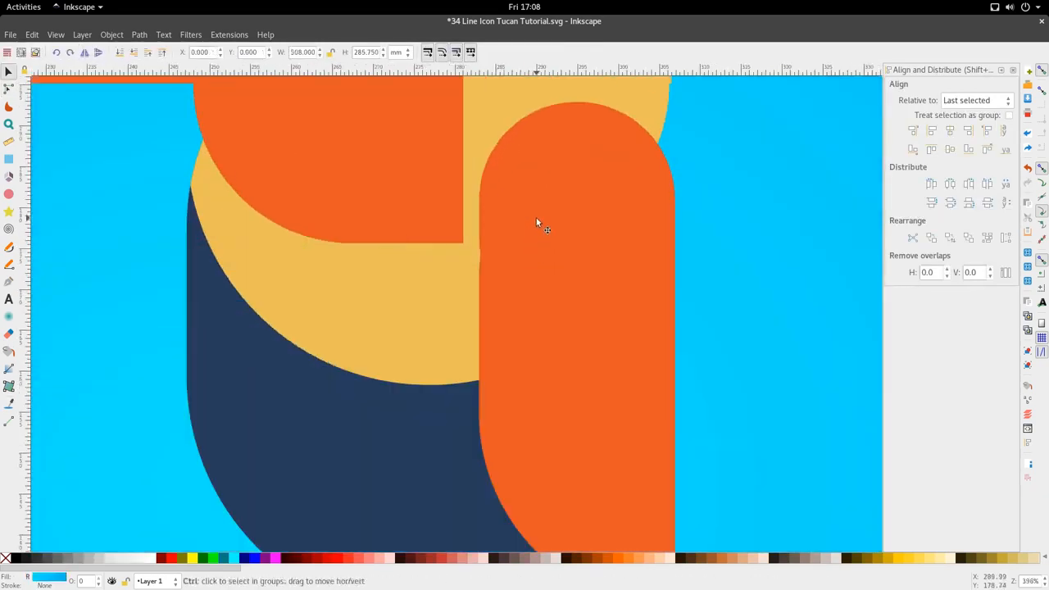
{"action": "left_click", "coordinate": [537, 219]}
{"action": "key", "text": "r"}
{"action": "scroll", "coordinate": [582, 191], "scroll_direction": "down", "scroll_amount": 2}
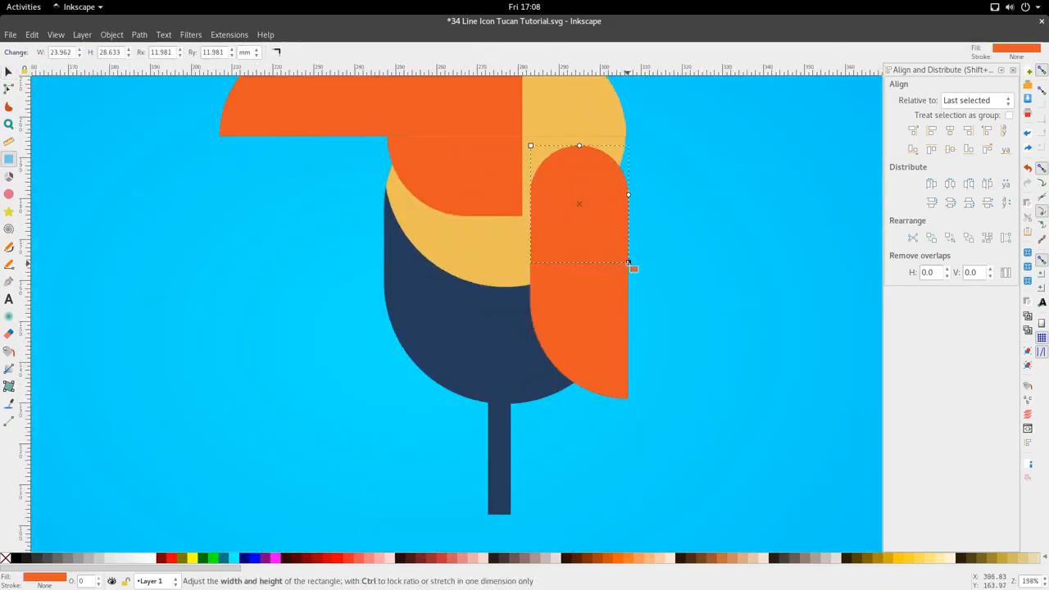
{"action": "key", "text": "s"}
{"action": "left_click", "coordinate": [658, 316]}
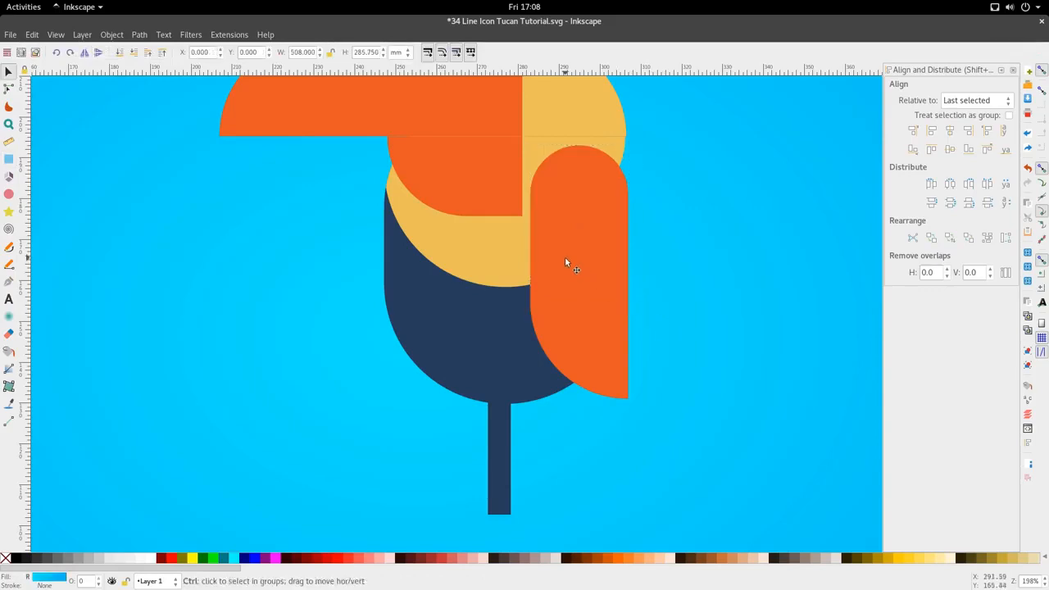
Step: Unite the orange rounded rectangle and the wing piece below it into a single path
{"action": "scroll", "coordinate": [566, 258], "scroll_direction": "down", "scroll_amount": 2}
{"action": "scroll", "coordinate": [569, 267], "scroll_direction": "down", "scroll_amount": 2}
{"action": "scroll", "coordinate": [572, 204], "scroll_direction": "up", "scroll_amount": 3}
{"action": "left_click", "coordinate": [581, 301]}
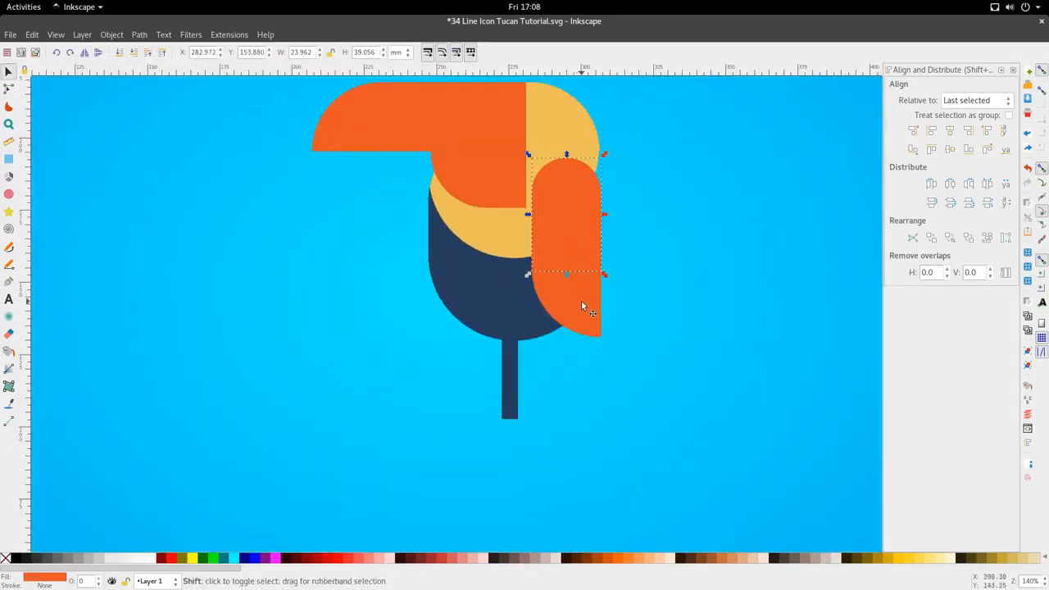
{"action": "scroll", "coordinate": [579, 301], "scroll_direction": "down", "scroll_amount": 3}
{"action": "scroll", "coordinate": [577, 305], "scroll_direction": "up", "scroll_amount": 3}
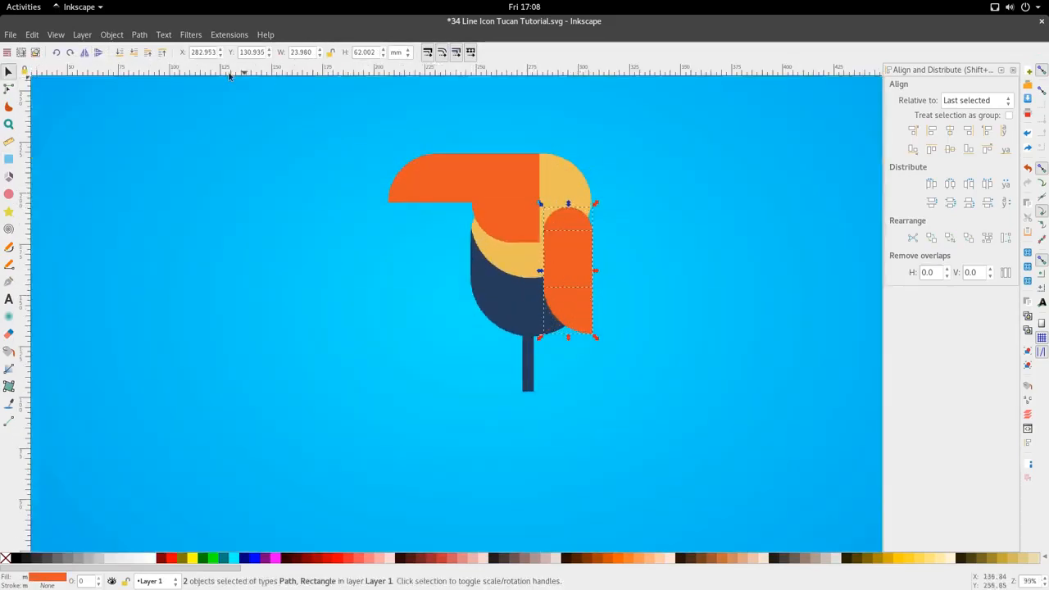
{"action": "left_click", "coordinate": [140, 38]}
{"action": "left_click", "coordinate": [148, 107]}
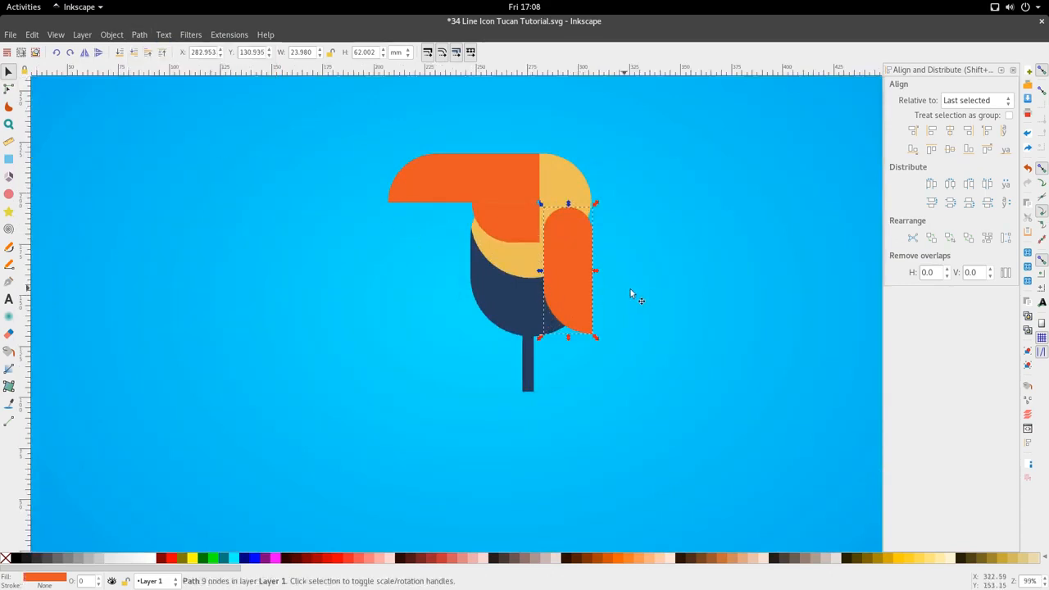
Step: Move the orange wing's lower nodes straight up to shorten the wing to about 53 mm
{"action": "scroll", "coordinate": [590, 274], "scroll_direction": "down", "scroll_amount": 3}
{"action": "scroll", "coordinate": [574, 236], "scroll_direction": "up", "scroll_amount": 3}
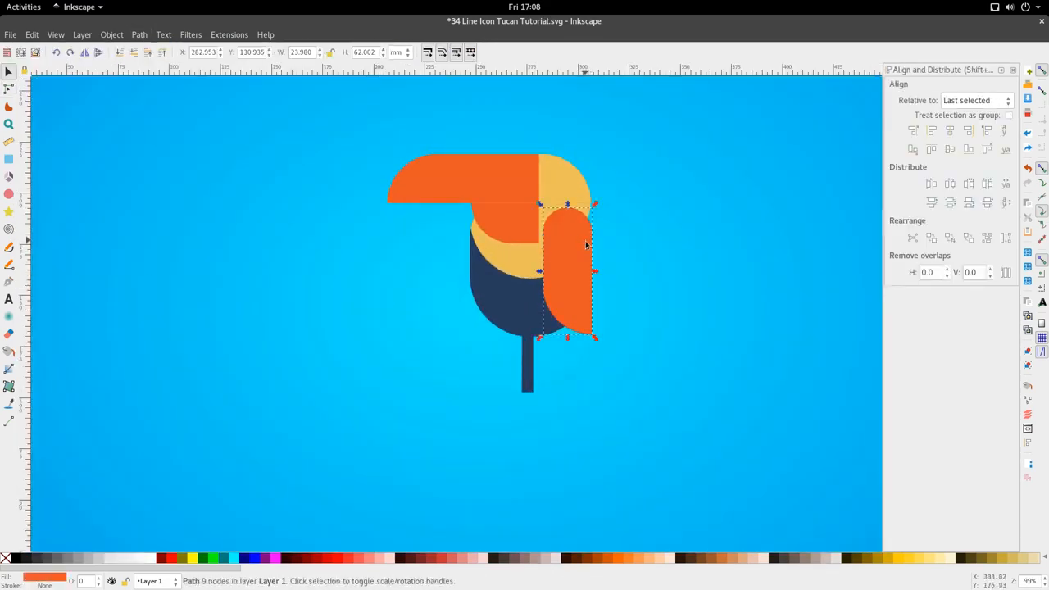
{"action": "scroll", "coordinate": [586, 304], "scroll_direction": "up", "scroll_amount": 1}
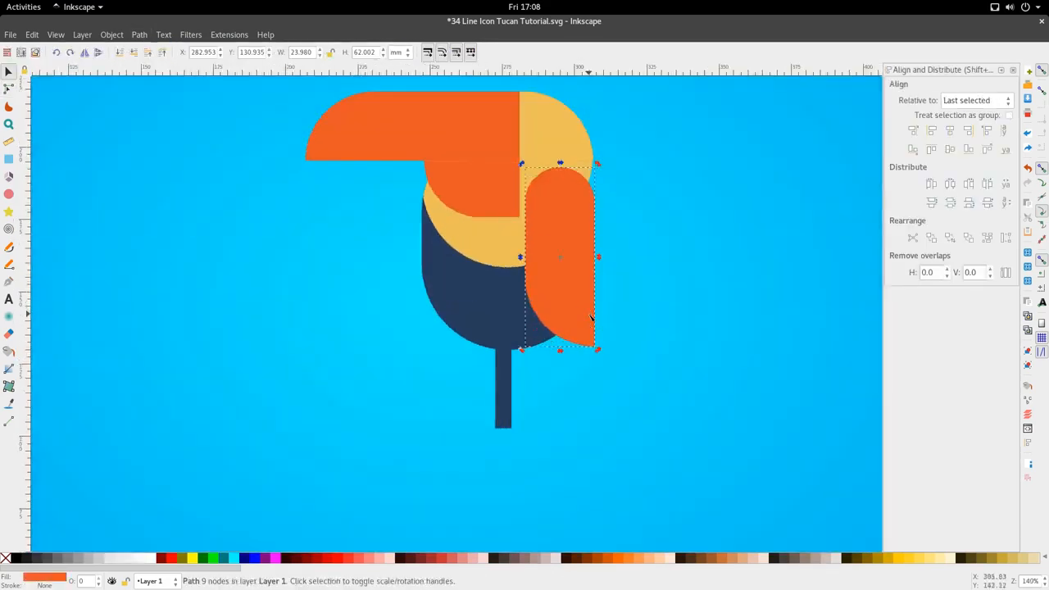
{"action": "key", "text": "n"}
{"action": "left_click_drag", "start_coordinate": [516, 378], "coordinate": [642, 239]}
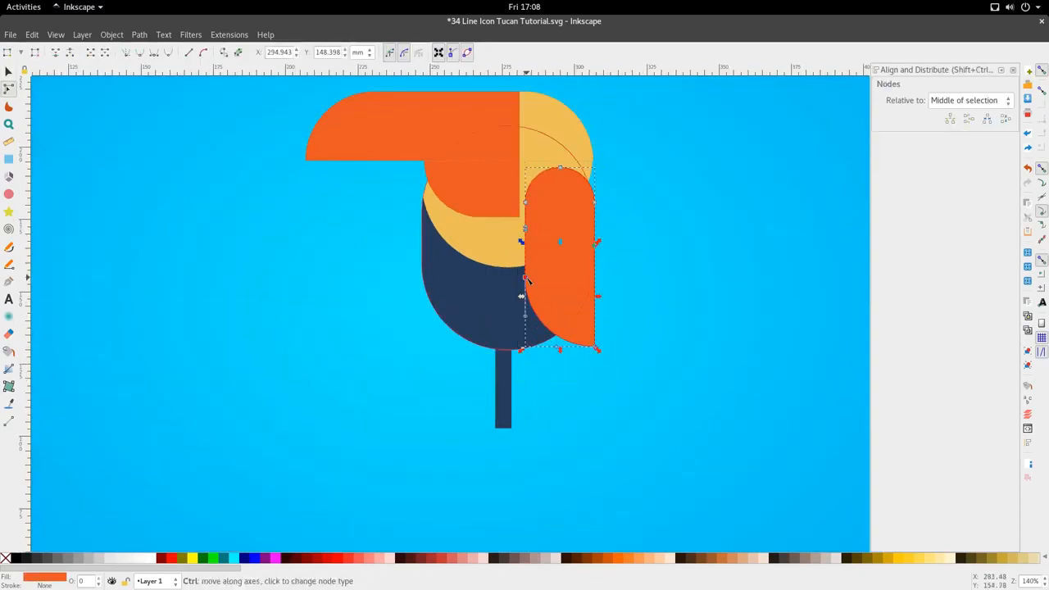
{"action": "left_click_drag", "start_coordinate": [526, 277], "coordinate": [525, 252]}
{"action": "key", "text": "s"}
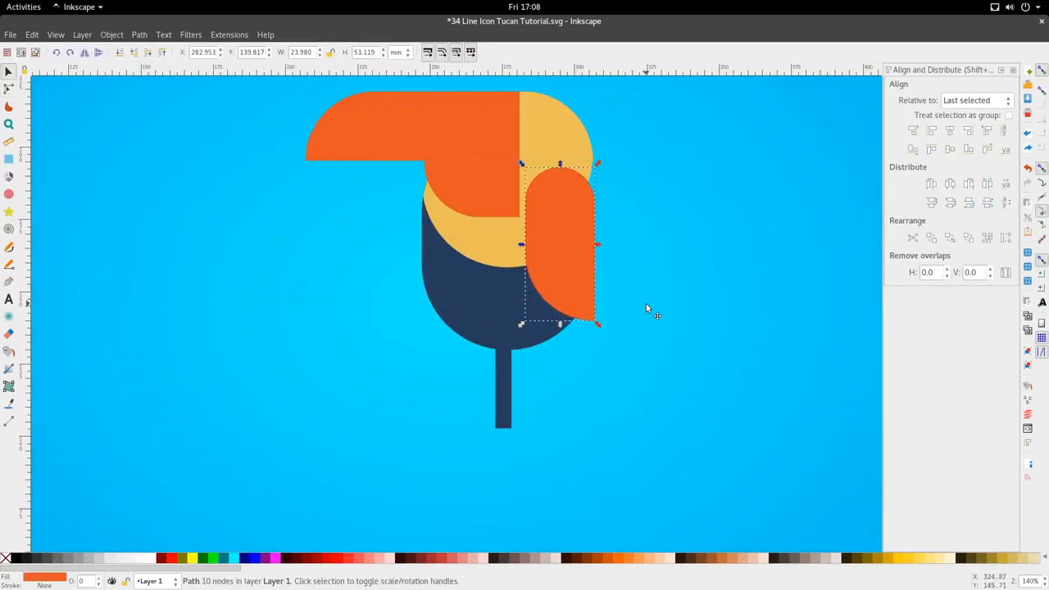
Step: Move the wing's lower nodes straight down so the wing is about 63 mm tall
{"action": "left_click", "coordinate": [636, 279]}
{"action": "left_click", "coordinate": [554, 299]}
{"action": "key", "text": "n"}
{"action": "left_click_drag", "start_coordinate": [506, 226], "coordinate": [597, 351]}
{"action": "key", "text": "s"}
{"action": "scroll", "coordinate": [558, 315], "scroll_direction": "down", "scroll_amount": 2}
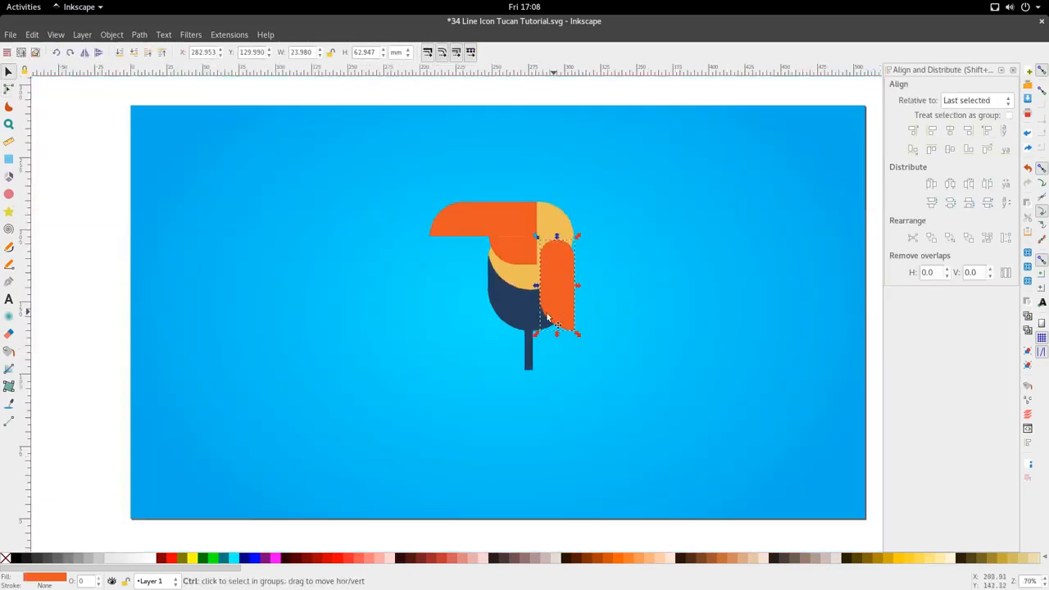
Step: Shorten the upper beak by moving its two tip-end nodes inward until the shape is about 93 mm wide
{"action": "scroll", "coordinate": [511, 321], "scroll_direction": "up", "scroll_amount": 1}
{"action": "left_click", "coordinate": [511, 316]}
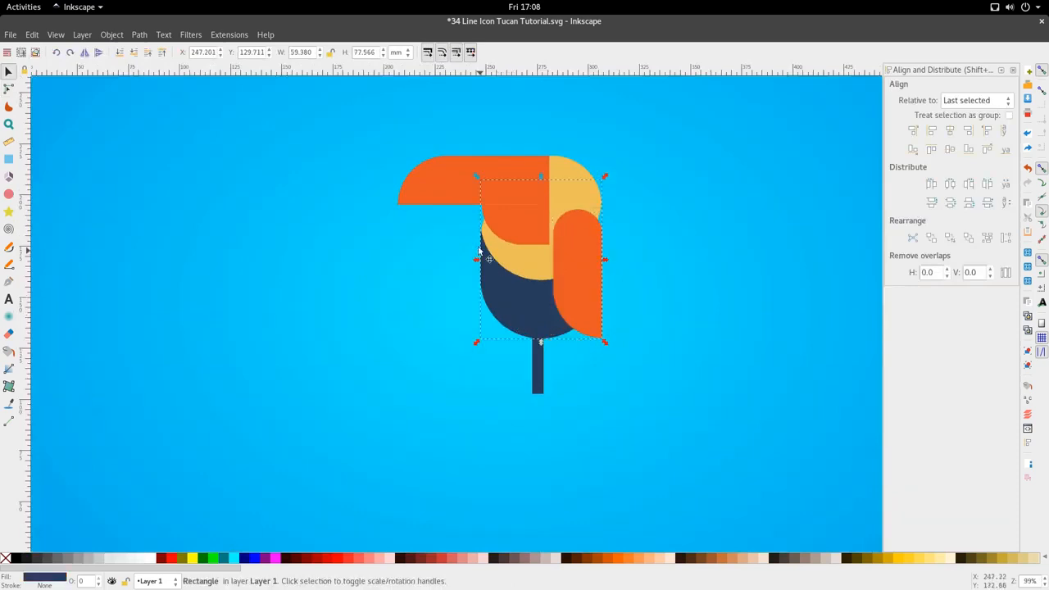
{"action": "left_click", "coordinate": [449, 186]}
{"action": "key", "text": "n"}
{"action": "left_click_drag", "start_coordinate": [333, 115], "coordinate": [467, 251]}
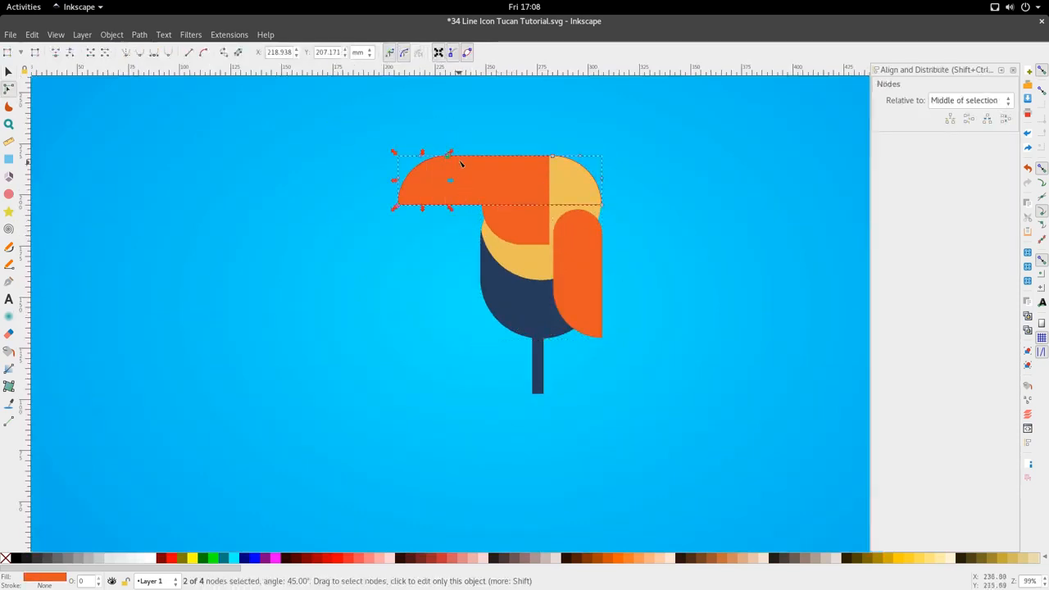
{"action": "left_click_drag", "start_coordinate": [446, 156], "coordinate": [461, 157]}
{"action": "key", "text": "s"}
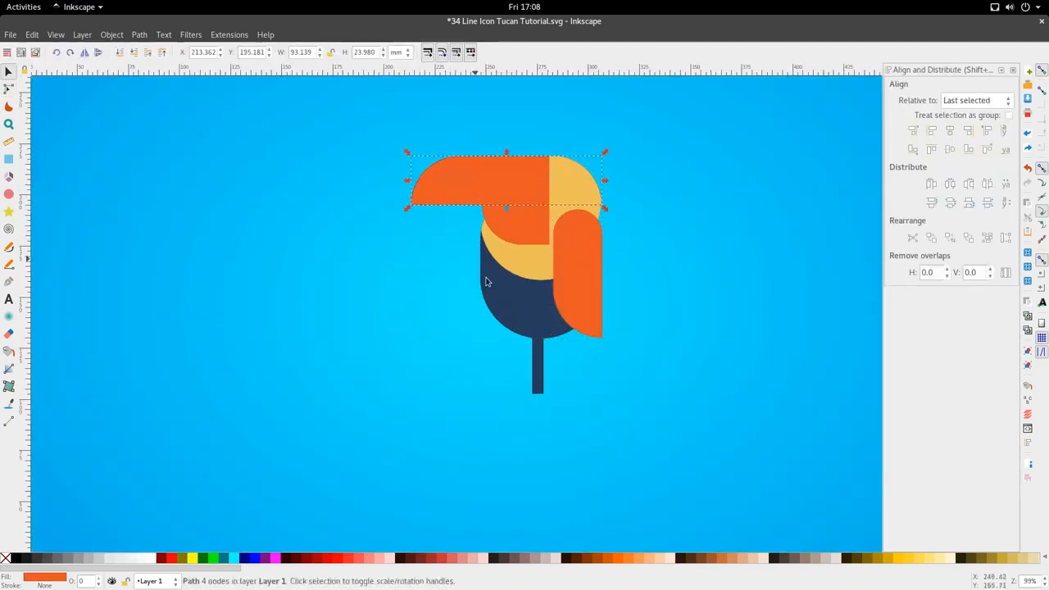
Step: Narrow the yellow throat piece evenly from both sides to a width of about 55 mm
{"action": "left_click", "coordinate": [513, 297]}
{"action": "left_click", "coordinate": [585, 290]}
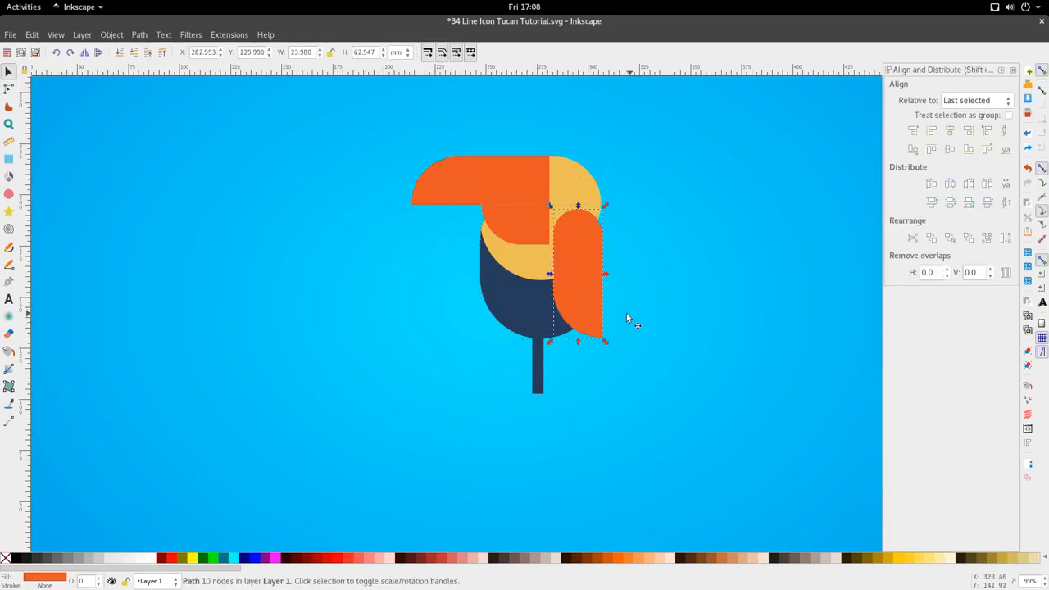
{"action": "left_click", "coordinate": [518, 256]}
{"action": "key", "text": "n"}
{"action": "key", "text": "s"}
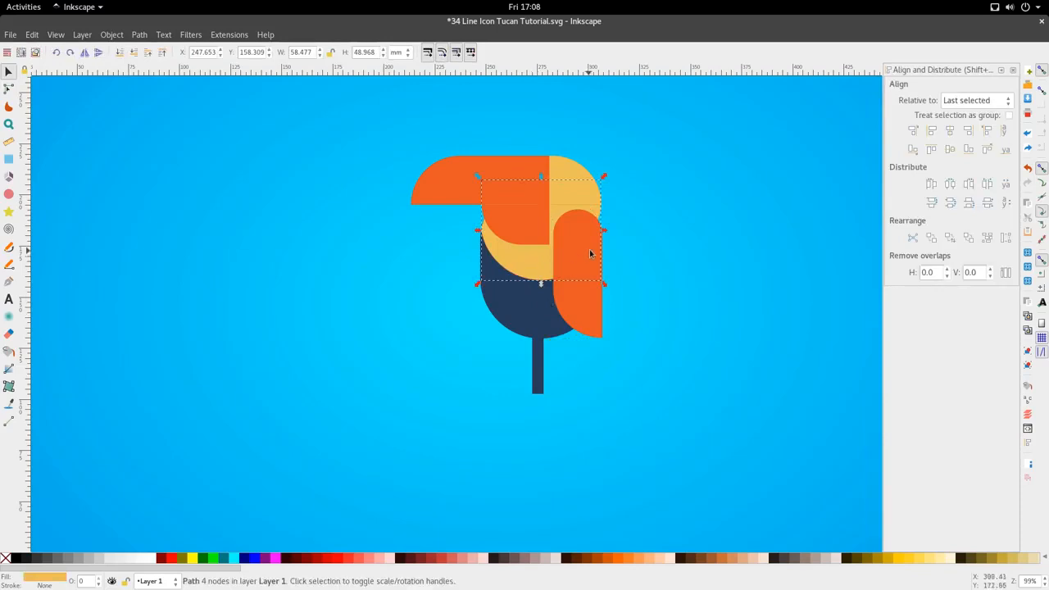
{"action": "left_click_drag", "start_coordinate": [603, 231], "coordinate": [600, 232]}
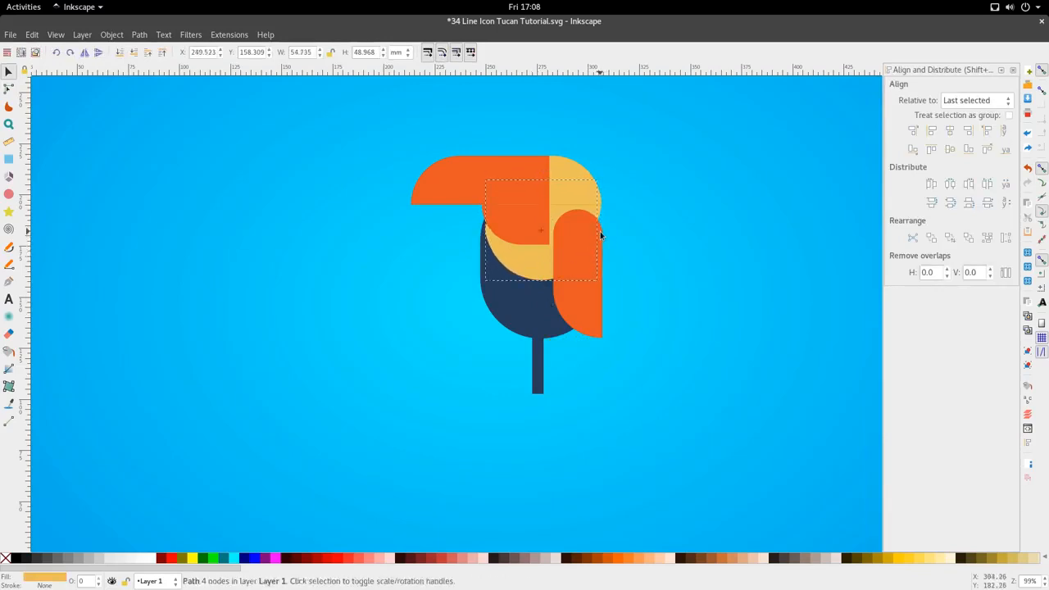
Step: Extend the navy body rectangle upward behind the head to a height of about 92 mm, keeping its corner rounding
{"action": "left_click", "coordinate": [490, 239]}
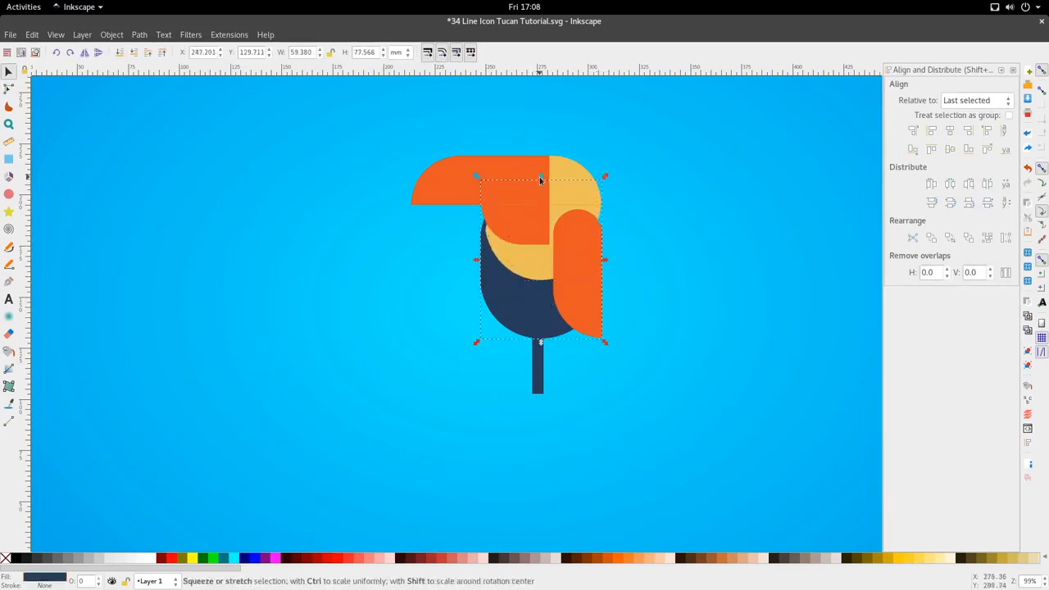
{"action": "left_click_drag", "start_coordinate": [540, 176], "coordinate": [552, 150]}
{"action": "key", "text": "ctrl+z"}
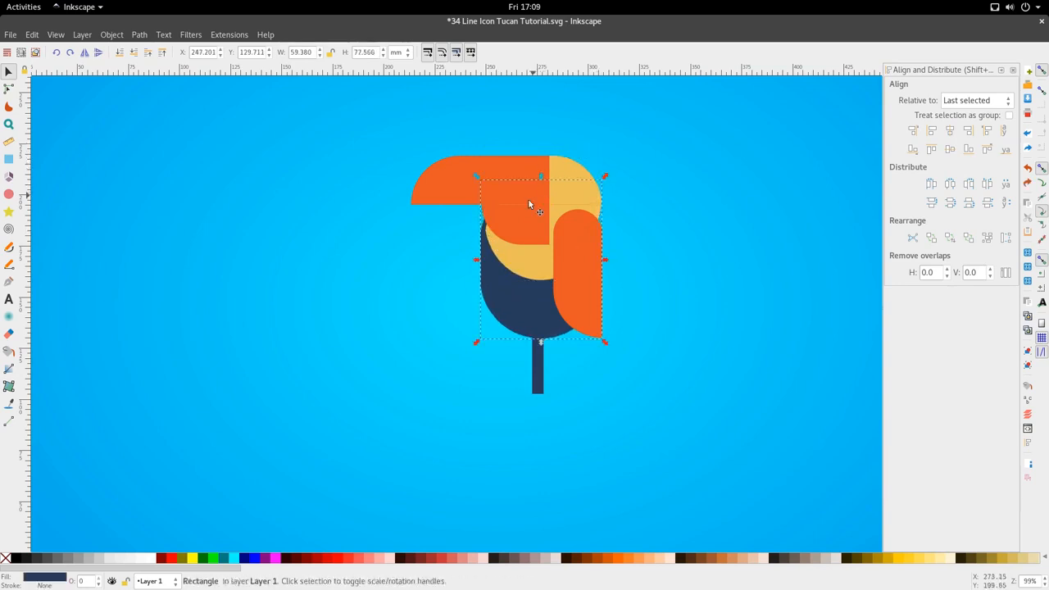
{"action": "key", "text": "r"}
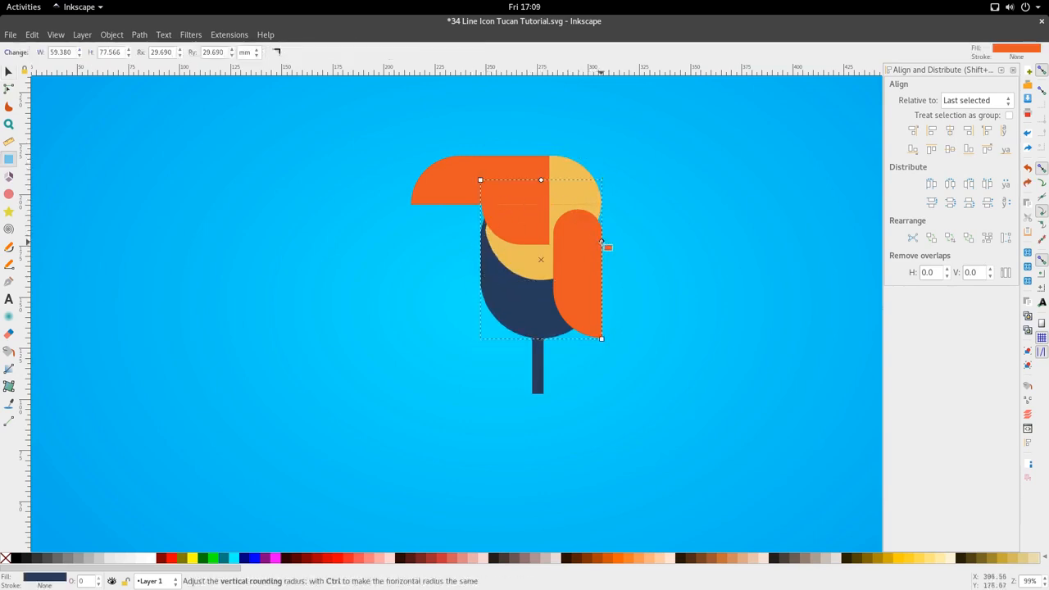
{"action": "left_click_drag", "start_coordinate": [480, 180], "coordinate": [485, 153]}
{"action": "key", "text": "s"}
{"action": "scroll", "coordinate": [537, 226], "scroll_direction": "up", "scroll_amount": 1}
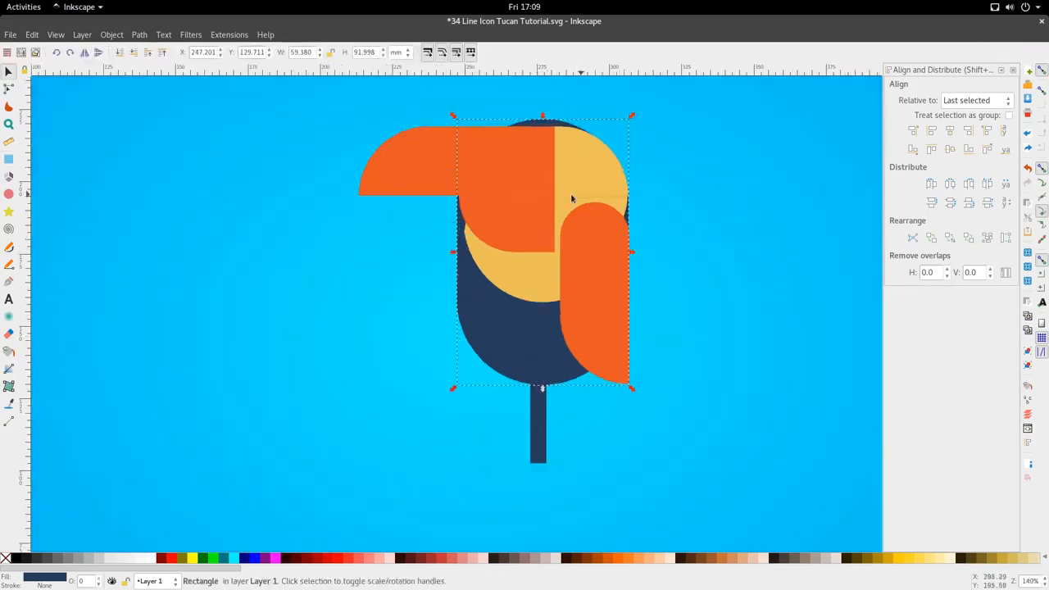
Step: Move the orange wing straight up about 4.7 mm
{"action": "left_click", "coordinate": [613, 241], "text": "ctrl"}
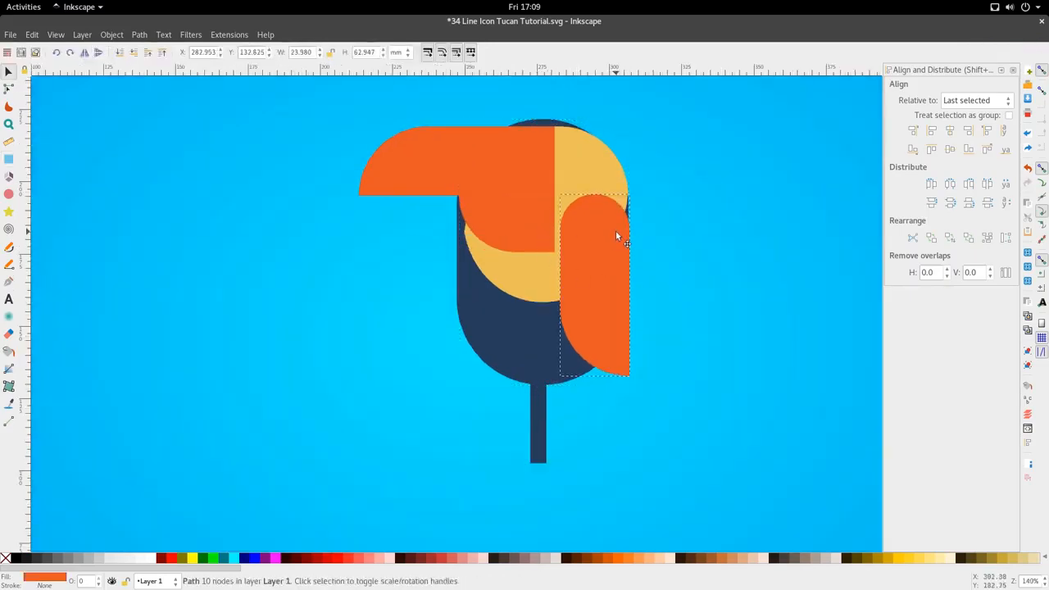
{"action": "scroll", "coordinate": [616, 225], "scroll_direction": "down", "scroll_amount": 2}
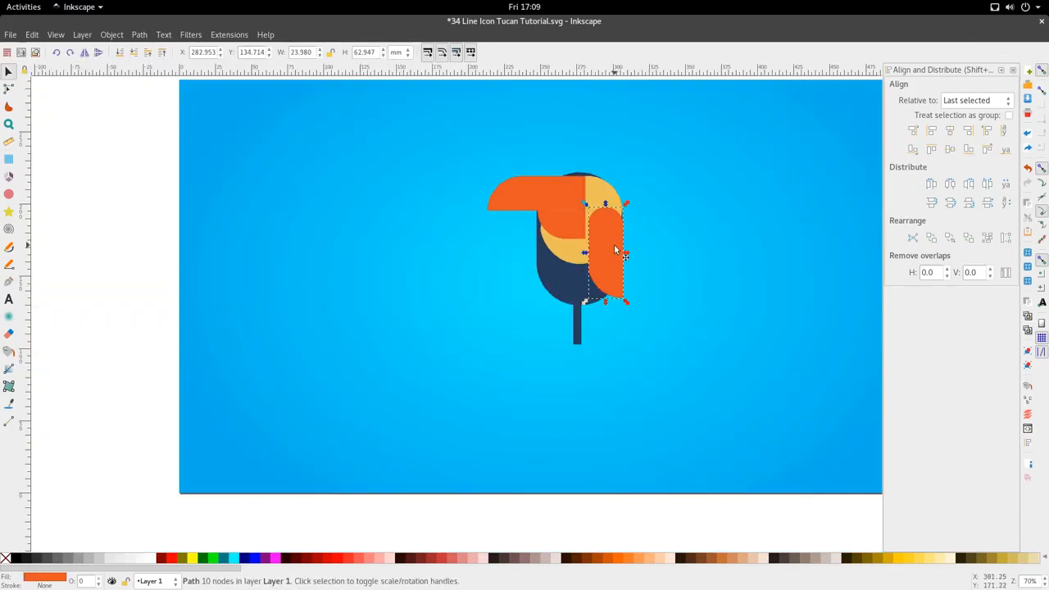
{"action": "scroll", "coordinate": [614, 259], "scroll_direction": "up", "scroll_amount": 2}
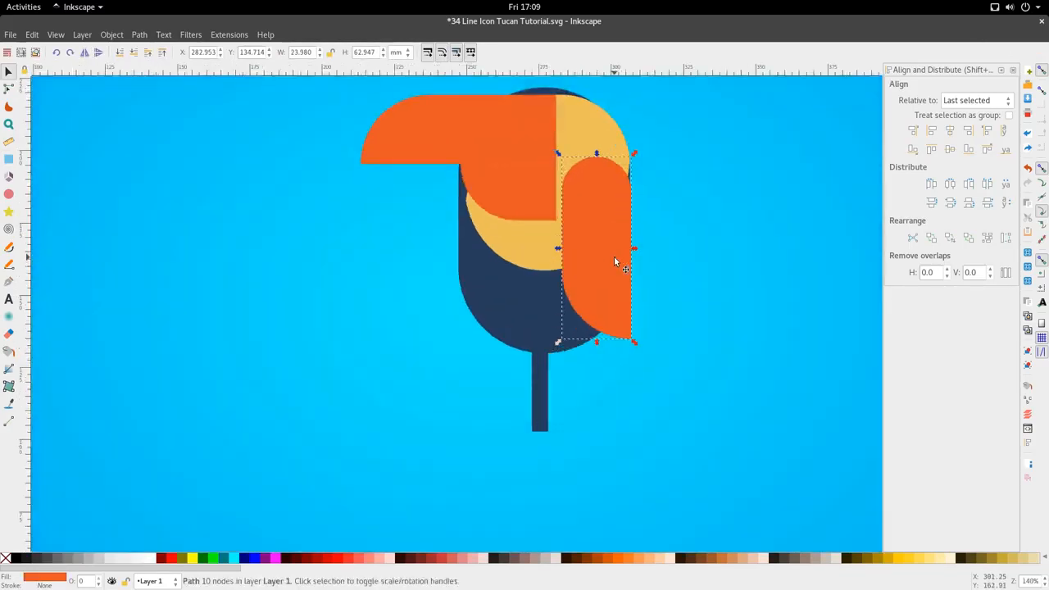
Step: Delete the two surplus nodes on the wing's inner edge and turn the joining segment into a straight line
{"action": "key", "text": "Escape"}
{"action": "key", "text": "n"}
{"action": "left_click", "coordinate": [617, 263]}
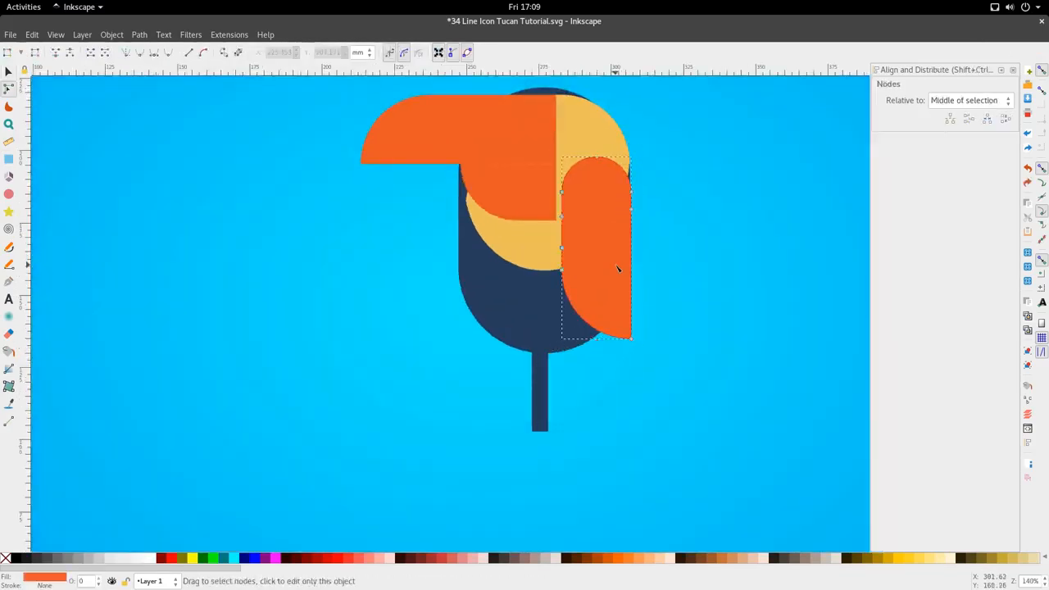
{"action": "left_click_drag", "start_coordinate": [545, 259], "coordinate": [633, 350]}
{"action": "key", "text": "ctrl+z"}
{"action": "left_click_drag", "start_coordinate": [533, 260], "coordinate": [592, 208]}
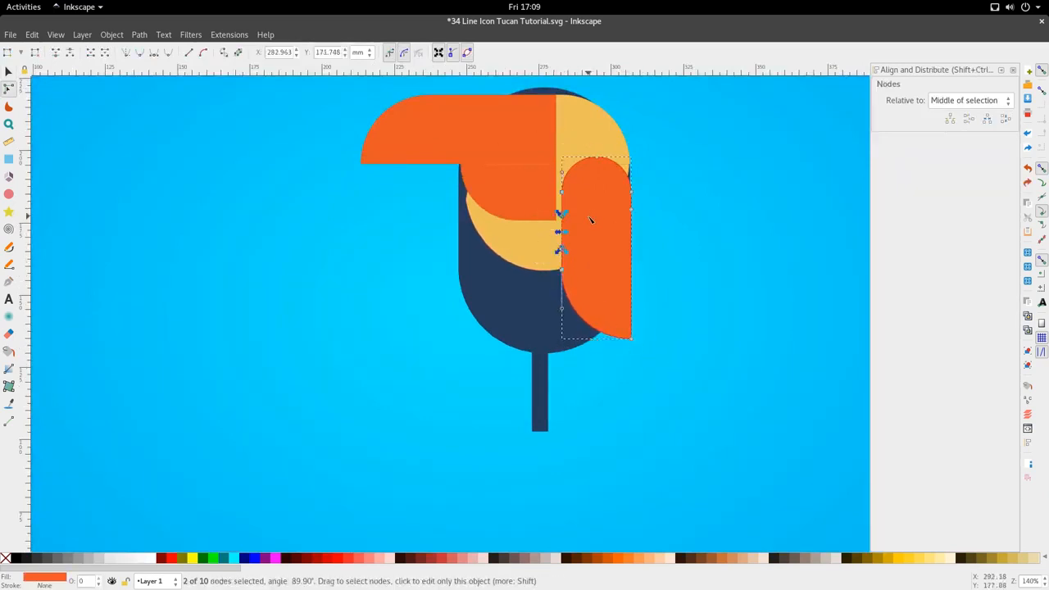
{"action": "key", "text": "Delete"}
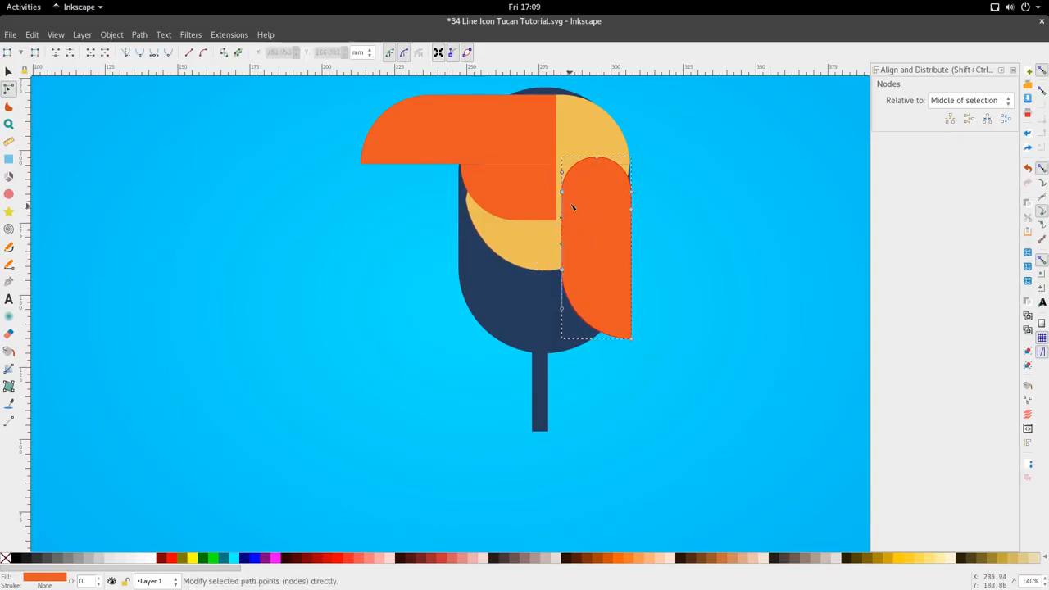
{"action": "left_click_drag", "start_coordinate": [542, 181], "coordinate": [577, 288]}
{"action": "left_click", "coordinate": [188, 56]}
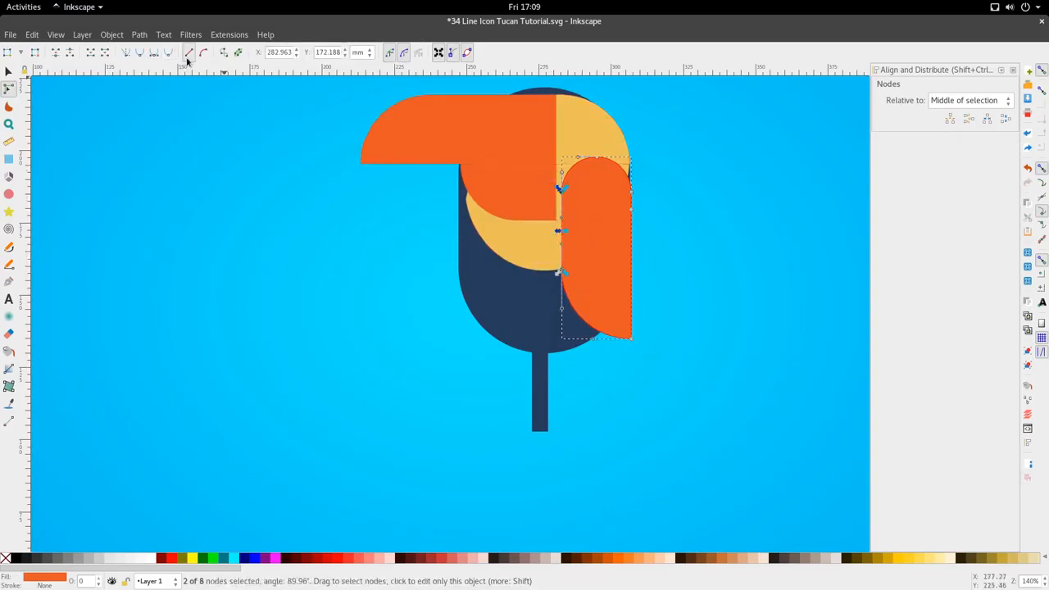
{"action": "key", "text": "s"}
Step: Move the wing's lower nodes up and closer together, tapering the wing to a height of about 51 mm
{"action": "key", "text": "n"}
{"action": "left_click_drag", "start_coordinate": [517, 242], "coordinate": [629, 324]}
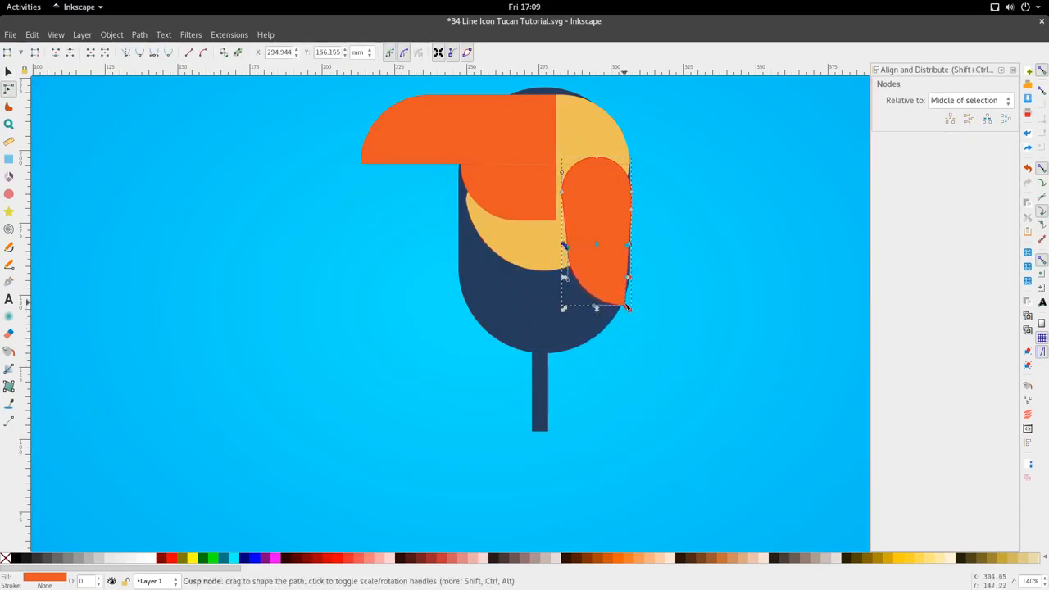
{"action": "left_click", "coordinate": [626, 307]}
{"action": "left_click_drag", "start_coordinate": [629, 245], "coordinate": [628, 246]}
{"action": "key", "text": "s"}
{"action": "left_click", "coordinate": [643, 272]}
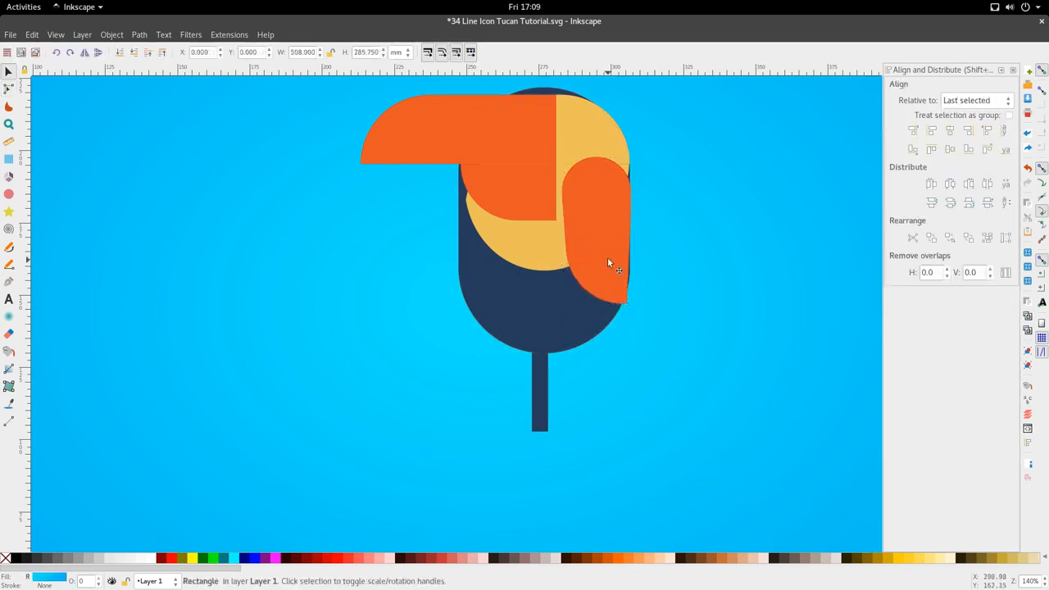
{"action": "scroll", "coordinate": [618, 247], "scroll_direction": "up", "scroll_amount": 2}
{"action": "double_click", "coordinate": [629, 256]}
{"action": "scroll", "coordinate": [636, 204], "scroll_direction": "down", "scroll_amount": 3}
{"action": "key", "text": "s"}
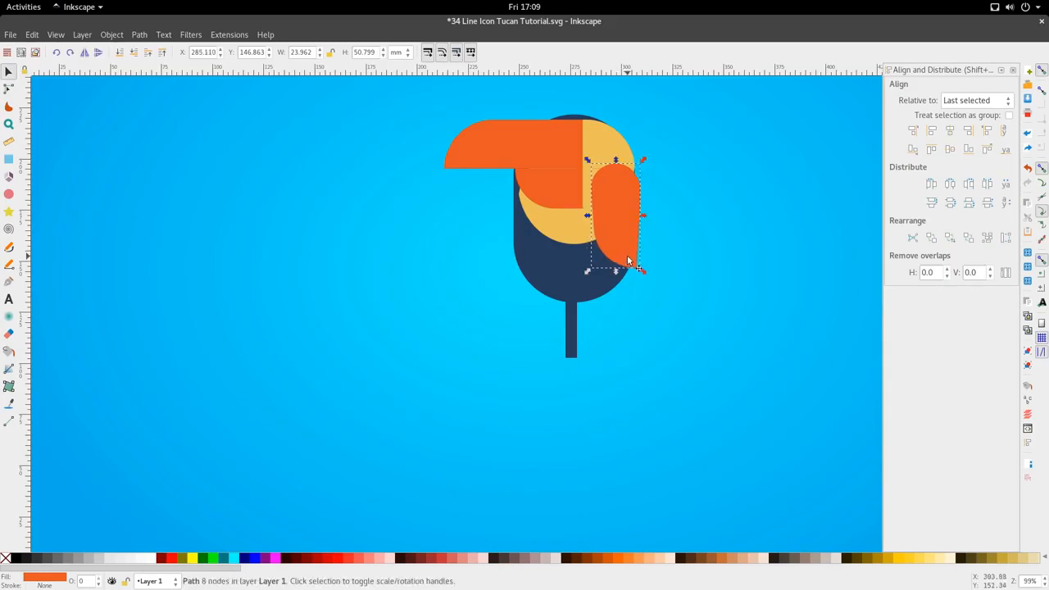
Step: Scale the tapered wing up proportionally to about 28 by 60 mm and place it over the back of the body
{"action": "double_click", "coordinate": [627, 255]}
{"action": "left_click_drag", "start_coordinate": [658, 309], "coordinate": [576, 198]}
{"action": "key", "text": "s"}
{"action": "left_click_drag", "start_coordinate": [643, 270], "coordinate": [617, 265]}
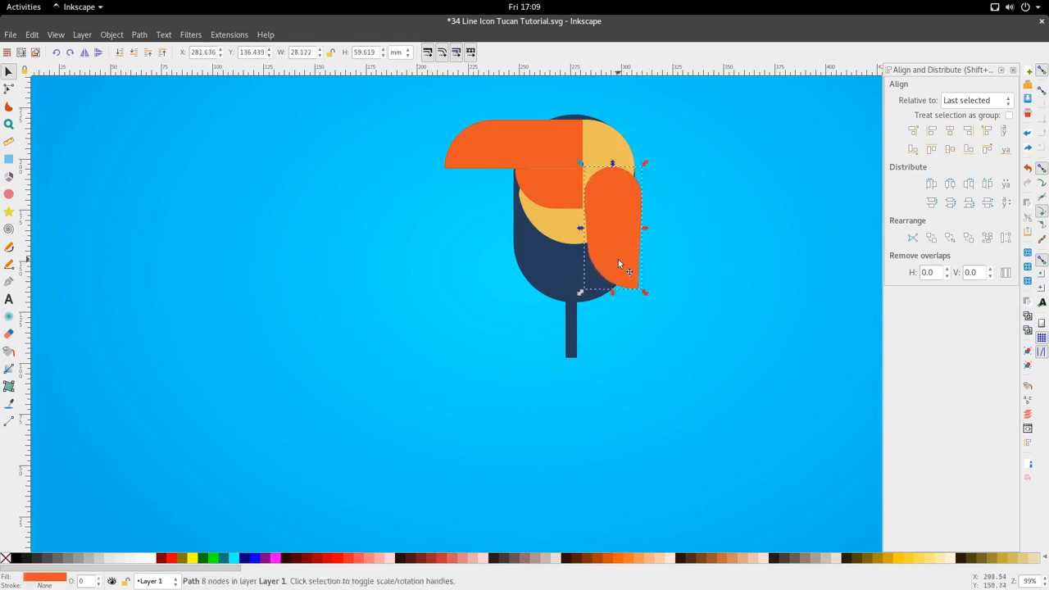
Step: Move the yellow throat piece up so only a narrower band shows beneath the lower beak
{"action": "double_click", "coordinate": [542, 208]}
{"action": "scroll", "coordinate": [530, 187], "scroll_direction": "up", "scroll_amount": 1}
{"action": "key", "text": "s"}
{"action": "left_click_drag", "start_coordinate": [521, 213], "coordinate": [539, 233]}
{"action": "scroll", "coordinate": [529, 203], "scroll_direction": "down", "scroll_amount": 1}
{"action": "scroll", "coordinate": [539, 235], "scroll_direction": "down", "scroll_amount": 2}
Step: Draw a straight horizontal line across the navy body, level with the upper beak's lower edge
{"action": "left_click", "coordinate": [540, 246]}
{"action": "scroll", "coordinate": [540, 234], "scroll_direction": "up", "scroll_amount": 2}
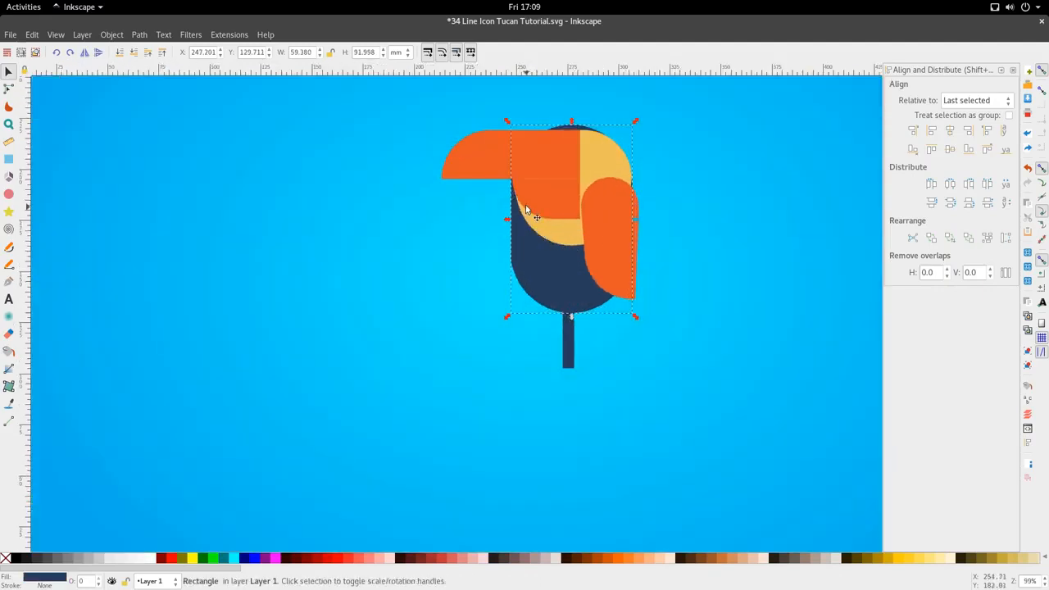
{"action": "key", "text": "b"}
{"action": "left_click", "coordinate": [656, 176]}
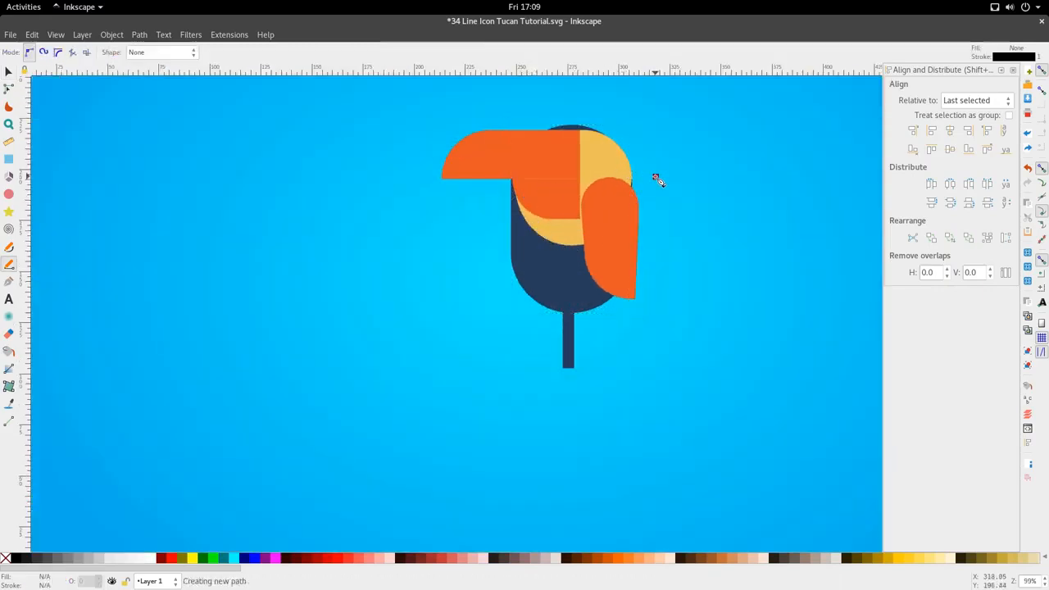
{"action": "double_click", "coordinate": [472, 176]}
{"action": "key", "text": "s"}
{"action": "left_click_drag", "start_coordinate": [514, 176], "coordinate": [515, 178]}
Step: Divide the navy body along the horizontal line and delete the upper piece behind the head
{"action": "key", "text": "n"}
{"action": "left_click", "coordinate": [531, 262], "text": "shift"}
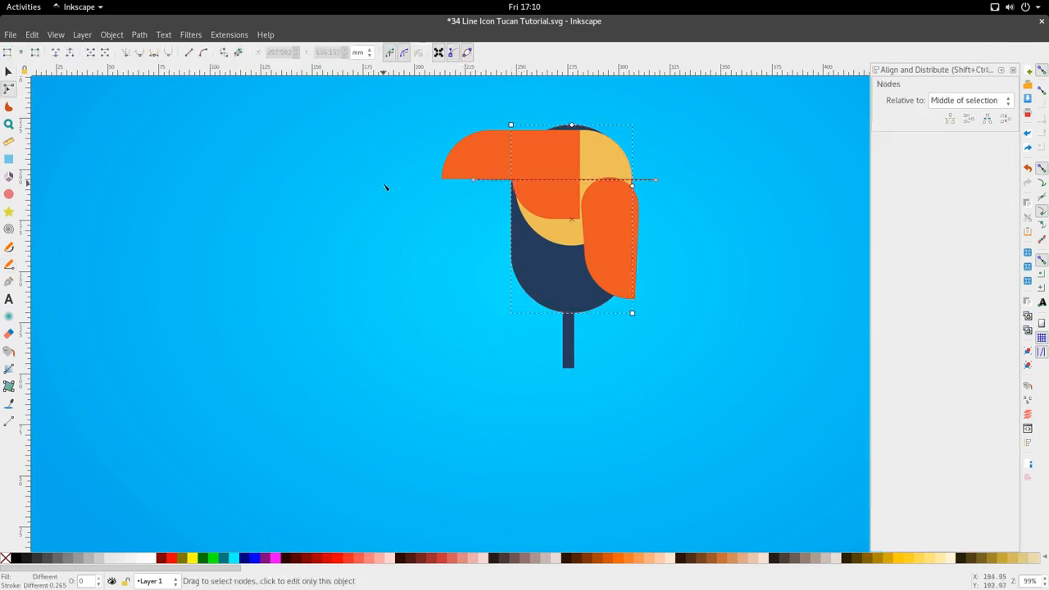
{"action": "left_click", "coordinate": [140, 35]}
{"action": "left_click", "coordinate": [164, 163]}
{"action": "key", "text": "s"}
{"action": "left_click", "coordinate": [487, 251]}
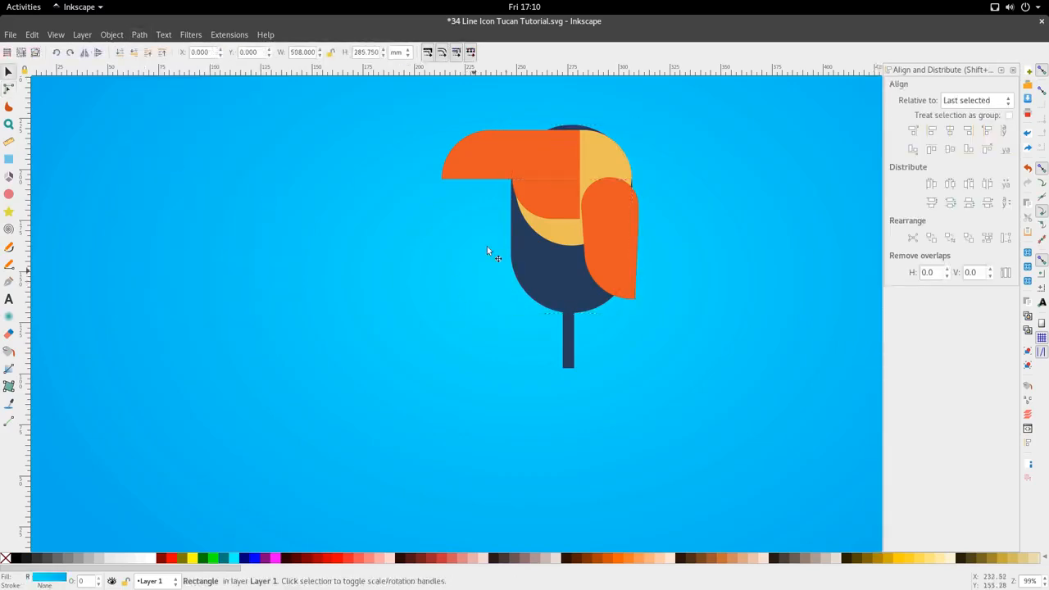
{"action": "left_click", "coordinate": [573, 126]}
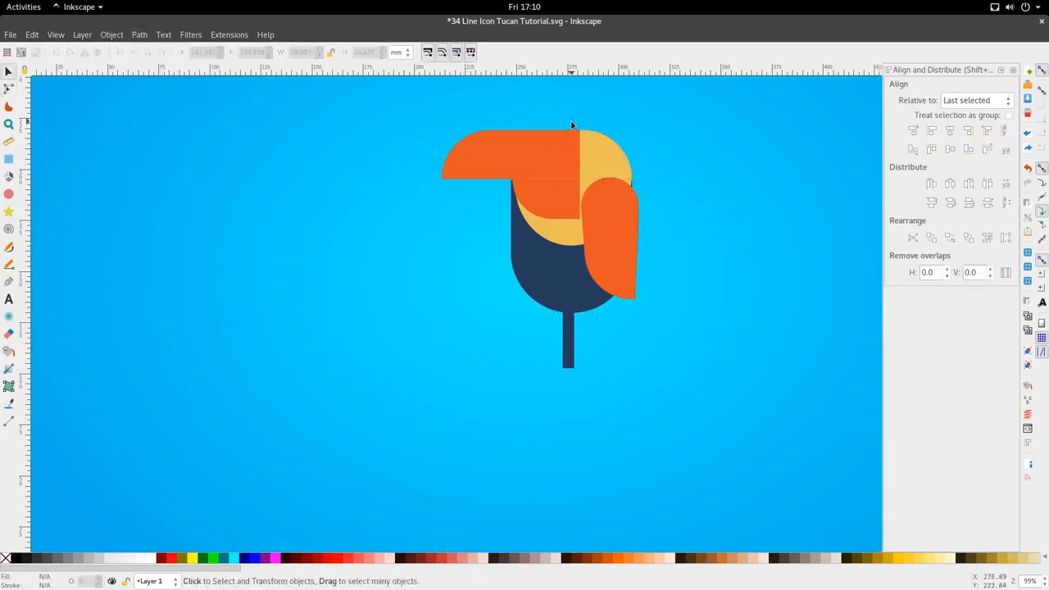
Step: Nudge the remaining navy body piece up about 0.4 mm
{"action": "left_click", "coordinate": [555, 271]}
{"action": "scroll", "coordinate": [569, 256], "scroll_direction": "up", "scroll_amount": 1}
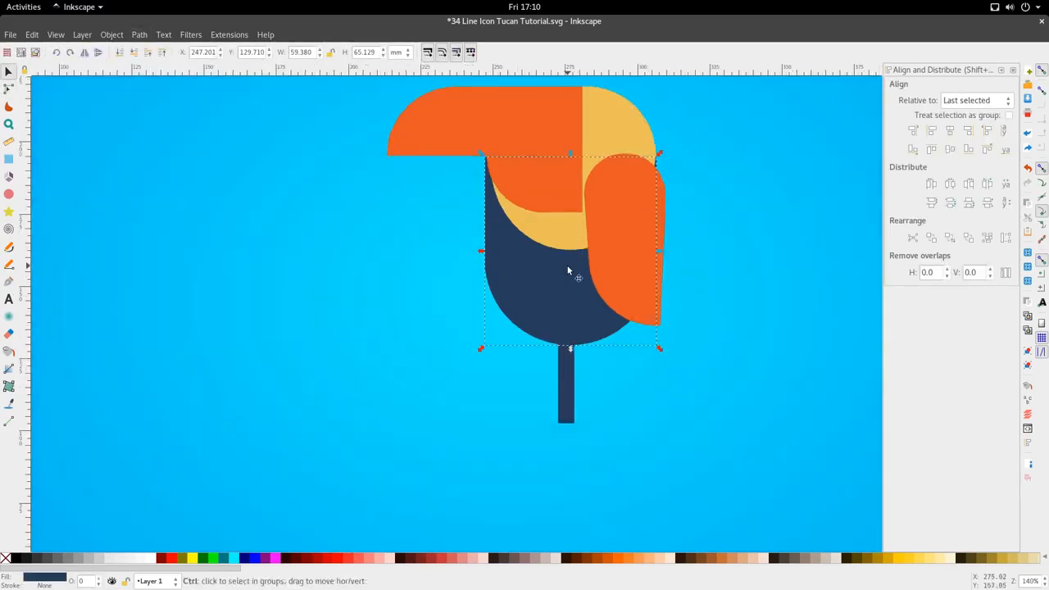
{"action": "scroll", "coordinate": [569, 272], "scroll_direction": "down", "scroll_amount": 4}
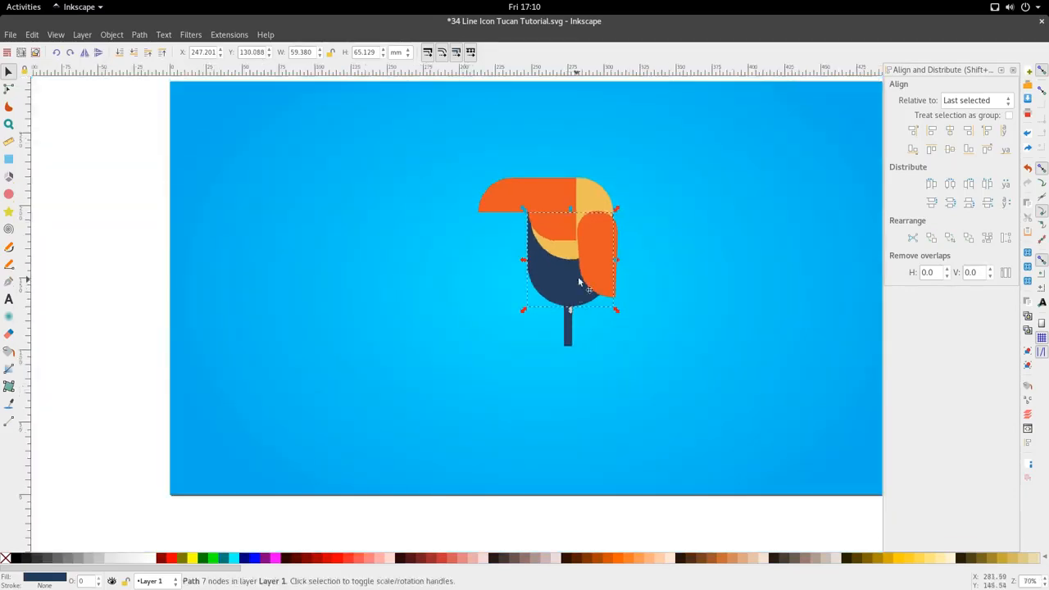
Step: Fill the wing with the medium blue sampled from the second palette circle beside the page
{"action": "left_click", "coordinate": [604, 264]}
{"action": "scroll", "coordinate": [603, 258], "scroll_direction": "down", "scroll_amount": 1}
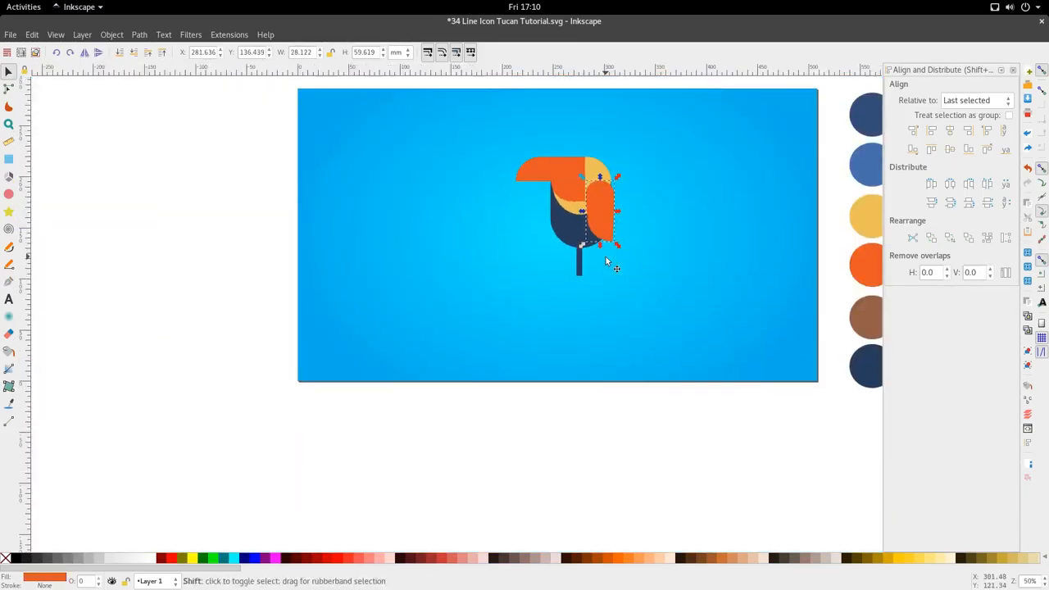
{"action": "scroll", "coordinate": [605, 257], "scroll_direction": "right", "scroll_amount": 3}
{"action": "key", "text": "d"}
{"action": "left_click", "coordinate": [784, 166]}
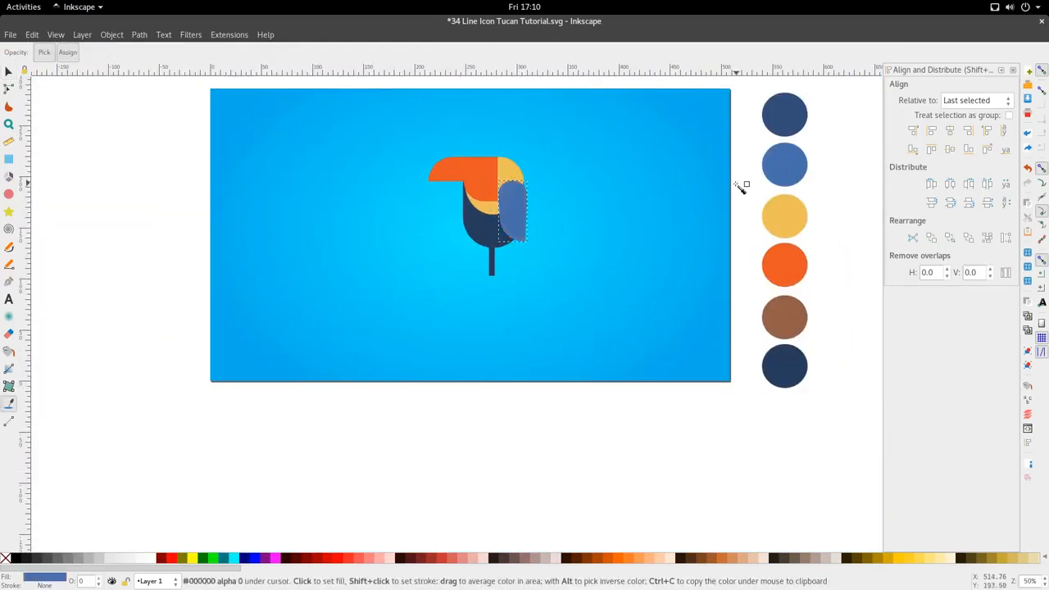
Step: Fill the wing with the dark blue sampled from the first palette circle beside the page
{"action": "left_click", "coordinate": [773, 363]}
{"action": "scroll", "coordinate": [487, 192], "scroll_direction": "up", "scroll_amount": 1}
{"action": "key", "text": "ctrl+z"}
{"action": "scroll", "coordinate": [710, 199], "scroll_direction": "right", "scroll_amount": 6}
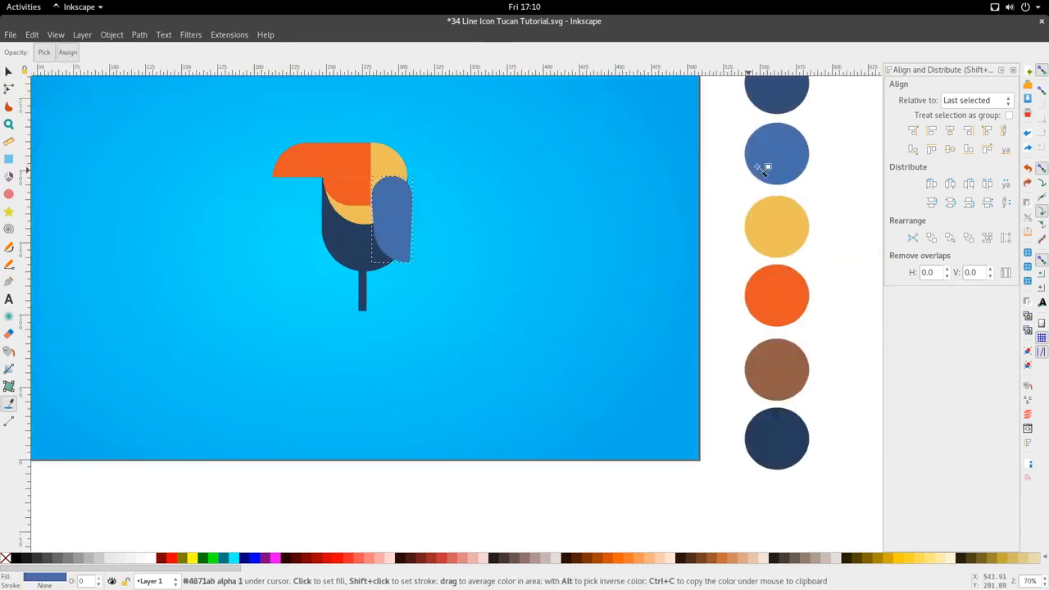
{"action": "left_click", "coordinate": [779, 104]}
{"action": "key", "text": "s"}
{"action": "scroll", "coordinate": [403, 238], "scroll_direction": "up", "scroll_amount": 2}
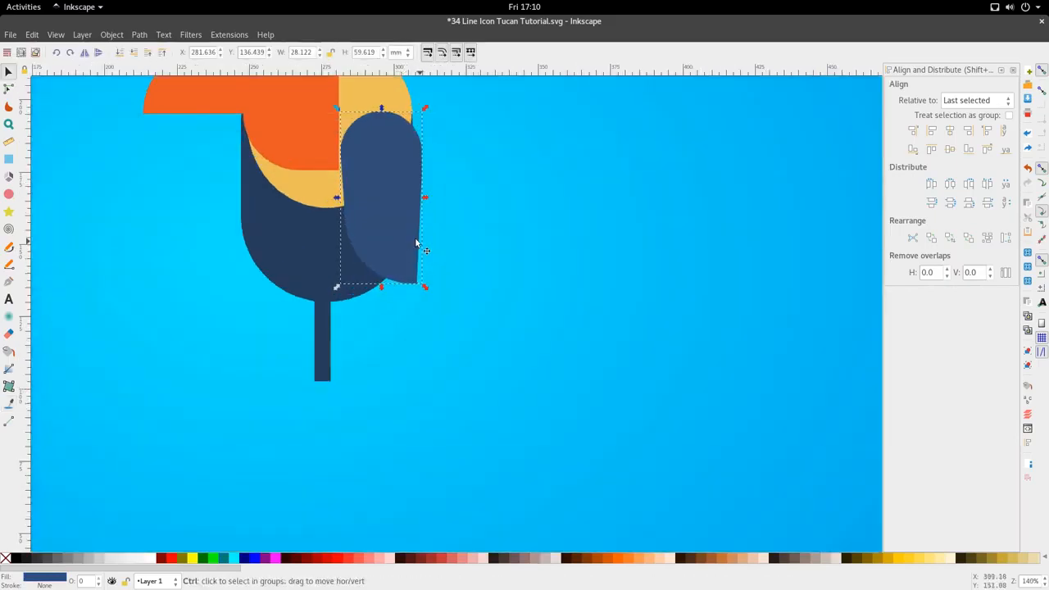
Step: Duplicate the wing twice and rotate the copies in opposite directions so the three pieces fan out
{"action": "scroll", "coordinate": [379, 184], "scroll_direction": "up", "scroll_amount": 1}
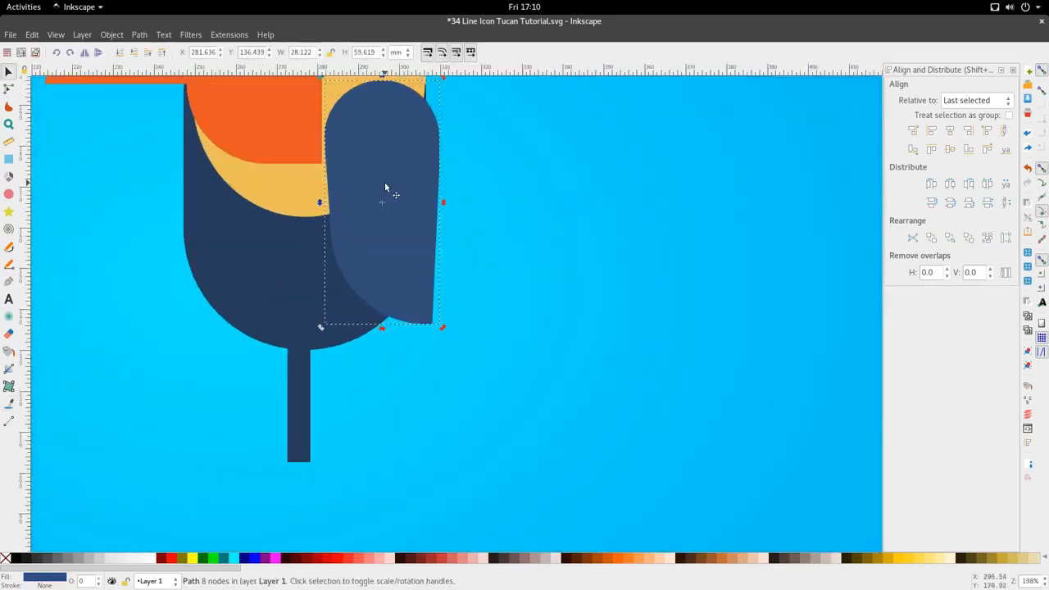
{"action": "scroll", "coordinate": [486, 217], "scroll_direction": "down", "scroll_amount": 2}
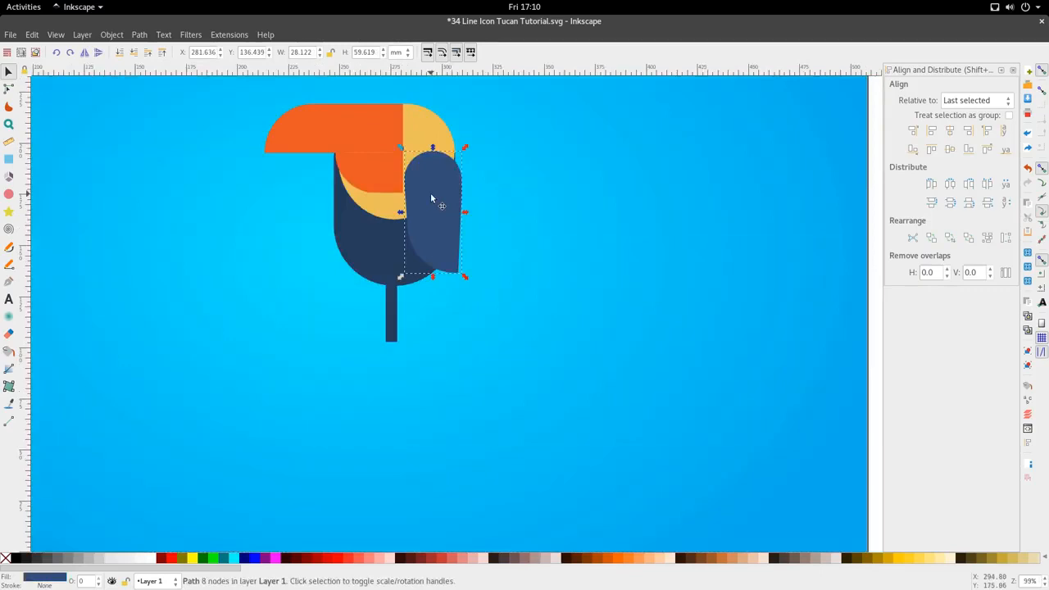
{"action": "scroll", "coordinate": [431, 198], "scroll_direction": "up", "scroll_amount": 1}
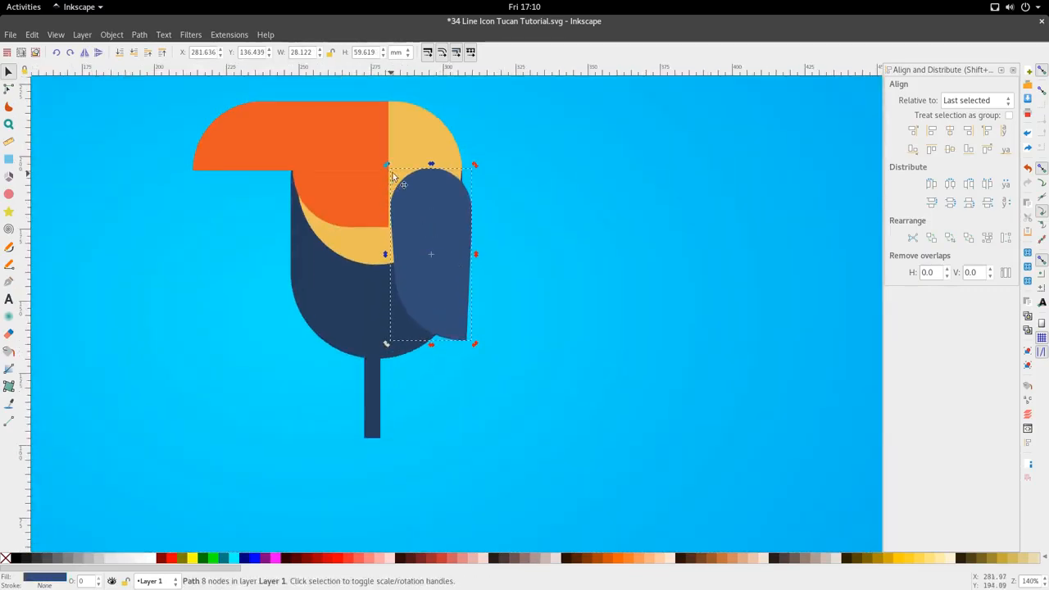
{"action": "scroll", "coordinate": [410, 228], "scroll_direction": "up", "scroll_amount": 2}
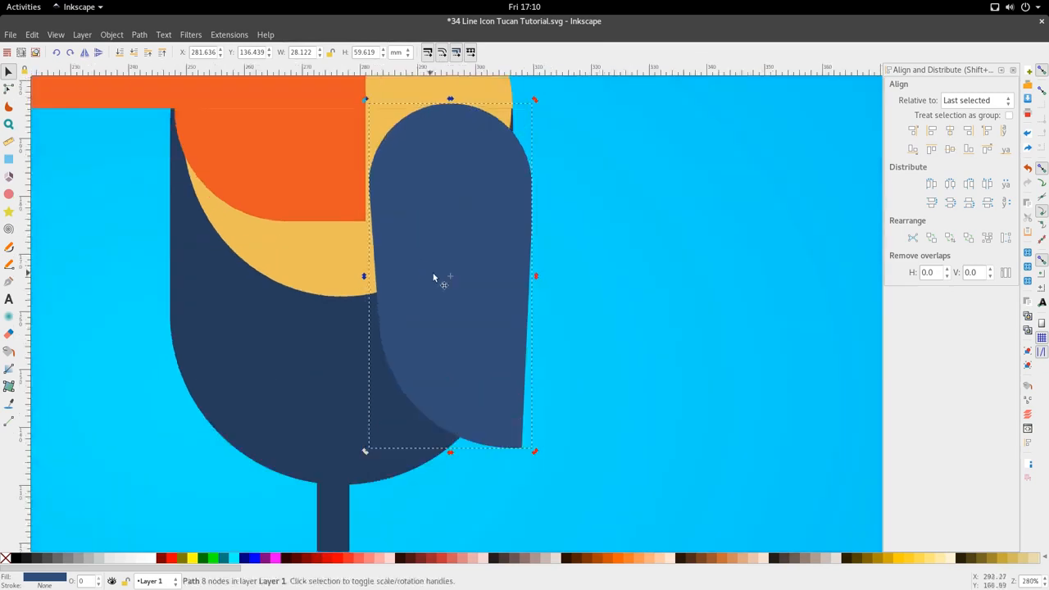
{"action": "key", "text": "ctrl"}
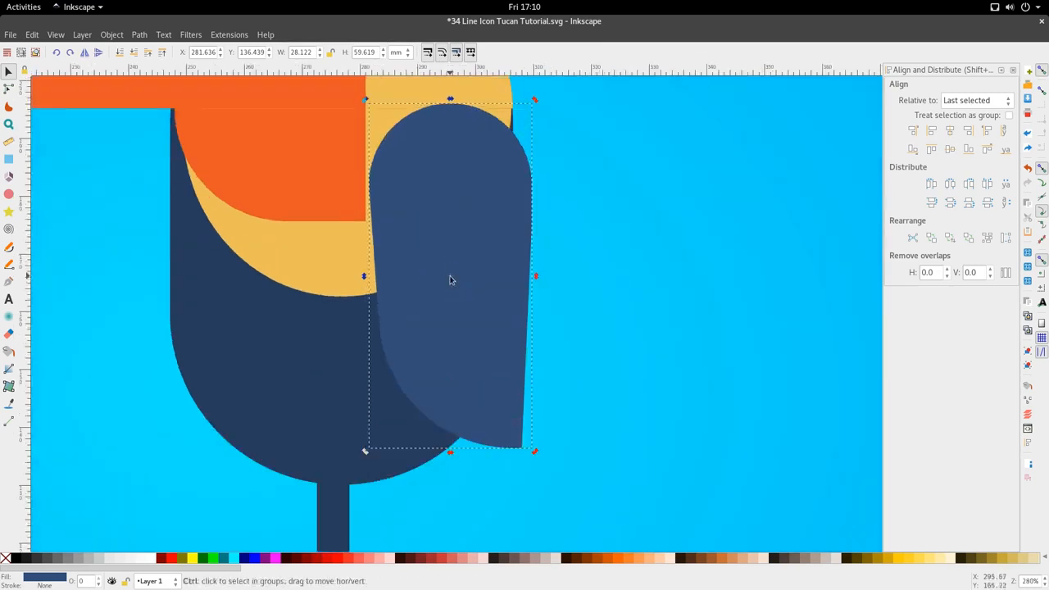
{"action": "left_click_drag", "start_coordinate": [450, 280], "coordinate": [485, 109]}
{"action": "scroll", "coordinate": [483, 148], "scroll_direction": "down", "scroll_amount": 4}
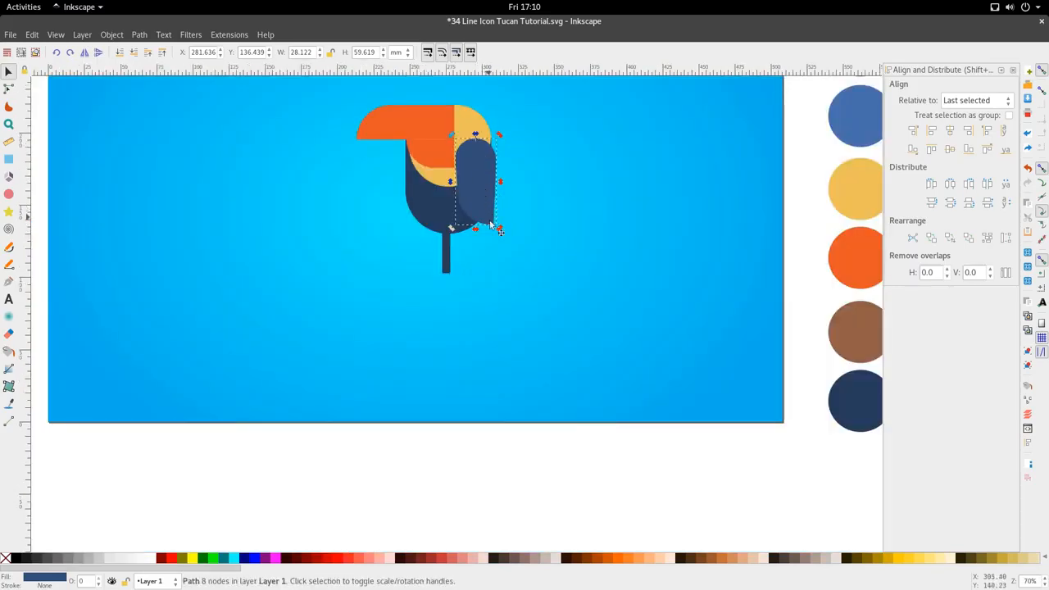
{"action": "left_click_drag", "start_coordinate": [498, 228], "coordinate": [477, 237]}
{"action": "scroll", "coordinate": [485, 217], "scroll_direction": "up", "scroll_amount": 2}
{"action": "scroll", "coordinate": [485, 229], "scroll_direction": "down", "scroll_amount": 3}
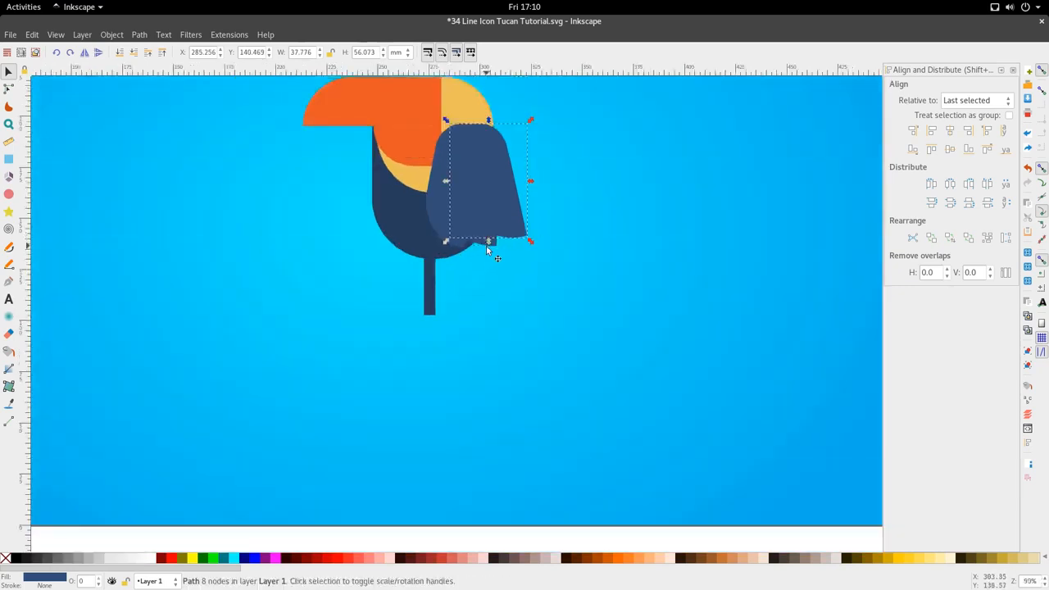
Step: Fill the unrotated middle wing piece with the medium blue sampled from the second palette circle
{"action": "scroll", "coordinate": [630, 244], "scroll_direction": "up", "scroll_amount": 1}
{"action": "key", "text": "d"}
{"action": "left_click", "coordinate": [718, 145]}
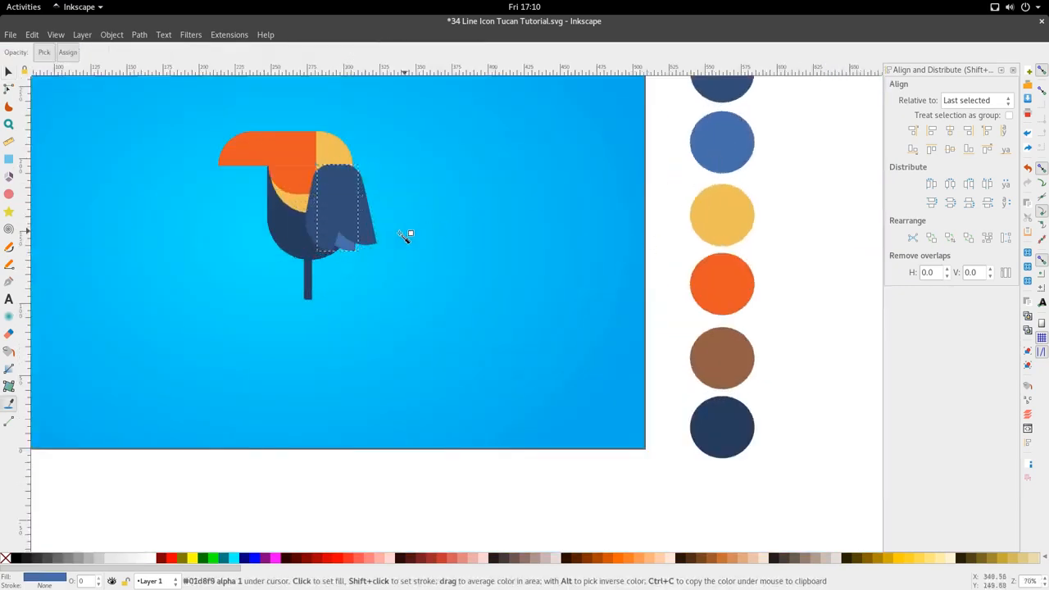
{"action": "key", "text": "s"}
{"action": "scroll", "coordinate": [294, 195], "scroll_direction": "up", "scroll_amount": 1}
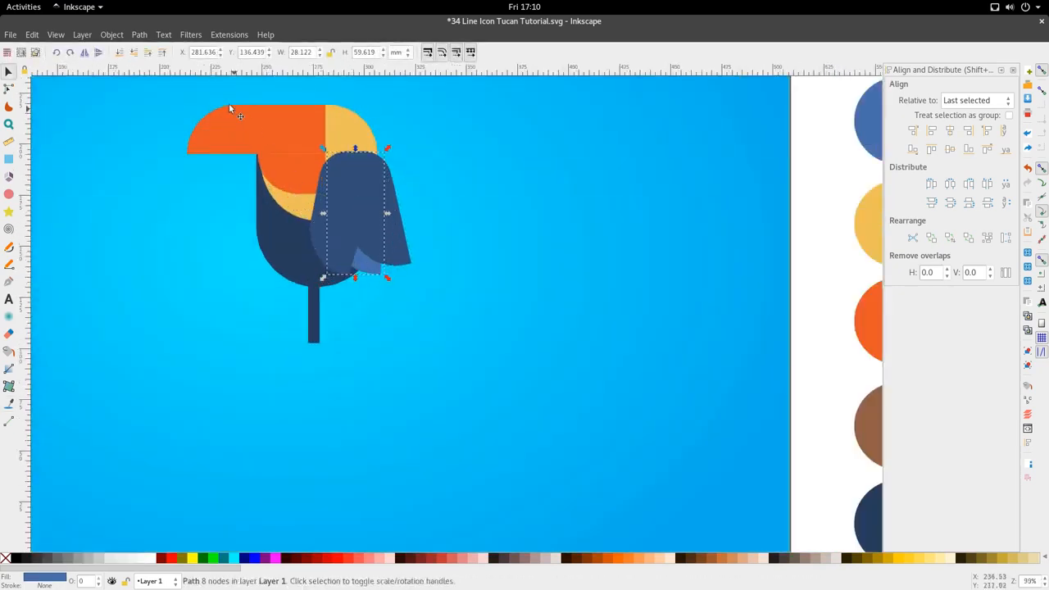
Step: Raise the medium-blue wing piece one level so it sits between the two dark-blue pieces
{"action": "left_click", "coordinate": [147, 60]}
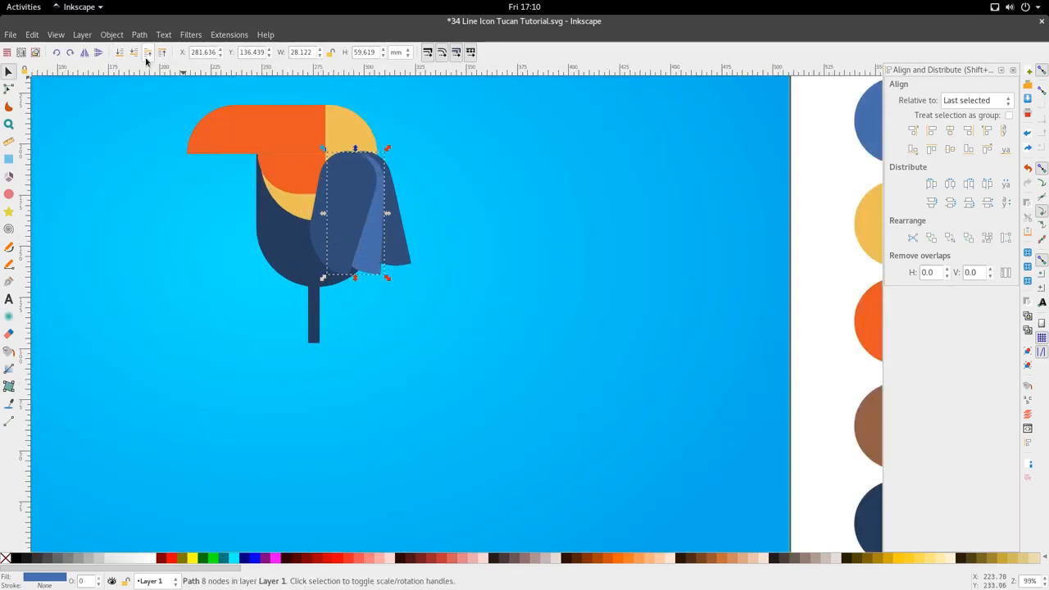
{"action": "key", "text": "ctrl+Left"}
{"action": "key", "text": "ctrl+Left"}
{"action": "key", "text": "ctrl+Left"}
{"action": "key", "text": "ctrl+Left"}
{"action": "scroll", "coordinate": [562, 232], "scroll_direction": "up", "scroll_amount": 2}
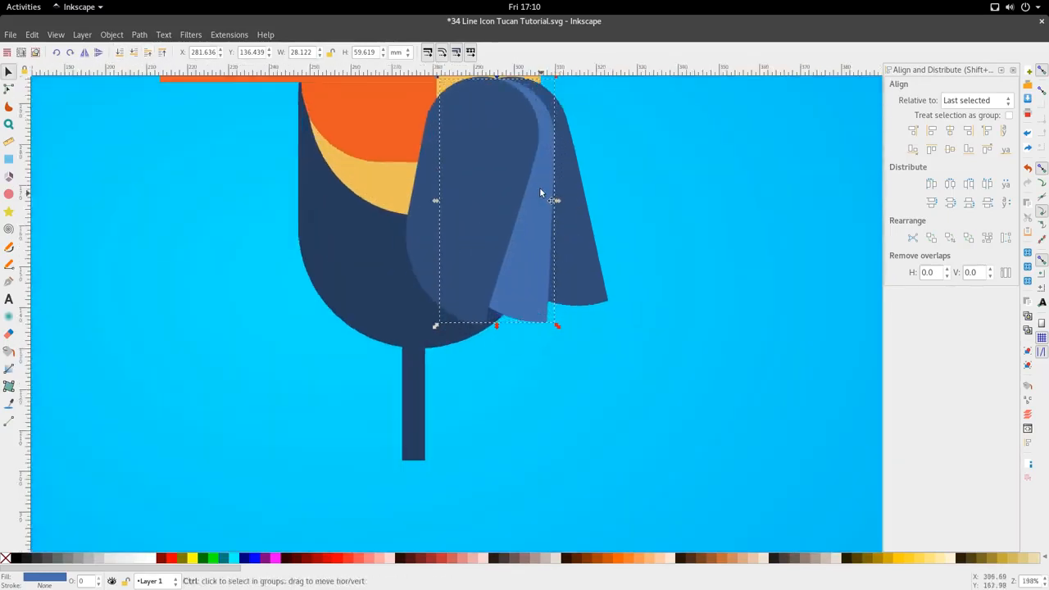
{"action": "scroll", "coordinate": [529, 168], "scroll_direction": "down", "scroll_amount": 4}
{"action": "left_click", "coordinate": [532, 269]}
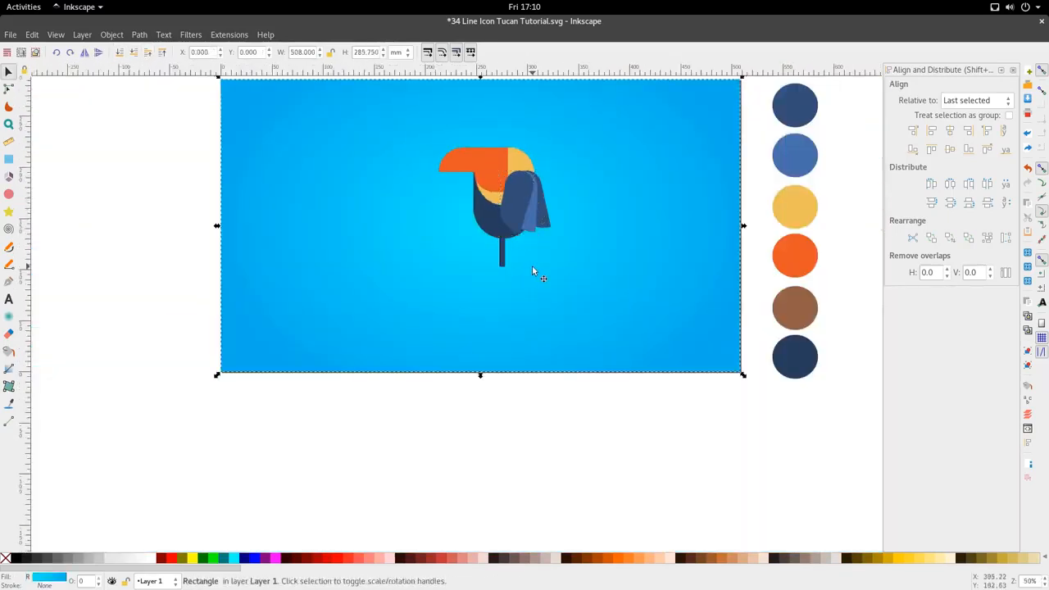
{"action": "scroll", "coordinate": [532, 243], "scroll_direction": "up", "scroll_amount": 2}
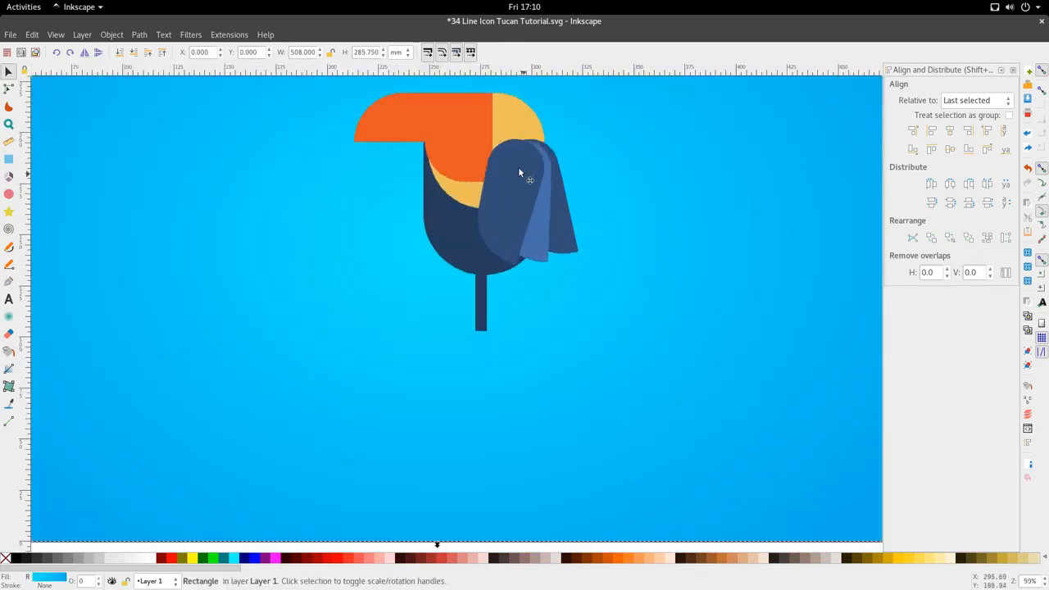
Step: Duplicate the three wing pieces about 52 mm to the left and group the copies
{"action": "left_click", "coordinate": [513, 202]}
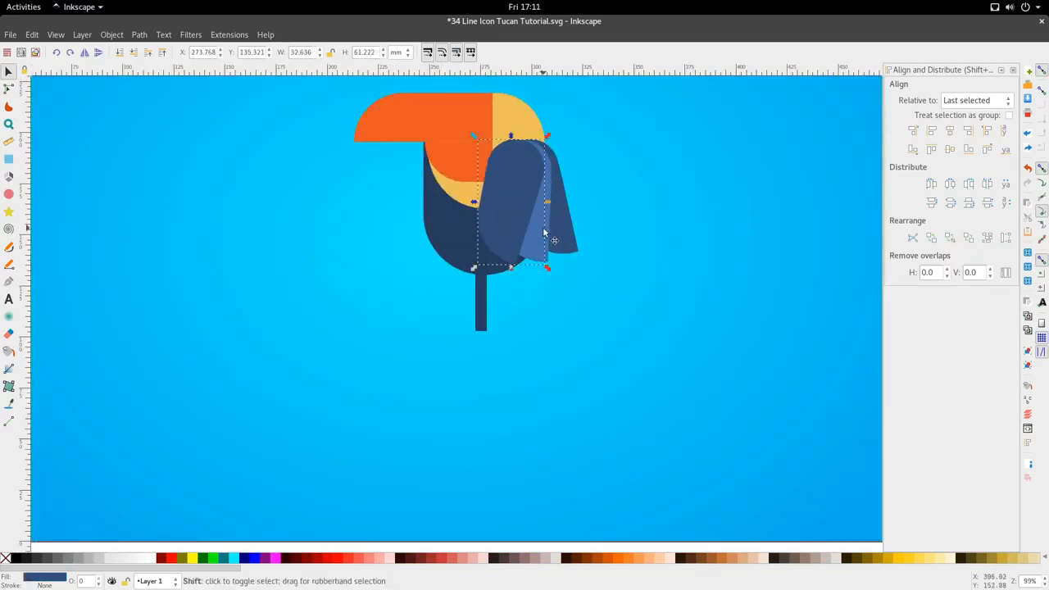
{"action": "left_click", "coordinate": [545, 236], "text": "shift"}
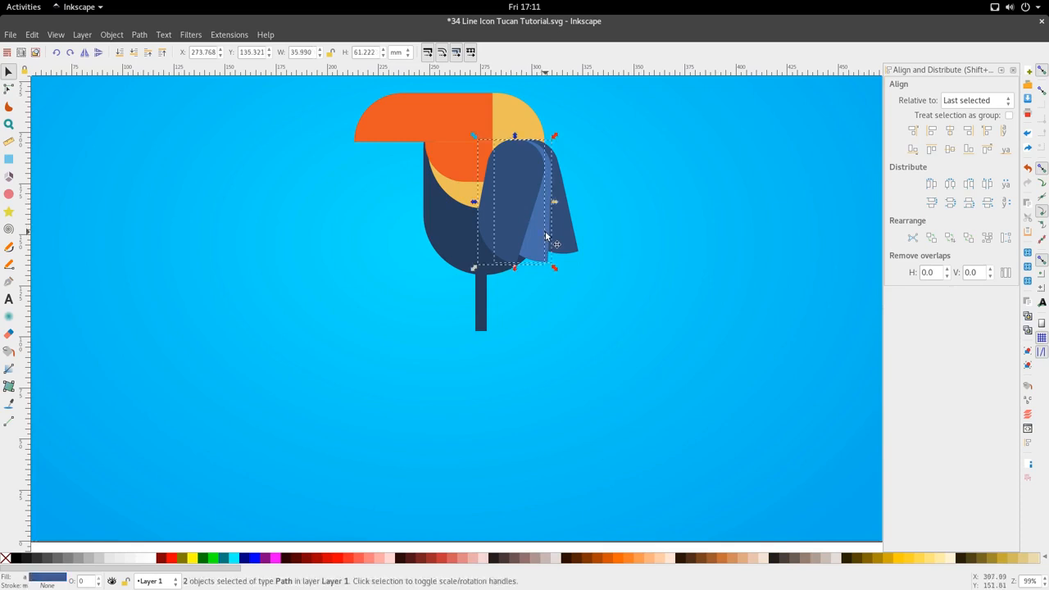
{"action": "scroll", "coordinate": [546, 237], "scroll_direction": "down", "scroll_amount": 2}
{"action": "scroll", "coordinate": [549, 236], "scroll_direction": "up", "scroll_amount": 2}
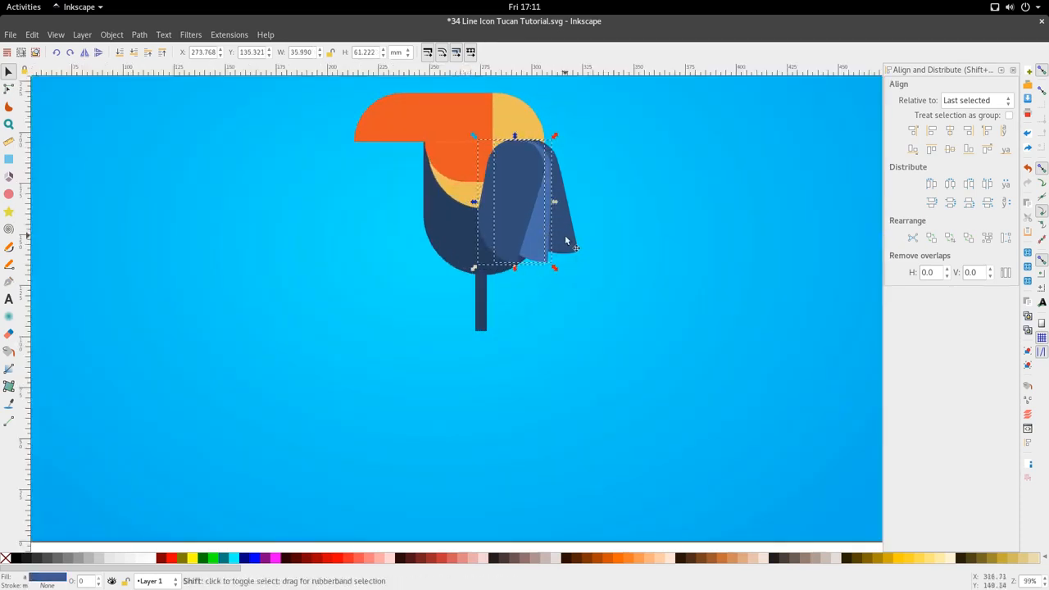
{"action": "left_click", "coordinate": [556, 237], "text": "shift"}
{"action": "key", "text": "ctrl+d"}
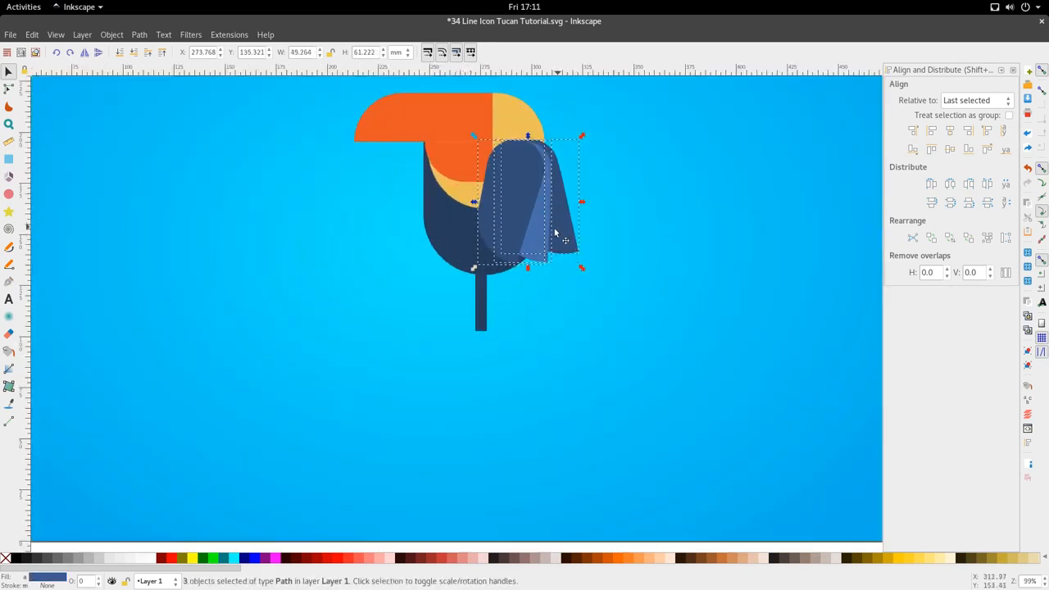
{"action": "left_click_drag", "start_coordinate": [561, 238], "coordinate": [450, 228]}
{"action": "key", "text": "ctrl+g"}
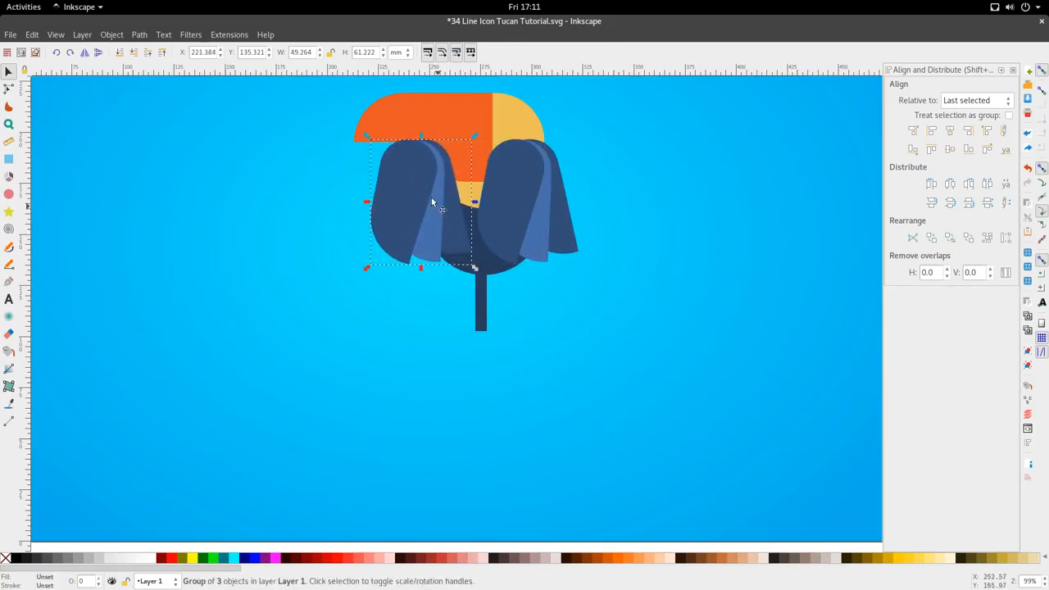
Step: Lower the copied wing group behind the body and move it about 7 mm to the right
{"action": "left_click", "coordinate": [132, 61]}
{"action": "left_click", "coordinate": [131, 62]}
{"action": "left_click", "coordinate": [131, 61]}
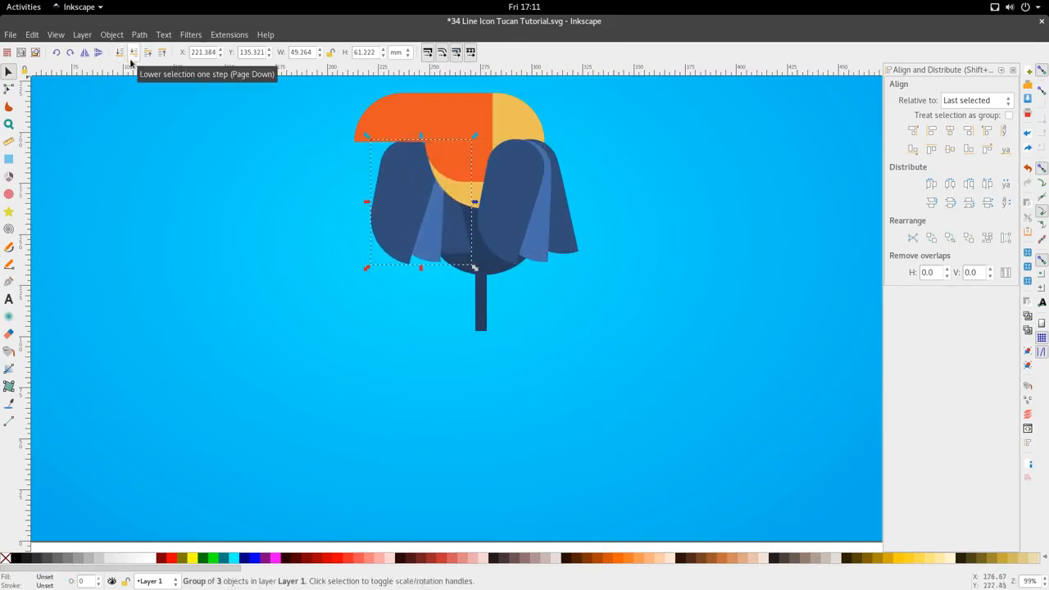
{"action": "left_click", "coordinate": [131, 61]}
{"action": "left_click_drag", "start_coordinate": [385, 212], "coordinate": [401, 207]}
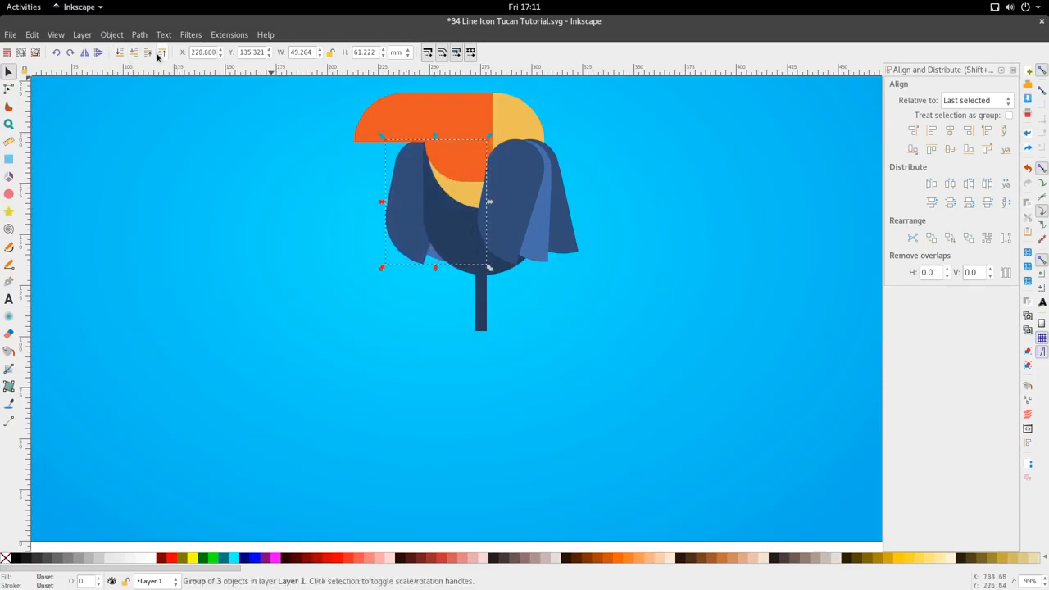
Step: Flip the copied wing group horizontally, then rotate it clockwise and shift it left so it spreads out from the body
{"action": "left_click", "coordinate": [85, 53]}
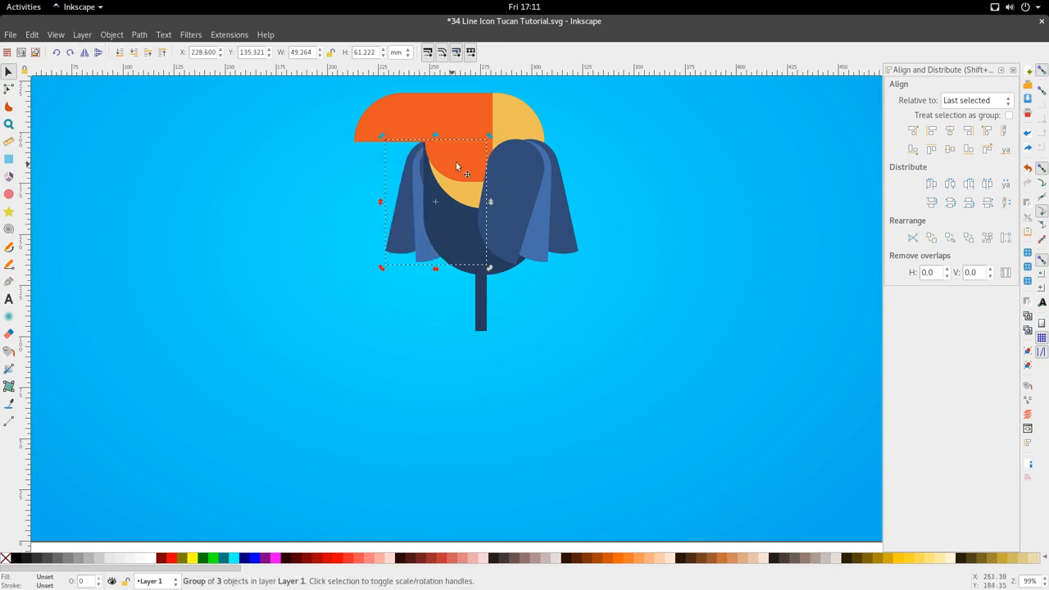
{"action": "key", "text": "ctrl+z"}
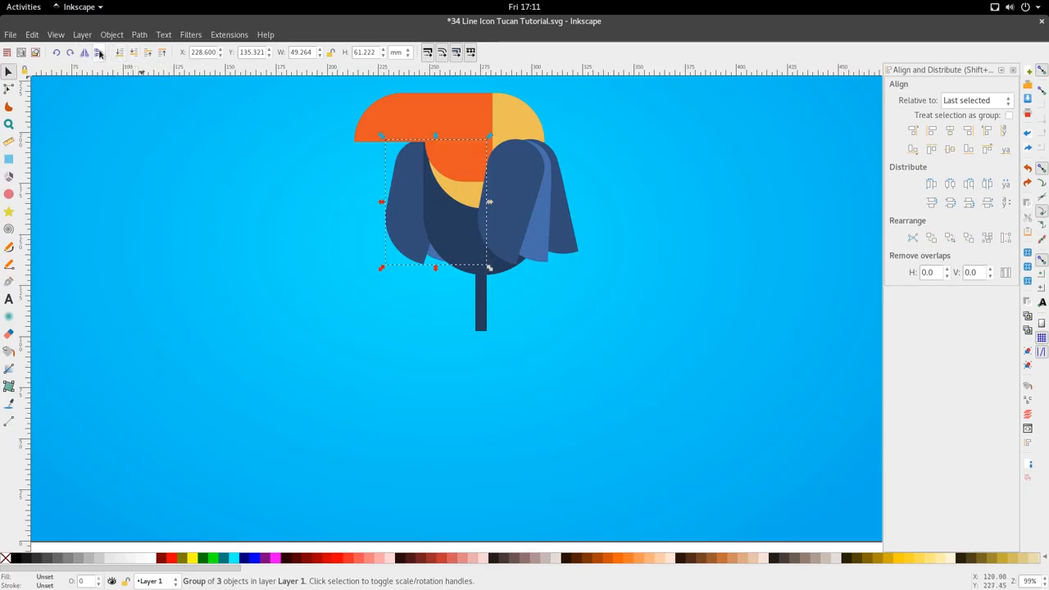
{"action": "left_click", "coordinate": [85, 52]}
{"action": "left_click_drag", "start_coordinate": [416, 232], "coordinate": [389, 223]}
{"action": "left_click", "coordinate": [389, 223]}
{"action": "left_click_drag", "start_coordinate": [481, 139], "coordinate": [486, 203]}
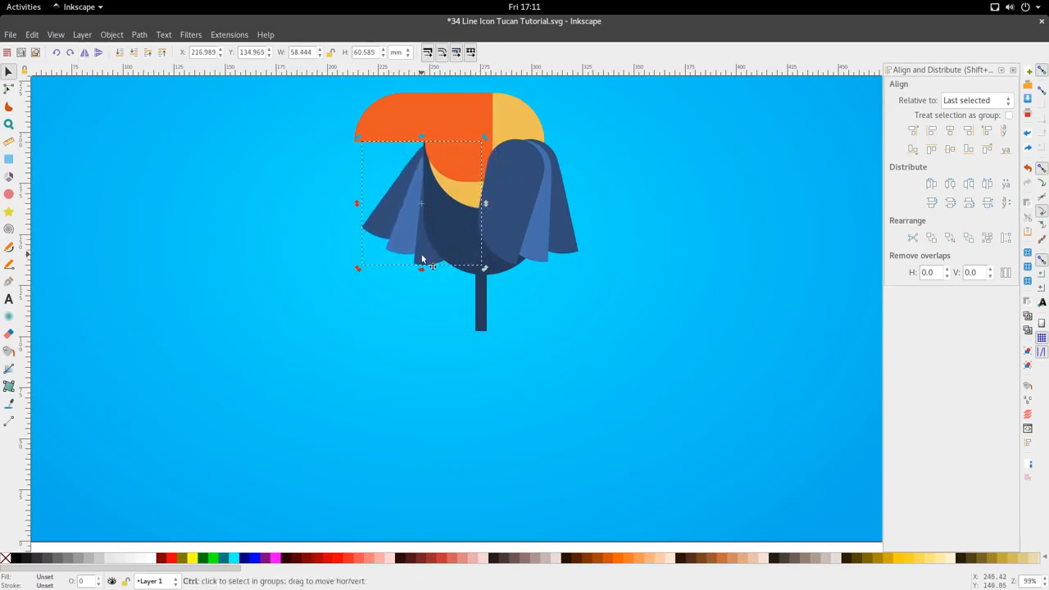
{"action": "left_click_drag", "start_coordinate": [421, 257], "coordinate": [410, 260]}
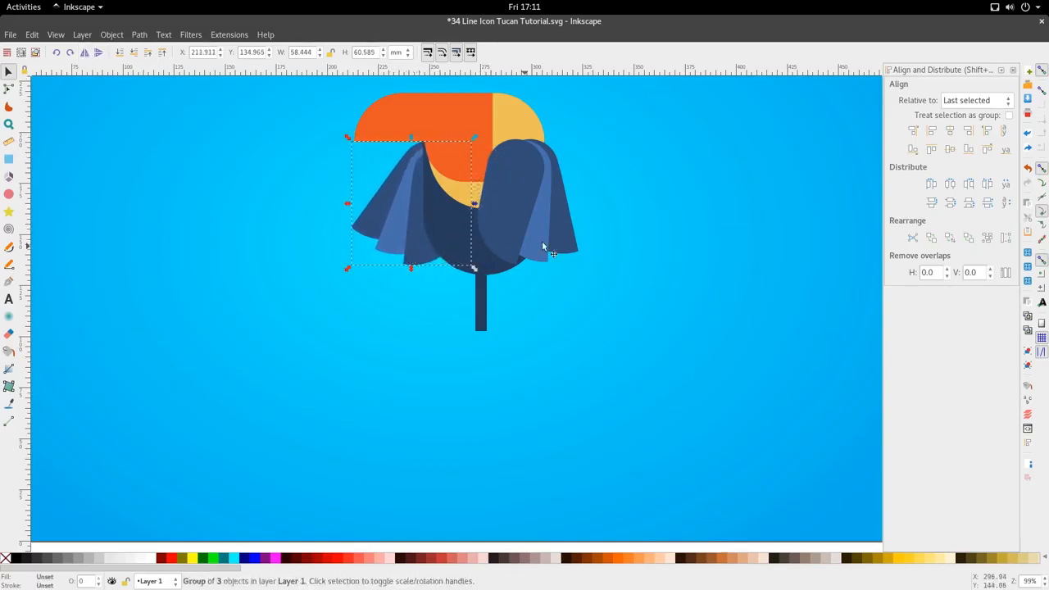
Step: Rotate the three original wing pieces together counterclockwise so they spread outwards to the right of the body
{"action": "left_click", "coordinate": [554, 215]}
{"action": "left_click", "coordinate": [541, 236], "text": "shift"}
{"action": "left_click", "coordinate": [506, 220], "text": "shift"}
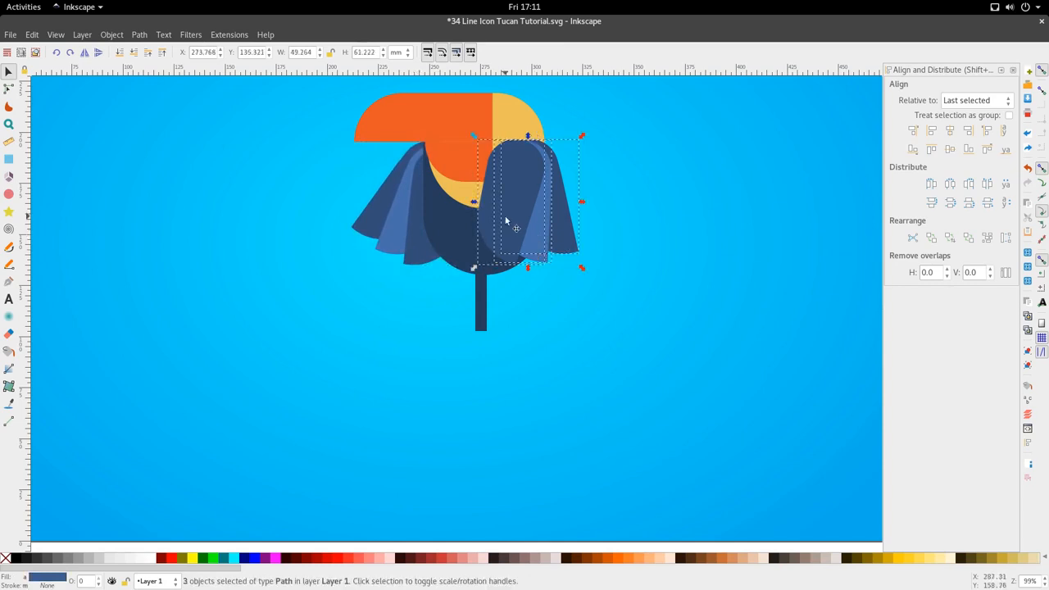
{"action": "left_click_drag", "start_coordinate": [580, 138], "coordinate": [572, 126]}
{"action": "left_click", "coordinate": [531, 299]}
{"action": "scroll", "coordinate": [531, 299], "scroll_direction": "down", "scroll_amount": 3}
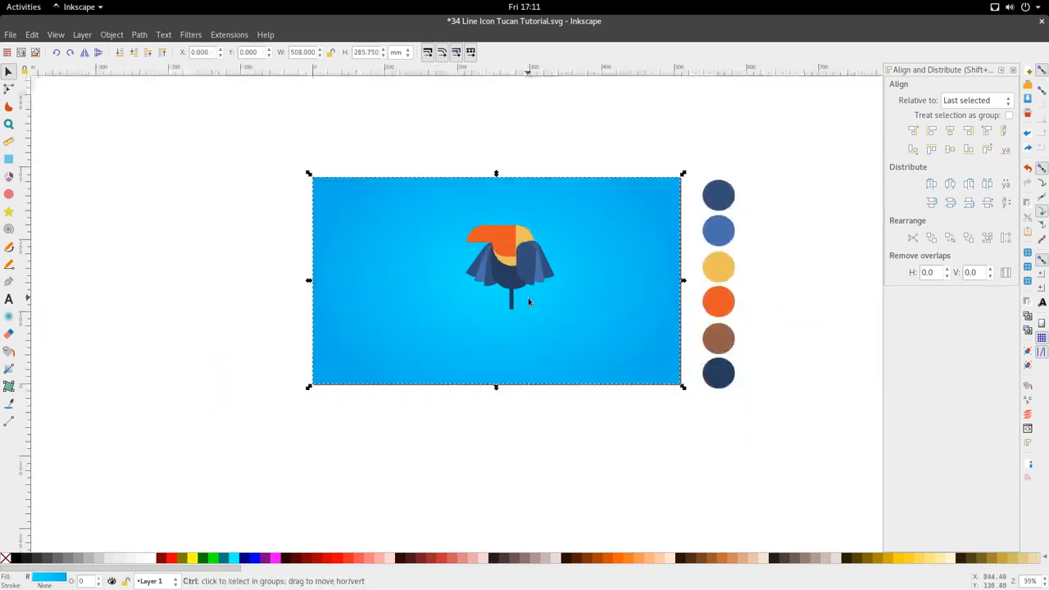
{"action": "scroll", "coordinate": [524, 291], "scroll_direction": "up", "scroll_amount": 3}
{"action": "scroll", "coordinate": [515, 281], "scroll_direction": "up", "scroll_amount": 4}
{"action": "left_click", "coordinate": [487, 269]}
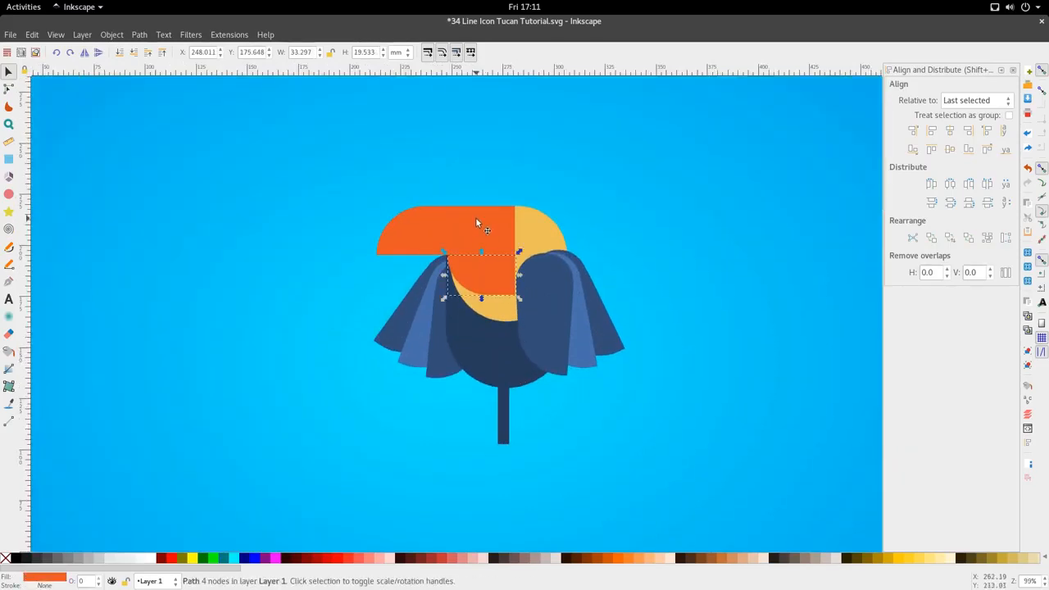
{"action": "left_click", "coordinate": [475, 220]}
{"action": "left_click", "coordinate": [535, 245]}
{"action": "left_click", "coordinate": [510, 376]}
Step: Shorten the navy leg slightly from its lower end to a height of about 34 mm
{"action": "scroll", "coordinate": [510, 379], "scroll_direction": "down", "scroll_amount": 3}
{"action": "scroll", "coordinate": [504, 345], "scroll_direction": "up", "scroll_amount": 3}
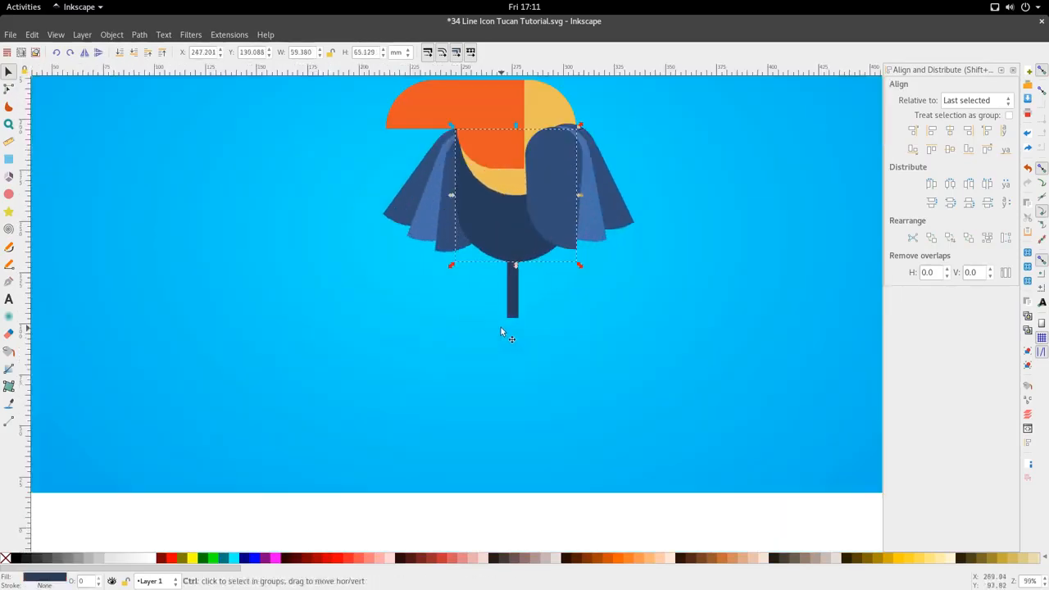
{"action": "left_click", "coordinate": [511, 315]}
{"action": "left_click_drag", "start_coordinate": [513, 321], "coordinate": [513, 317]}
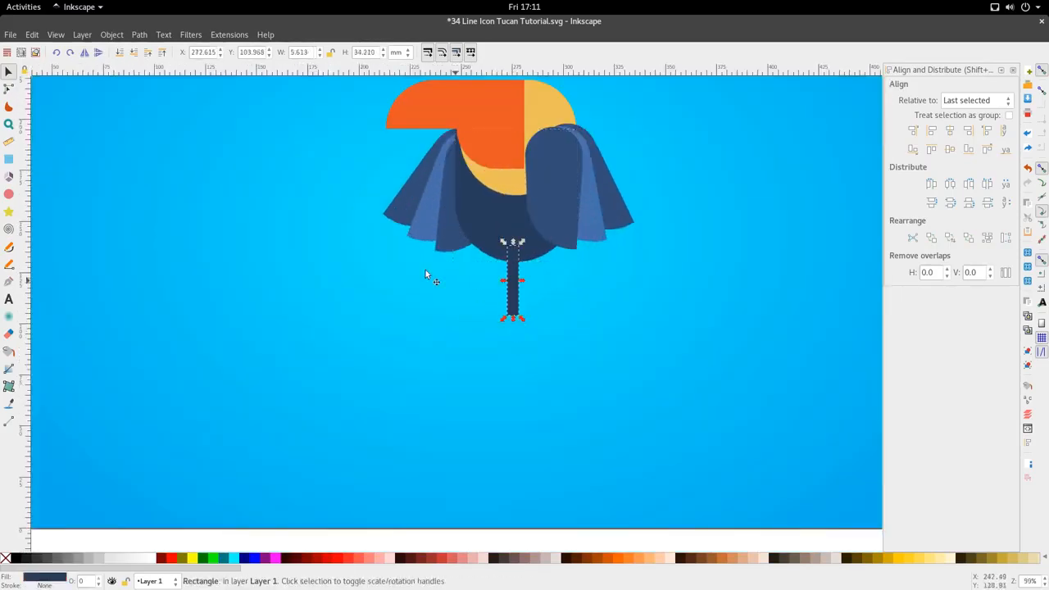
Step: Draw a medium-blue circle about 29 mm in diameter over the lower end of the leg
{"action": "key", "text": "e"}
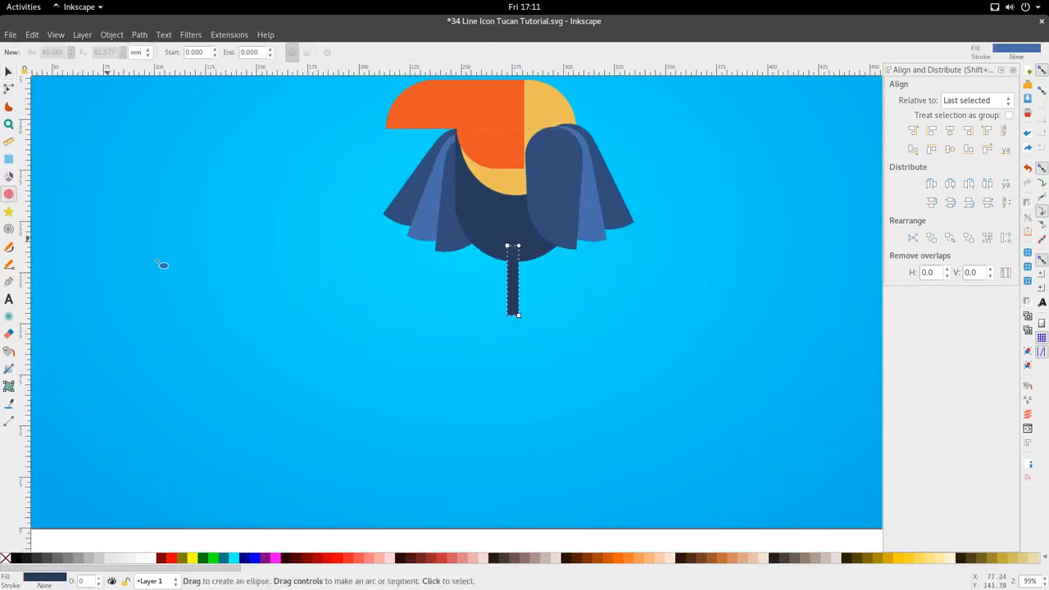
{"action": "key", "text": "space"}
{"action": "left_click", "coordinate": [10, 197]}
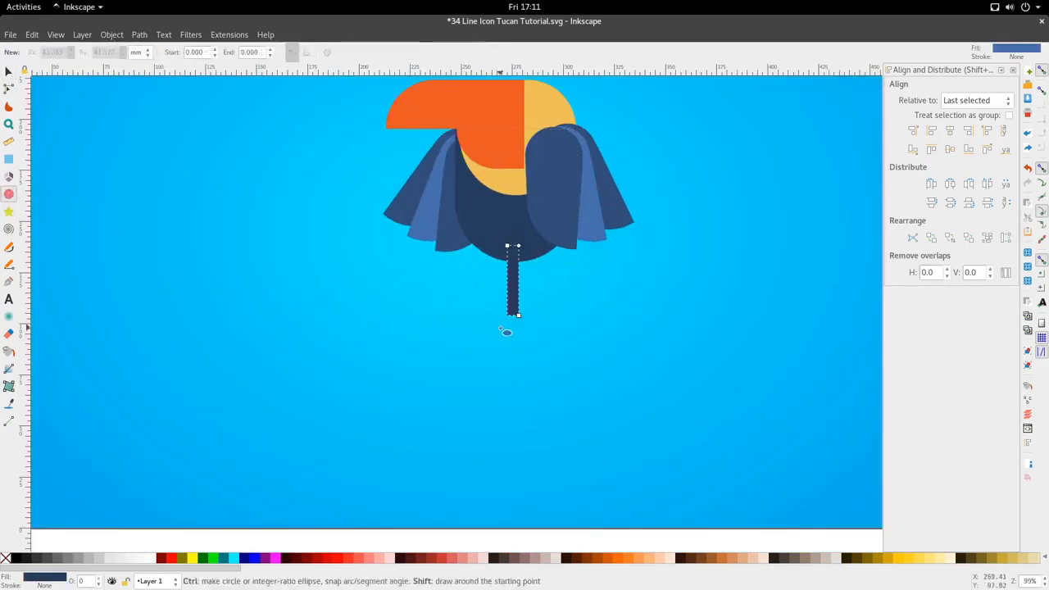
{"action": "mouse_move", "coordinate": [499, 328]}
{"action": "left_mouse_down"}
{"action": "mouse_move", "coordinate": [530, 357]}
{"action": "mouse_move", "coordinate": [512, 354]}
{"action": "left_mouse_up"}
{"action": "key", "text": "space"}
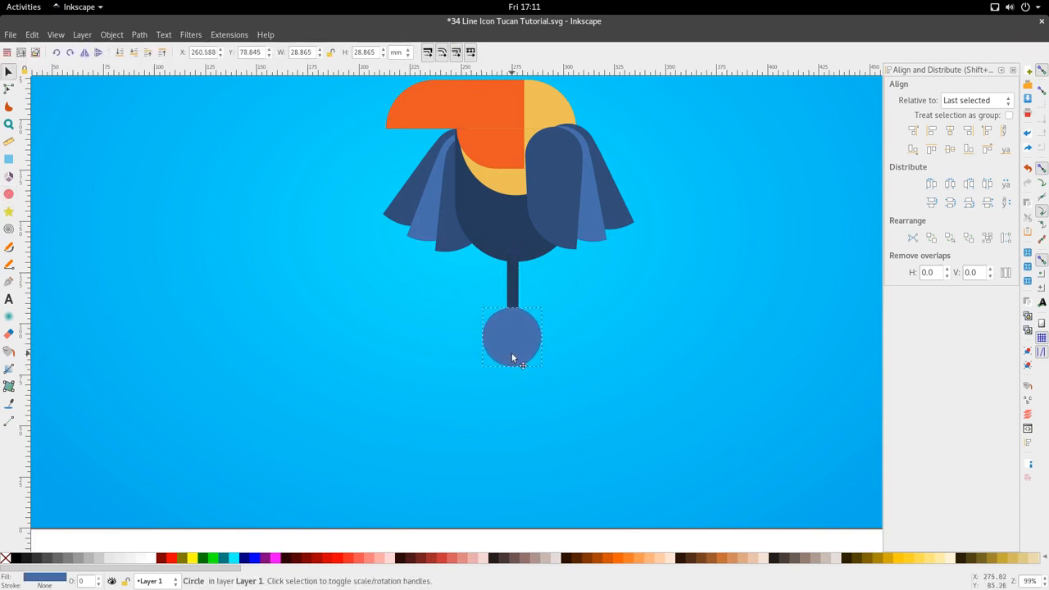
{"action": "scroll", "coordinate": [520, 371], "scroll_direction": "up", "scroll_amount": 2}
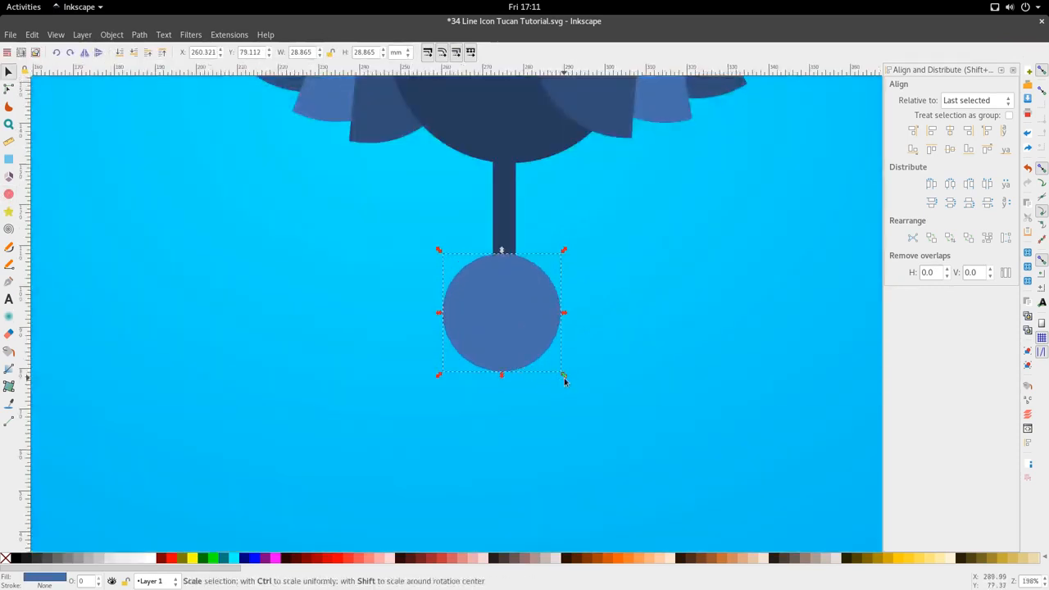
Step: Duplicate the medium-blue circle and scale the copy around its centre down to about 17 mm in diameter
{"action": "key", "text": "ctrl+d"}
{"action": "left_click_drag", "start_coordinate": [563, 378], "coordinate": [542, 373]}
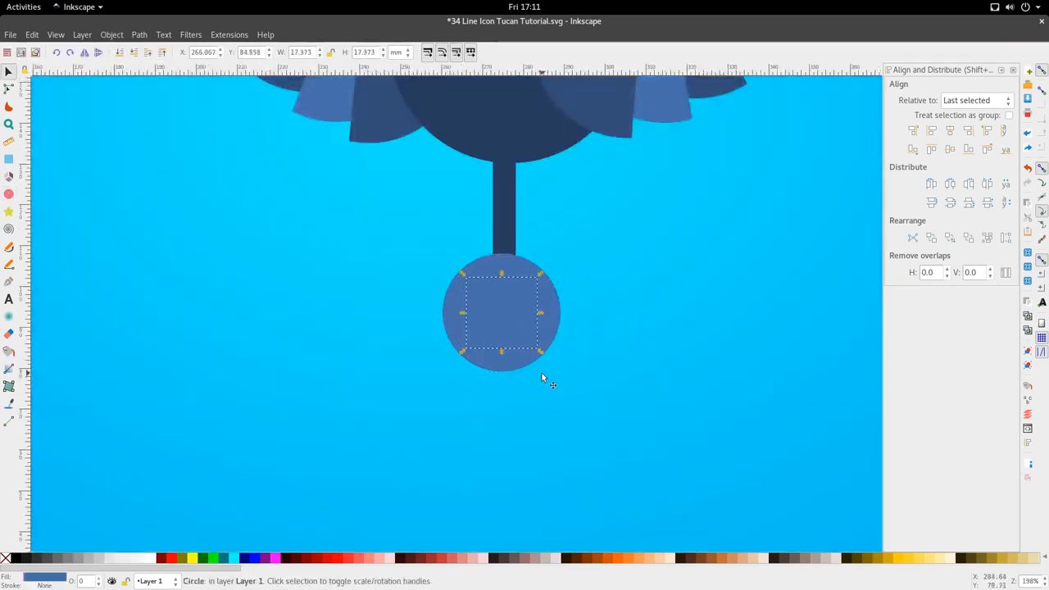
{"action": "scroll", "coordinate": [542, 373], "scroll_direction": "down", "scroll_amount": 2}
{"action": "scroll", "coordinate": [541, 370], "scroll_direction": "up", "scroll_amount": 2}
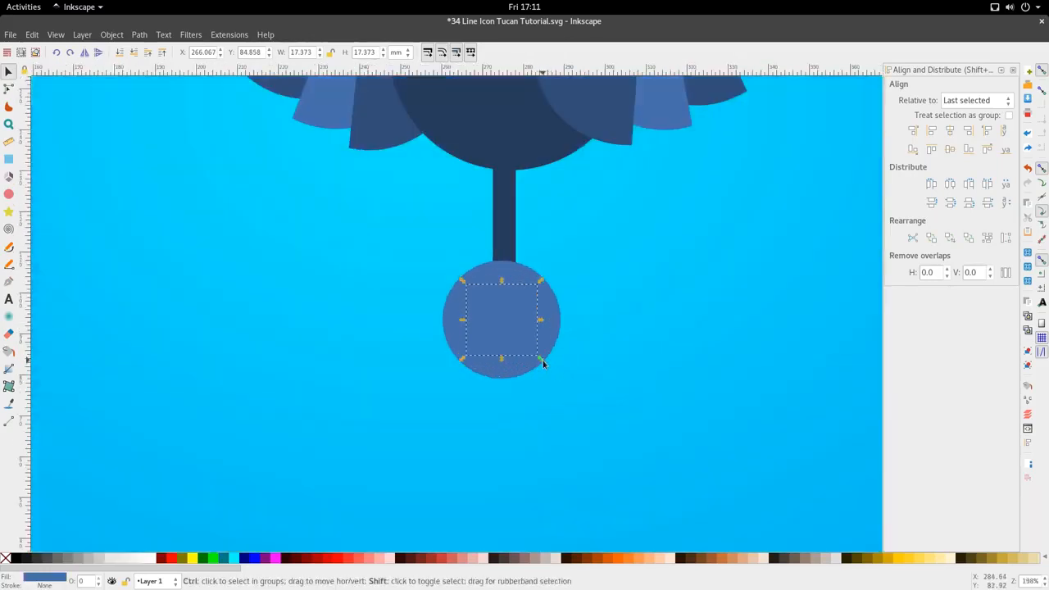
{"action": "left_click_drag", "start_coordinate": [542, 362], "coordinate": [540, 361]}
Step: Fill the small inner circle with dark navy sampled from the toucan's leg
{"action": "scroll", "coordinate": [541, 368], "scroll_direction": "down", "scroll_amount": 2}
{"action": "key", "text": "d"}
{"action": "left_click", "coordinate": [524, 294]}
{"action": "key", "text": "s"}
{"action": "scroll", "coordinate": [533, 371], "scroll_direction": "up", "scroll_amount": 2}
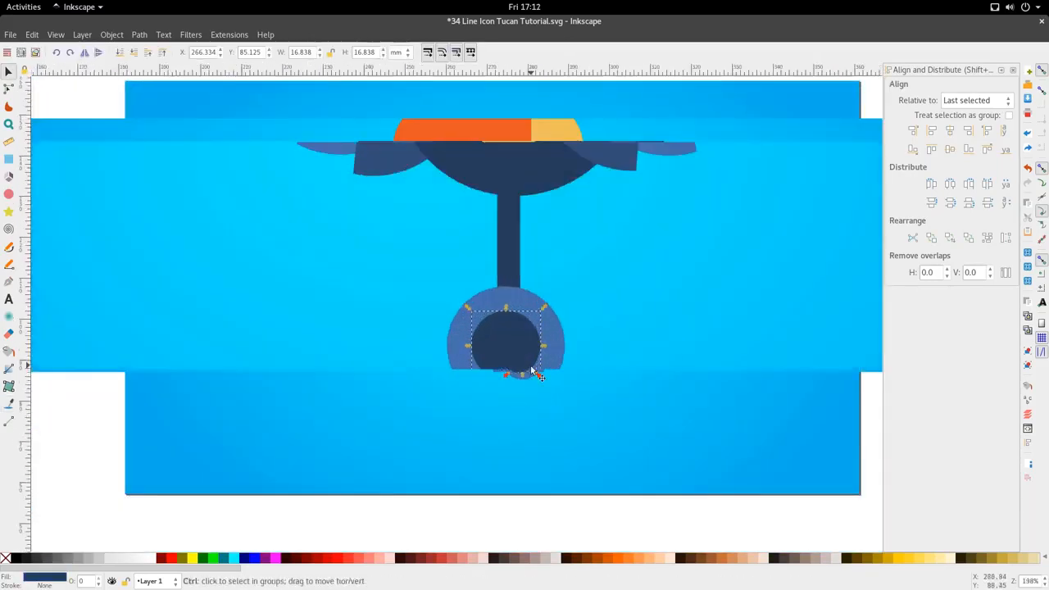
{"action": "mouse_move", "coordinate": [543, 386]}
{"action": "left_mouse_down"}
{"action": "mouse_move", "coordinate": [562, 405]}
{"action": "mouse_move", "coordinate": [544, 388]}
{"action": "mouse_move", "coordinate": [548, 395]}
{"action": "left_mouse_up"}
Step: Subtract the navy inner circle from the medium-blue circle with Difference to form a ring
{"action": "scroll", "coordinate": [549, 394], "scroll_direction": "down", "scroll_amount": 3}
{"action": "scroll", "coordinate": [548, 396], "scroll_direction": "up", "scroll_amount": 2}
{"action": "left_click", "coordinate": [553, 377], "text": "shift"}
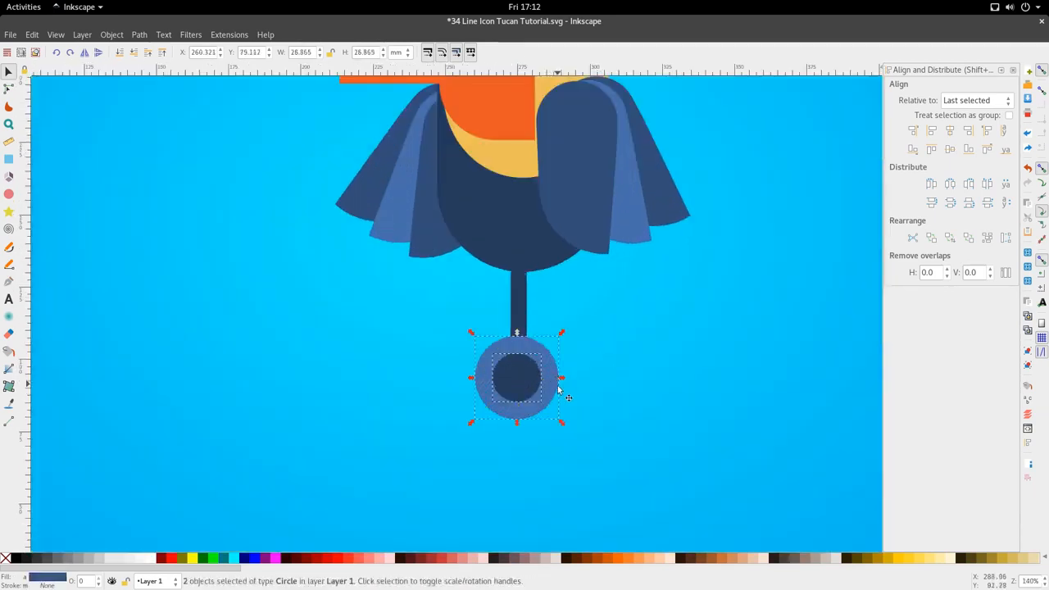
{"action": "left_click", "coordinate": [139, 34]}
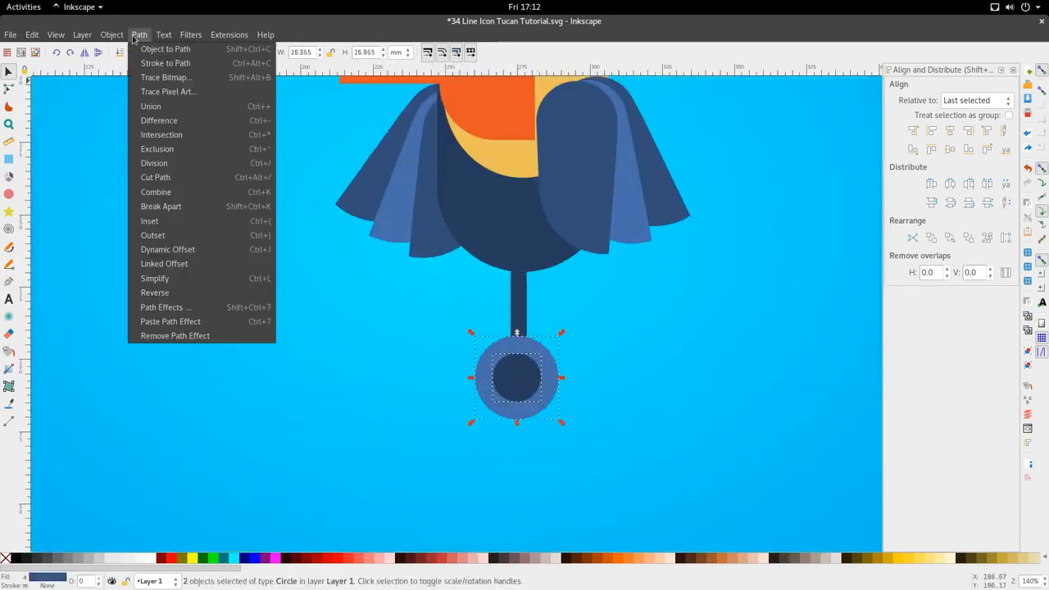
{"action": "left_click", "coordinate": [160, 119]}
{"action": "scroll", "coordinate": [472, 341], "scroll_direction": "down", "scroll_amount": 2}
{"action": "scroll", "coordinate": [472, 340], "scroll_direction": "up", "scroll_amount": 2}
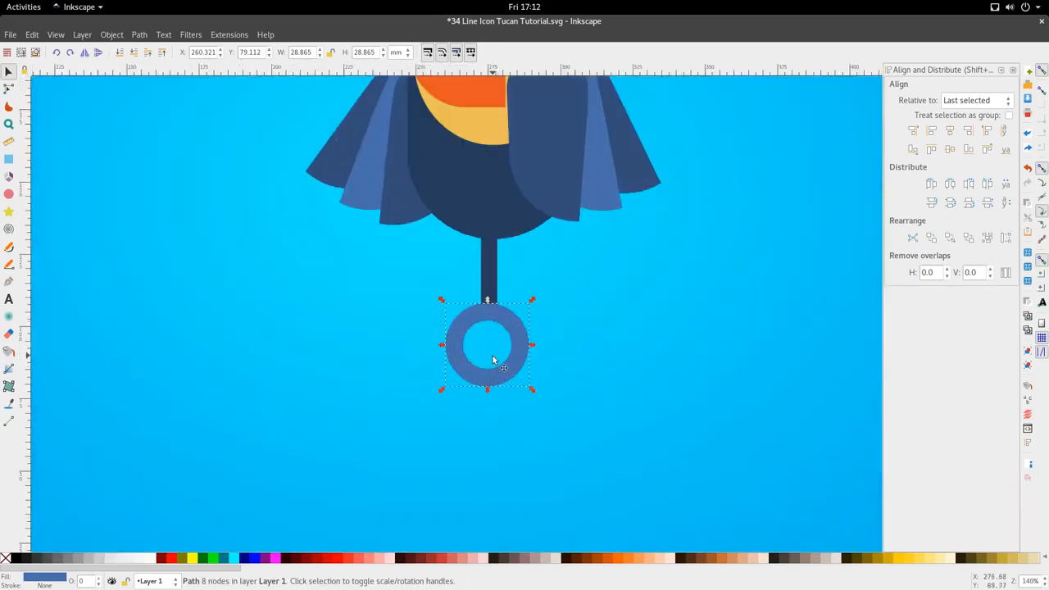
Step: Draw a straight vertical line about 49 mm long through the centre of the ring
{"action": "left_click", "coordinate": [13, 265]}
{"action": "left_click", "coordinate": [489, 276]}
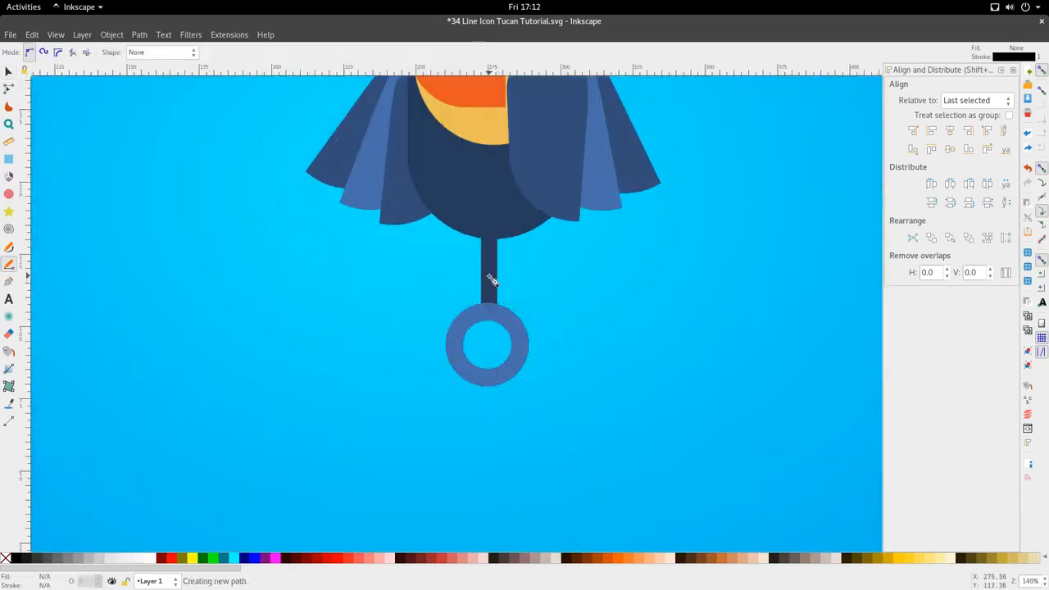
{"action": "double_click", "coordinate": [495, 417]}
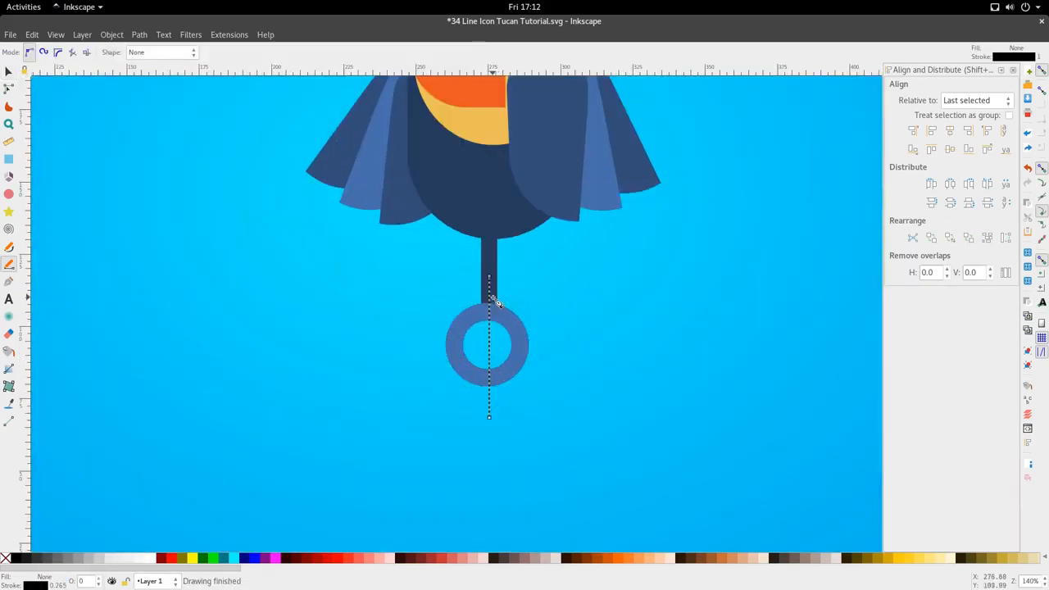
{"action": "scroll", "coordinate": [493, 299], "scroll_direction": "up", "scroll_amount": 1}
{"action": "key", "text": "s"}
{"action": "scroll", "coordinate": [491, 444], "scroll_direction": "down", "scroll_amount": 1}
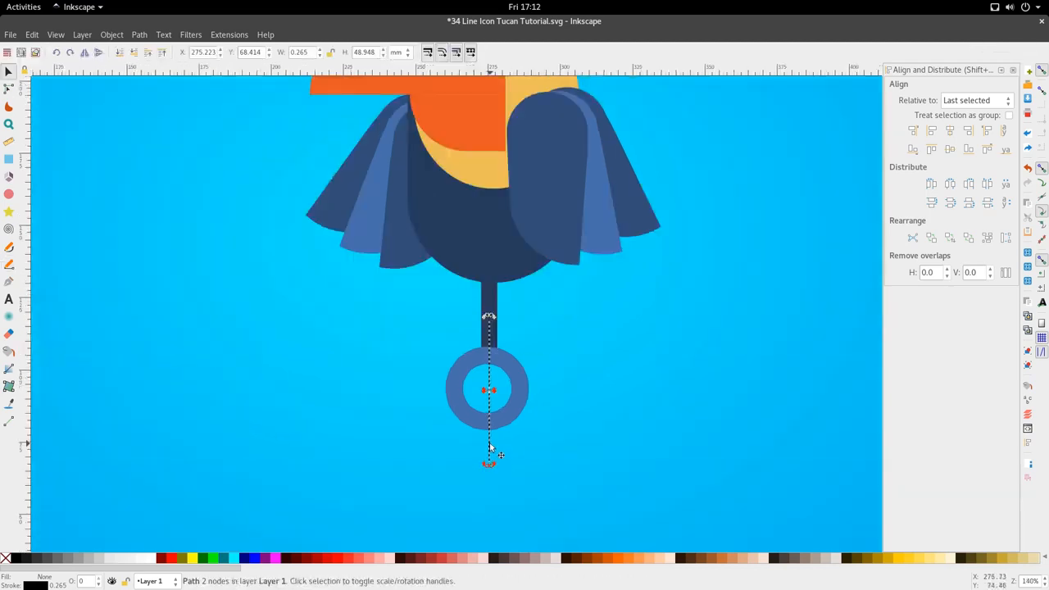
Step: Split the ring along the vertical line with Division and move its right half away from the leg
{"action": "key", "text": "n"}
{"action": "left_click", "coordinate": [529, 397], "text": "shift"}
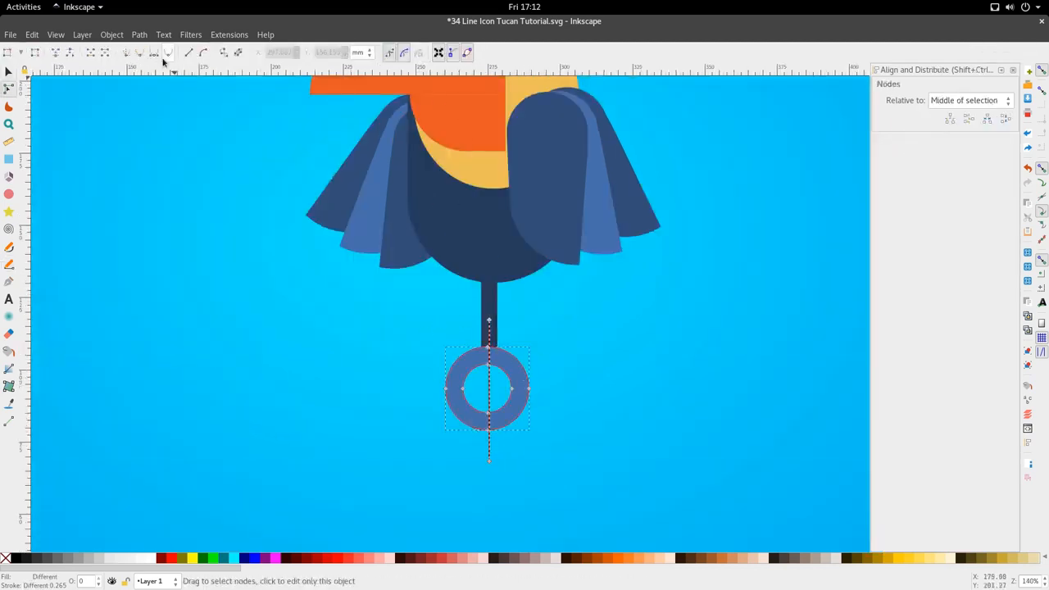
{"action": "left_click", "coordinate": [140, 34]}
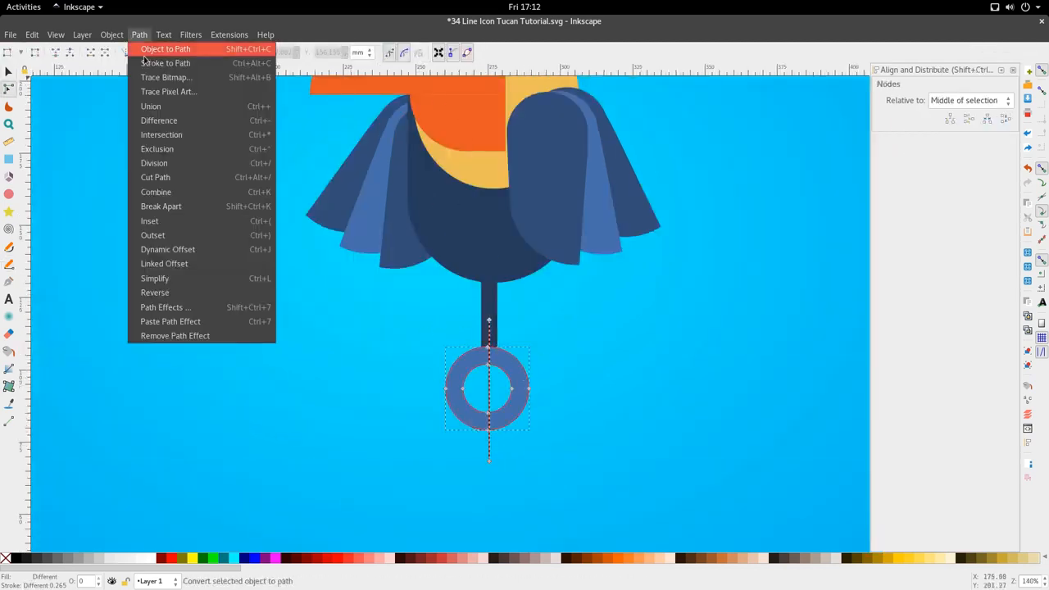
{"action": "left_click", "coordinate": [168, 161]}
{"action": "key", "text": "s"}
{"action": "left_click_drag", "start_coordinate": [529, 401], "coordinate": [619, 401]}
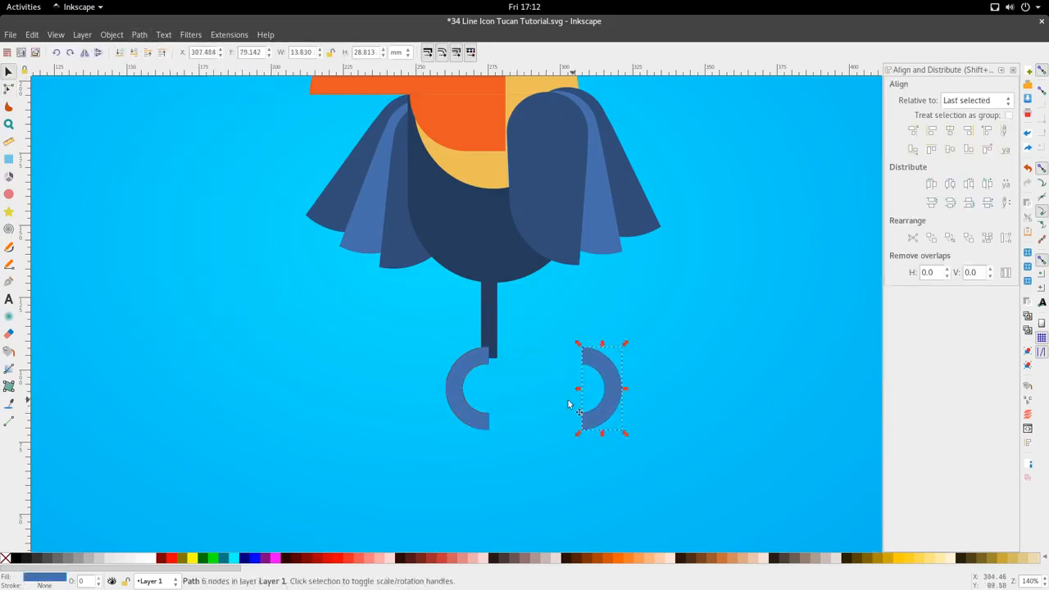
Step: Delete the detached right half-ring and scale the remaining left half down to about 15 mm tall
{"action": "left_click", "coordinate": [480, 416]}
{"action": "key", "text": "5"}
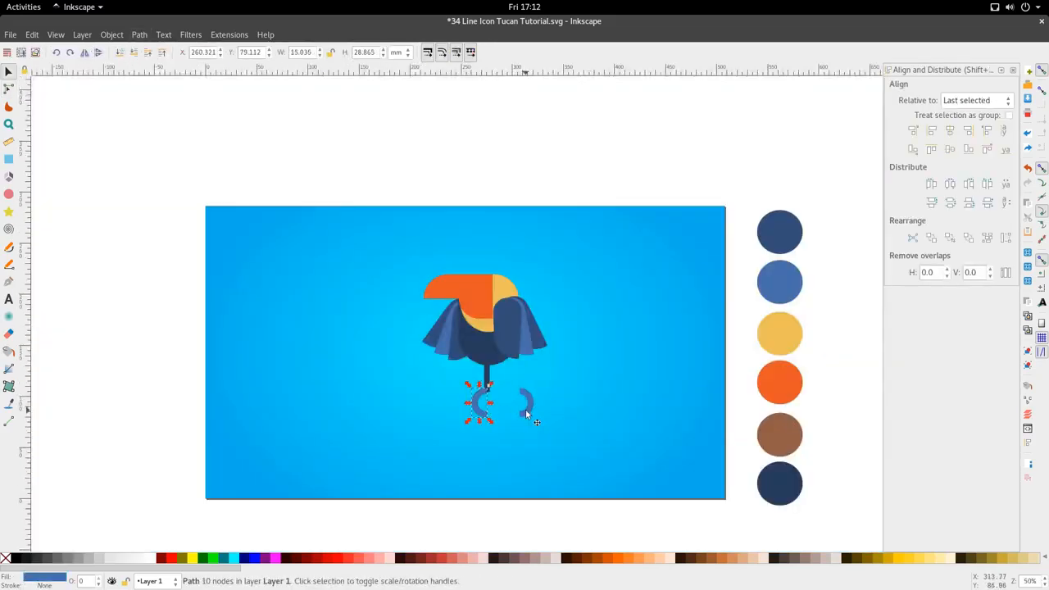
{"action": "scroll", "coordinate": [467, 423], "scroll_direction": "up", "scroll_amount": 2}
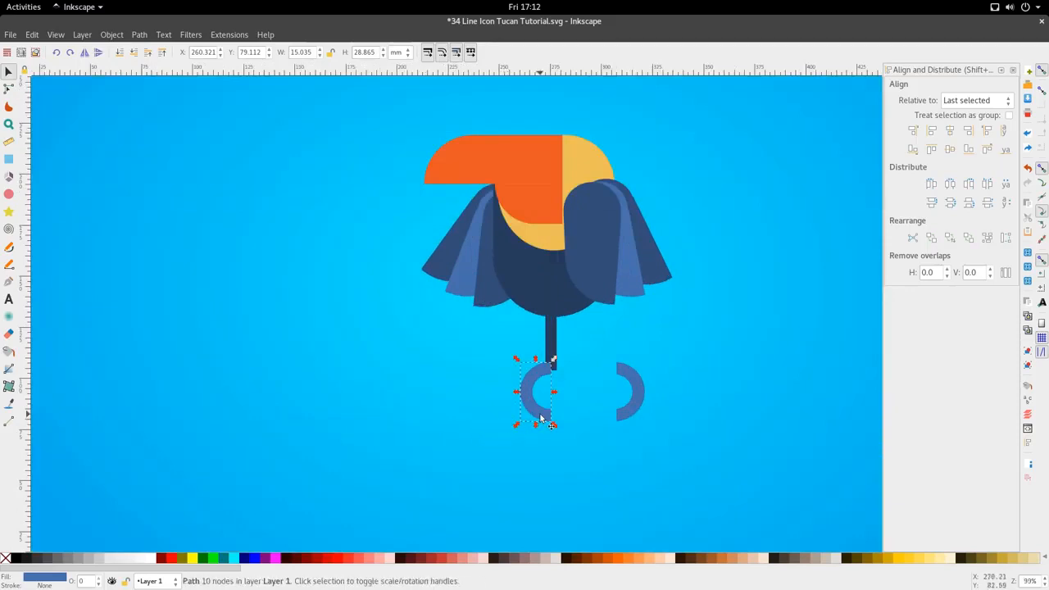
{"action": "left_click_drag", "start_coordinate": [554, 425], "coordinate": [536, 392]}
{"action": "left_click", "coordinate": [625, 414]}
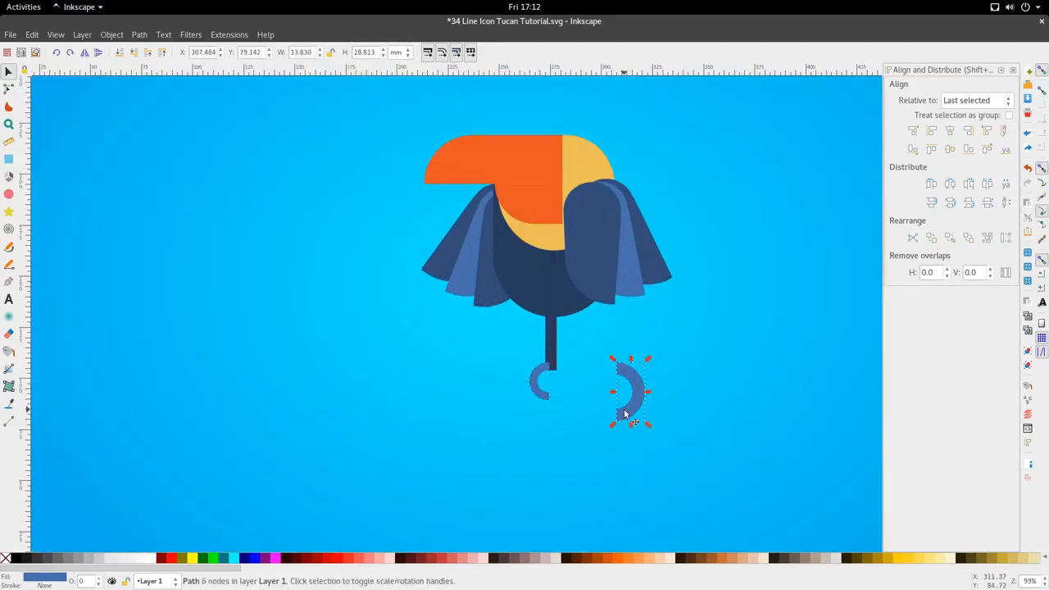
{"action": "key", "text": "Delete"}
{"action": "left_click", "coordinate": [547, 397]}
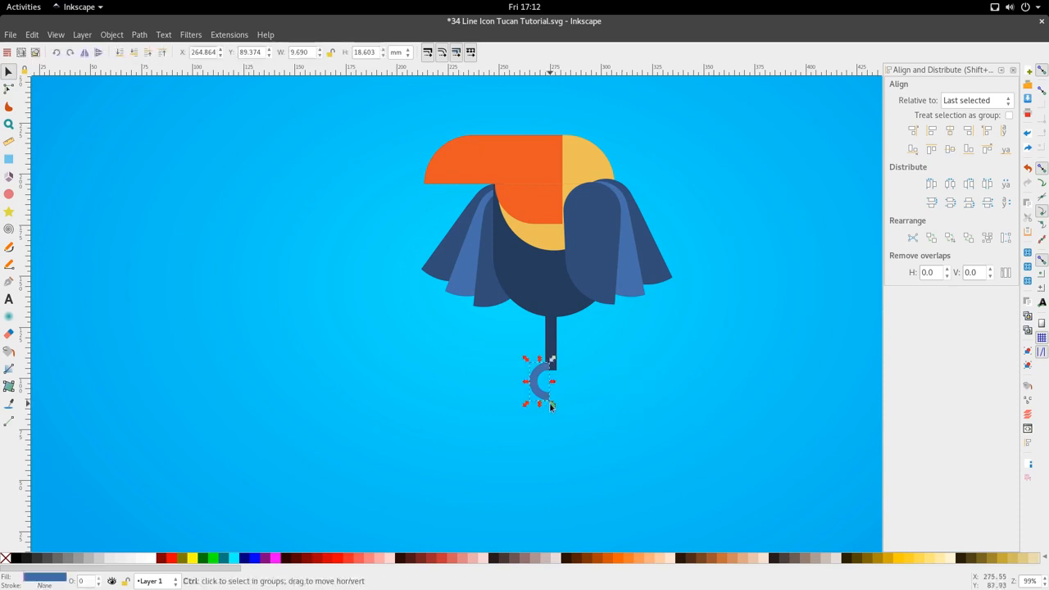
{"action": "left_click_drag", "start_coordinate": [550, 404], "coordinate": [532, 392]}
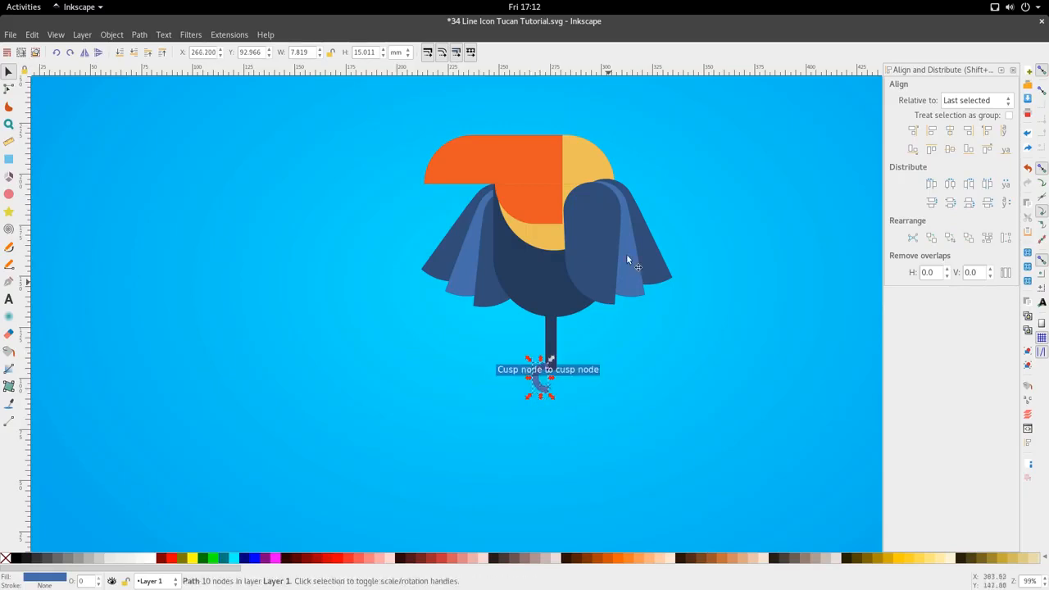
Step: Turn off snapping, duplicate the half-ring and offset the copy about 3 mm to the left
{"action": "left_click", "coordinate": [1041, 71]}
{"action": "scroll", "coordinate": [551, 396], "scroll_direction": "up", "scroll_amount": 3}
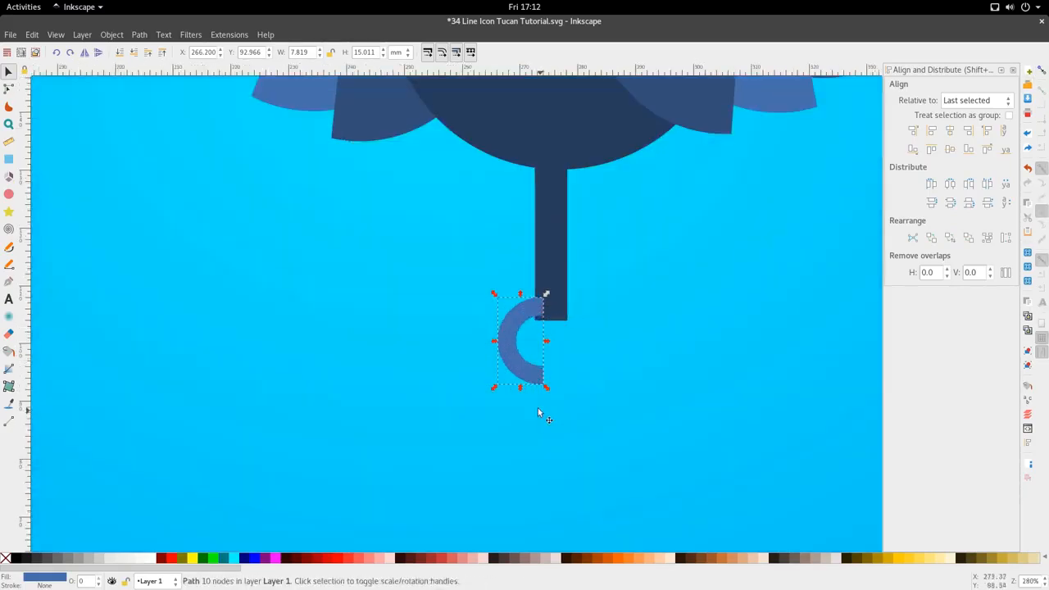
{"action": "left_click_drag", "start_coordinate": [528, 371], "coordinate": [516, 371]}
{"action": "left_click", "coordinate": [515, 370]}
{"action": "scroll", "coordinate": [512, 367], "scroll_direction": "down", "scroll_amount": 4}
{"action": "scroll", "coordinate": [512, 368], "scroll_direction": "up", "scroll_amount": 1}
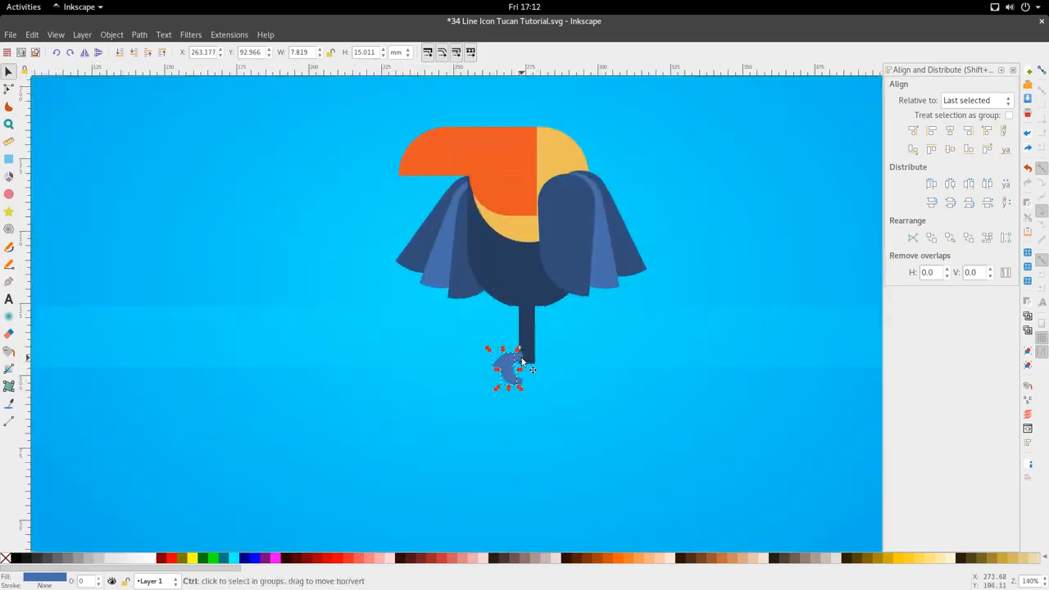
Step: Select both half-rings and move them together so they sit under the leg's lower end as toes
{"action": "scroll", "coordinate": [523, 362], "scroll_direction": "up", "scroll_amount": 3}
{"action": "left_click", "coordinate": [472, 369], "text": "shift"}
{"action": "left_click_drag", "start_coordinate": [493, 381], "coordinate": [515, 402]}
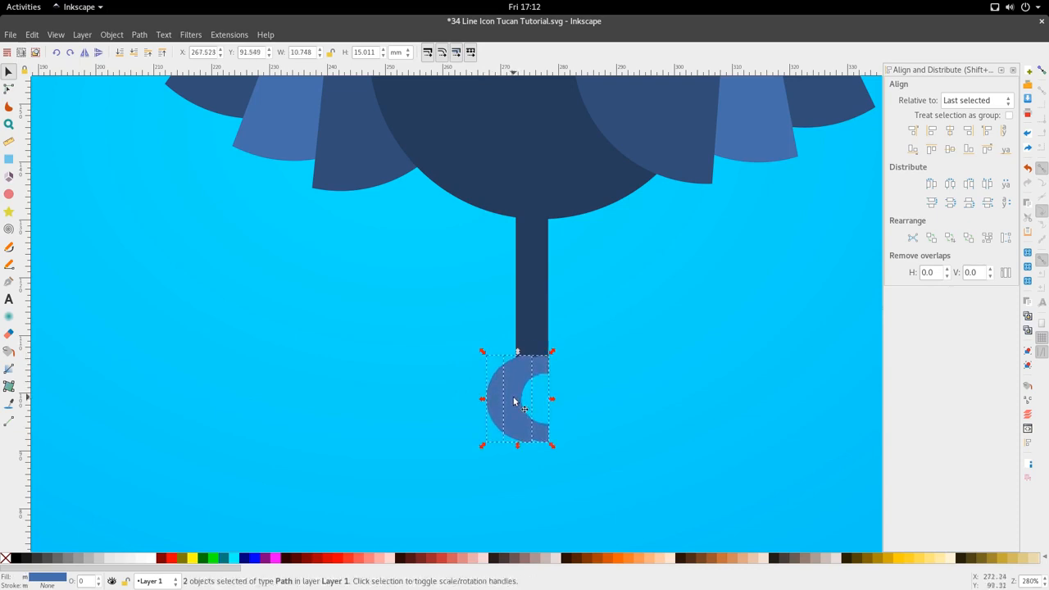
{"action": "scroll", "coordinate": [515, 402], "scroll_direction": "down", "scroll_amount": 2}
{"action": "left_click", "coordinate": [515, 429]}
{"action": "scroll", "coordinate": [517, 410], "scroll_direction": "down", "scroll_amount": 2}
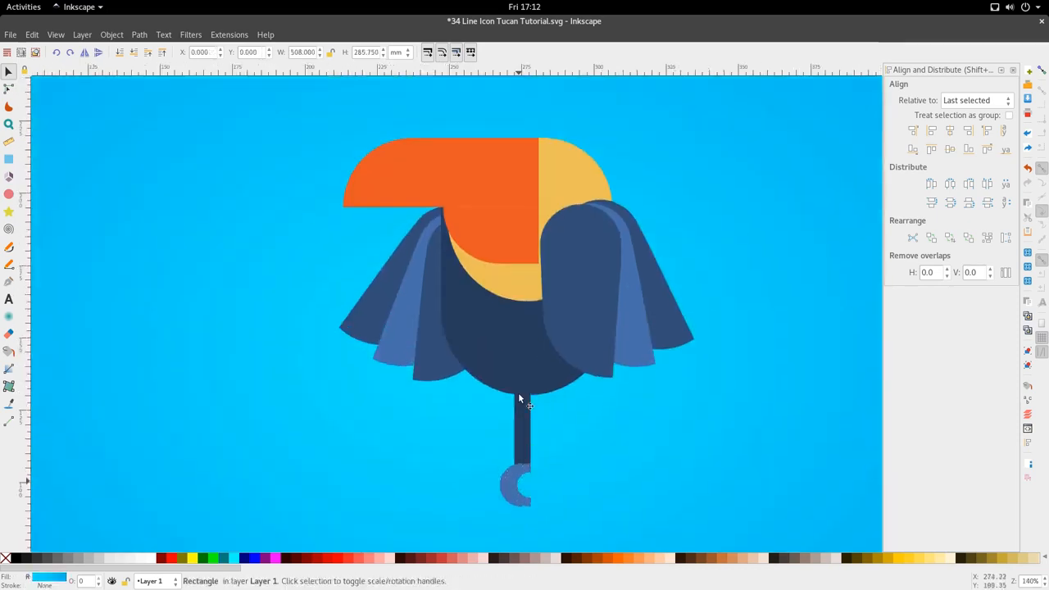
{"action": "scroll", "coordinate": [500, 418], "scroll_direction": "down", "scroll_amount": 1}
Step: Draw a horizontal navy bar with rounded ends, about 84 by 10 mm, across the toes as a perch
{"action": "left_click", "coordinate": [8, 158]}
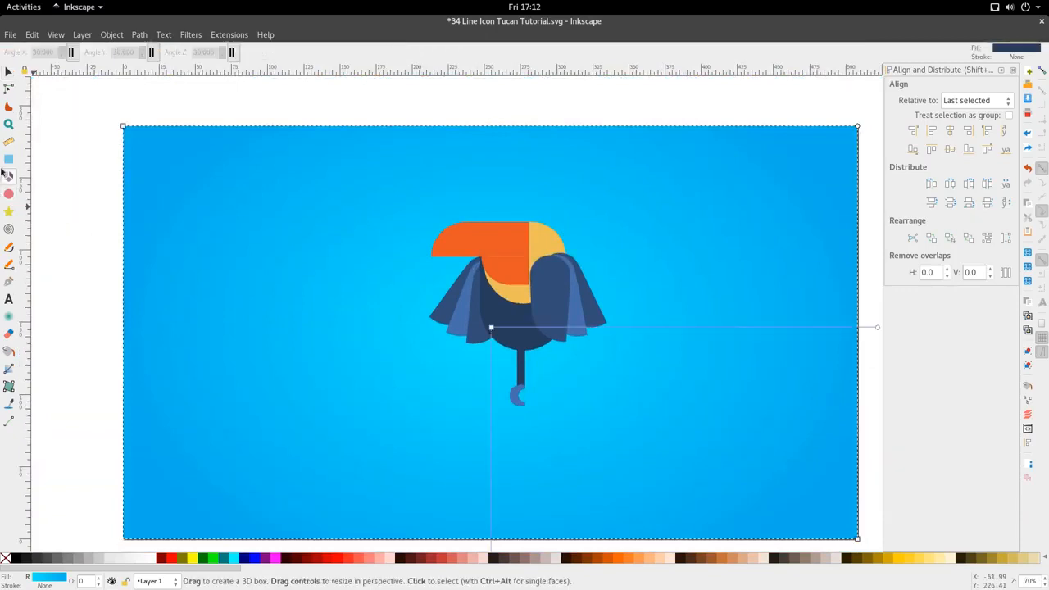
{"action": "left_click_drag", "start_coordinate": [465, 388], "coordinate": [527, 401]}
{"action": "key", "text": "s"}
{"action": "scroll", "coordinate": [561, 401], "scroll_direction": "up", "scroll_amount": 2}
{"action": "scroll", "coordinate": [527, 401], "scroll_direction": "down", "scroll_amount": 2}
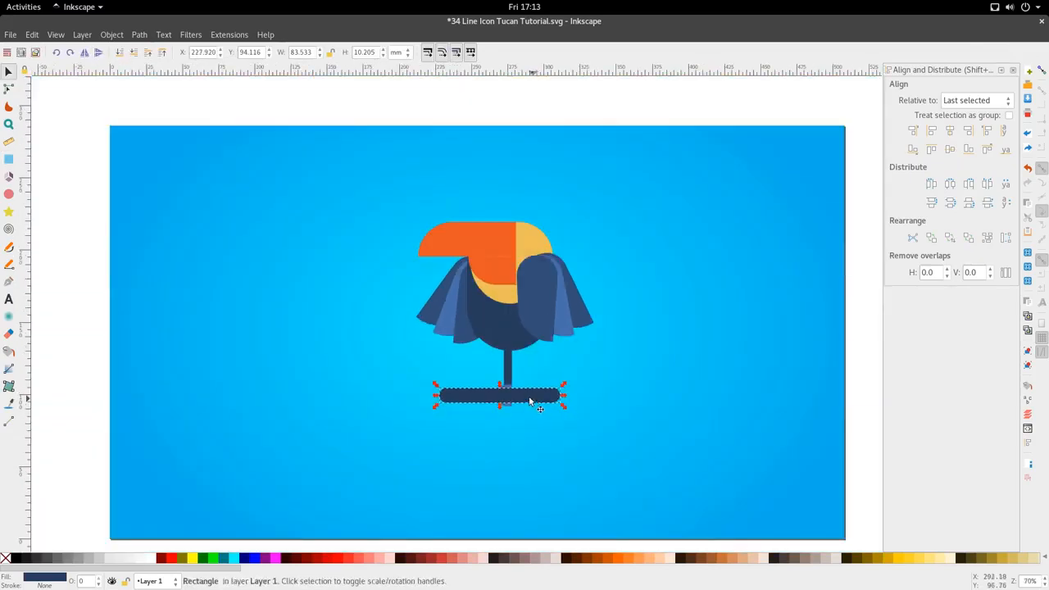
Step: Lower the perch bar behind the toes and shift it about 2 mm to the right
{"action": "left_click", "coordinate": [139, 53]}
{"action": "scroll", "coordinate": [485, 391], "scroll_direction": "up", "scroll_amount": 2}
{"action": "left_click_drag", "start_coordinate": [571, 390], "coordinate": [577, 392]}
{"action": "scroll", "coordinate": [591, 400], "scroll_direction": "down", "scroll_amount": 2}
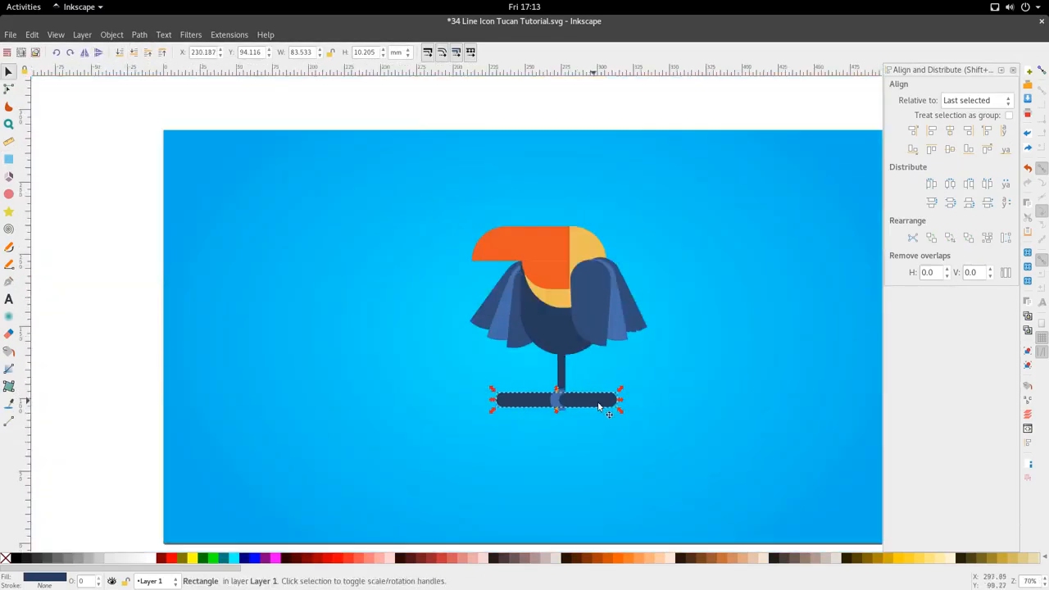
Step: Select all toucan and perch pieces and move them down together towards the middle of the page
{"action": "scroll", "coordinate": [598, 405], "scroll_direction": "down", "scroll_amount": 2}
{"action": "left_click", "coordinate": [596, 445]}
{"action": "left_click_drag", "start_coordinate": [497, 508], "coordinate": [656, 319]}
{"action": "left_click_drag", "start_coordinate": [591, 357], "coordinate": [588, 369]}
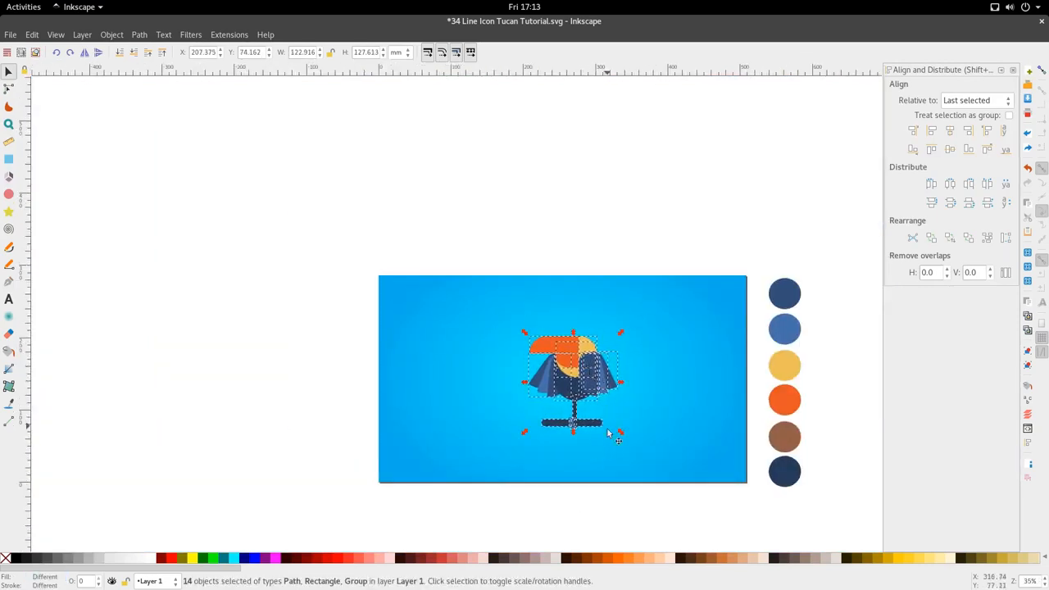
{"action": "left_click", "coordinate": [600, 509]}
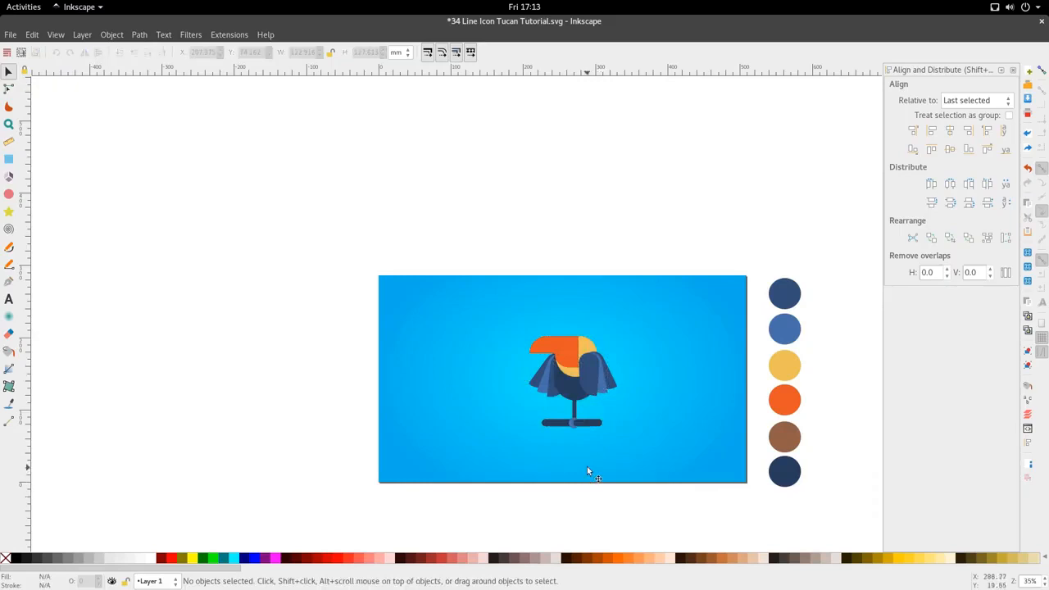
Step: Fill the perch bar with the brown sampled from the colour swatches beside the page
{"action": "scroll", "coordinate": [575, 431], "scroll_direction": "up", "scroll_amount": 1}
{"action": "left_click", "coordinate": [608, 417]}
{"action": "scroll", "coordinate": [608, 420], "scroll_direction": "right", "scroll_amount": 5}
{"action": "key", "text": "d"}
{"action": "left_click", "coordinate": [751, 436]}
{"action": "key", "text": "s"}
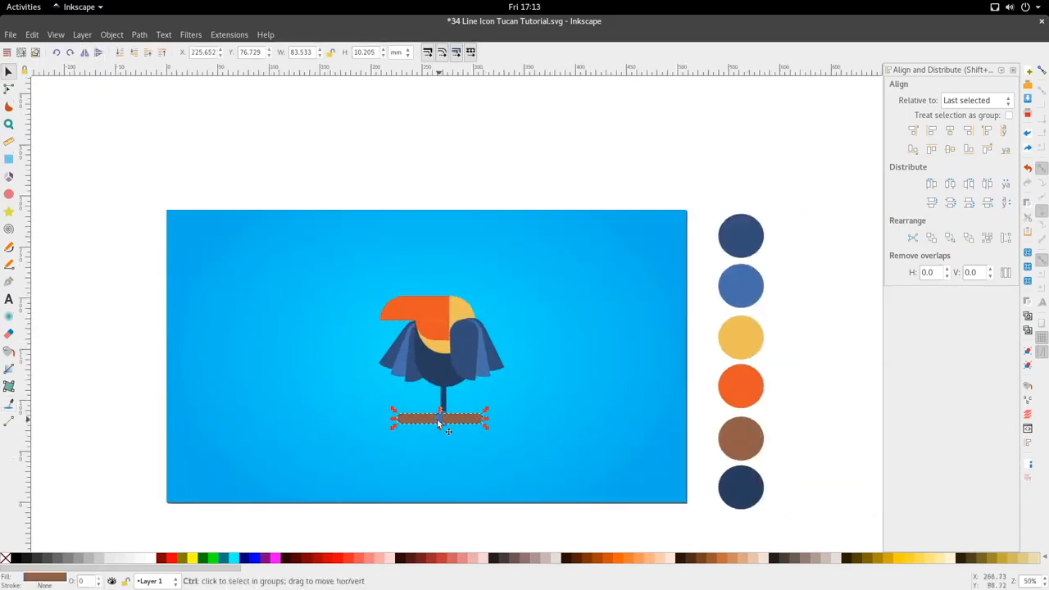
Step: Fill both toe half-rings with the yellow sampled from the toucan's head
{"action": "scroll", "coordinate": [439, 422], "scroll_direction": "up", "scroll_amount": 1}
{"action": "left_click", "coordinate": [447, 416]}
{"action": "key", "text": "d"}
{"action": "left_click", "coordinate": [484, 154]}
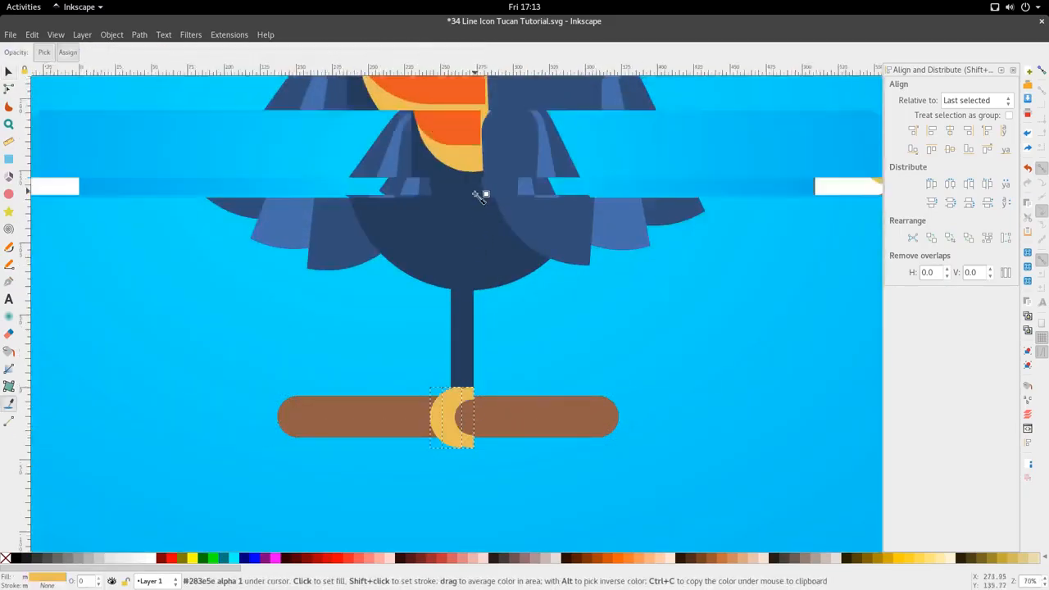
{"action": "scroll", "coordinate": [476, 194], "scroll_direction": "down", "scroll_amount": 1}
{"action": "key", "text": "s"}
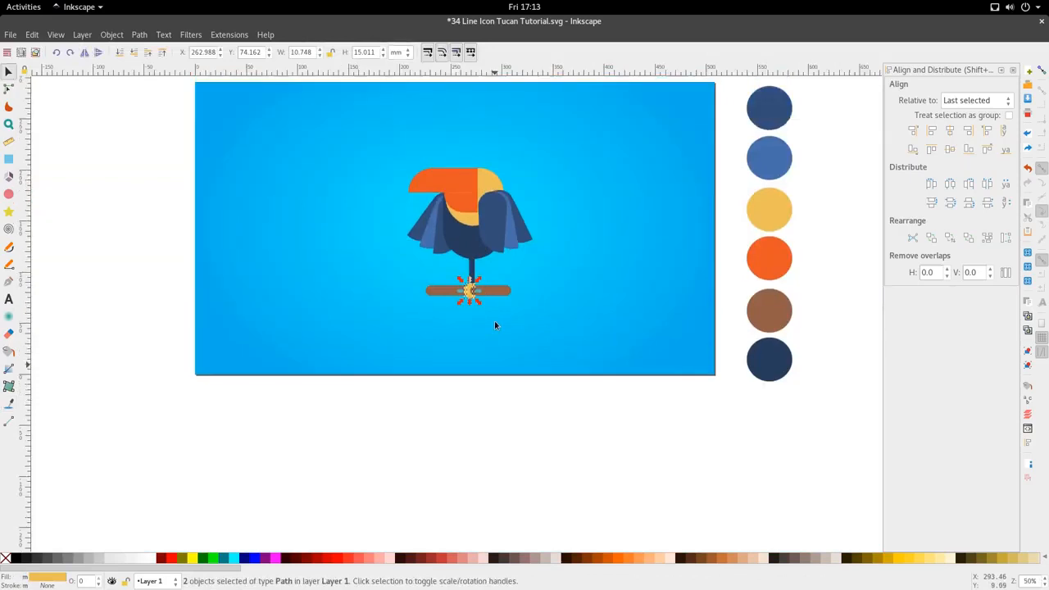
Step: Select all toucan and perch pieces and give them a dark navy outline sampled from the navy swatch
{"action": "scroll", "coordinate": [451, 197], "scroll_direction": "up", "scroll_amount": 1}
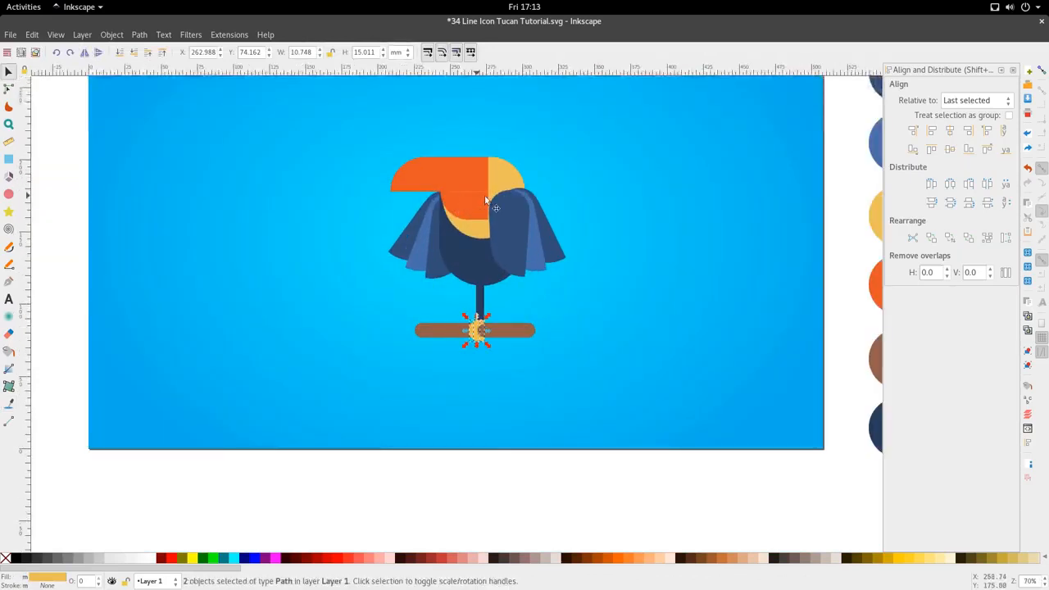
{"action": "scroll", "coordinate": [506, 228], "scroll_direction": "down", "scroll_amount": 2}
{"action": "scroll", "coordinate": [506, 228], "scroll_direction": "up", "scroll_amount": 1}
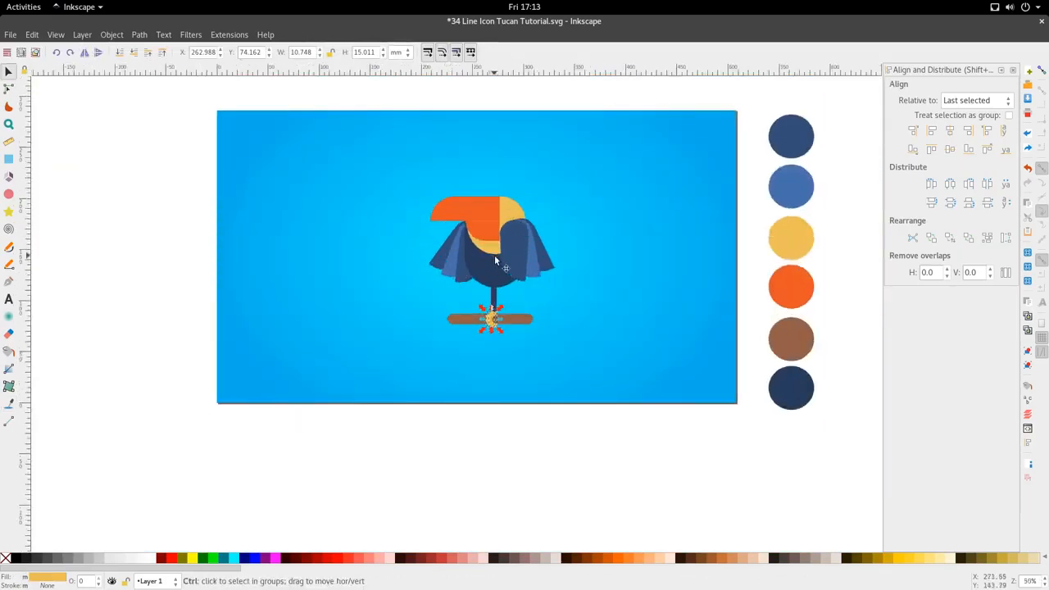
{"action": "left_click_drag", "start_coordinate": [382, 432], "coordinate": [578, 197]}
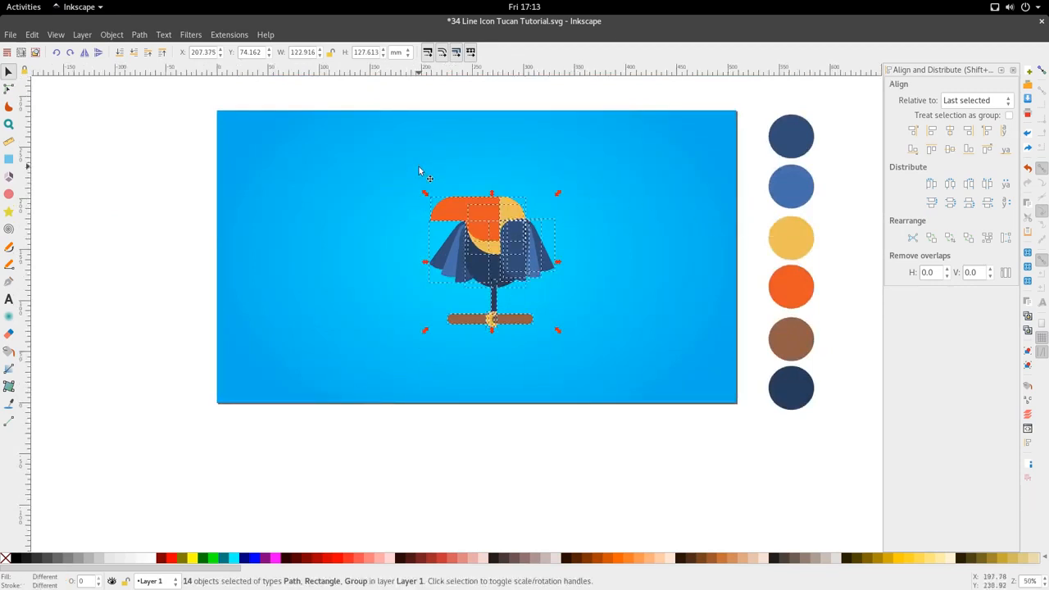
{"action": "key", "text": "d"}
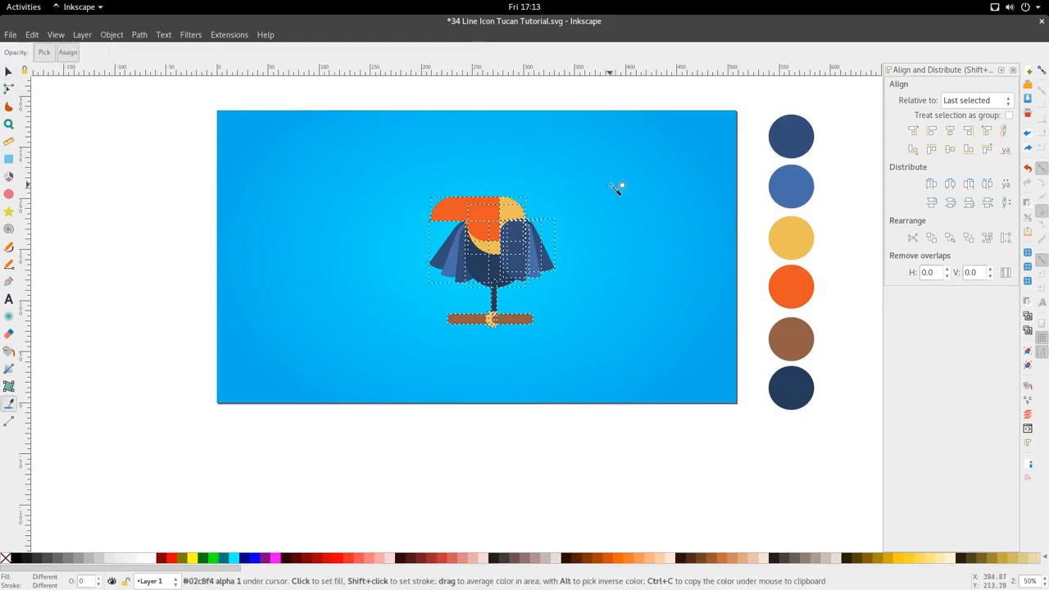
{"action": "left_click", "coordinate": [790, 397], "text": "shift"}
{"action": "scroll", "coordinate": [524, 301], "scroll_direction": "up", "scroll_amount": 3}
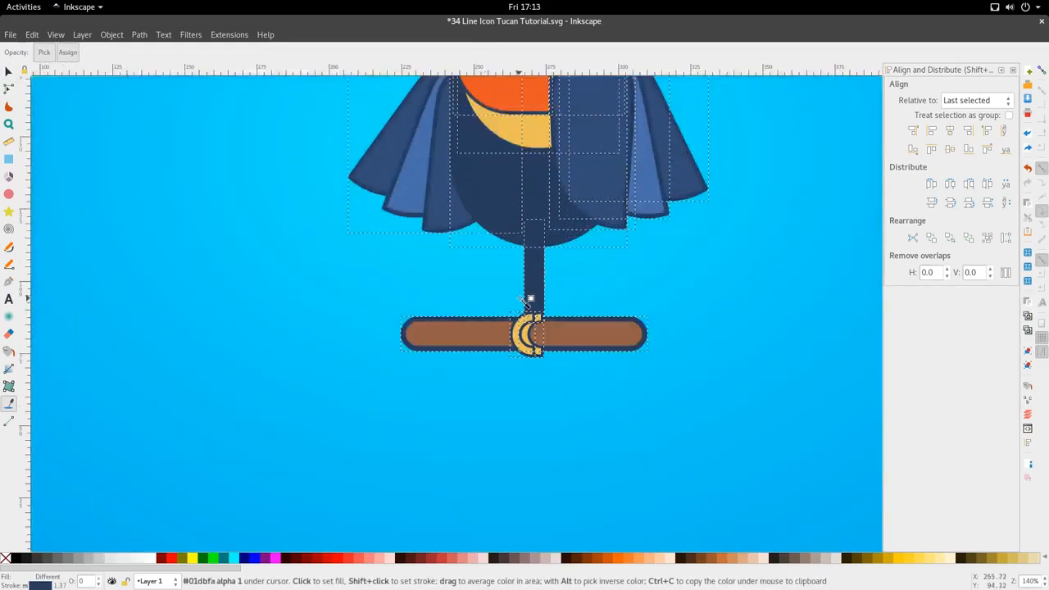
{"action": "scroll", "coordinate": [529, 299], "scroll_direction": "down", "scroll_amount": 3}
{"action": "key", "text": "s"}
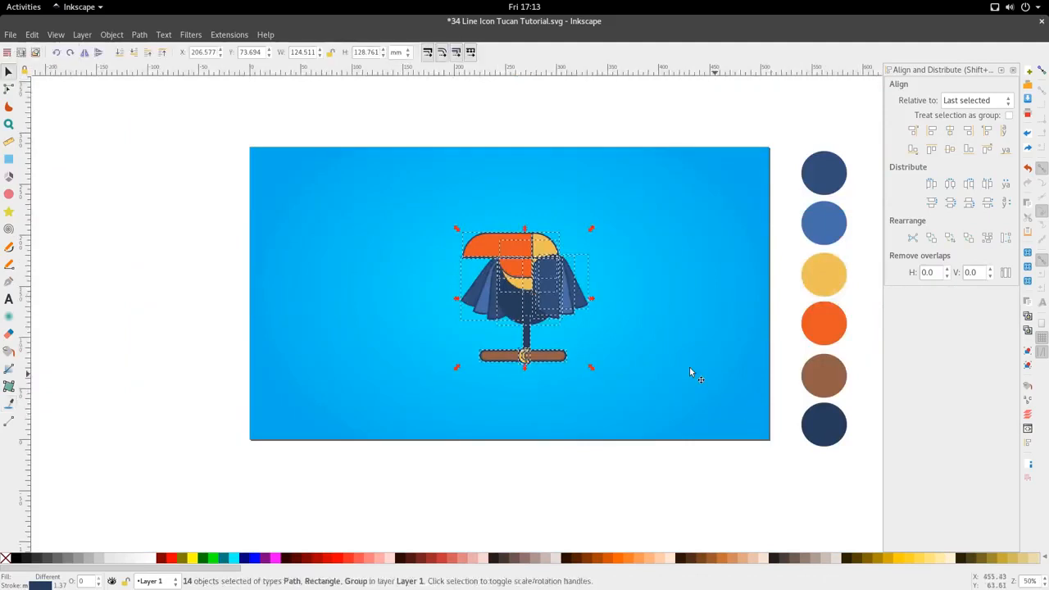
Step: Resample the outline colour of all selected toucan and perch pieces from the darkest navy colour swatch beside the page
{"action": "key", "text": "d"}
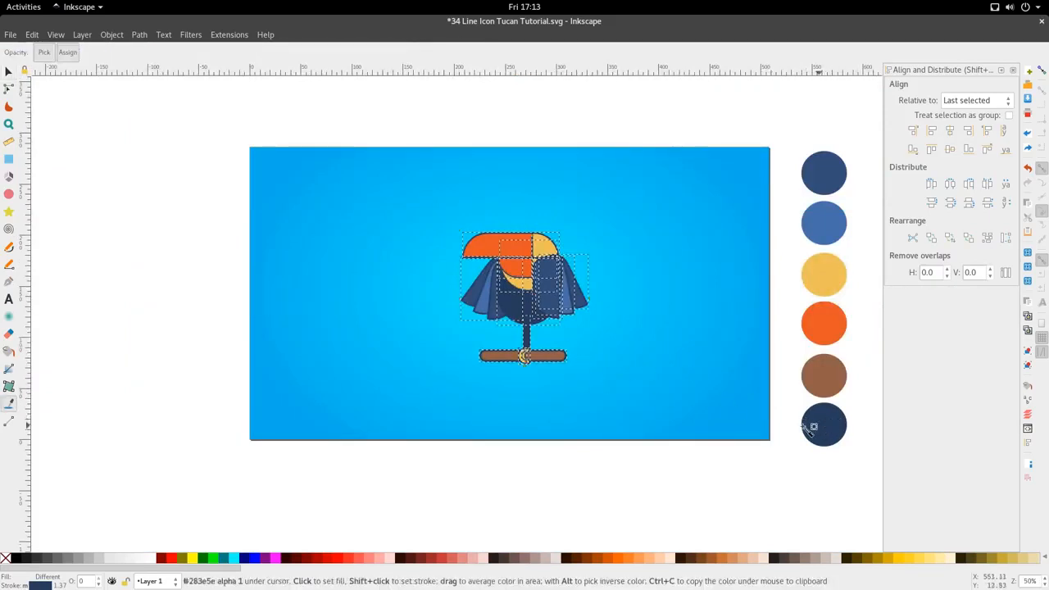
{"action": "scroll", "coordinate": [537, 355], "scroll_direction": "up", "scroll_amount": 3}
{"action": "left_click", "coordinate": [537, 354], "text": "shift"}
{"action": "scroll", "coordinate": [537, 355], "scroll_direction": "down", "scroll_amount": 3}
{"action": "left_click", "coordinate": [819, 429], "text": "shift"}
{"action": "scroll", "coordinate": [528, 264], "scroll_direction": "up", "scroll_amount": 3}
{"action": "scroll", "coordinate": [549, 283], "scroll_direction": "down", "scroll_amount": 2}
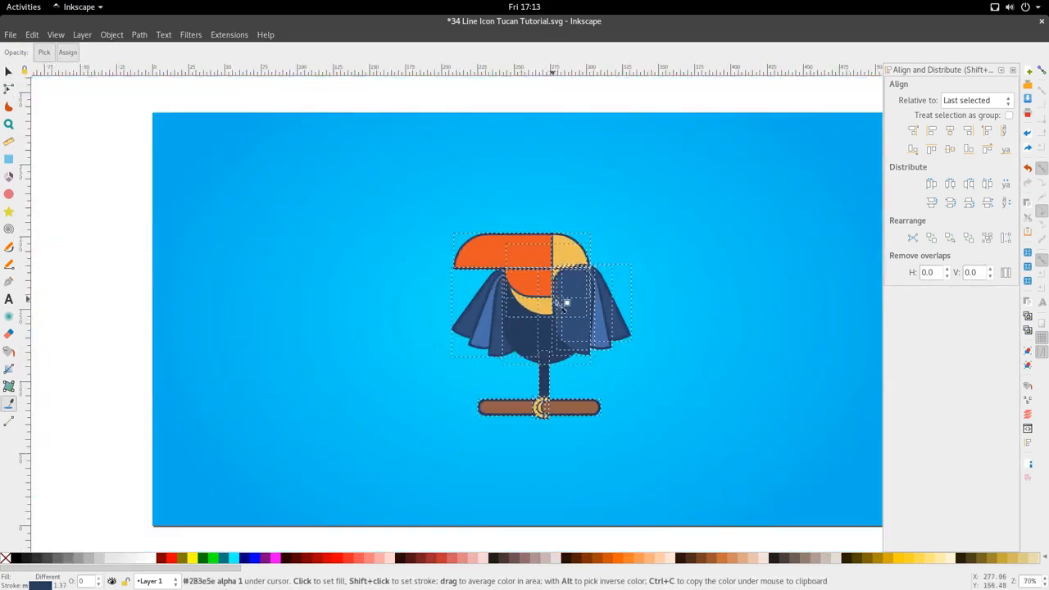
{"action": "key", "text": "s"}
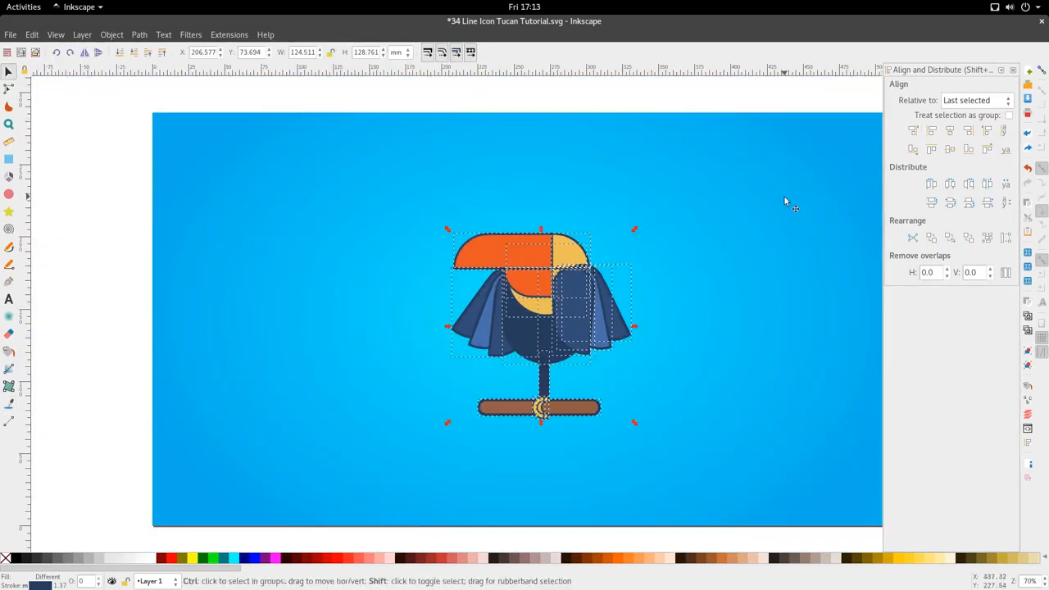
Step: Set the outline width of all selected toucan and perch pieces to 2.7 mm and deselect them
{"action": "key", "text": "ctrl+shift+f"}
{"action": "left_click", "coordinate": [955, 88]}
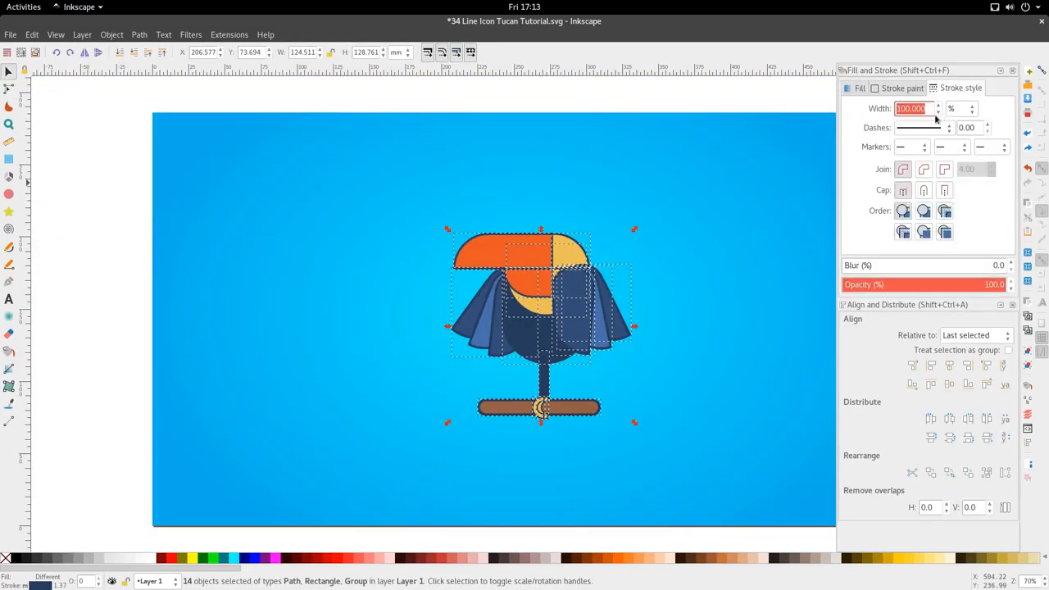
{"action": "left_click", "coordinate": [948, 109]}
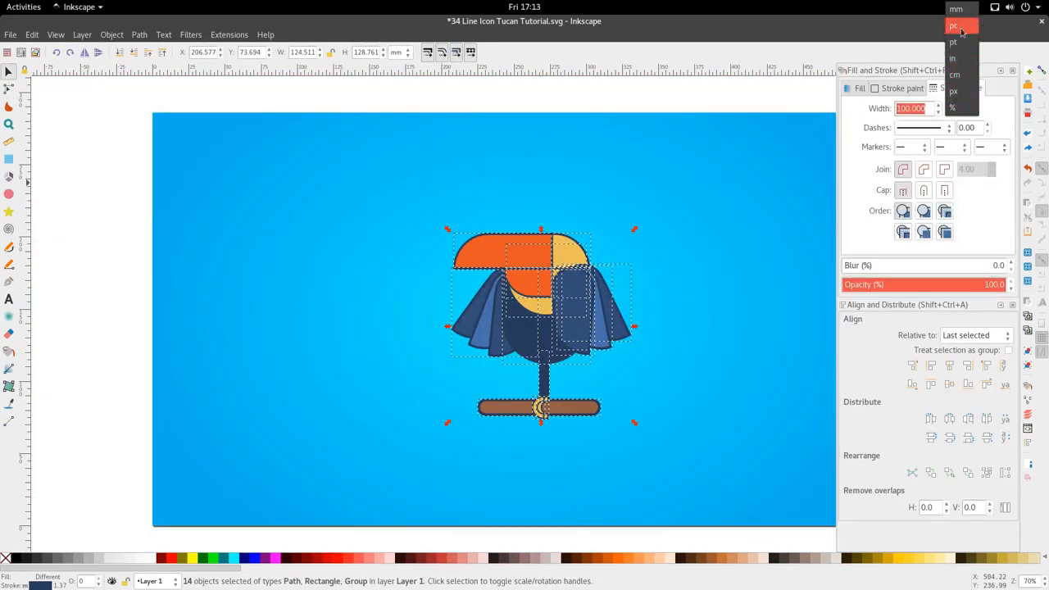
{"action": "left_click", "coordinate": [960, 24]}
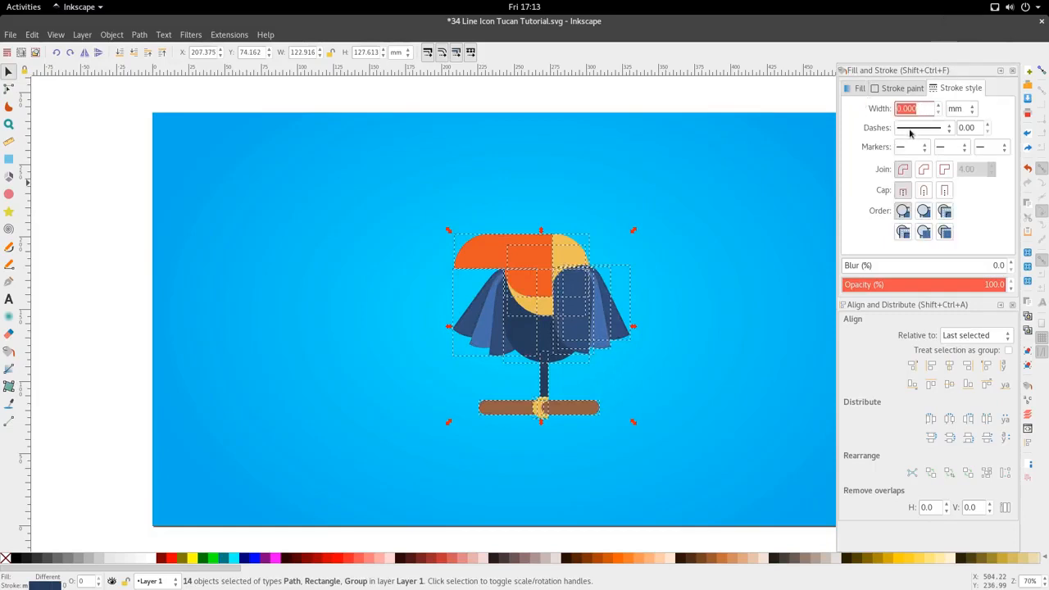
{"action": "type", "text": "2"}
{"action": "key", "text": "Return"}
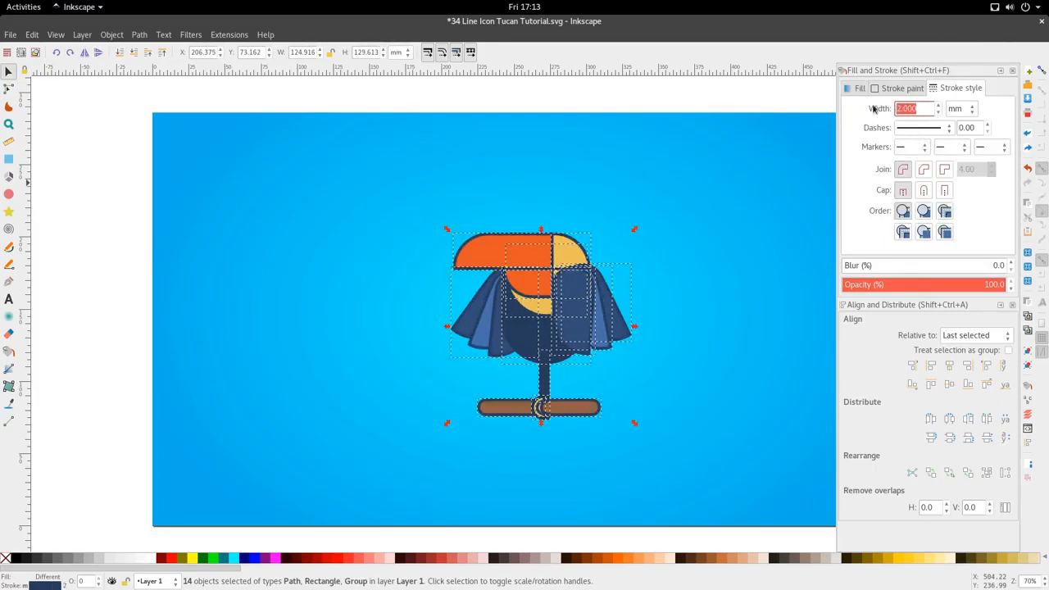
{"action": "type", "text": "2.7"}
{"action": "key", "text": "Return"}
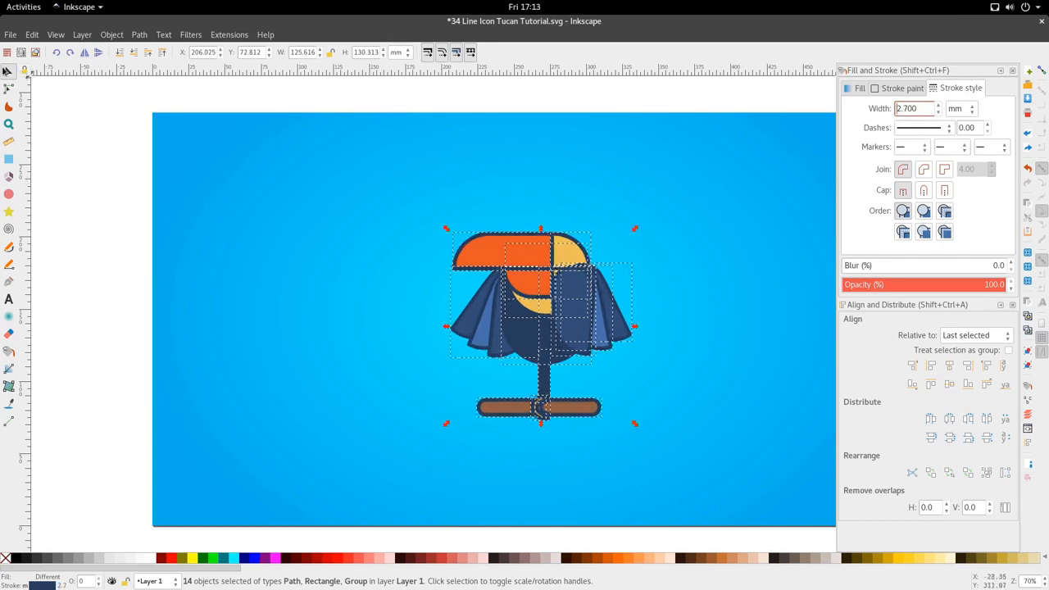
{"action": "left_click", "coordinate": [189, 218]}
Step: Select the upper and lower yellow head halves and raise both above all other pieces
{"action": "scroll", "coordinate": [565, 285], "scroll_direction": "up", "scroll_amount": 1}
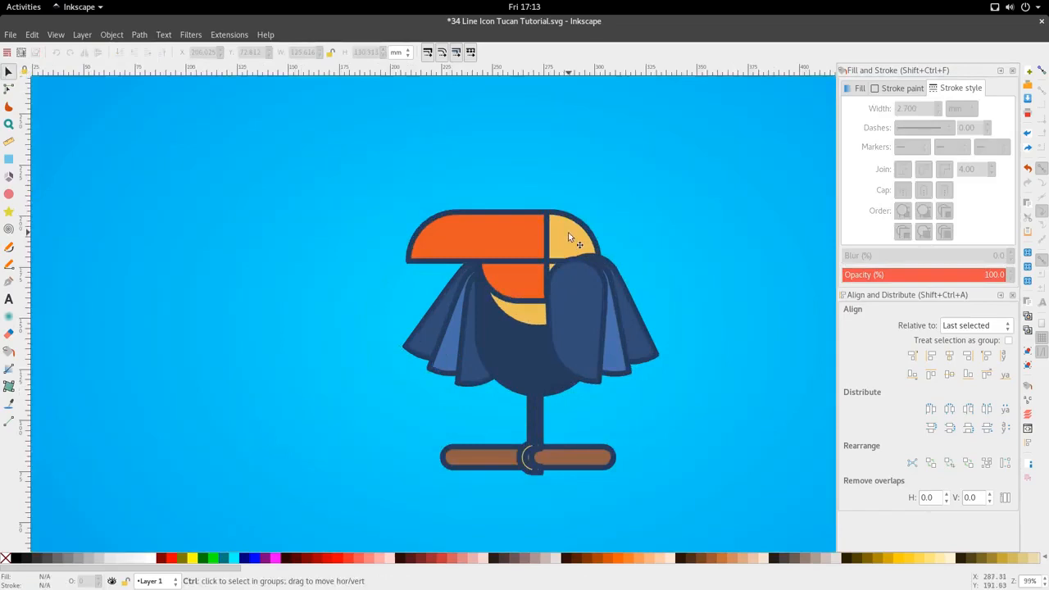
{"action": "scroll", "coordinate": [567, 232], "scroll_direction": "up", "scroll_amount": 1}
{"action": "left_click", "coordinate": [567, 235]}
{"action": "scroll", "coordinate": [566, 235], "scroll_direction": "up", "scroll_amount": 2}
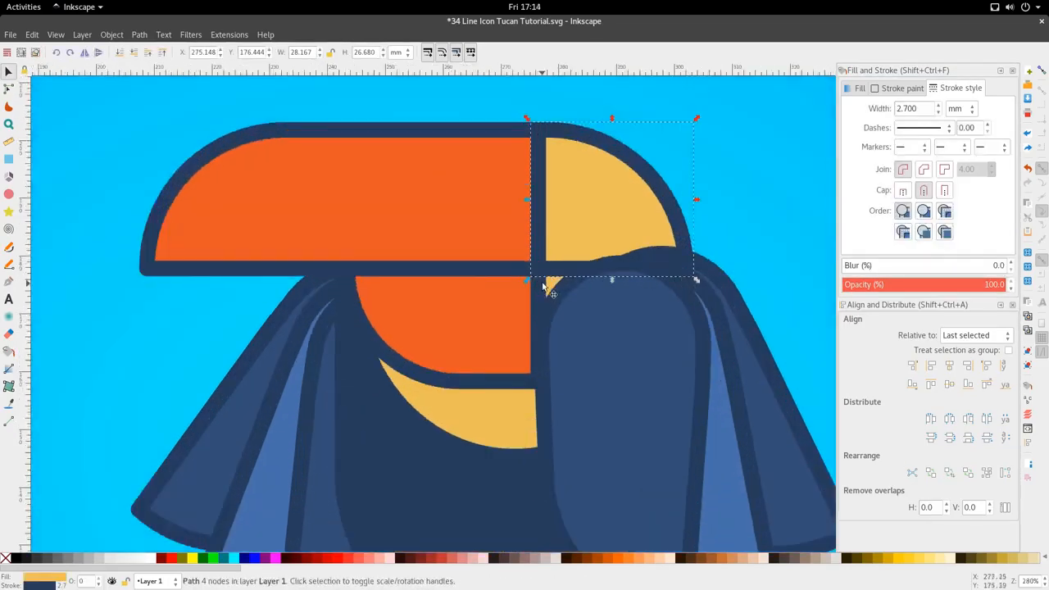
{"action": "left_click", "coordinate": [542, 287], "text": "shift"}
{"action": "scroll", "coordinate": [541, 285], "scroll_direction": "down", "scroll_amount": 2}
{"action": "scroll", "coordinate": [542, 284], "scroll_direction": "up", "scroll_amount": 2}
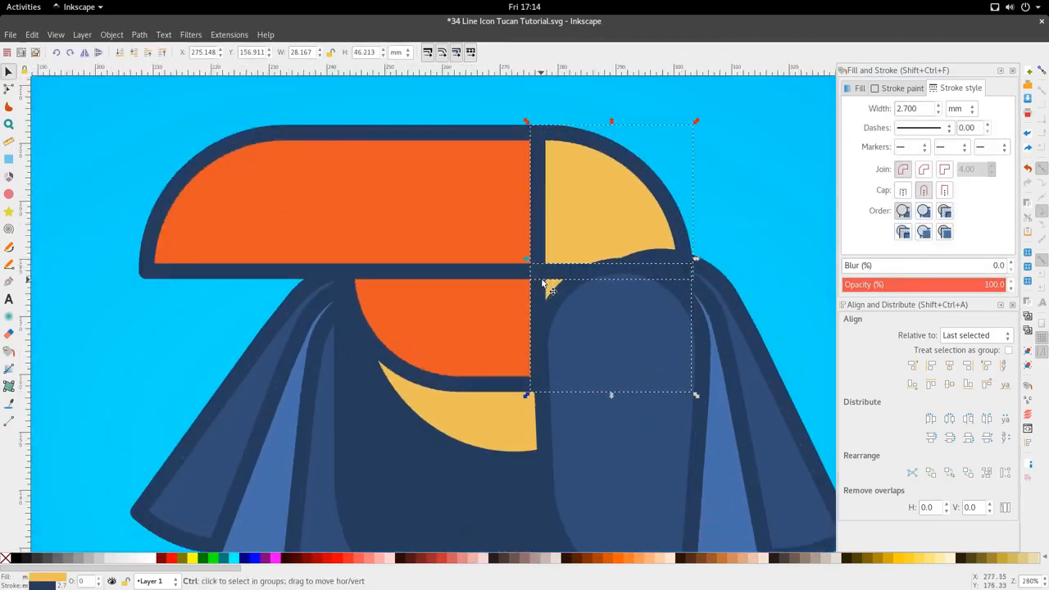
{"action": "scroll", "coordinate": [542, 282], "scroll_direction": "down", "scroll_amount": 3}
{"action": "key", "text": "Home"}
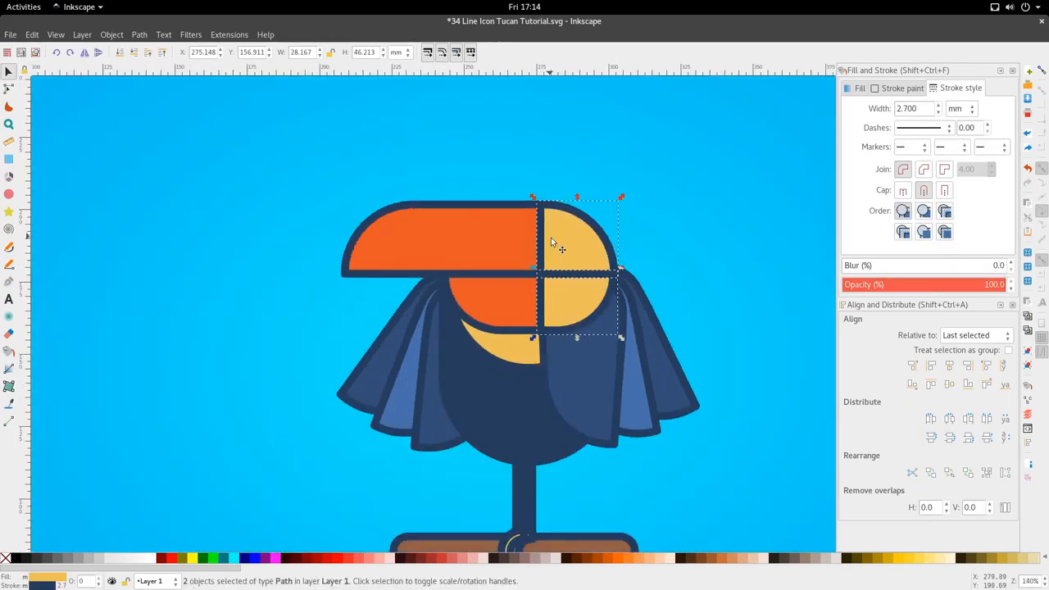
Step: Unite the two yellow head halves into a single shape and lower it behind the front wing
{"action": "scroll", "coordinate": [551, 248], "scroll_direction": "up", "scroll_amount": 1}
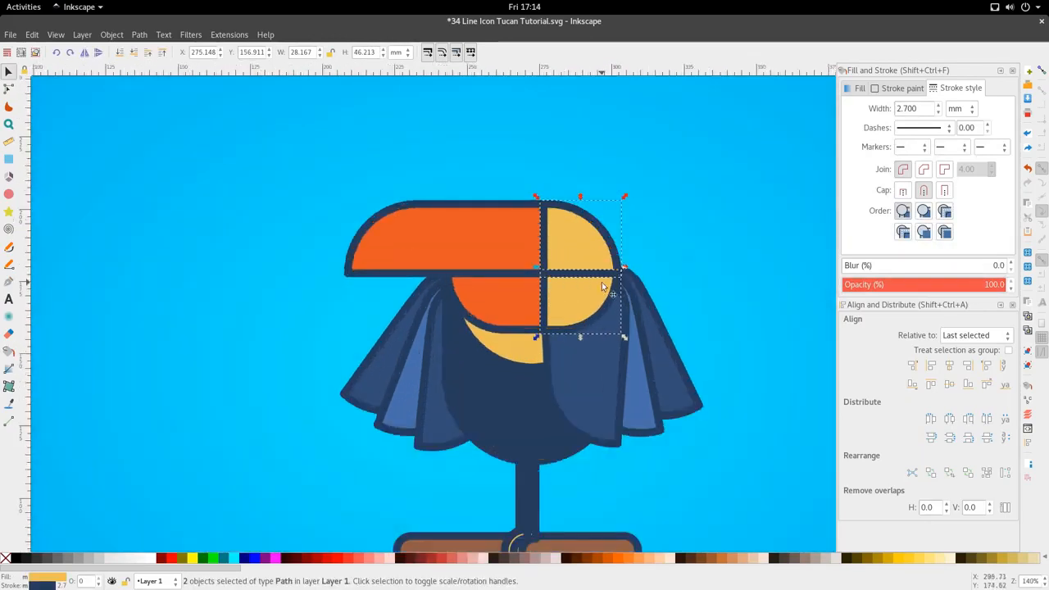
{"action": "left_click", "coordinate": [143, 38]}
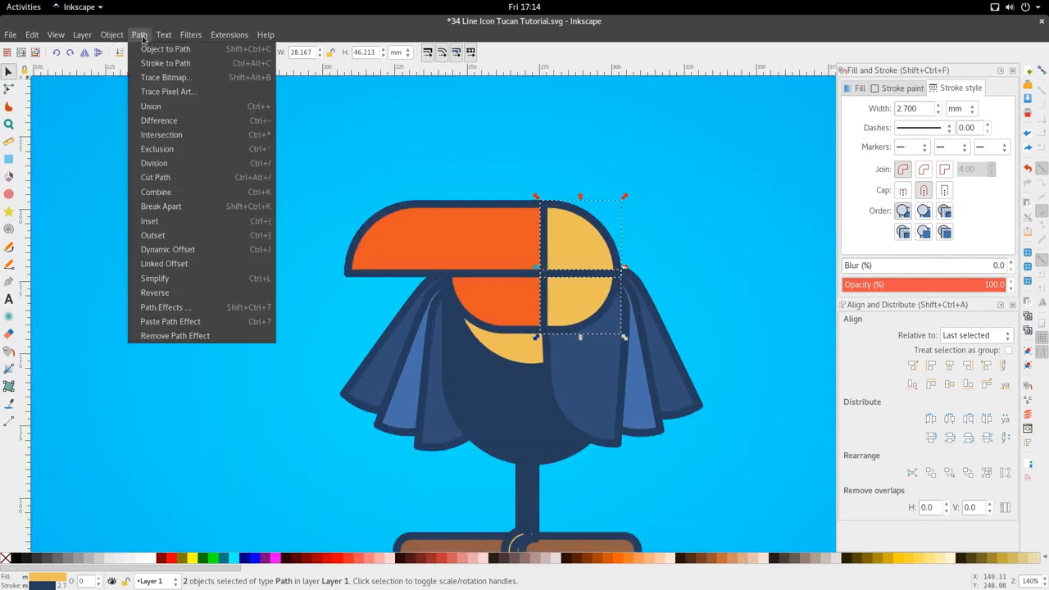
{"action": "left_click", "coordinate": [158, 109]}
{"action": "scroll", "coordinate": [397, 239], "scroll_direction": "down", "scroll_amount": 2}
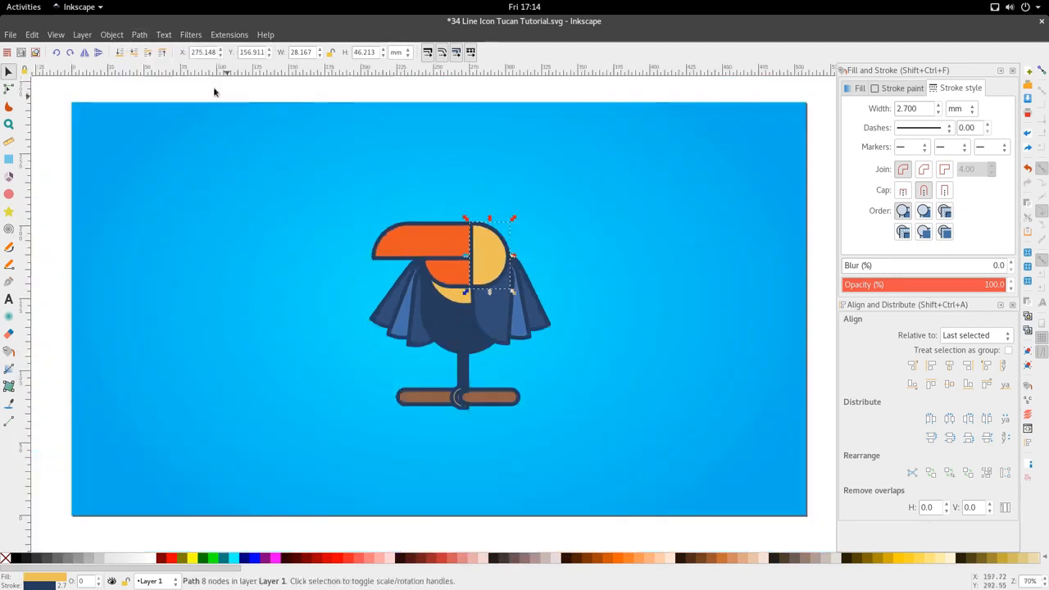
{"action": "left_click", "coordinate": [131, 56]}
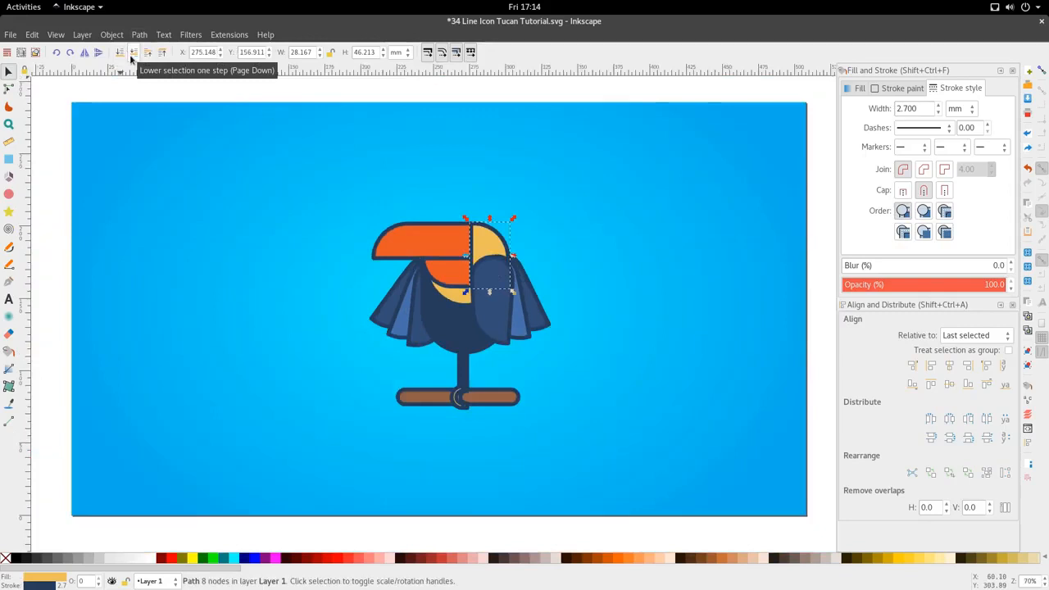
Step: Delete the straight vertical segment of the yellow head shape where it meets the beak, leaving its path open there
{"action": "scroll", "coordinate": [290, 171], "scroll_direction": "up", "scroll_amount": 2}
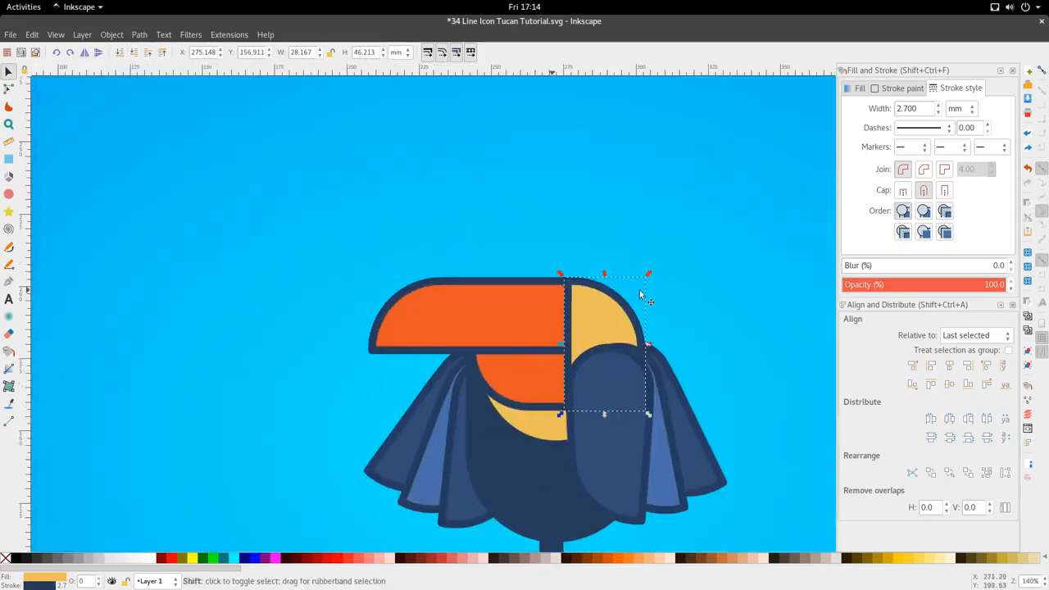
{"action": "key", "text": "n"}
{"action": "scroll", "coordinate": [564, 284], "scroll_direction": "up", "scroll_amount": 3}
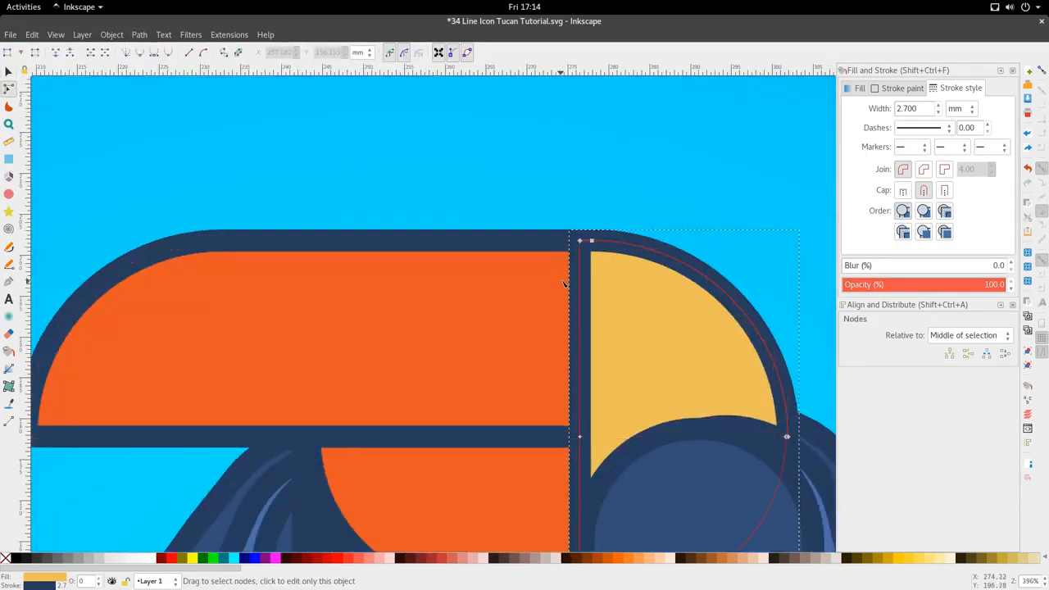
{"action": "left_click_drag", "start_coordinate": [559, 210], "coordinate": [584, 525]}
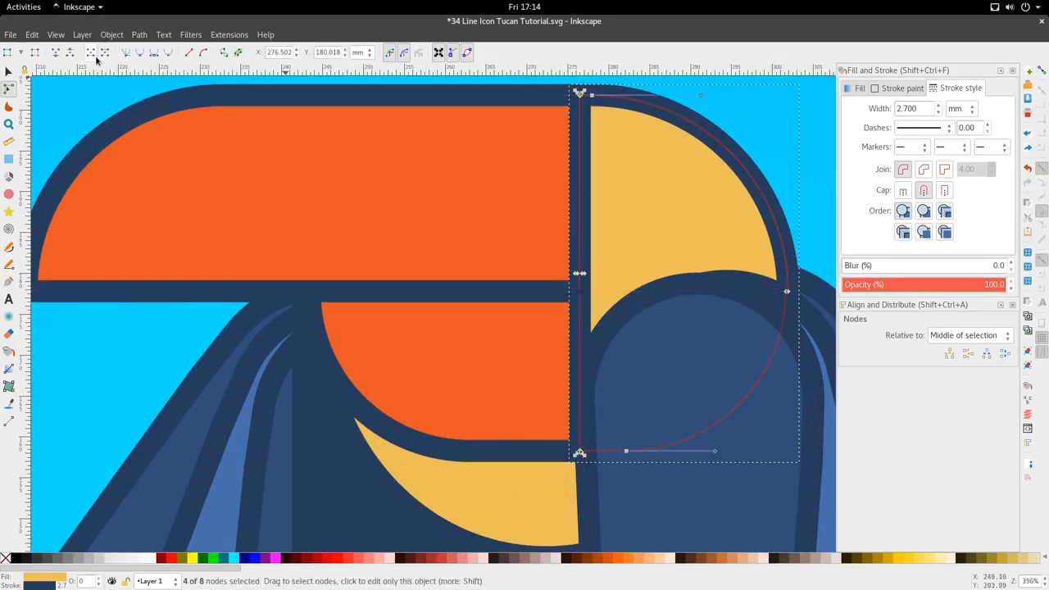
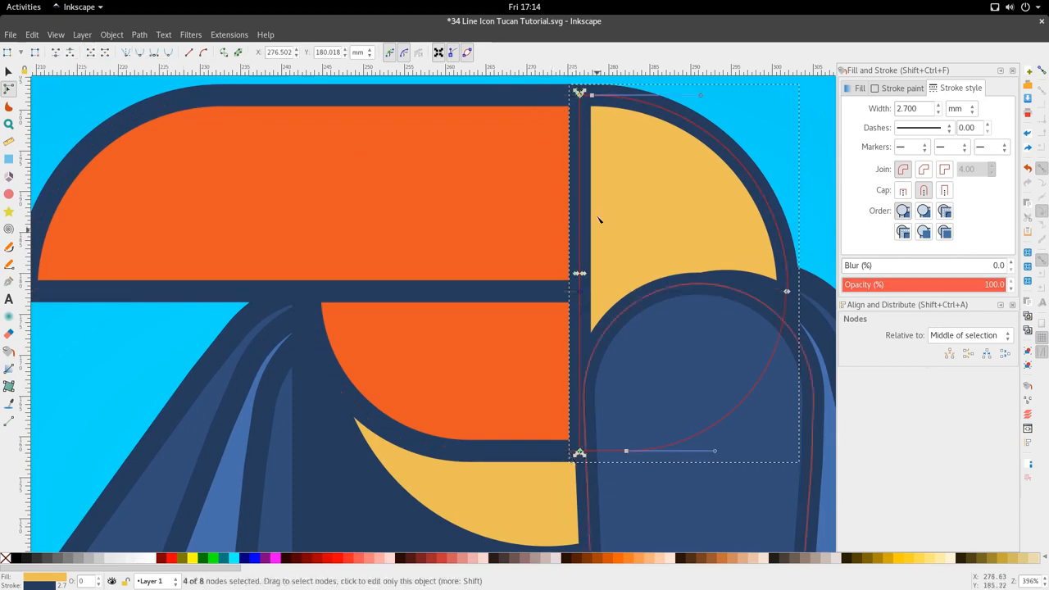
{"action": "left_click", "coordinate": [105, 53]}
{"action": "scroll", "coordinate": [513, 236], "scroll_direction": "down", "scroll_amount": 3}
{"action": "key", "text": "s"}
{"action": "left_click", "coordinate": [521, 363]}
{"action": "scroll", "coordinate": [536, 193], "scroll_direction": "up", "scroll_amount": 1}
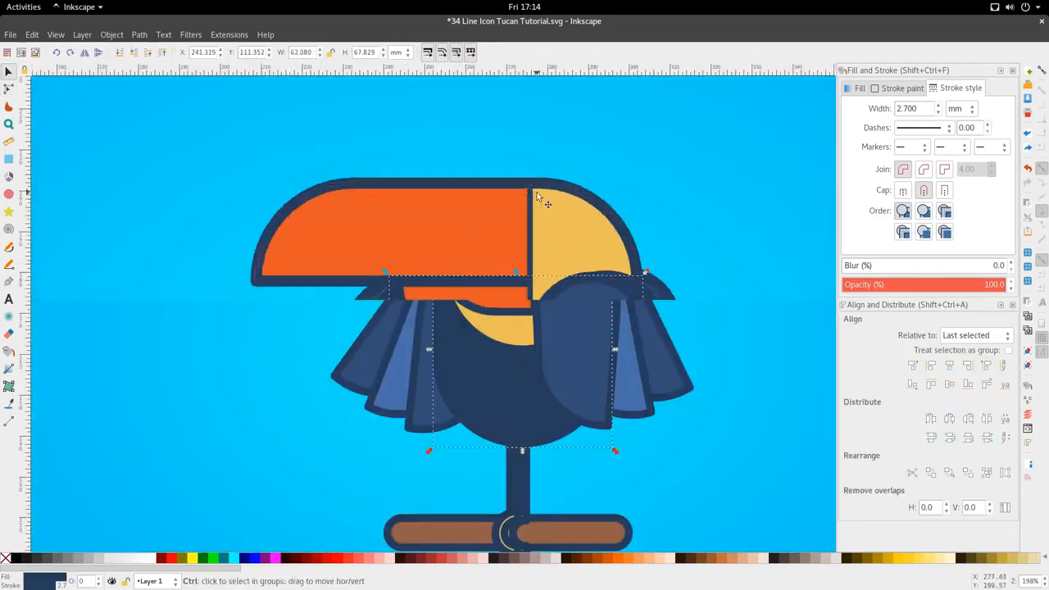
Step: Try to shift the whole yellow head shape slightly towards the beak and undo the shift
{"action": "double_click", "coordinate": [550, 216]}
{"action": "key", "text": "s"}
{"action": "left_click_drag", "start_coordinate": [542, 228], "coordinate": [536, 229]}
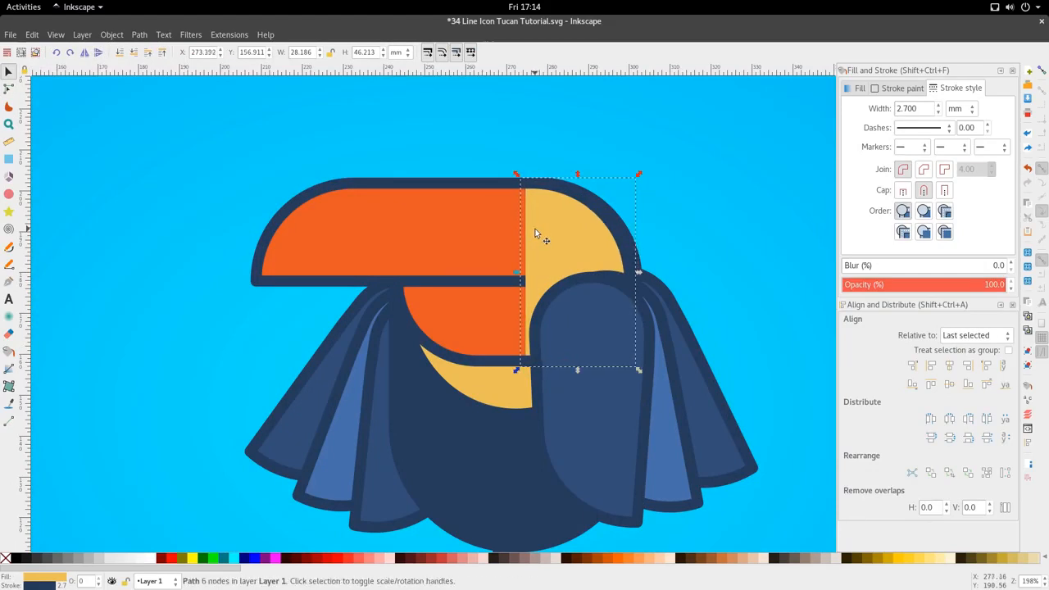
{"action": "key", "text": "ctrl+z"}
Step: Move only the two open end nodes of the yellow head shape slightly left, over the navy dividing line at the beak
{"action": "double_click", "coordinate": [535, 228]}
{"action": "left_click", "coordinate": [533, 183]}
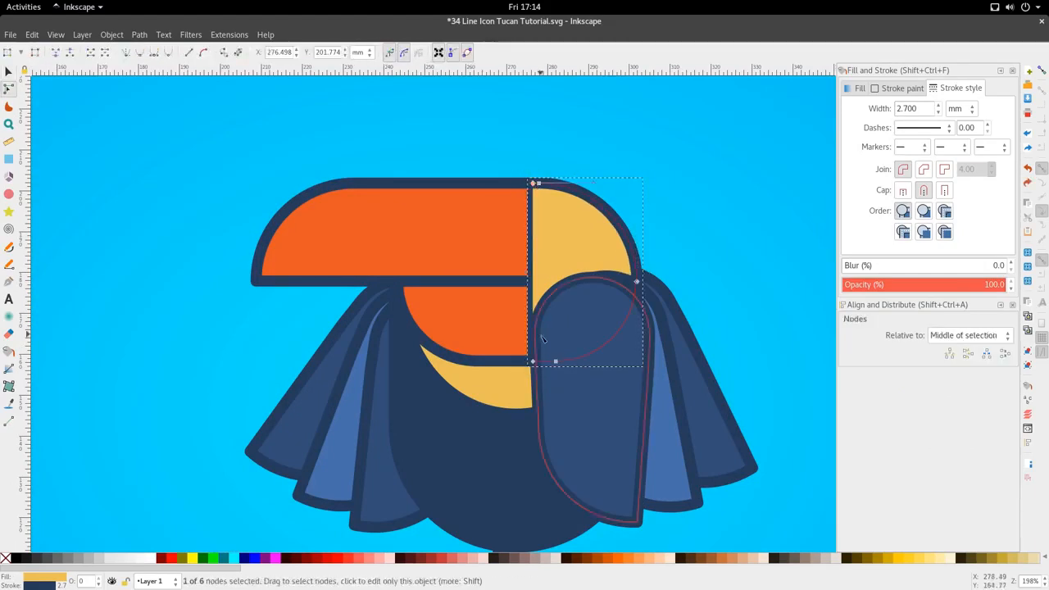
{"action": "left_click", "coordinate": [534, 362], "text": "shift"}
{"action": "left_click_drag", "start_coordinate": [533, 362], "coordinate": [526, 362]}
{"action": "key", "text": "s"}
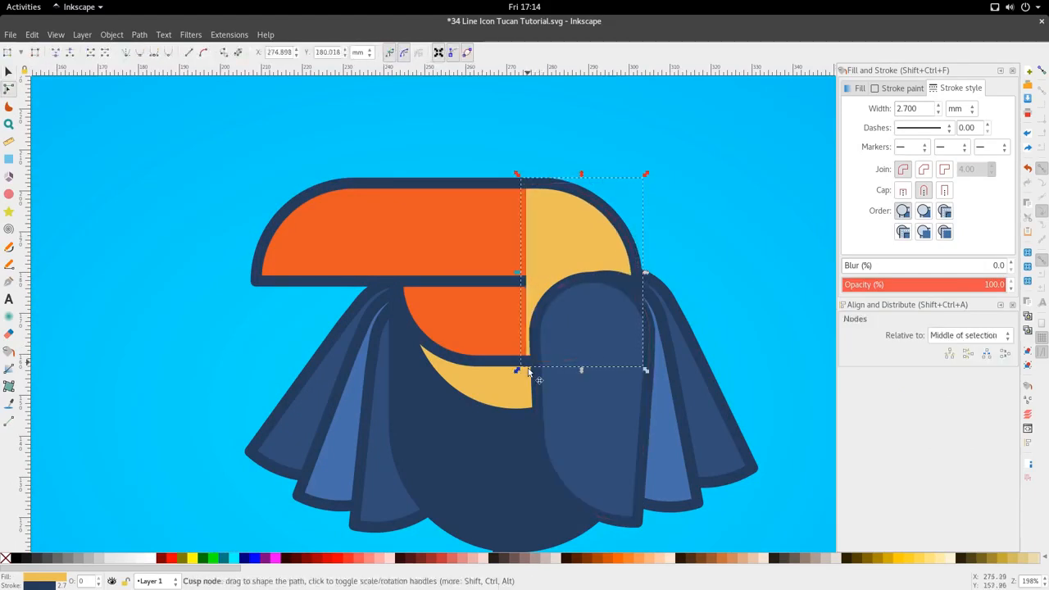
{"action": "left_click", "coordinate": [529, 373]}
{"action": "scroll", "coordinate": [529, 373], "scroll_direction": "down", "scroll_amount": 2}
{"action": "scroll", "coordinate": [508, 328], "scroll_direction": "up", "scroll_amount": 2}
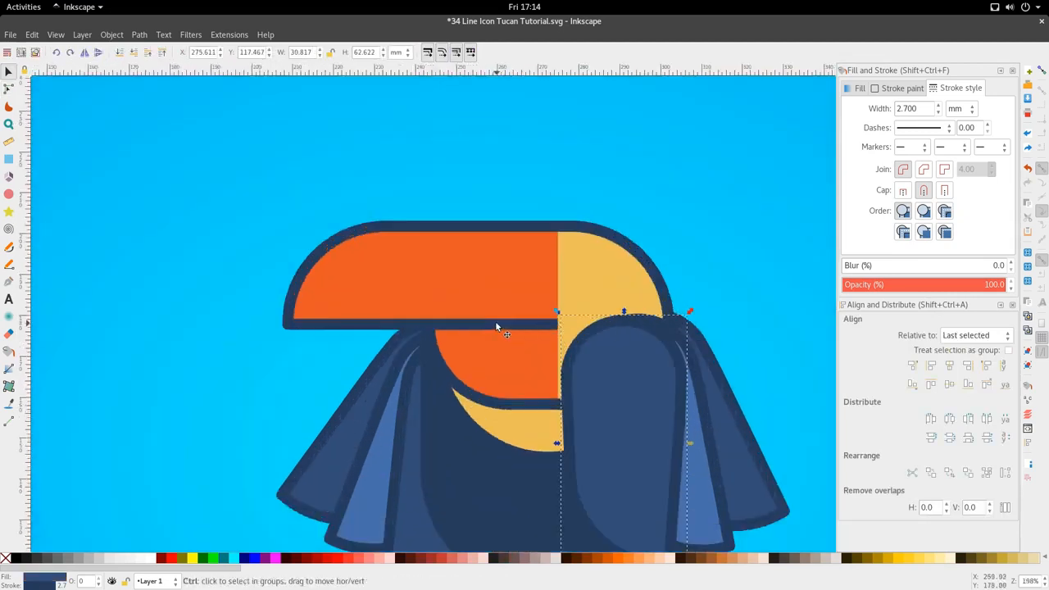
Step: Insert a node at the middle of the straight lower edge of the orange upper beak shape
{"action": "double_click", "coordinate": [499, 324]}
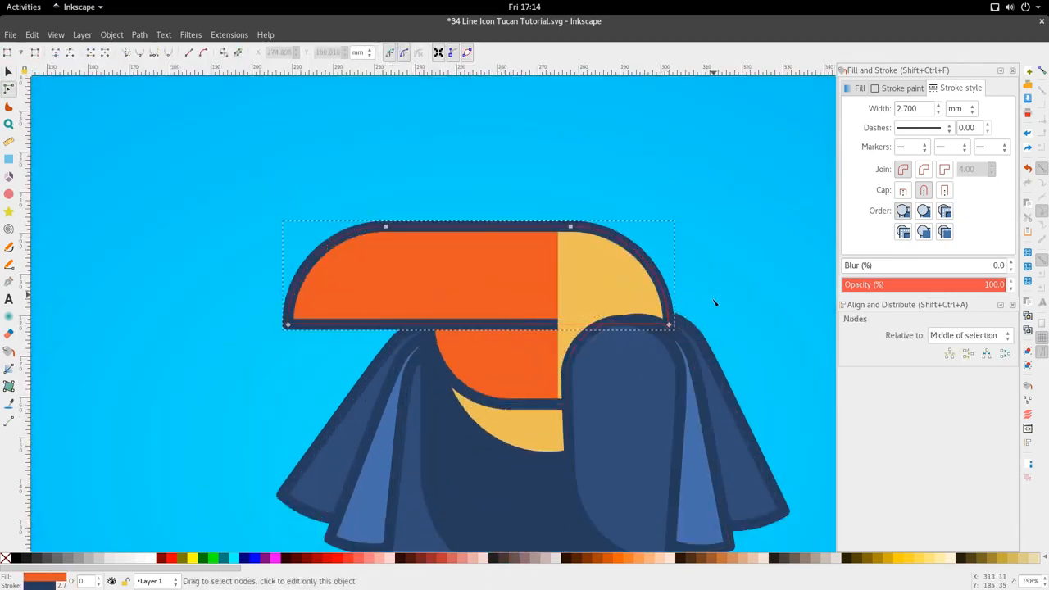
{"action": "left_click_drag", "start_coordinate": [714, 299], "coordinate": [258, 357]}
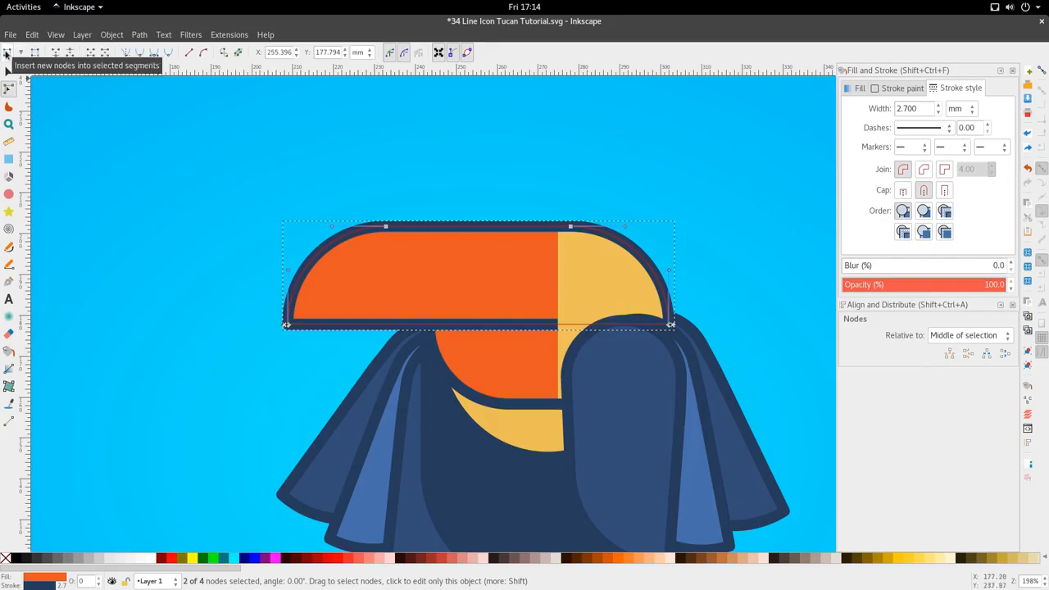
{"action": "left_click", "coordinate": [7, 54]}
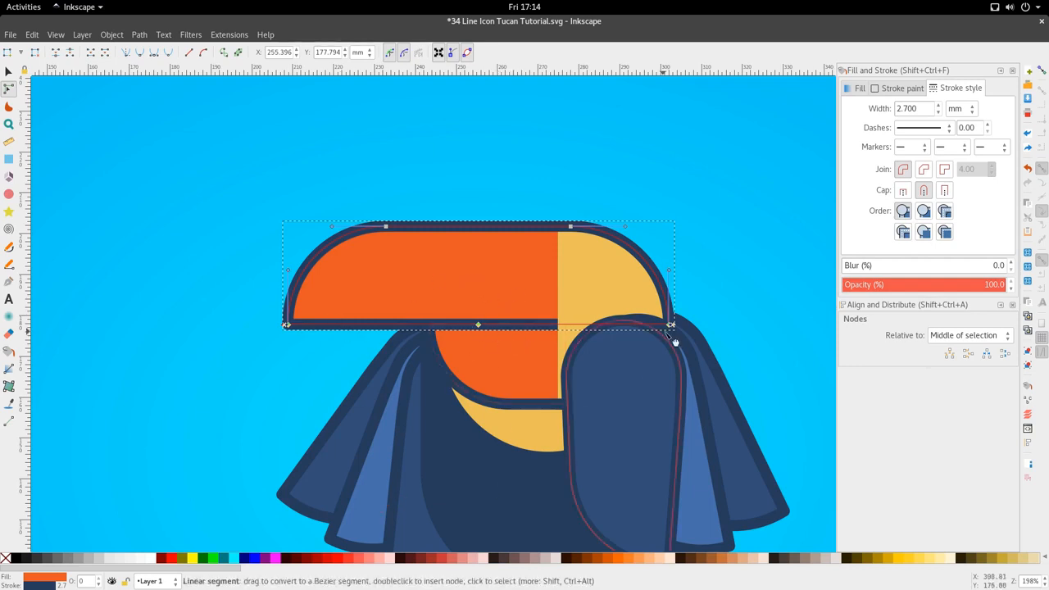
{"action": "left_click", "coordinate": [505, 348]}
{"action": "left_click", "coordinate": [492, 325]}
{"action": "left_click", "coordinate": [450, 314]}
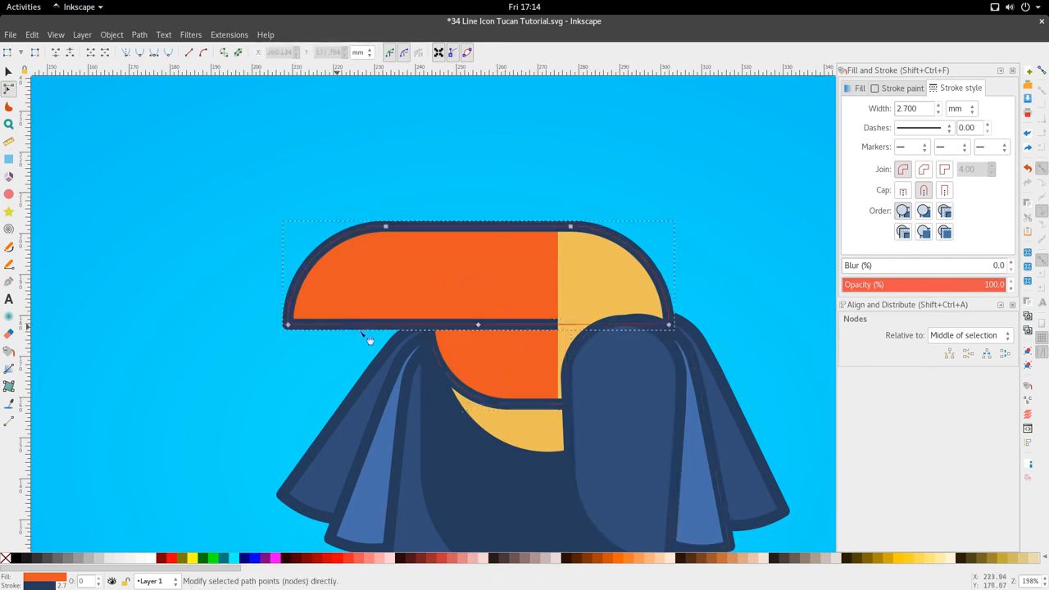
Step: Delete the upper beak's lower-edge segment between the middle node and the end node on the head side
{"action": "left_click_drag", "start_coordinate": [463, 291], "coordinate": [713, 361]}
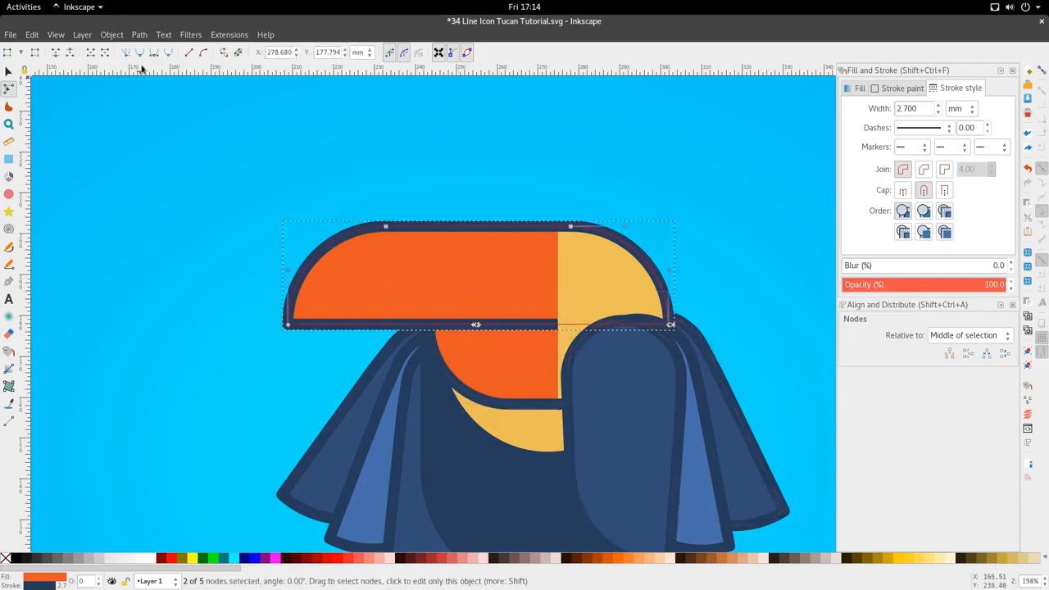
{"action": "left_click", "coordinate": [106, 53]}
{"action": "key", "text": "s"}
Step: Delete the straight top segment of the orange lower beak shape, leaving its path open towards the upper beak
{"action": "left_click", "coordinate": [484, 361]}
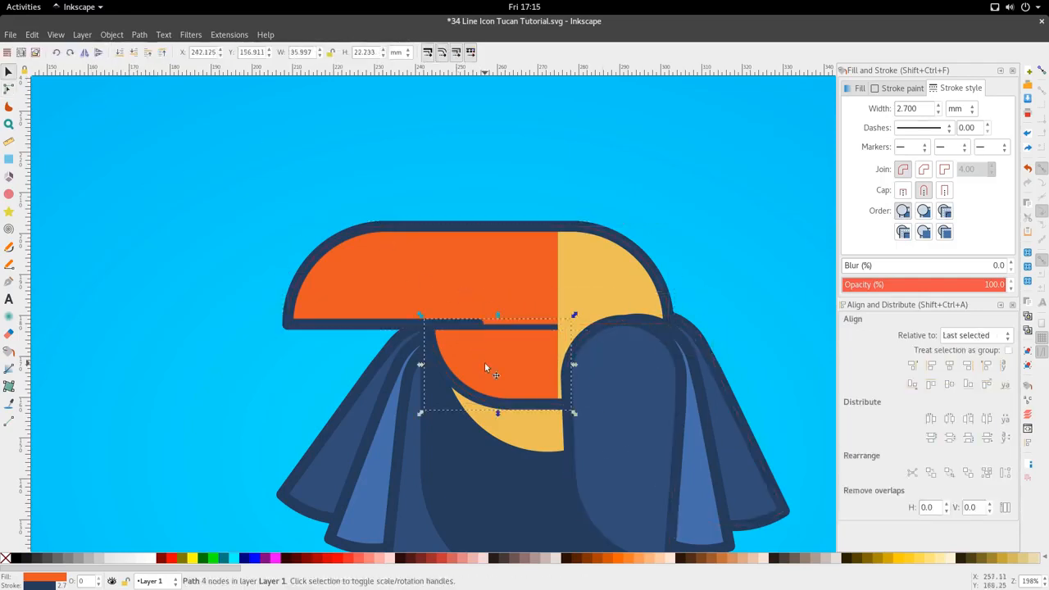
{"action": "left_click", "coordinate": [514, 323]}
{"action": "key", "text": "n"}
{"action": "key", "text": "s"}
{"action": "left_click", "coordinate": [511, 349]}
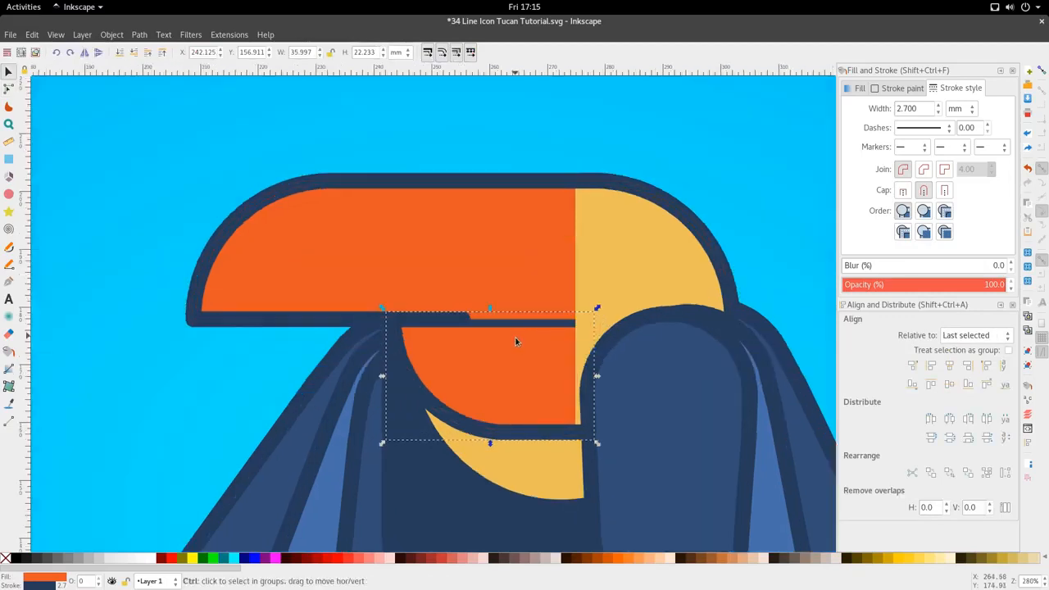
{"action": "key", "text": "n"}
{"action": "key", "text": "s"}
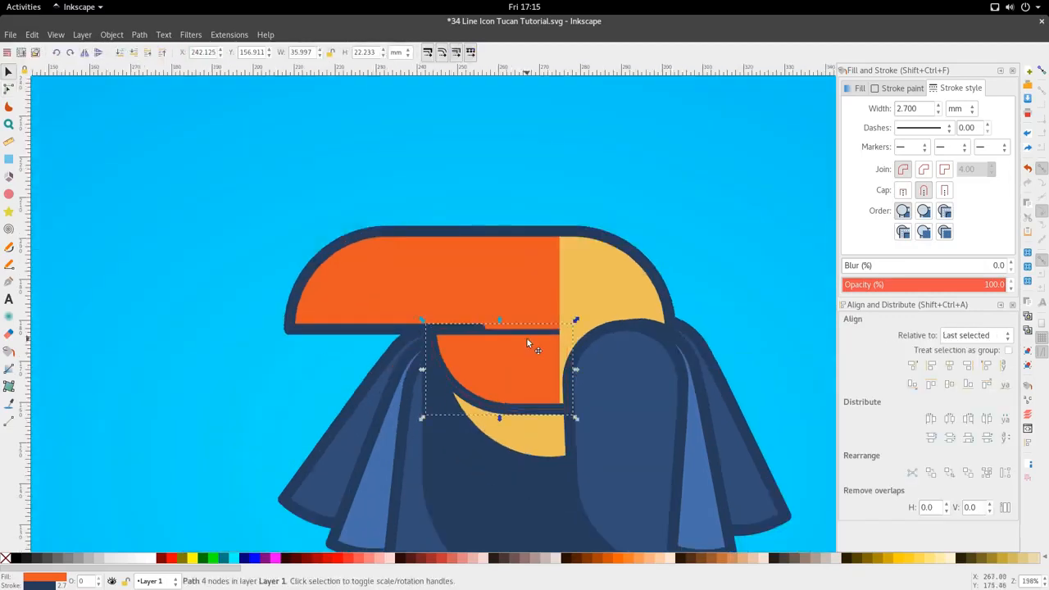
{"action": "key", "text": "n"}
{"action": "left_click_drag", "start_coordinate": [423, 301], "coordinate": [607, 370]}
{"action": "left_click", "coordinate": [104, 52]}
{"action": "key", "text": "s"}
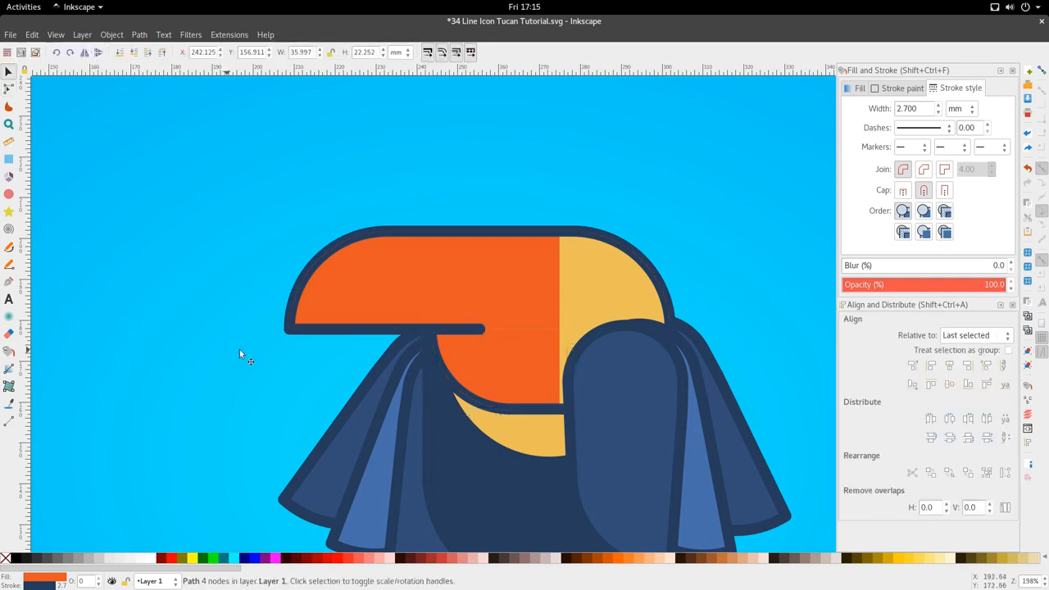
Step: Extend the upper beak's open lower line towards the head by moving its end node to about X 267.7 mm
{"action": "scroll", "coordinate": [524, 340], "scroll_direction": "up", "scroll_amount": 1}
{"action": "key", "text": "n"}
{"action": "left_click_drag", "start_coordinate": [373, 293], "coordinate": [504, 317]}
{"action": "key", "text": "s"}
{"action": "scroll", "coordinate": [638, 330], "scroll_direction": "down", "scroll_amount": 3}
{"action": "left_click", "coordinate": [498, 379]}
{"action": "key", "text": "n"}
{"action": "left_click", "coordinate": [449, 285]}
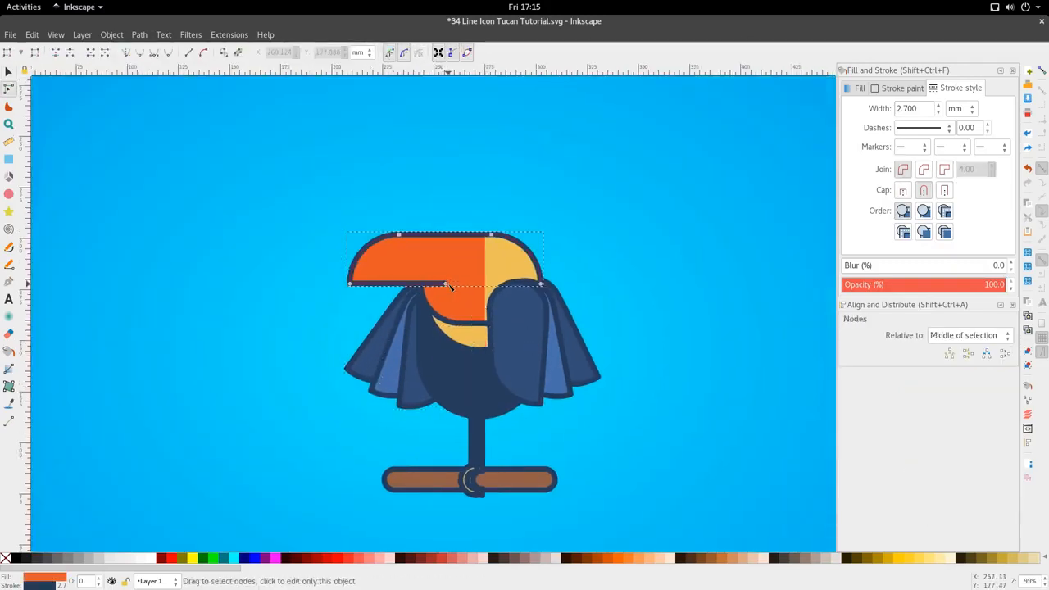
{"action": "left_click_drag", "start_coordinate": [445, 285], "coordinate": [471, 286]}
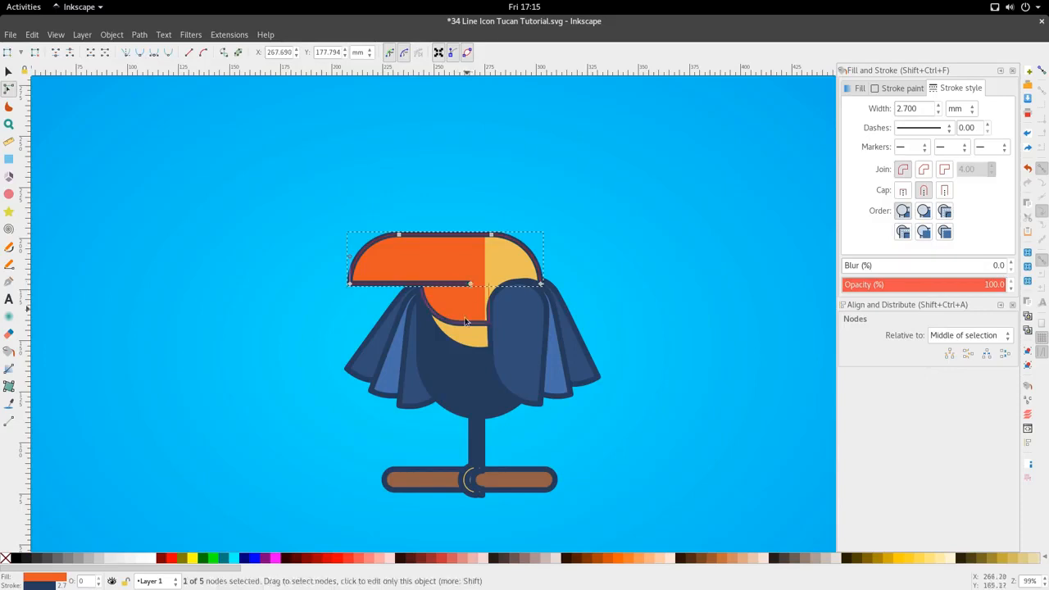
{"action": "key", "text": "s"}
Step: Lower the left yellow claw on the perch one level so it sits behind the neighbouring claw
{"action": "left_click", "coordinate": [461, 336]}
{"action": "scroll", "coordinate": [461, 337], "scroll_direction": "down", "scroll_amount": 2}
{"action": "scroll", "coordinate": [484, 450], "scroll_direction": "up", "scroll_amount": 1}
{"action": "scroll", "coordinate": [486, 453], "scroll_direction": "up", "scroll_amount": 4}
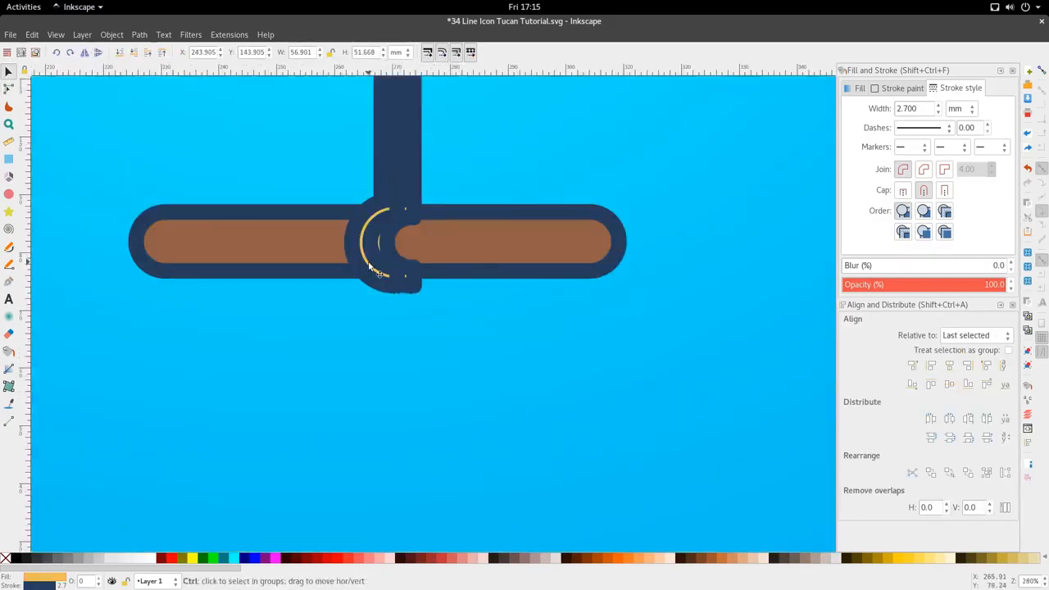
{"action": "left_click", "coordinate": [369, 269], "text": "ctrl"}
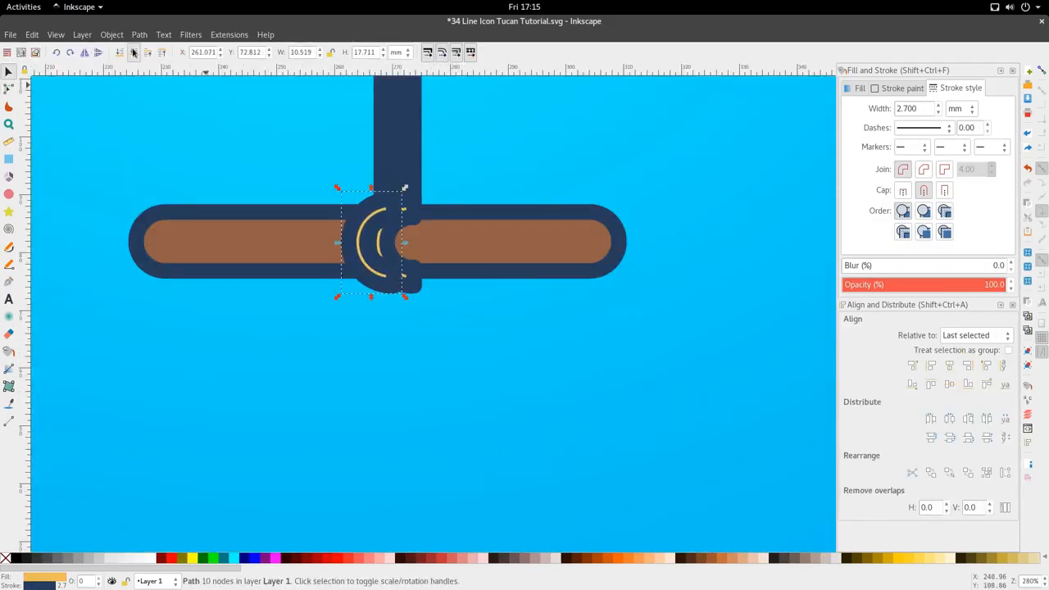
{"action": "scroll", "coordinate": [466, 318], "scroll_direction": "down", "scroll_amount": 4}
{"action": "scroll", "coordinate": [450, 287], "scroll_direction": "up", "scroll_amount": 1}
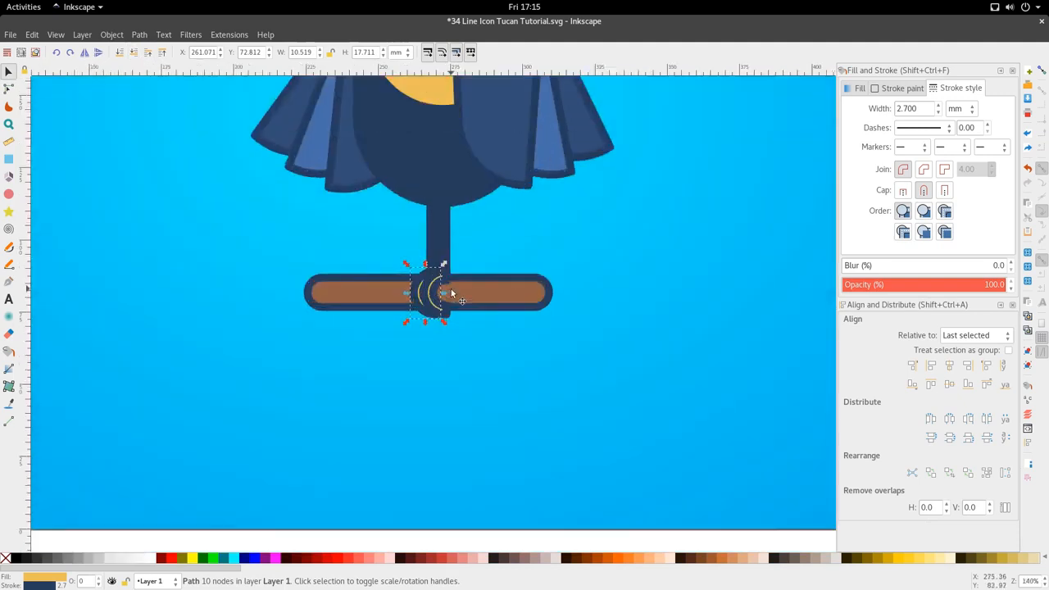
Step: Add the second claw to the selection and set the stroke width of both claws to 2 mm
{"action": "scroll", "coordinate": [445, 303], "scroll_direction": "up", "scroll_amount": 3}
{"action": "left_click", "coordinate": [443, 300], "text": "ctrl+shift"}
{"action": "scroll", "coordinate": [443, 300], "scroll_direction": "down", "scroll_amount": 2}
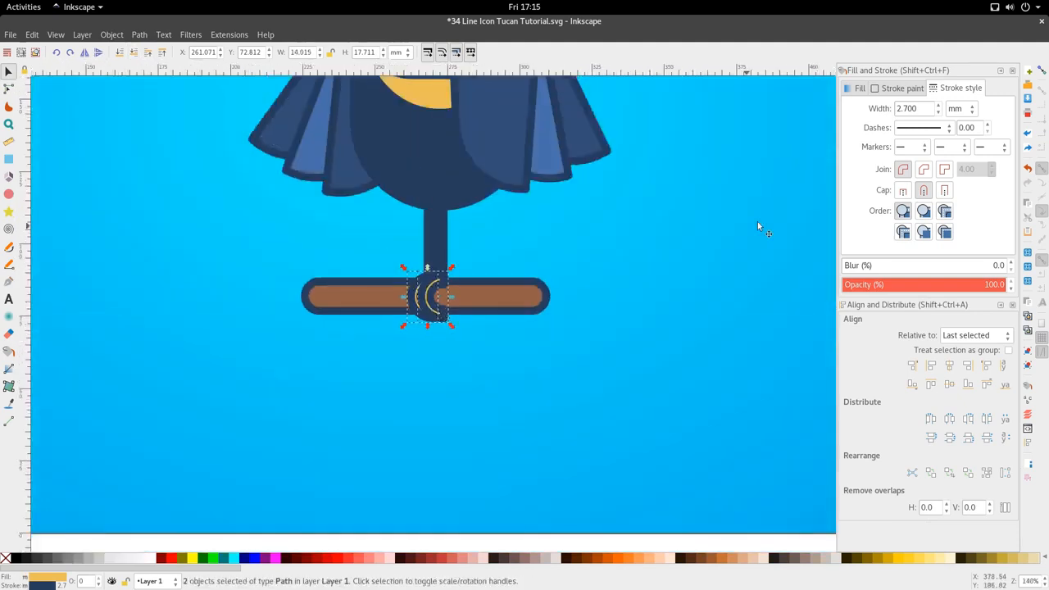
{"action": "double_click", "coordinate": [918, 107]}
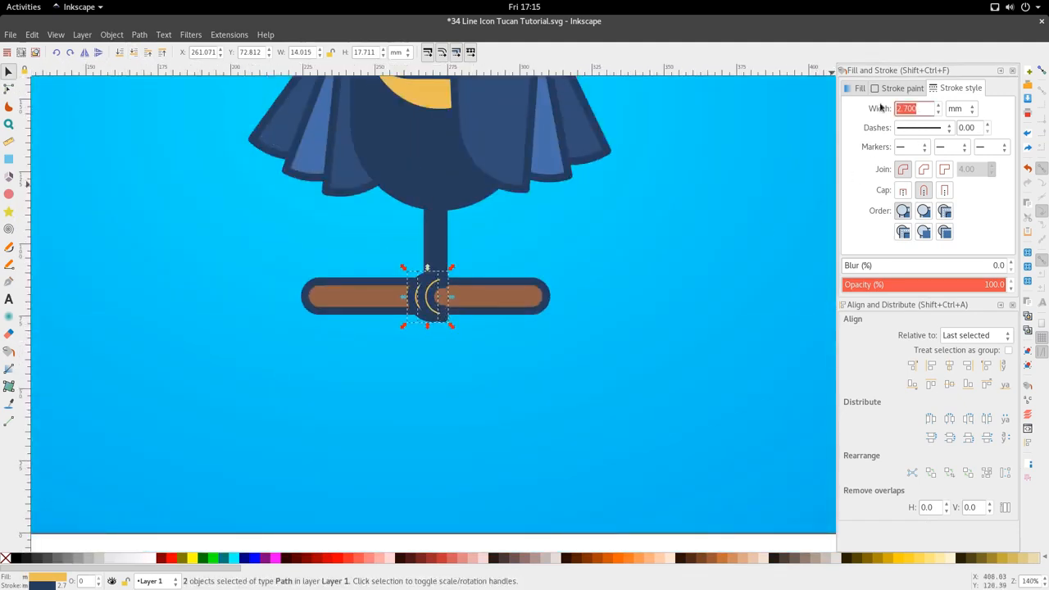
{"action": "type", "text": "2"}
{"action": "key", "text": "Return"}
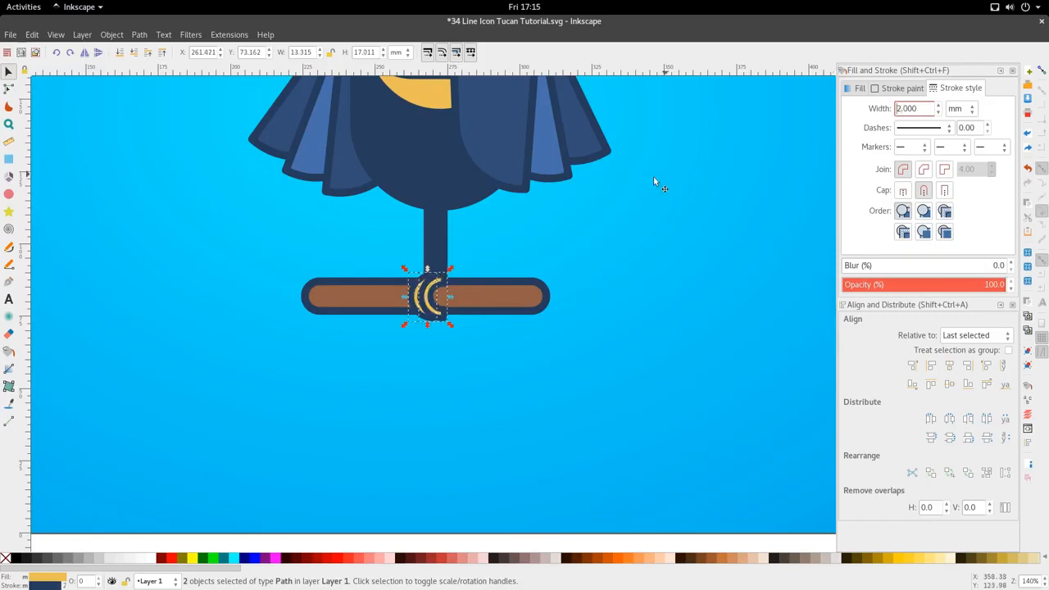
Step: Move the top node of the yellow chest shape straight up, behind the beak
{"action": "scroll", "coordinate": [606, 196], "scroll_direction": "down", "scroll_amount": 2}
{"action": "left_click", "coordinate": [566, 294]}
{"action": "scroll", "coordinate": [554, 293], "scroll_direction": "up", "scroll_amount": 4}
{"action": "scroll", "coordinate": [555, 293], "scroll_direction": "down", "scroll_amount": 1}
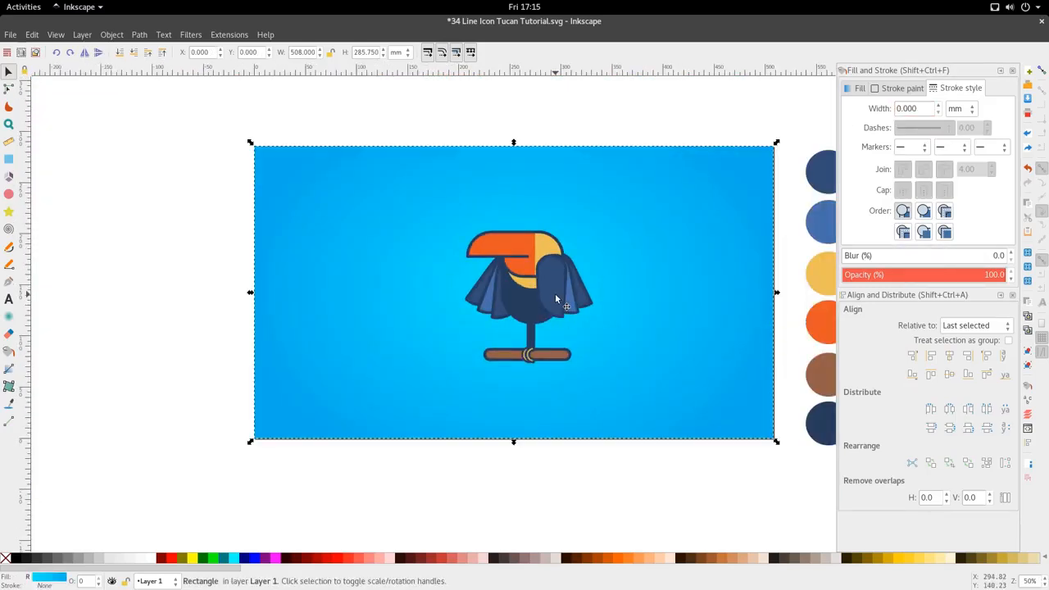
{"action": "scroll", "coordinate": [523, 291], "scroll_direction": "up", "scroll_amount": 2}
{"action": "left_click_drag", "start_coordinate": [520, 286], "coordinate": [524, 309]}
{"action": "key", "text": "F2"}
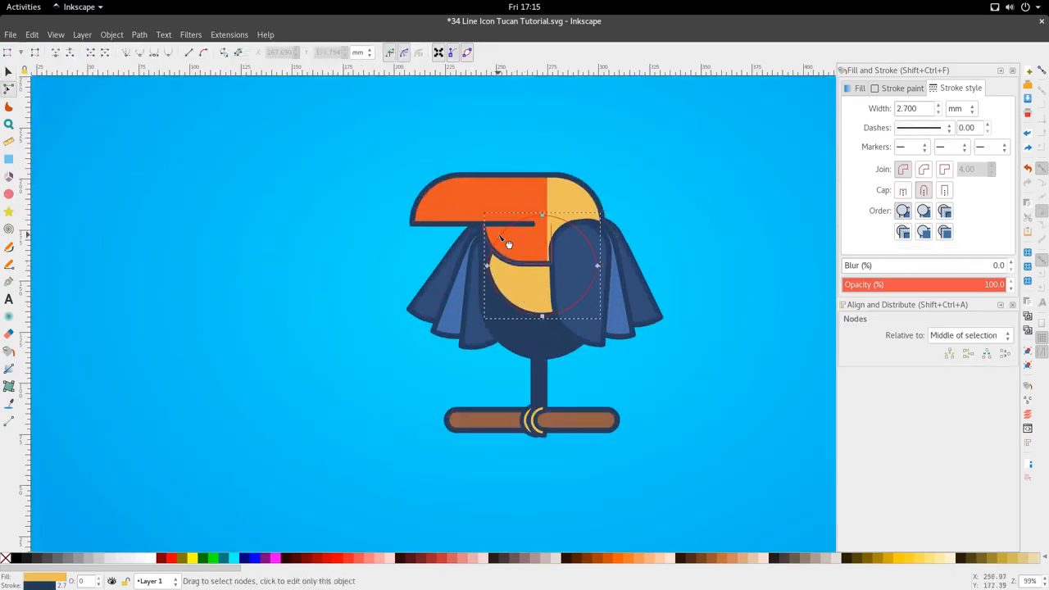
{"action": "left_click_drag", "start_coordinate": [542, 215], "coordinate": [542, 198]}
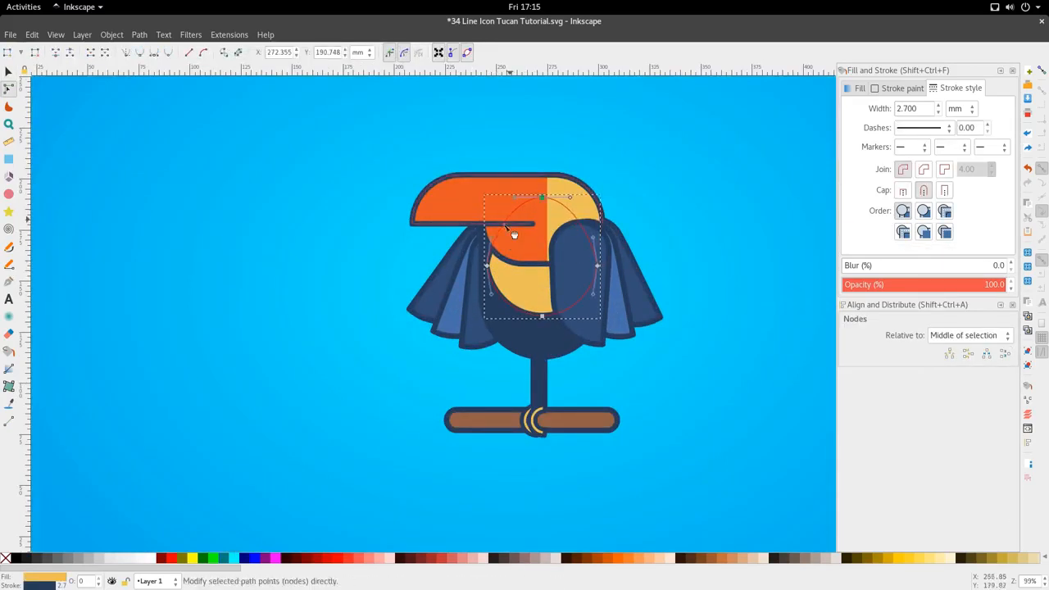
Step: Reshape the left side of the yellow chest by stretching the upper handle of its left node upwards
{"action": "left_click_drag", "start_coordinate": [513, 235], "coordinate": [504, 234]}
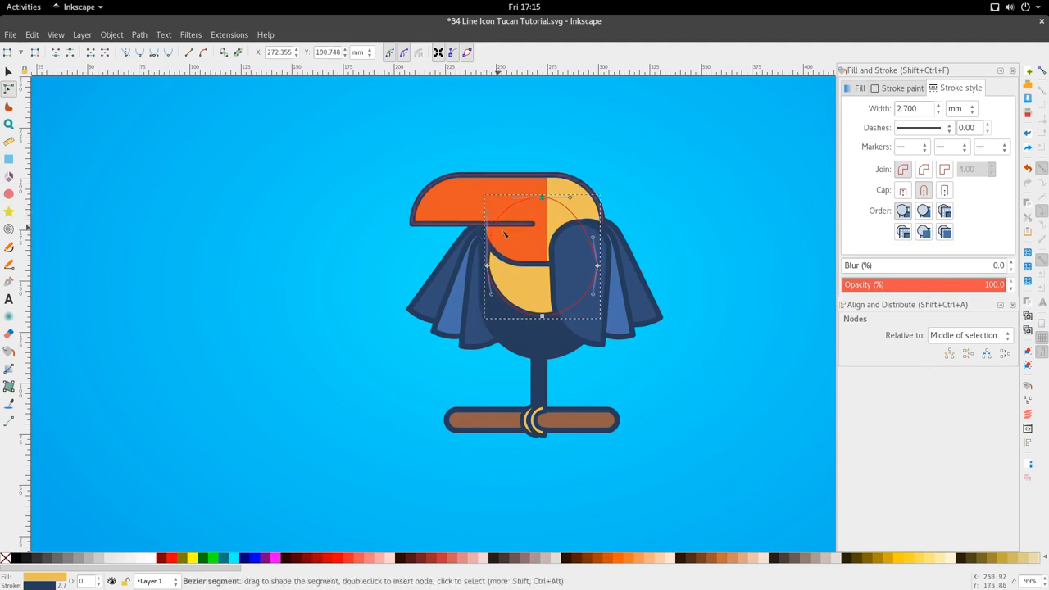
{"action": "key", "text": "F1"}
{"action": "key", "text": "F2"}
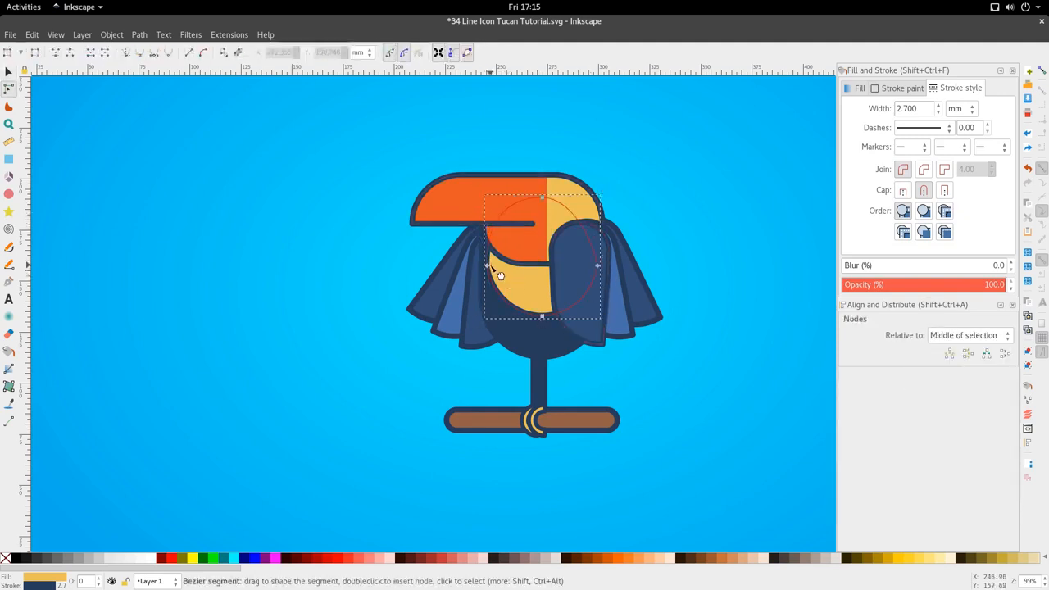
{"action": "left_click", "coordinate": [489, 267]}
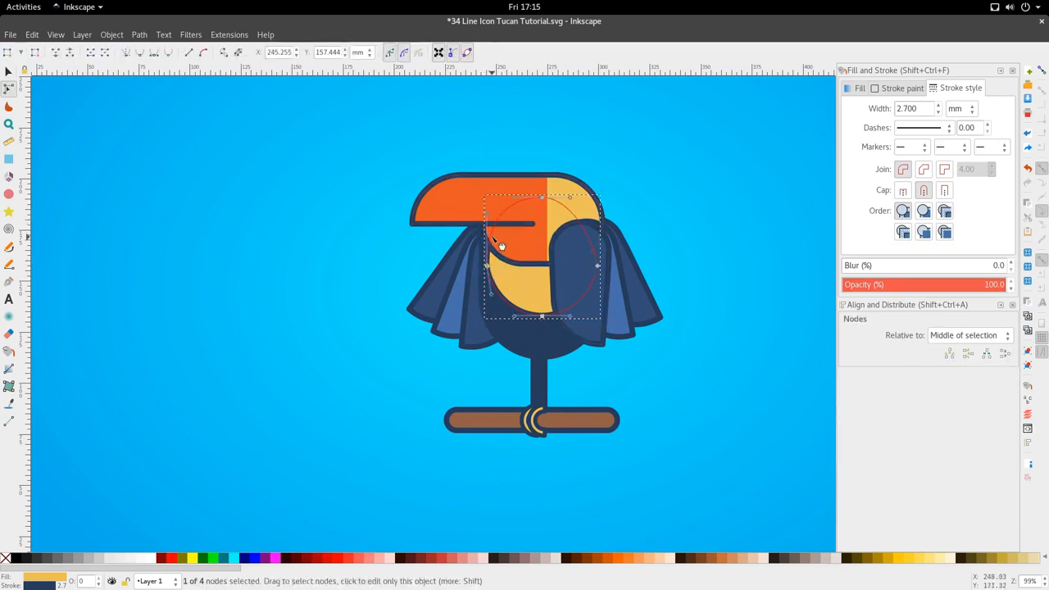
{"action": "left_click_drag", "start_coordinate": [488, 222], "coordinate": [486, 186]}
{"action": "key", "text": "F1"}
{"action": "scroll", "coordinate": [459, 301], "scroll_direction": "down", "scroll_amount": 2}
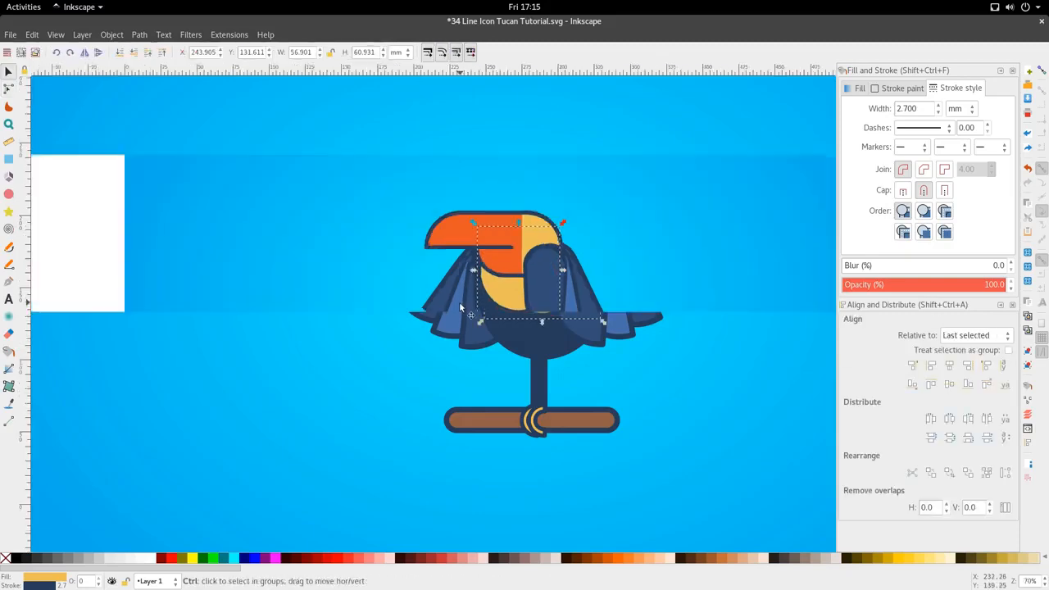
{"action": "left_click", "coordinate": [468, 355]}
{"action": "scroll", "coordinate": [467, 355], "scroll_direction": "down", "scroll_amount": 1}
{"action": "left_click", "coordinate": [467, 362]}
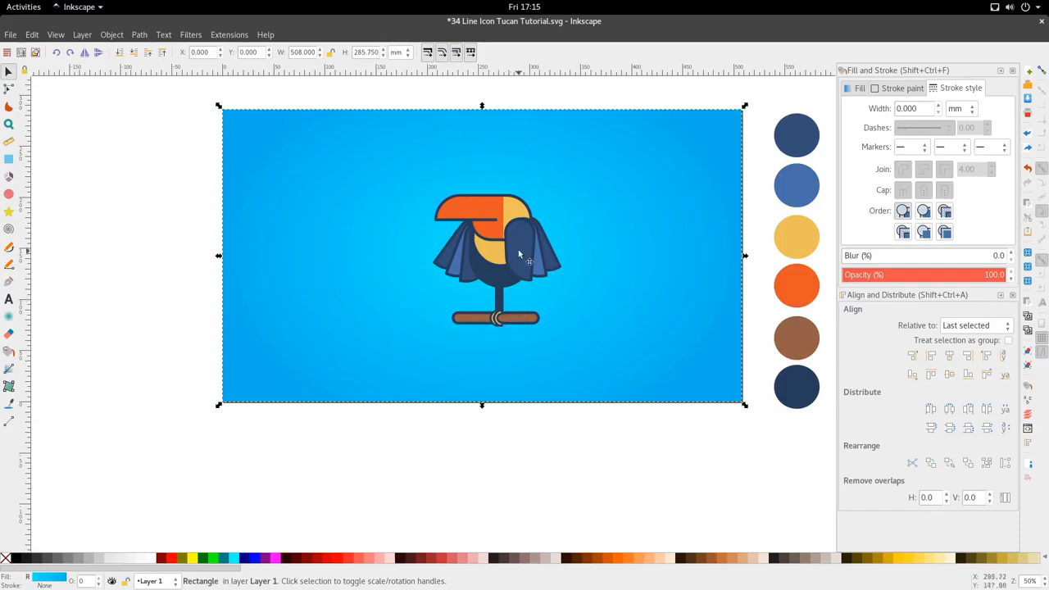
Step: Shift the tip nodes of the light blue and outermost feathers of the right wing slightly down and outward
{"action": "scroll", "coordinate": [503, 282], "scroll_direction": "up", "scroll_amount": 1, "text": "ctrl"}
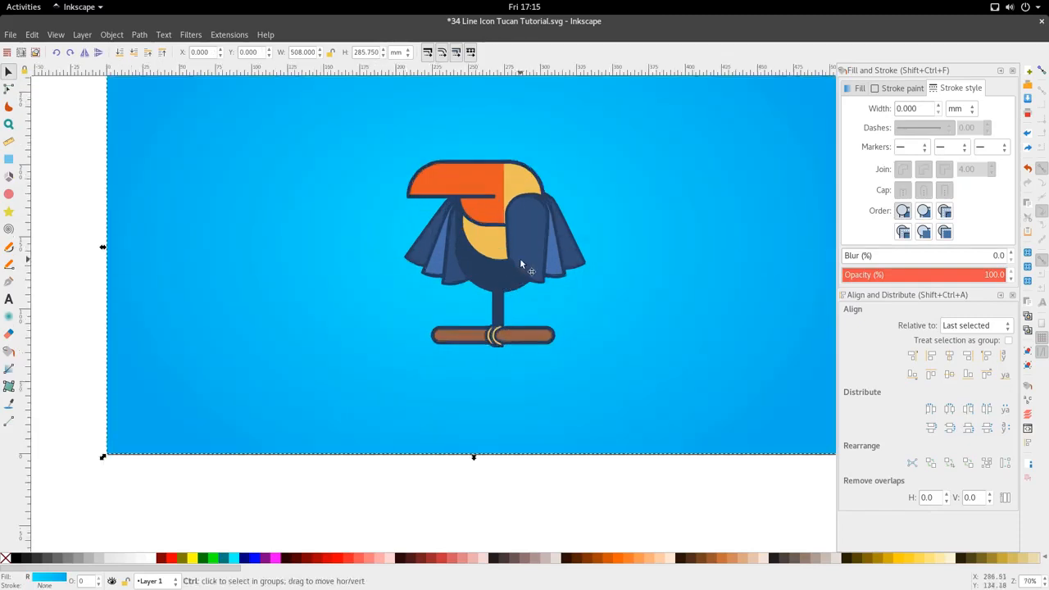
{"action": "scroll", "coordinate": [522, 264], "scroll_direction": "up", "scroll_amount": 3, "text": "ctrl"}
{"action": "scroll", "coordinate": [599, 238], "scroll_direction": "down", "scroll_amount": 3, "text": "ctrl"}
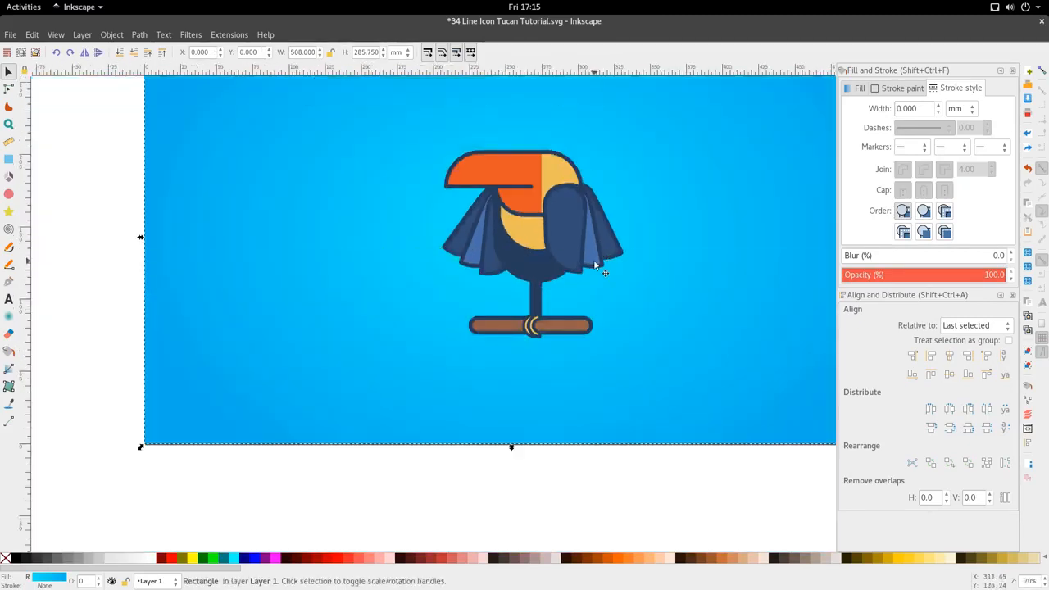
{"action": "double_click", "coordinate": [596, 263]}
{"action": "left_click", "coordinate": [599, 265]}
{"action": "left_click", "coordinate": [621, 246], "text": "shift"}
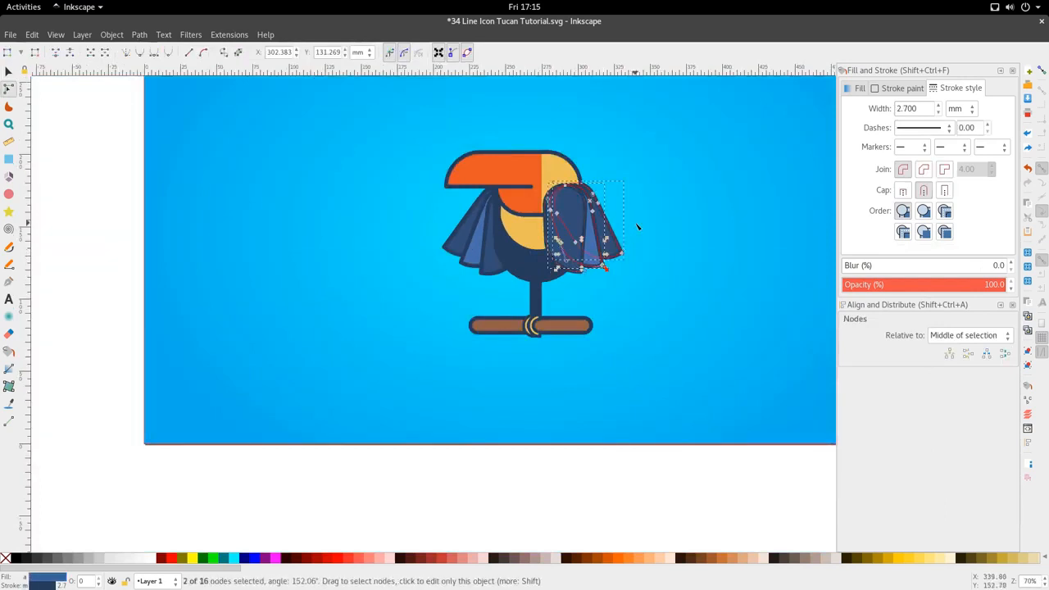
{"action": "left_click_drag", "start_coordinate": [635, 223], "coordinate": [553, 287]}
{"action": "key", "text": "s"}
{"action": "scroll", "coordinate": [531, 250], "scroll_direction": "up", "scroll_amount": 1}
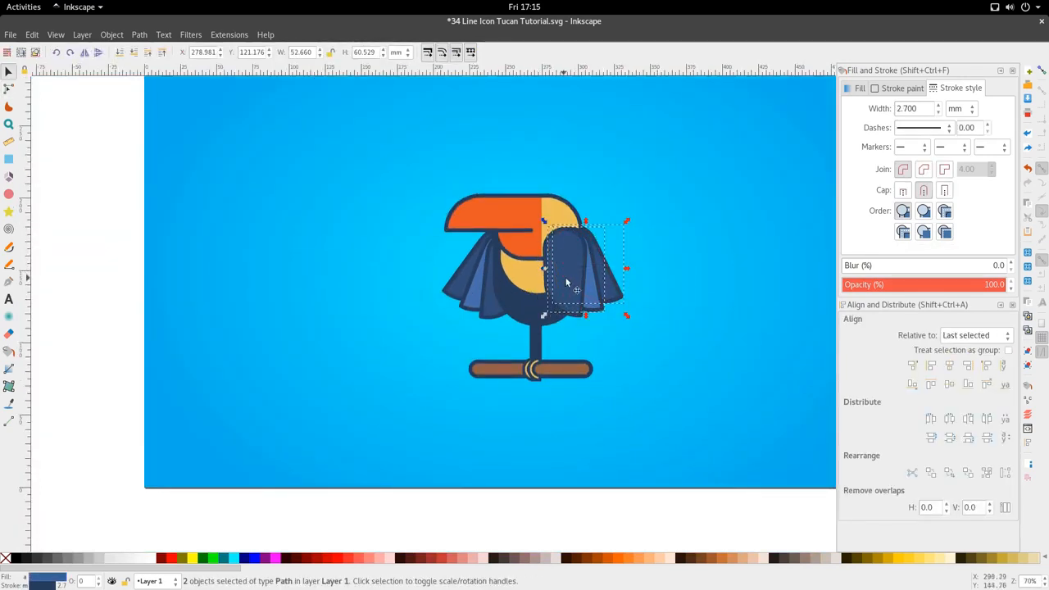
Step: Draw a navy eye circle about 5.3 mm wide without an outline, placed on the yellow face just beside the orange beak
{"action": "scroll", "coordinate": [550, 269], "scroll_direction": "up", "scroll_amount": 1, "text": "ctrl"}
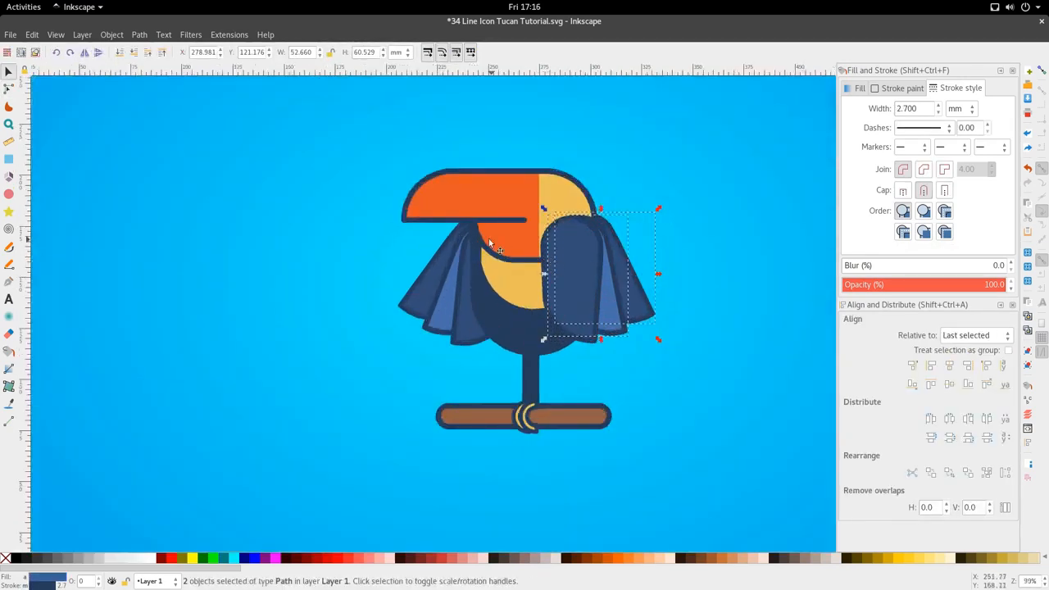
{"action": "left_click", "coordinate": [9, 194]}
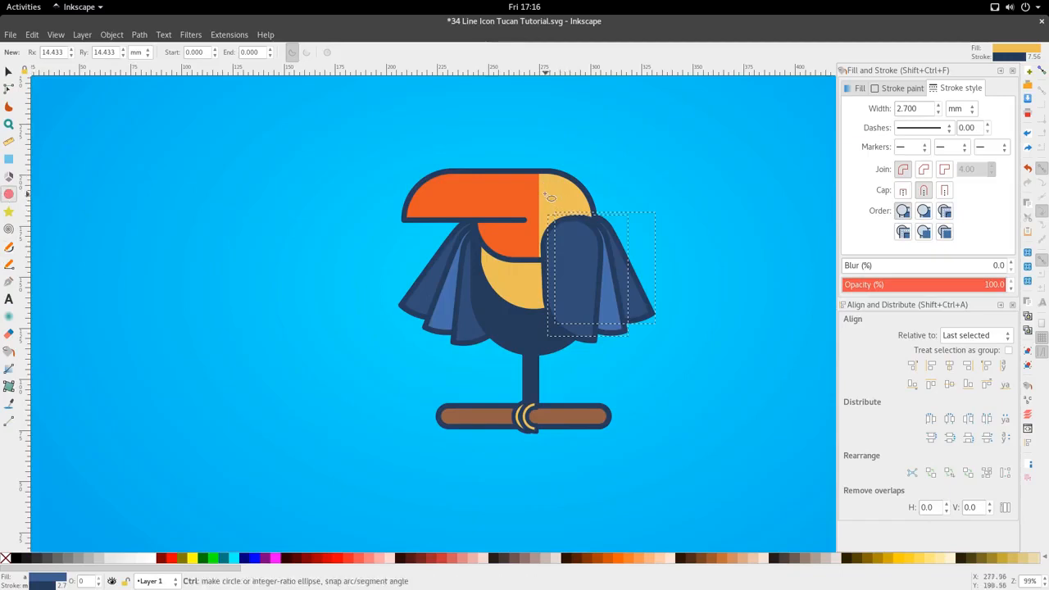
{"action": "left_click_drag", "start_coordinate": [533, 181], "coordinate": [547, 196]}
{"action": "key", "text": "d"}
{"action": "left_click", "coordinate": [563, 218]}
{"action": "key", "text": "s"}
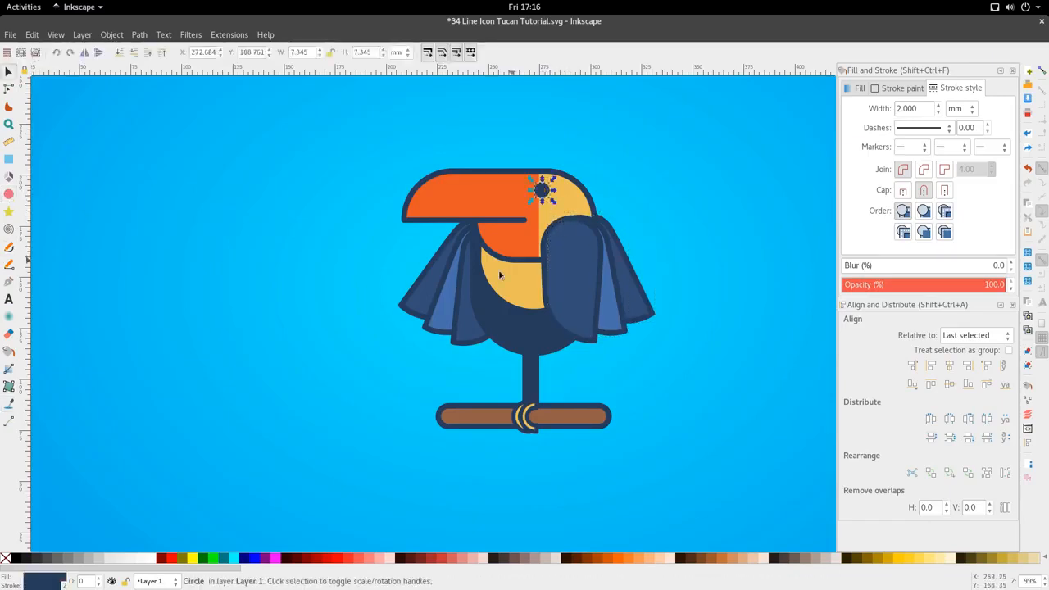
{"action": "left_click", "coordinate": [5, 558], "text": "shift"}
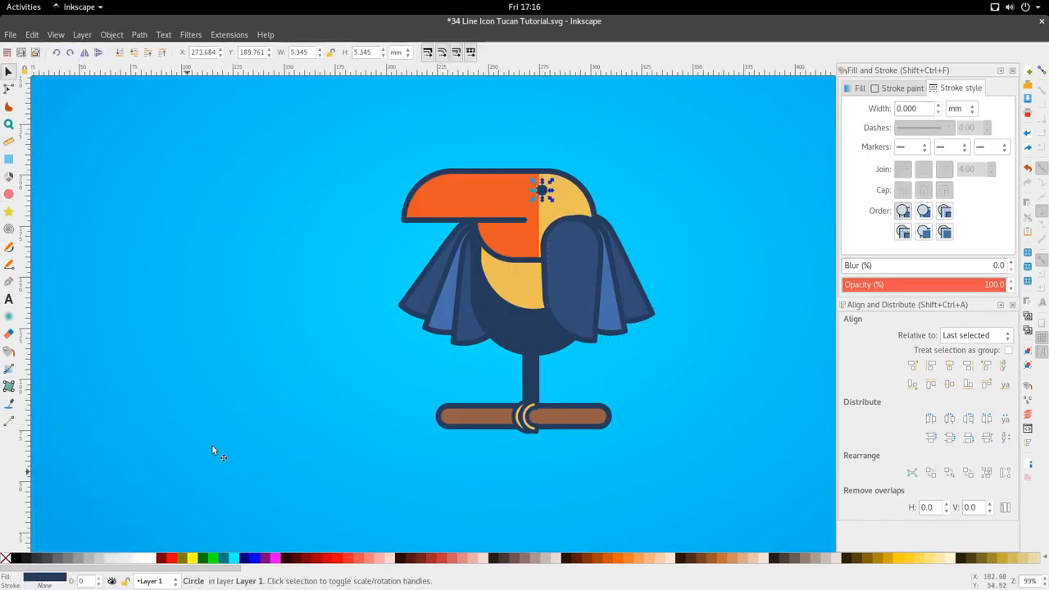
{"action": "left_click_drag", "start_coordinate": [500, 206], "coordinate": [509, 217]}
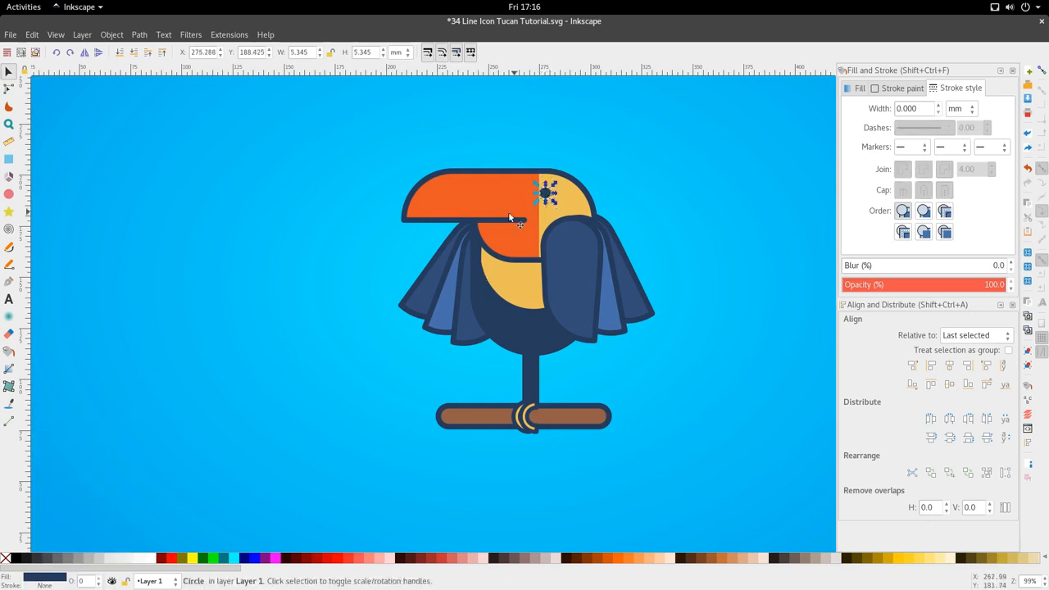
Step: Draw a rectangle about 6.7 by 38.8 mm vertically across the orange beak and place a duplicate about 14.2 mm wide to its right
{"action": "left_click", "coordinate": [9, 159]}
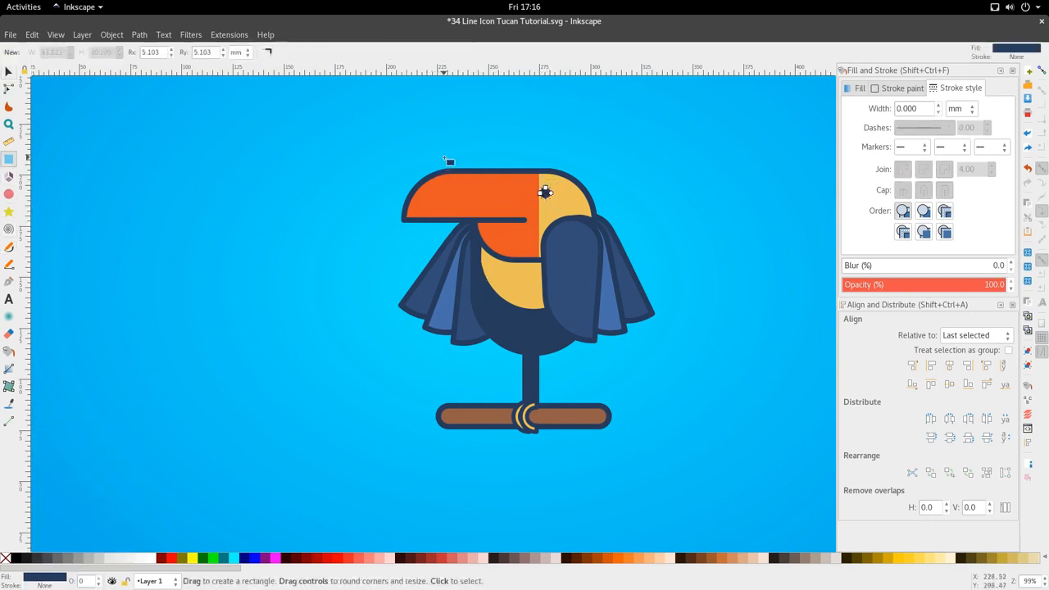
{"action": "left_click_drag", "start_coordinate": [444, 158], "coordinate": [458, 237]}
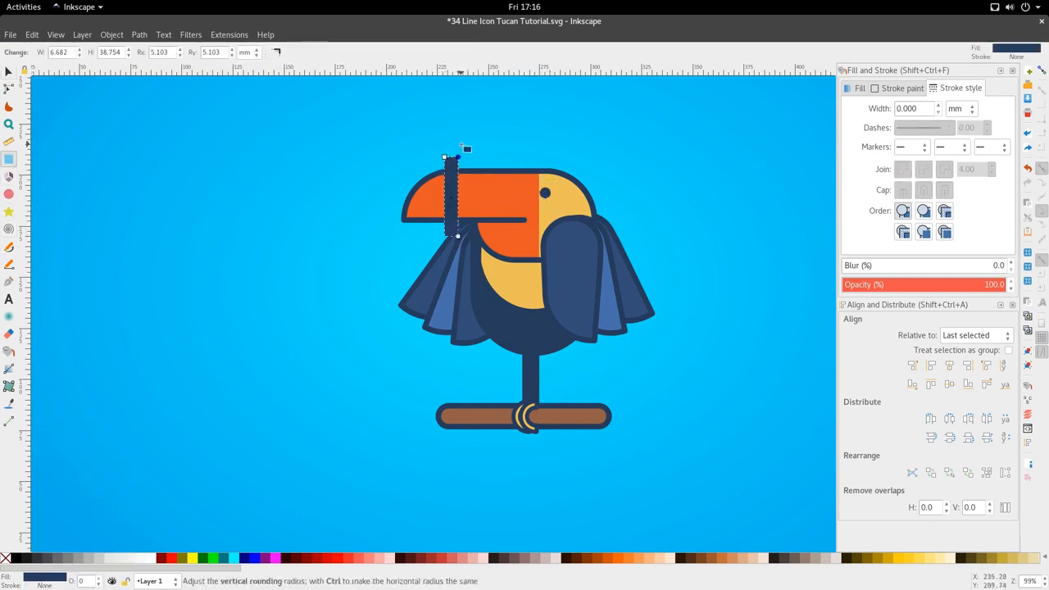
{"action": "key", "text": "s"}
{"action": "key", "text": "ctrl+d"}
{"action": "left_click_drag", "start_coordinate": [452, 200], "coordinate": [499, 204]}
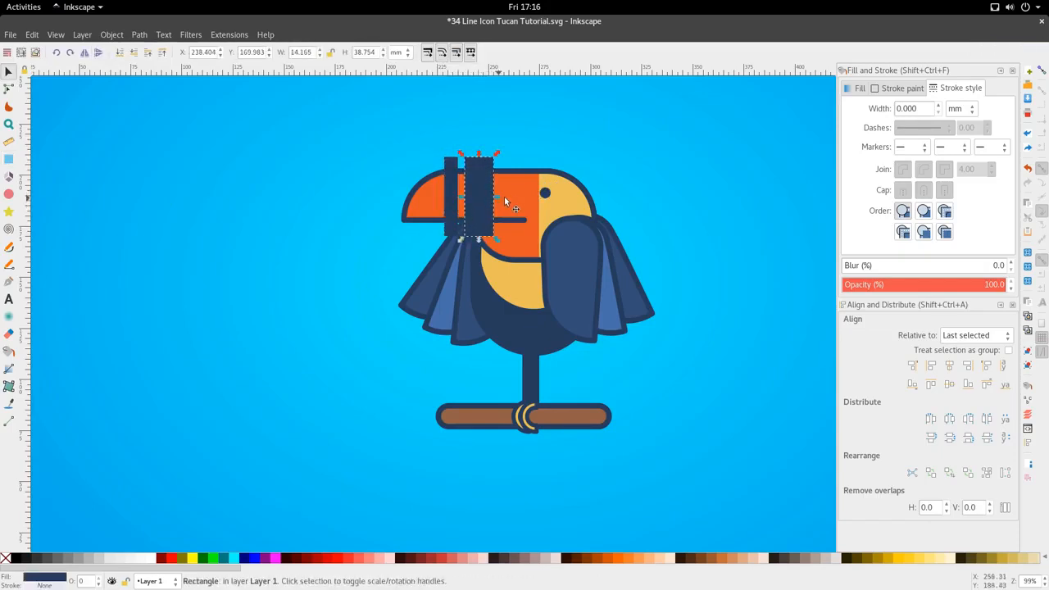
Step: Duplicate the orange upper beak shape and raise the copy to the top of the stack
{"action": "left_click", "coordinate": [513, 198]}
{"action": "key", "text": "ctrl+d"}
{"action": "key", "text": "Home"}
Step: Unite the two vertical rectangles over the beak into one path with Union
{"action": "scroll", "coordinate": [461, 162], "scroll_direction": "up", "scroll_amount": 2}
{"action": "left_click", "coordinate": [482, 165]}
{"action": "left_click", "coordinate": [450, 167], "text": "shift"}
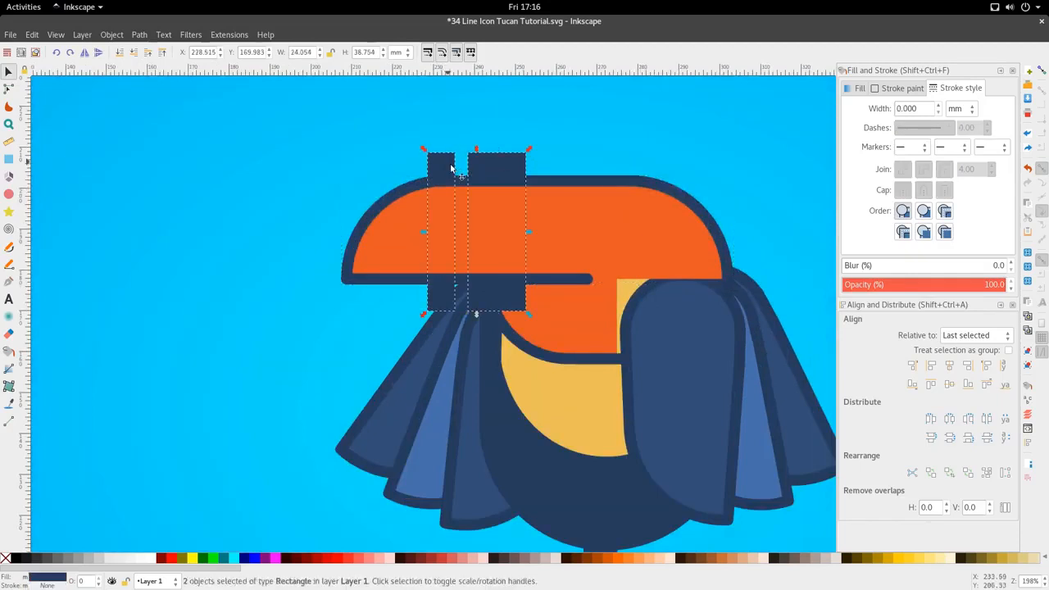
{"action": "left_click", "coordinate": [146, 35]}
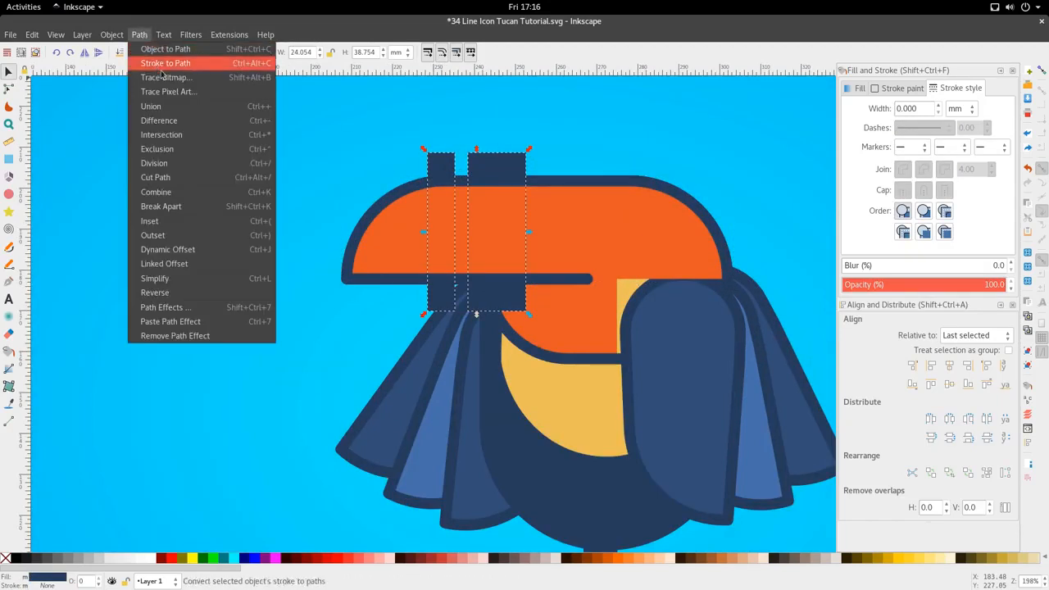
{"action": "left_click", "coordinate": [178, 106]}
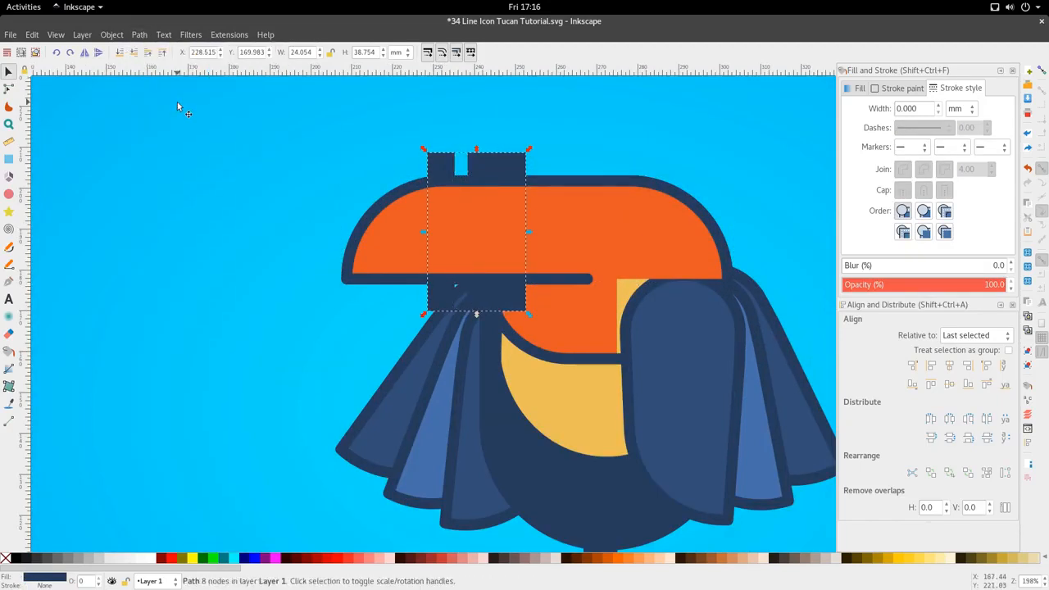
Step: Intersect the united rectangles with the duplicated upper beak to trim the stripes to the beak's shape
{"action": "left_click", "coordinate": [642, 237], "text": "shift"}
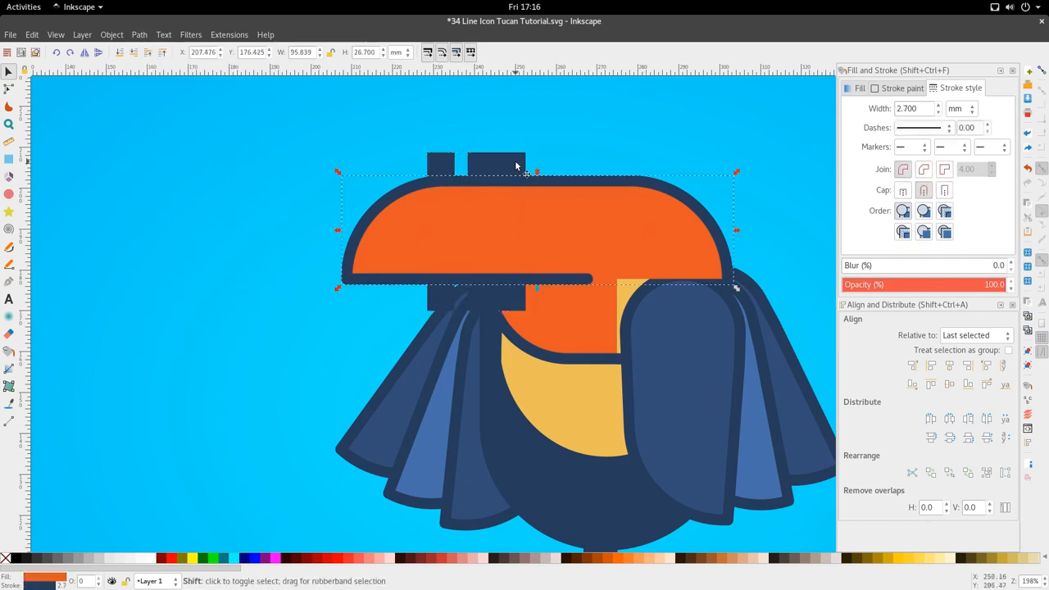
{"action": "left_click", "coordinate": [146, 38]}
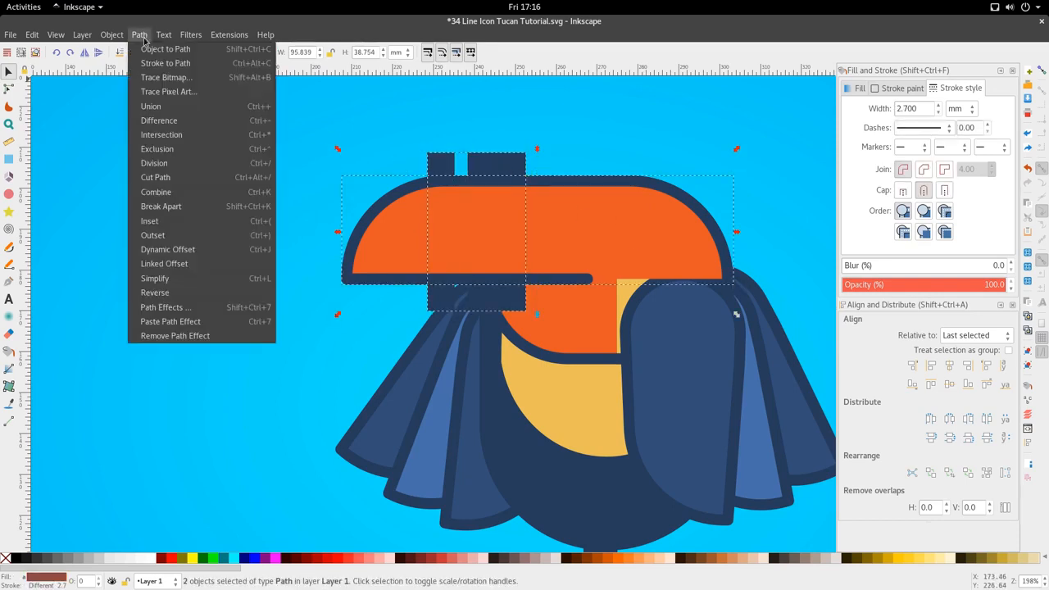
{"action": "left_click", "coordinate": [173, 135]}
{"action": "scroll", "coordinate": [527, 243], "scroll_direction": "down", "scroll_amount": 1}
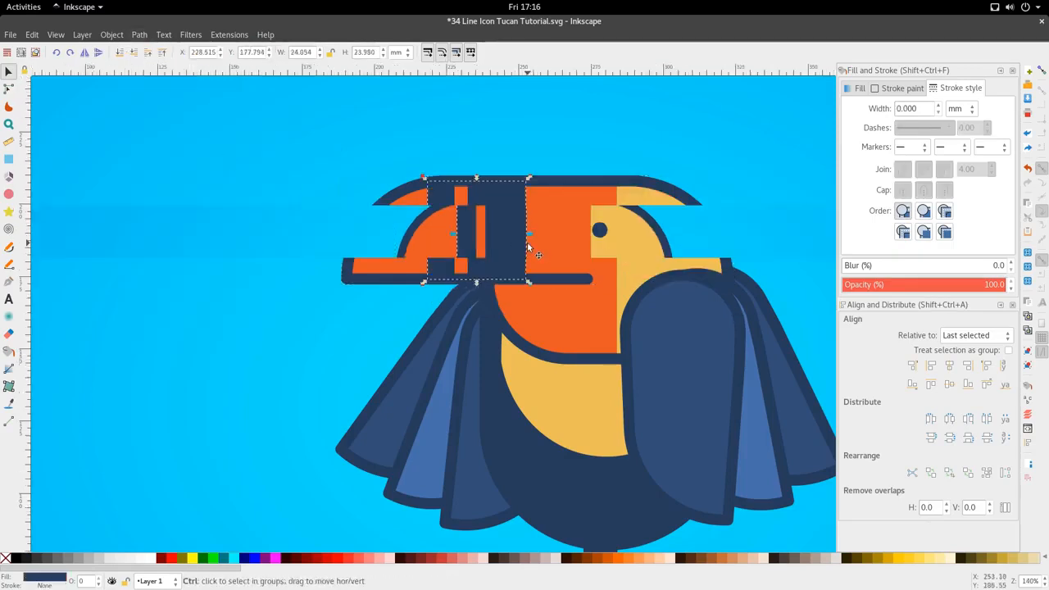
Step: Fill the trimmed beak stripes with the yellow colour of the toucan's head
{"action": "key", "text": "d"}
{"action": "left_click", "coordinate": [598, 257]}
{"action": "key", "text": "s"}
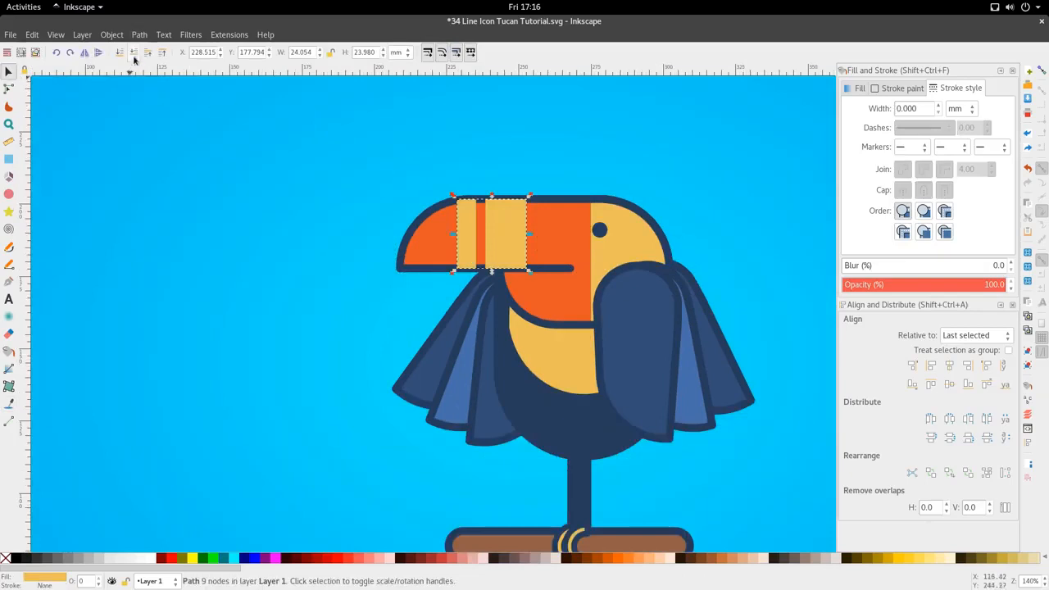
Step: Shorten the yellow beak stripes from their lower edge to about 21.1 mm tall, clear of the beak's bottom outline
{"action": "scroll", "coordinate": [505, 254], "scroll_direction": "up", "scroll_amount": 2}
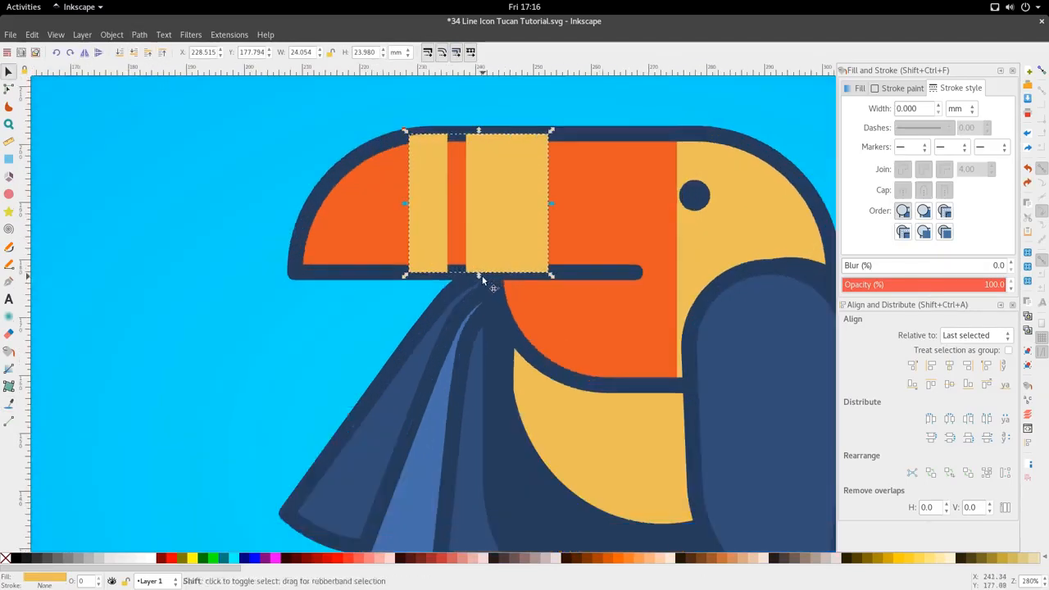
{"action": "left_click_drag", "start_coordinate": [480, 277], "coordinate": [473, 271]}
{"action": "scroll", "coordinate": [481, 281], "scroll_direction": "down", "scroll_amount": 4}
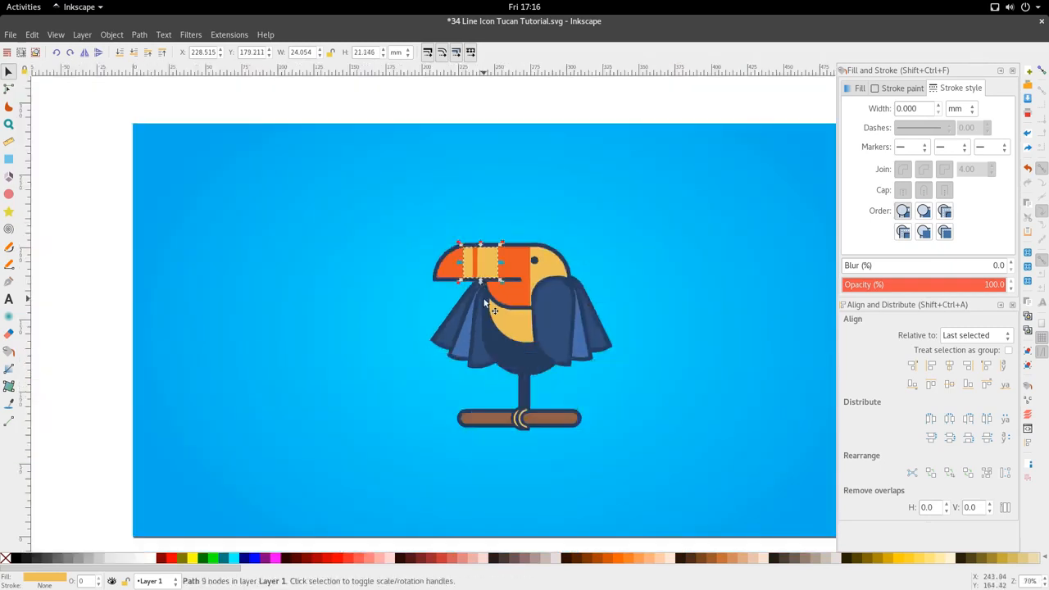
{"action": "left_click", "coordinate": [489, 307]}
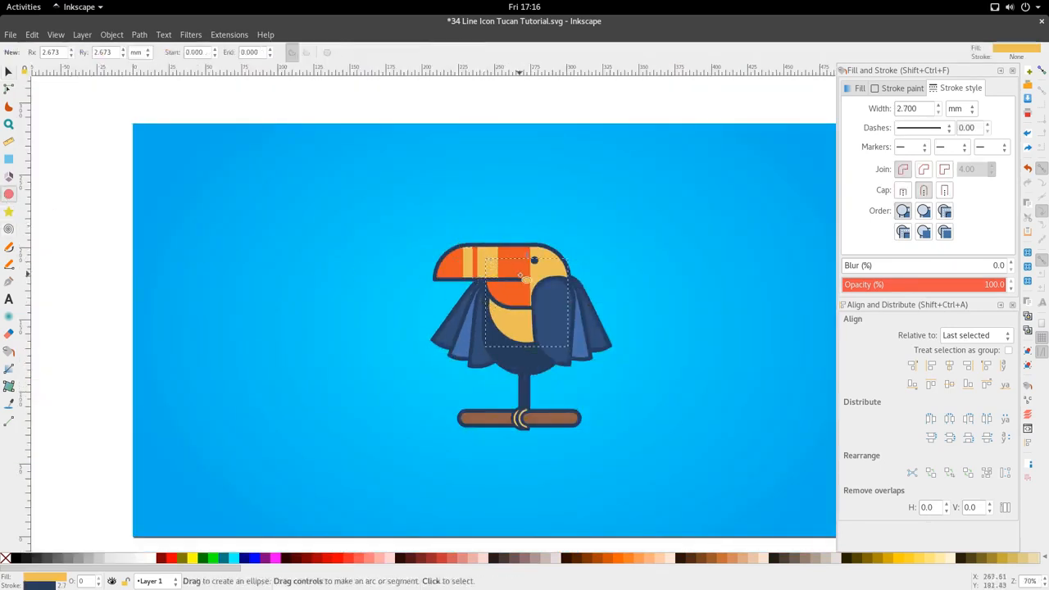
Step: Draw a circle about 36 mm across, fill it with the navy outline colour and position it over the beak's tip
{"action": "scroll", "coordinate": [522, 277], "scroll_direction": "up", "scroll_amount": 2}
{"action": "left_click_drag", "start_coordinate": [286, 210], "coordinate": [341, 264]}
{"action": "key", "text": "s"}
{"action": "left_click_drag", "start_coordinate": [304, 232], "coordinate": [348, 281]}
{"action": "key", "text": "d"}
{"action": "left_click", "coordinate": [405, 280]}
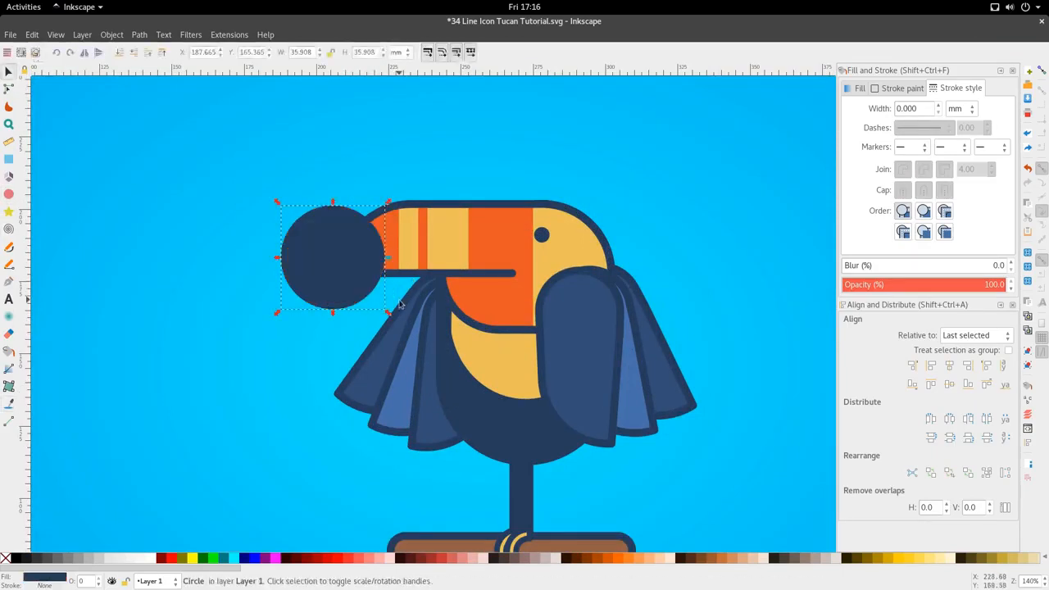
{"action": "scroll", "coordinate": [393, 283], "scroll_direction": "down", "scroll_amount": 3, "text": "ctrl"}
{"action": "scroll", "coordinate": [385, 295], "scroll_direction": "up", "scroll_amount": 3, "text": "ctrl"}
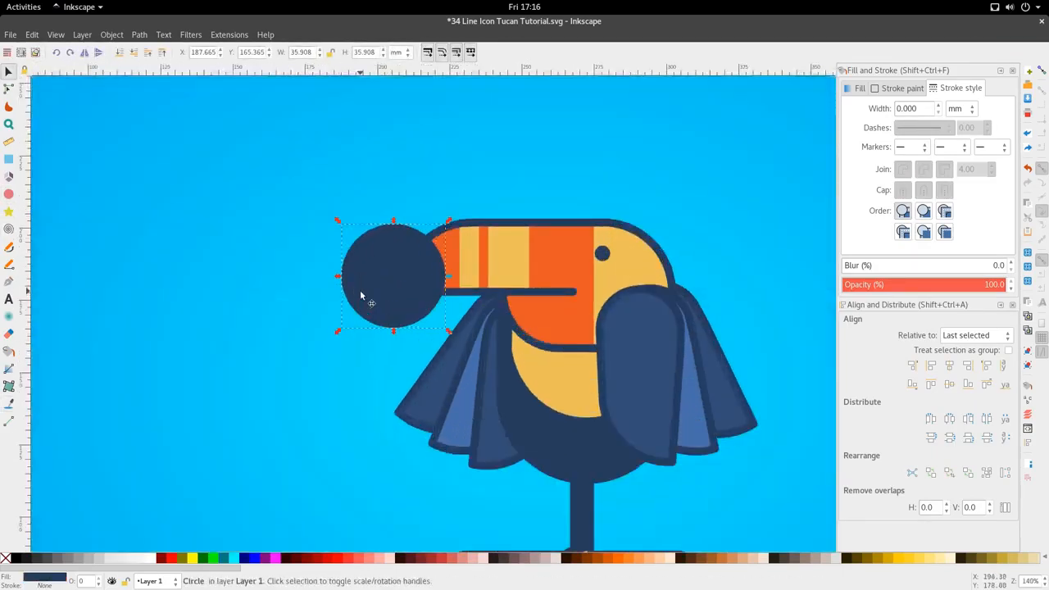
{"action": "left_click_drag", "start_coordinate": [360, 282], "coordinate": [362, 280]}
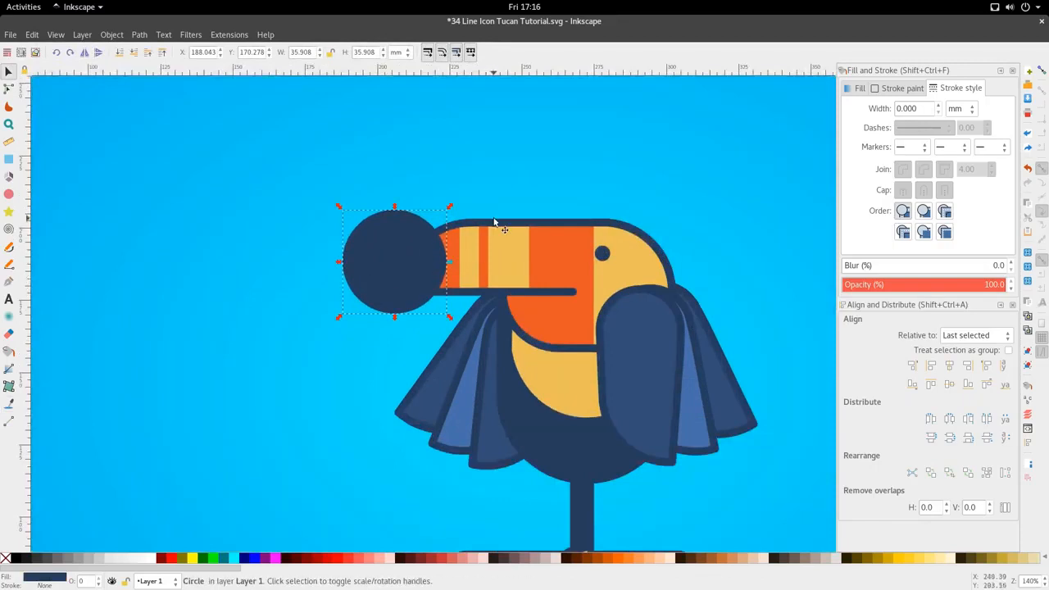
Step: Raise a duplicate of the orange upper beak to the top and intersect it with the navy circle to form the beak's tip
{"action": "left_click", "coordinate": [491, 222]}
{"action": "key", "text": "Home"}
{"action": "left_click", "coordinate": [369, 238], "text": "shift"}
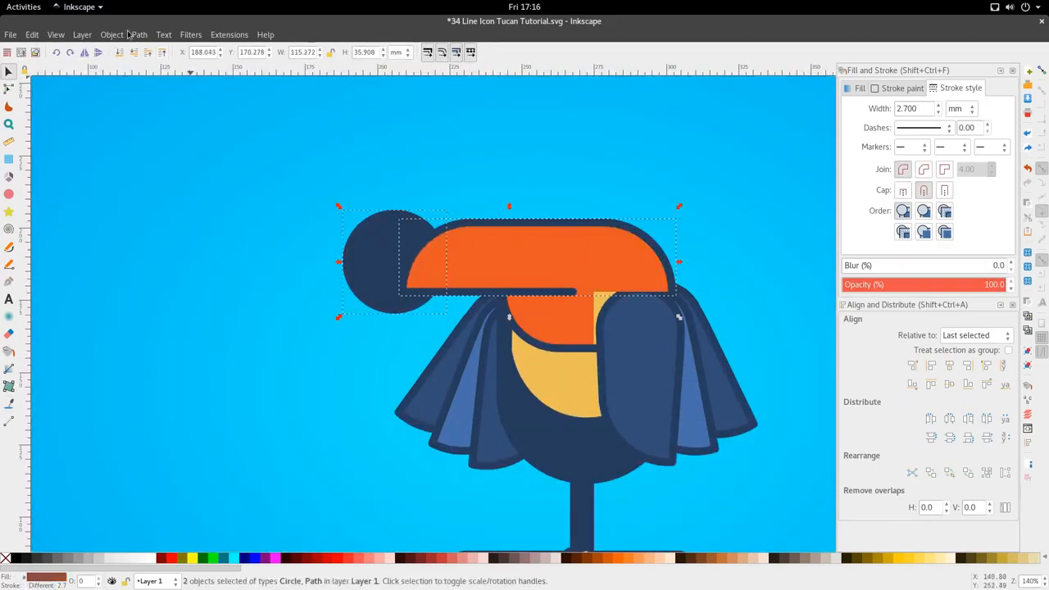
{"action": "left_click", "coordinate": [139, 35]}
{"action": "left_click", "coordinate": [176, 135]}
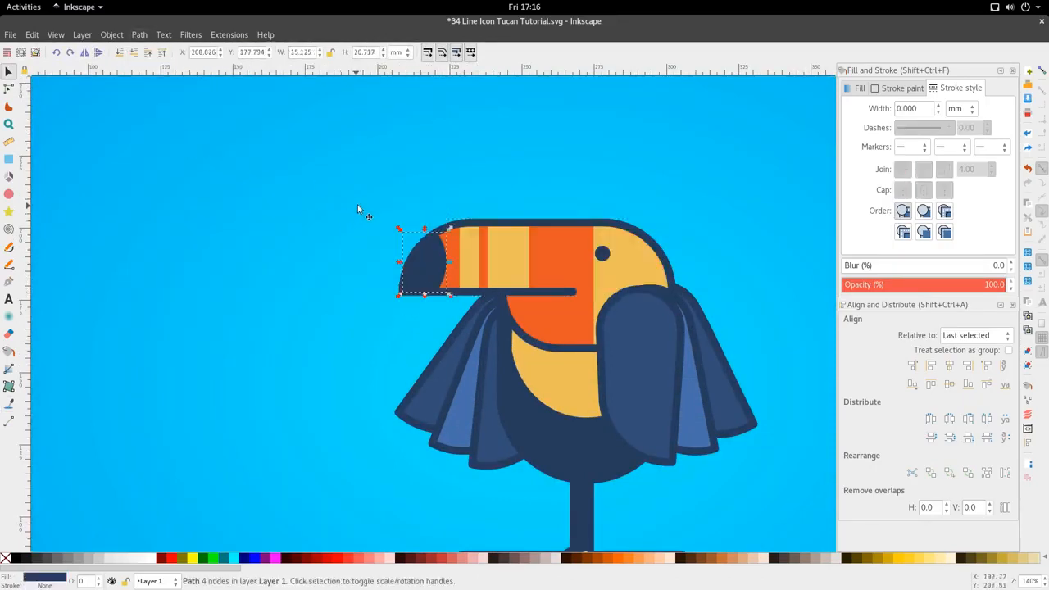
Step: Narrow the yellow beak stripes to about 18 mm wide and keep them centred between the navy tip and the head
{"action": "scroll", "coordinate": [492, 225], "scroll_direction": "down", "scroll_amount": 2, "text": "ctrl"}
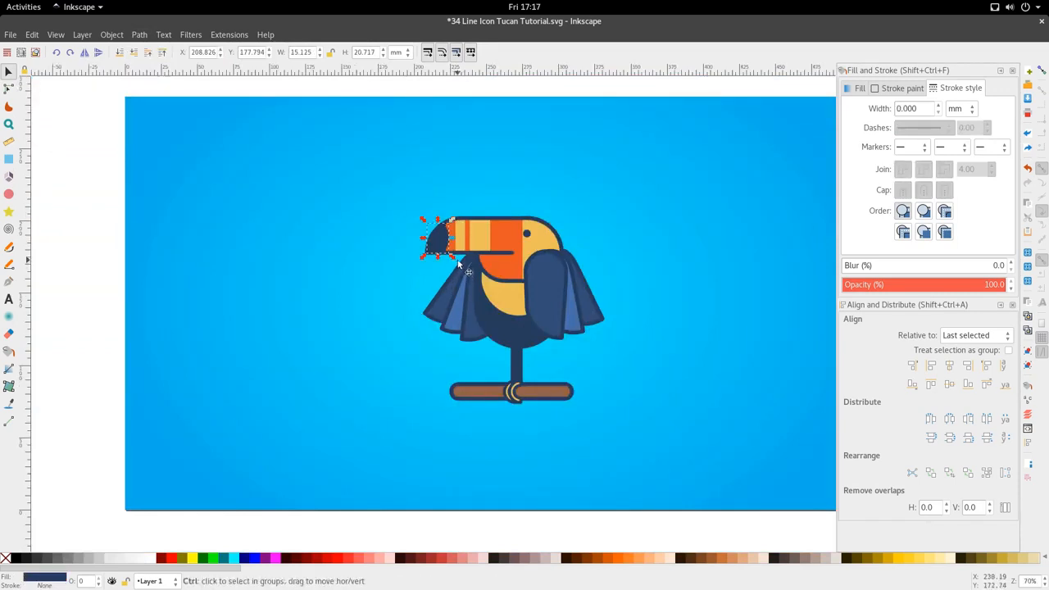
{"action": "scroll", "coordinate": [456, 268], "scroll_direction": "up", "scroll_amount": 2, "text": "ctrl"}
{"action": "left_click", "coordinate": [461, 225]}
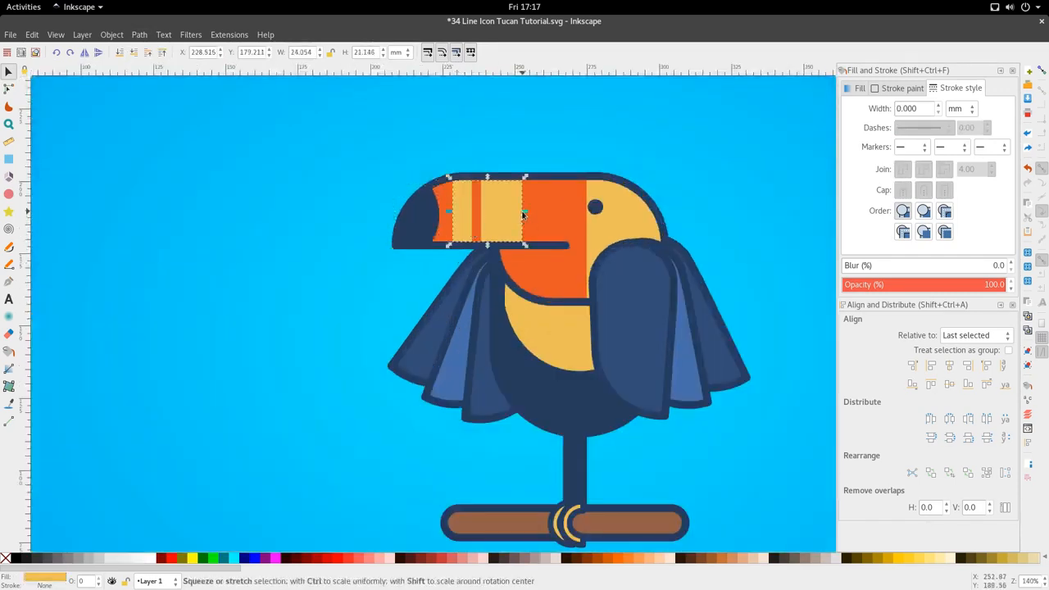
{"action": "left_click_drag", "start_coordinate": [525, 212], "coordinate": [495, 226]}
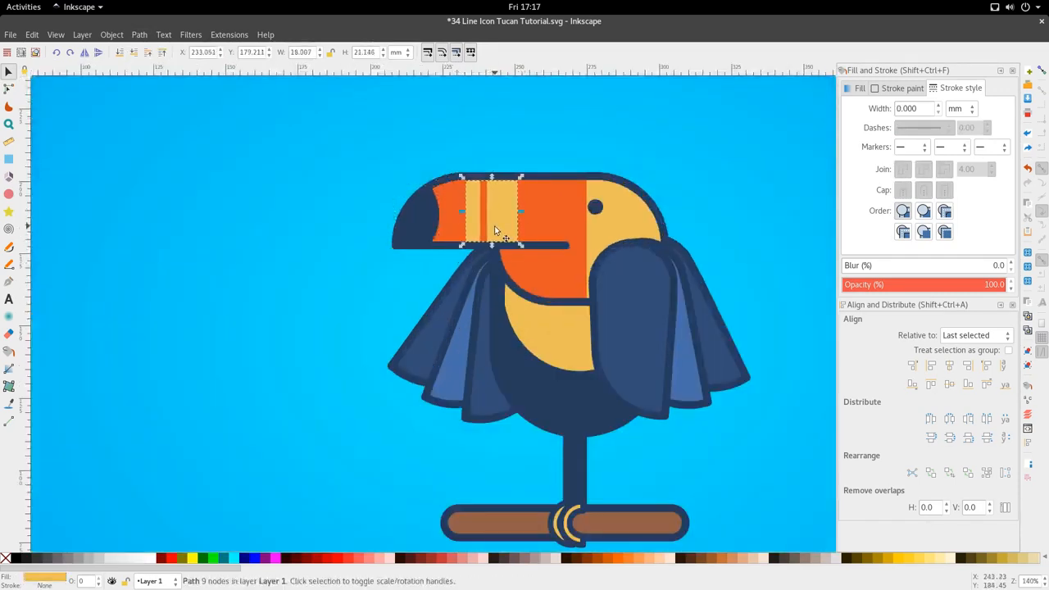
{"action": "scroll", "coordinate": [498, 240], "scroll_direction": "down", "scroll_amount": 3, "text": "ctrl"}
{"action": "left_click", "coordinate": [492, 298]}
Step: Enlarge the toucan's navy eye uniformly to about 7.2 mm across
{"action": "scroll", "coordinate": [536, 243], "scroll_direction": "up", "scroll_amount": 2, "text": "ctrl"}
{"action": "left_click", "coordinate": [534, 217]}
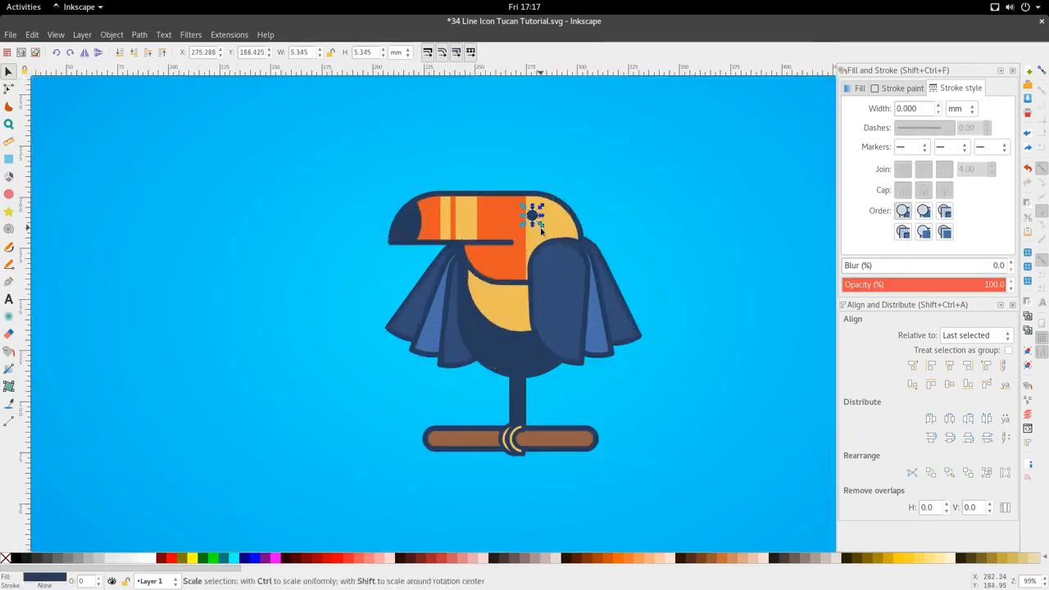
{"action": "left_click_drag", "start_coordinate": [541, 224], "coordinate": [546, 228], "text": "ctrl"}
{"action": "scroll", "coordinate": [539, 260], "scroll_direction": "down", "scroll_amount": 3, "text": "ctrl"}
{"action": "left_click", "coordinate": [535, 350]}
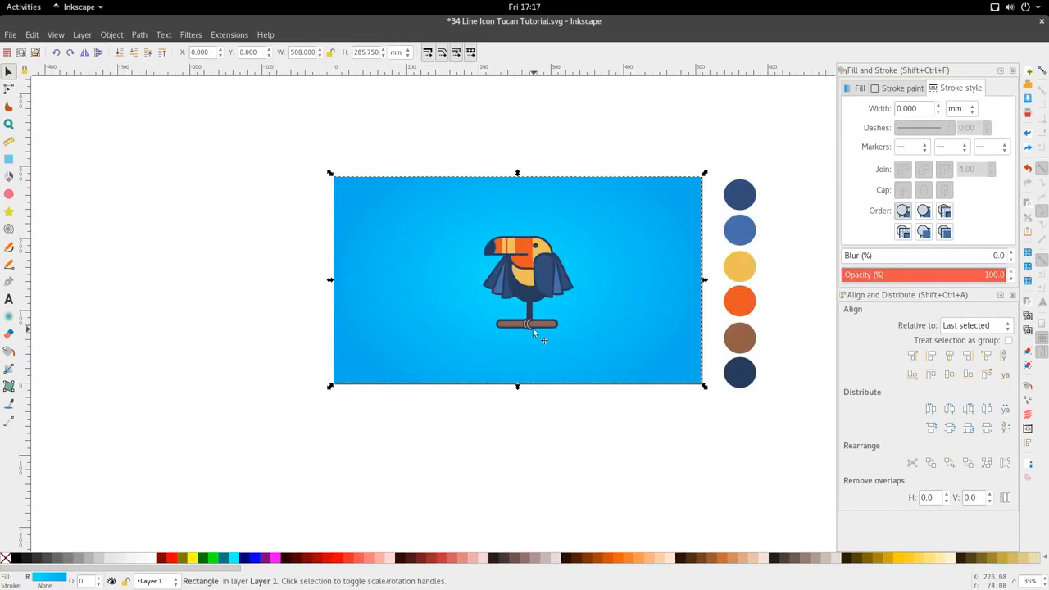
Step: Select the three feather shapes of the wing behind the head and enlarge them together to about 65.9 by 73.6 mm
{"action": "scroll", "coordinate": [529, 272], "scroll_direction": "up", "scroll_amount": 2, "text": "ctrl"}
{"action": "left_click", "coordinate": [573, 279]}
{"action": "left_click", "coordinate": [608, 312], "text": "shift"}
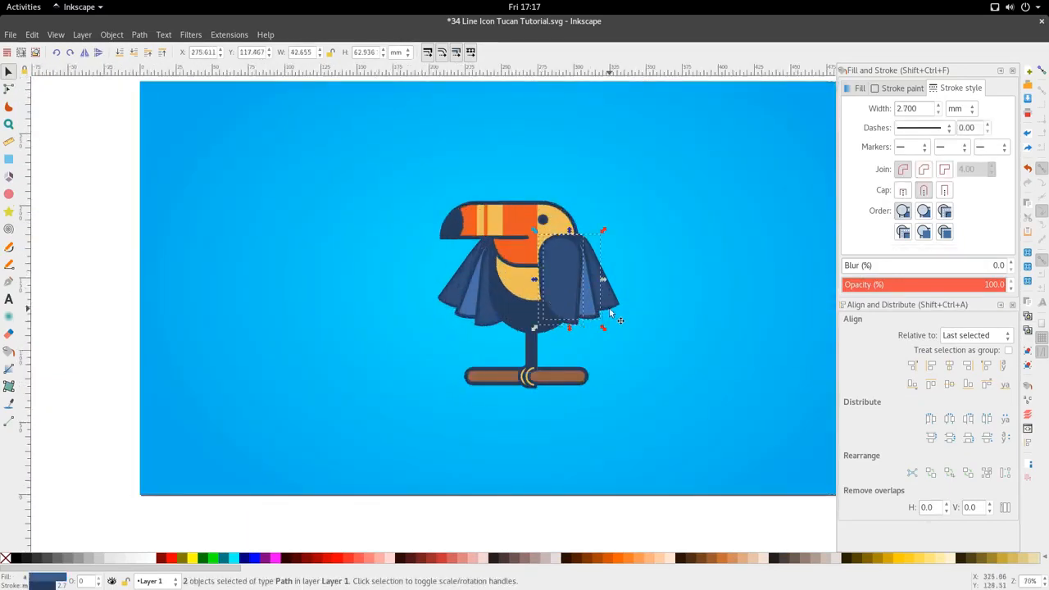
{"action": "left_click", "coordinate": [621, 326], "text": "shift"}
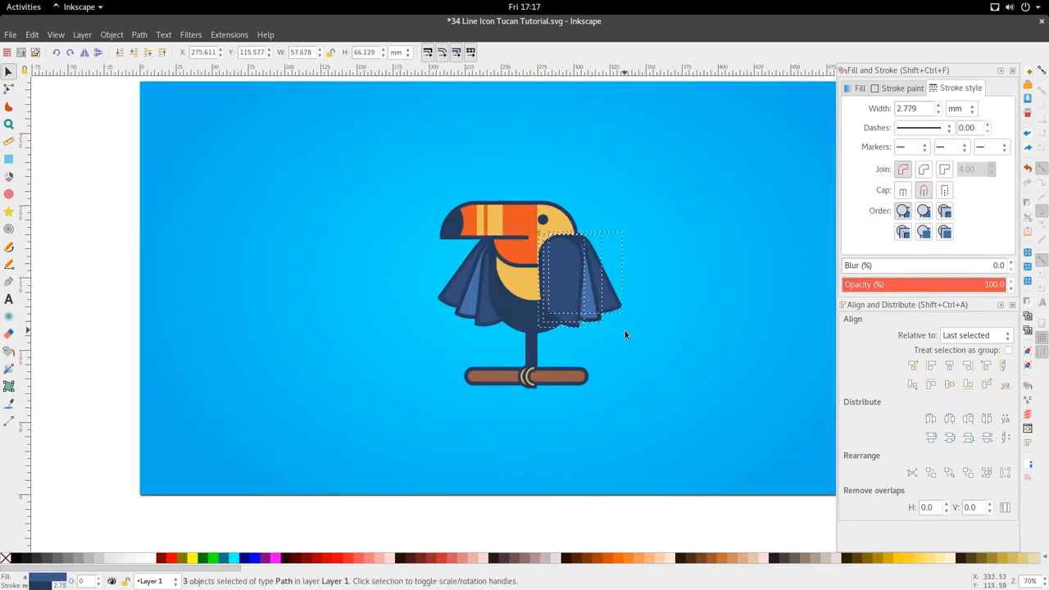
{"action": "left_click_drag", "start_coordinate": [625, 330], "coordinate": [638, 344]}
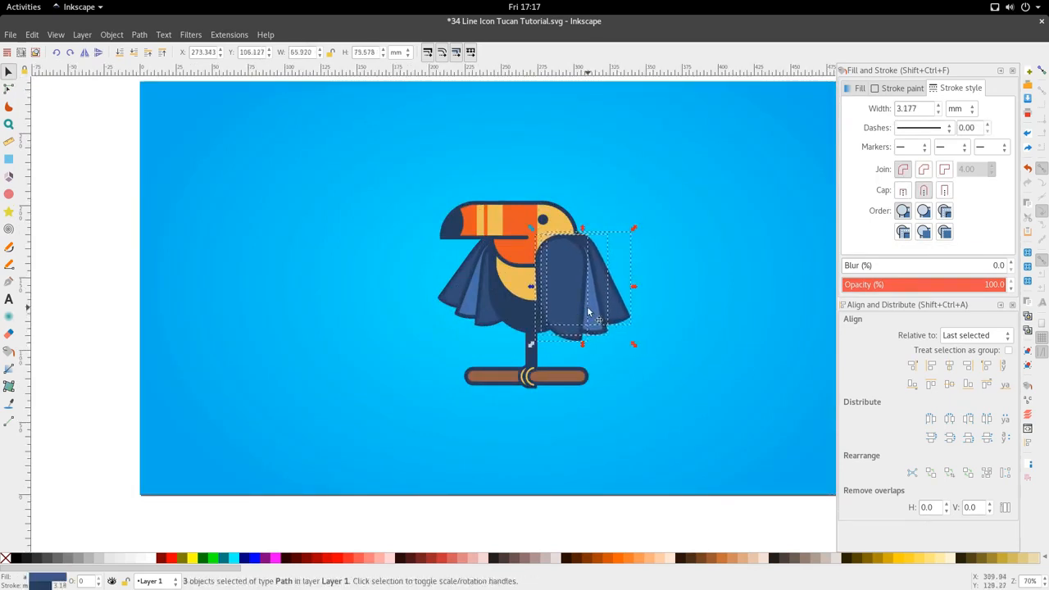
Step: Enlarge the grouped wing under the beak to about 68.4 by 70.8 mm
{"action": "left_click", "coordinate": [473, 318]}
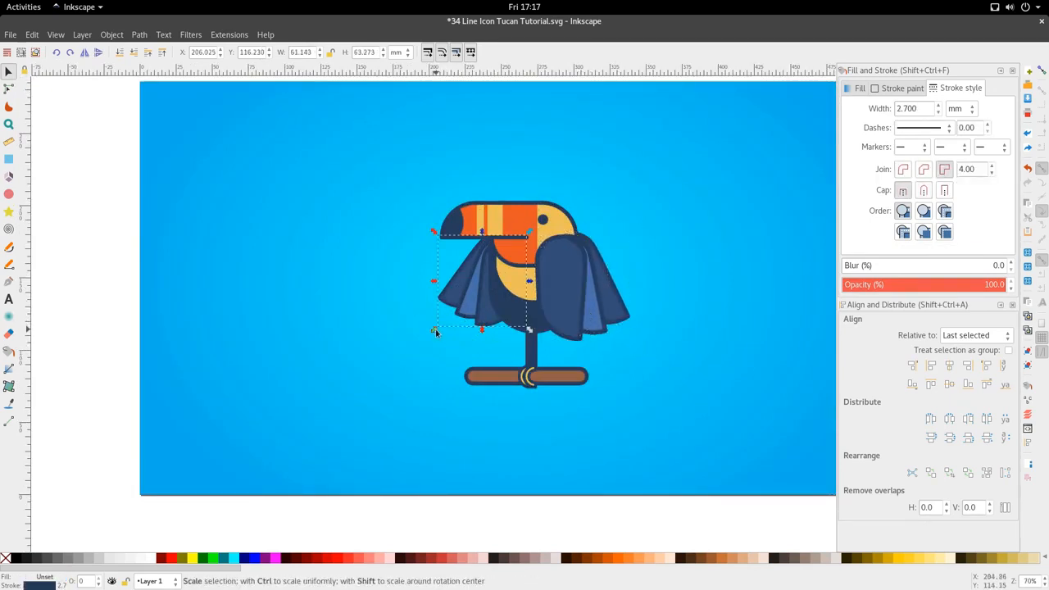
{"action": "left_click_drag", "start_coordinate": [434, 328], "coordinate": [415, 343]}
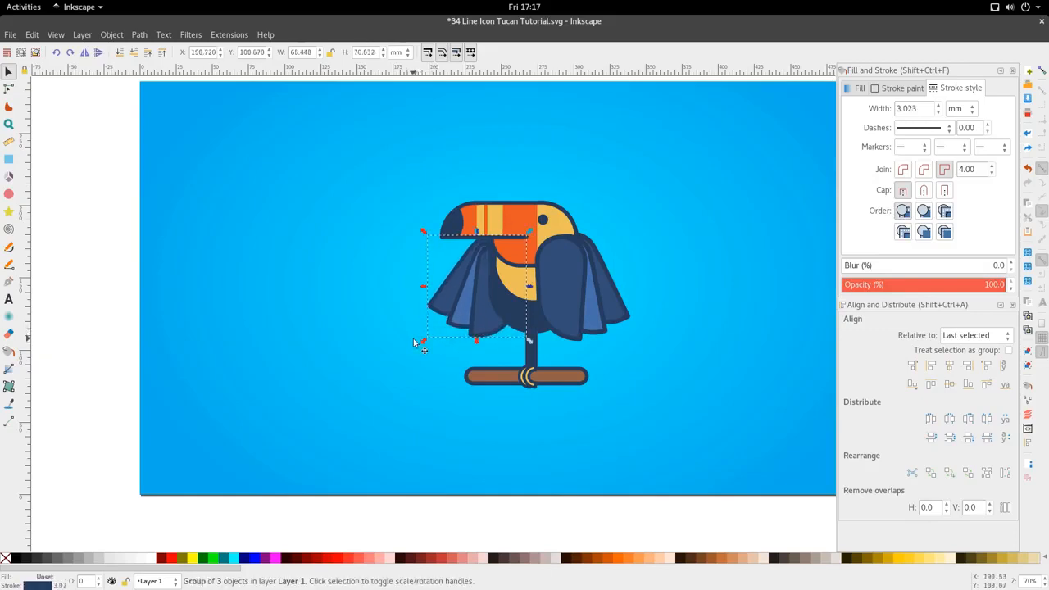
Step: Select both yellow-banded claw shapes on the perch and enlarge them together to about 16.3 by 20.8 mm
{"action": "scroll", "coordinate": [518, 301], "scroll_direction": "down", "scroll_amount": 3}
{"action": "left_click", "coordinate": [526, 303], "text": "ctrl"}
{"action": "scroll", "coordinate": [525, 303], "scroll_direction": "up", "scroll_amount": 2}
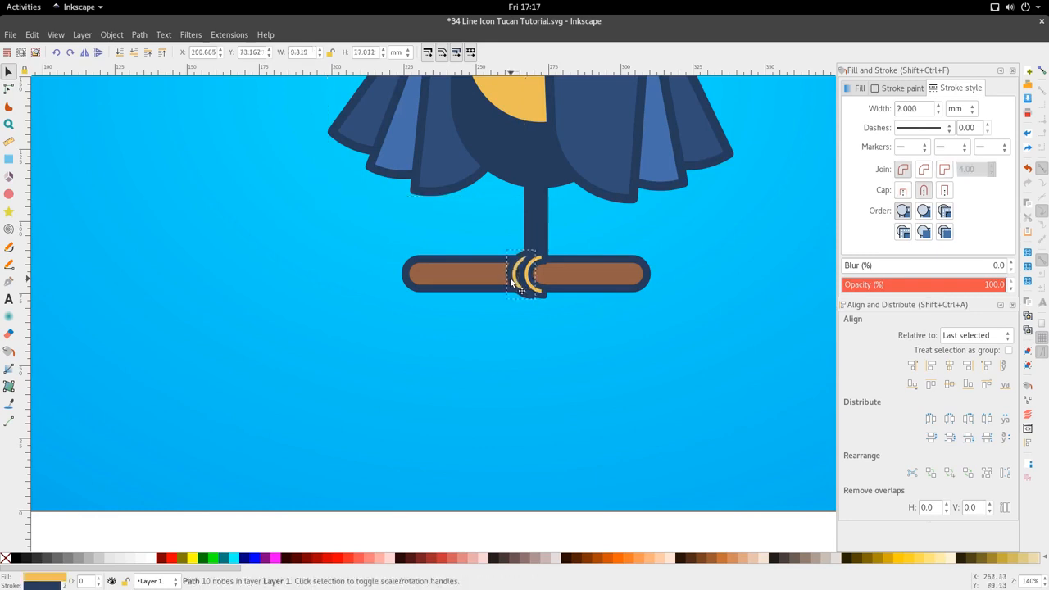
{"action": "left_click_drag", "start_coordinate": [511, 279], "coordinate": [560, 309]}
{"action": "left_click", "coordinate": [540, 295], "text": "shift"}
{"action": "scroll", "coordinate": [555, 306], "scroll_direction": "down", "scroll_amount": 1}
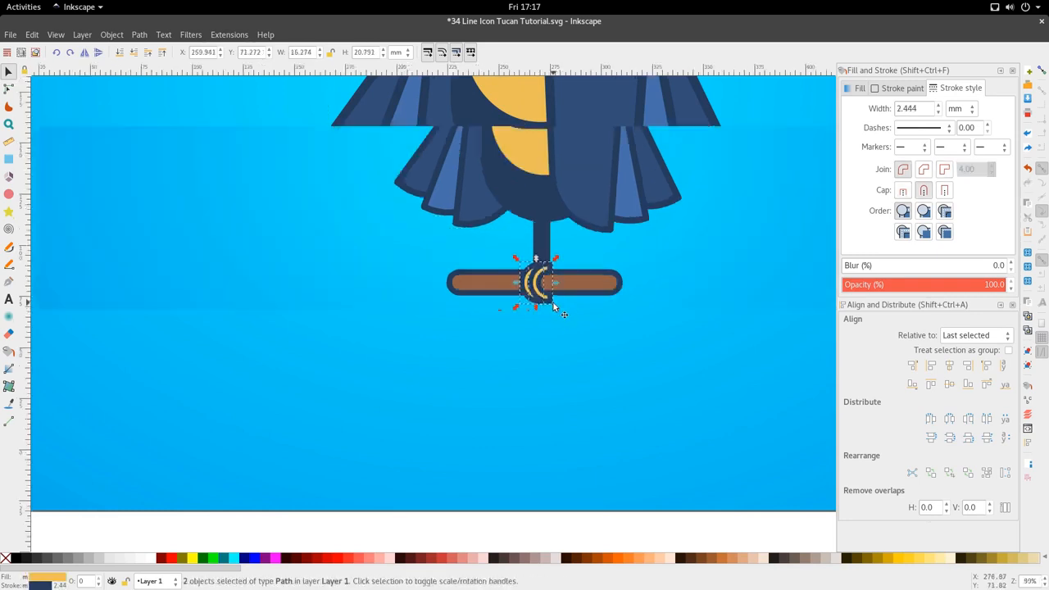
{"action": "scroll", "coordinate": [553, 308], "scroll_direction": "down", "scroll_amount": 3}
{"action": "left_click", "coordinate": [551, 319]}
{"action": "scroll", "coordinate": [504, 426], "scroll_direction": "up", "scroll_amount": 4}
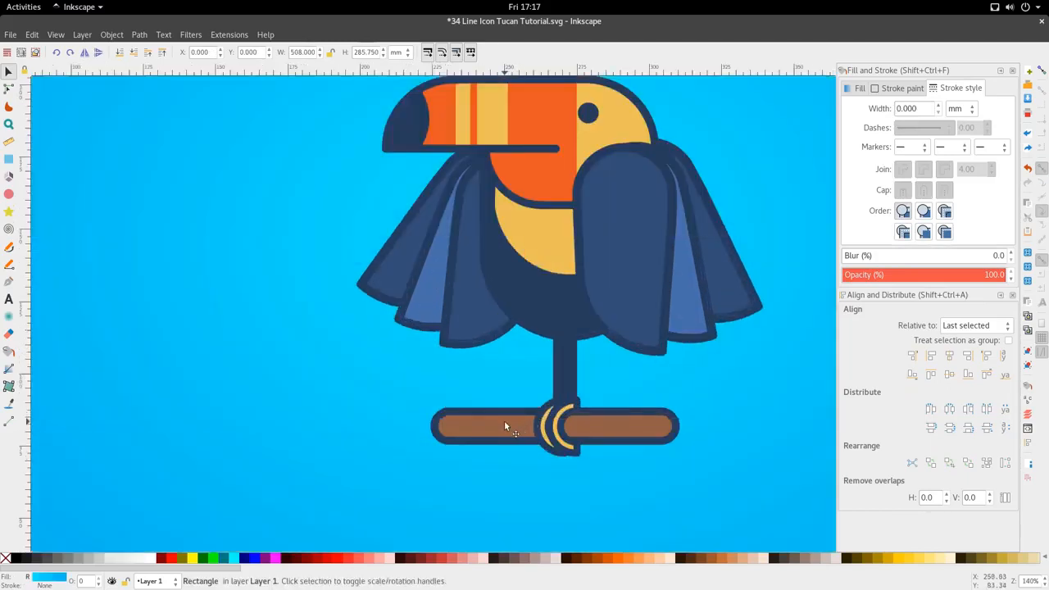
Step: Examine the toucan's beak, stripes, eye and perch up close and as a whole for remaining corrections
{"action": "left_click", "coordinate": [504, 426]}
{"action": "scroll", "coordinate": [532, 346], "scroll_direction": "down", "scroll_amount": 2}
{"action": "scroll", "coordinate": [565, 262], "scroll_direction": "up", "scroll_amount": 2}
{"action": "left_click", "coordinate": [564, 262]}
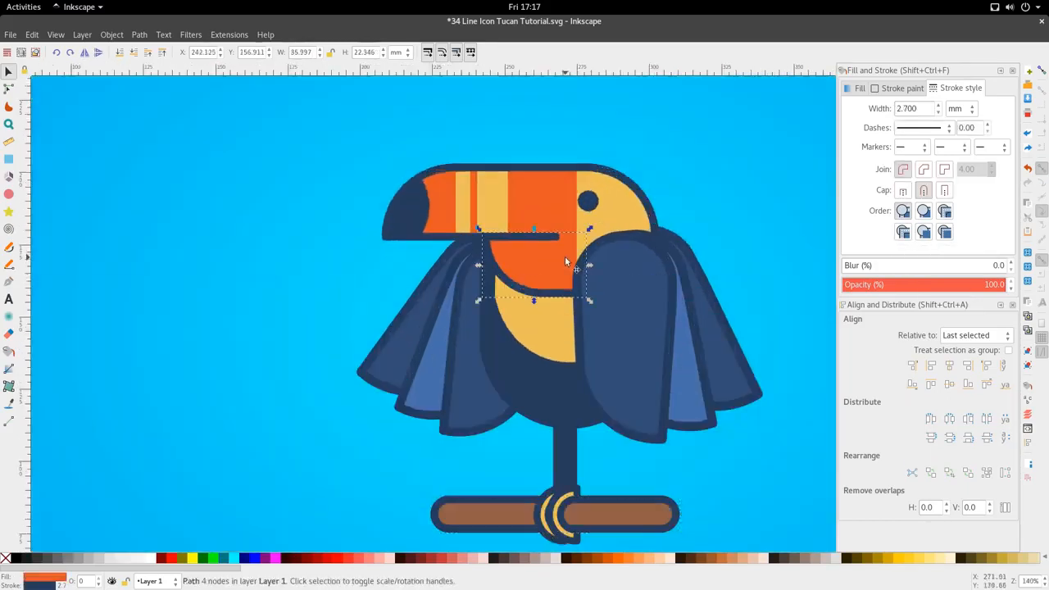
{"action": "key", "text": "n"}
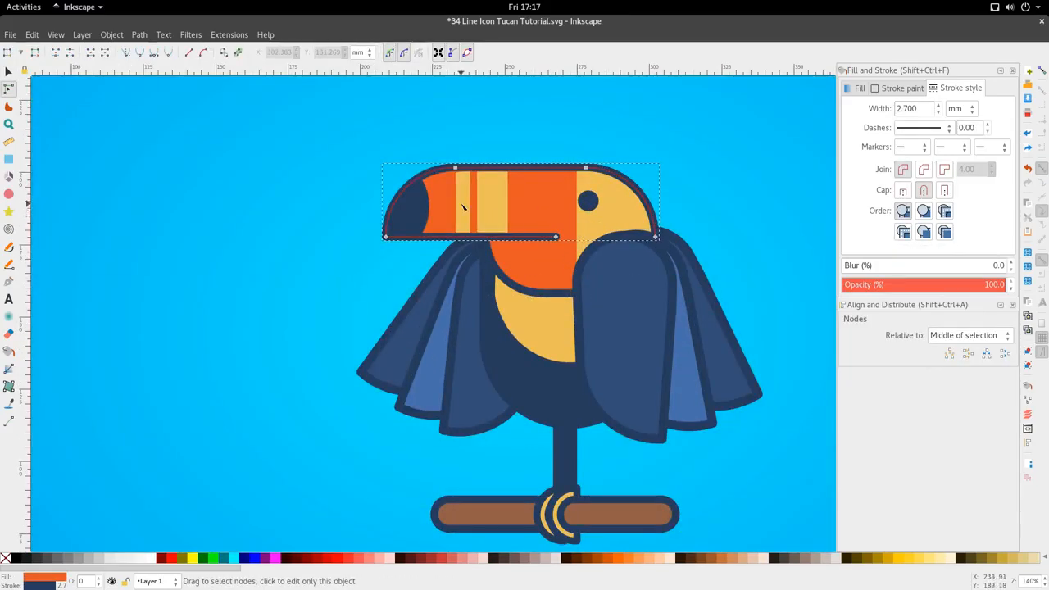
{"action": "key", "text": "s"}
{"action": "left_click", "coordinate": [465, 208]}
{"action": "scroll", "coordinate": [505, 243], "scroll_direction": "down", "scroll_amount": 3}
{"action": "scroll", "coordinate": [507, 289], "scroll_direction": "down", "scroll_amount": 2}
{"action": "scroll", "coordinate": [533, 224], "scroll_direction": "up", "scroll_amount": 1}
{"action": "scroll", "coordinate": [534, 241], "scroll_direction": "up", "scroll_amount": 1}
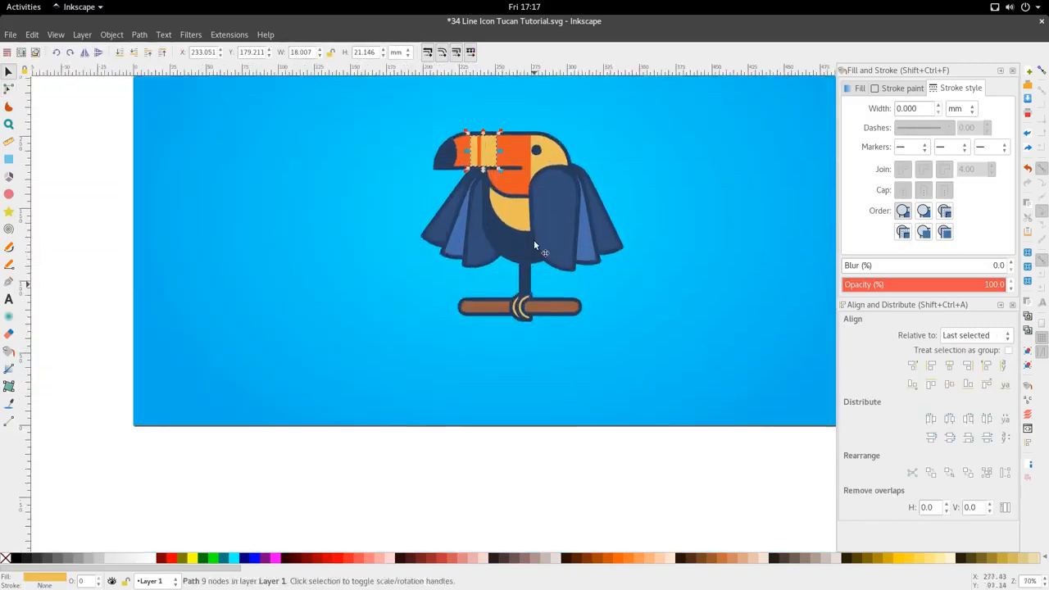
{"action": "scroll", "coordinate": [537, 175], "scroll_direction": "up", "scroll_amount": 2}
{"action": "left_click", "coordinate": [538, 125]}
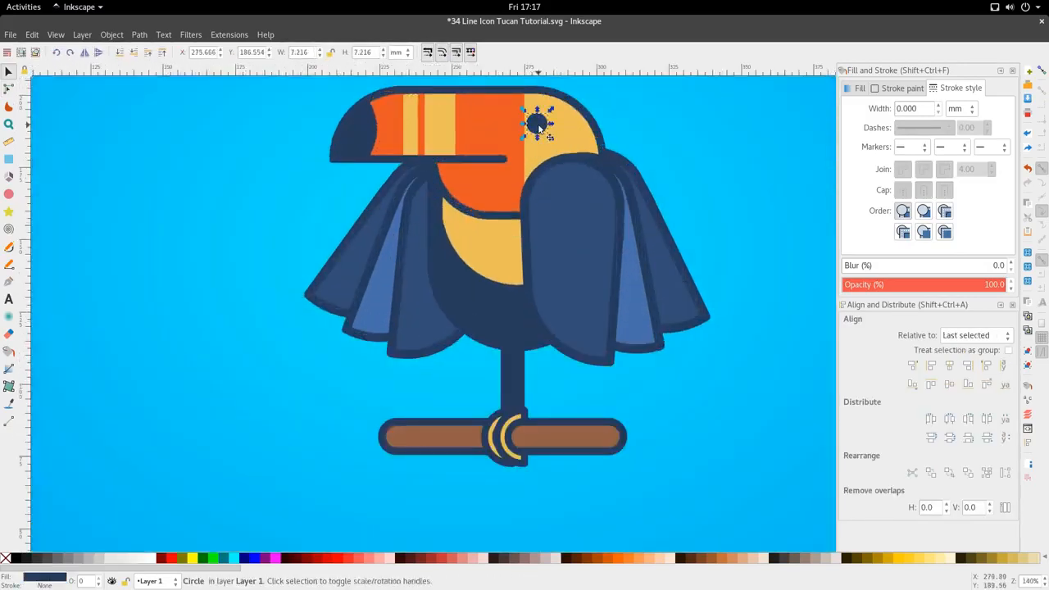
{"action": "scroll", "coordinate": [567, 153], "scroll_direction": "up", "scroll_amount": 3}
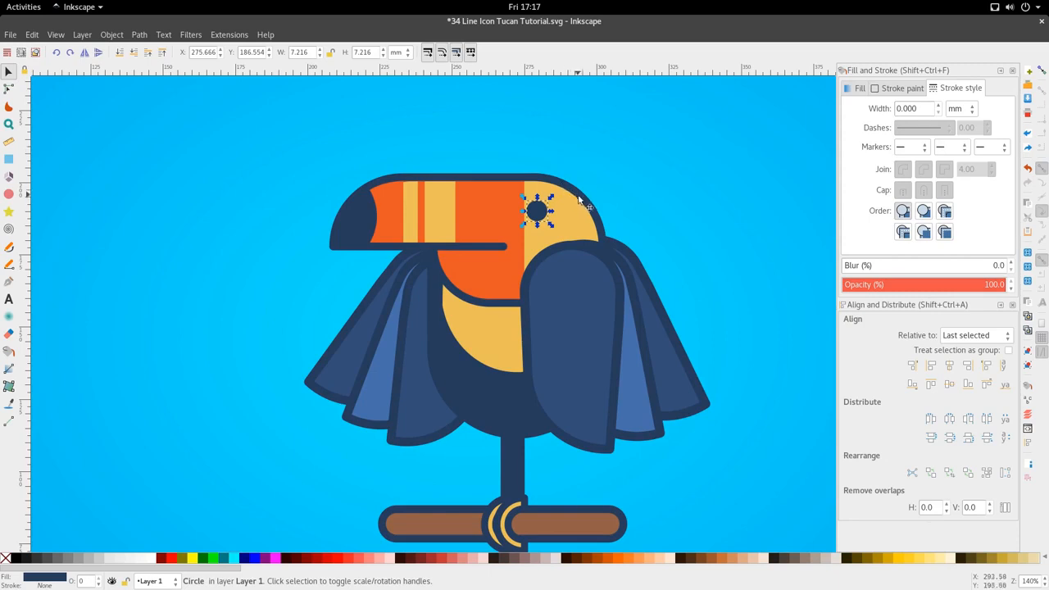
{"action": "key", "text": "Escape"}
{"action": "scroll", "coordinate": [397, 217], "scroll_direction": "down", "scroll_amount": 6}
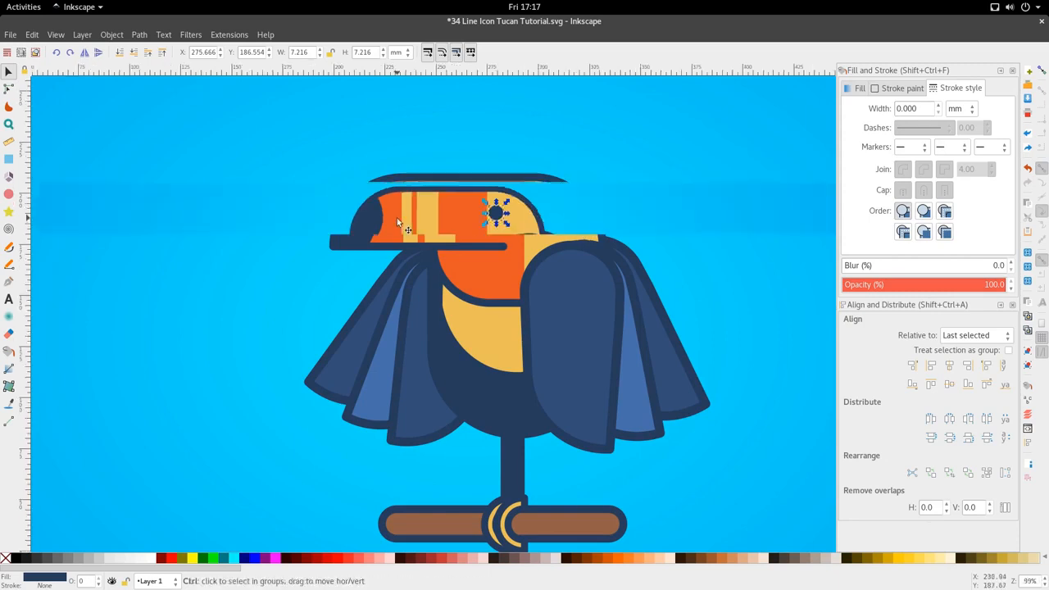
{"action": "scroll", "coordinate": [414, 195], "scroll_direction": "up", "scroll_amount": 5}
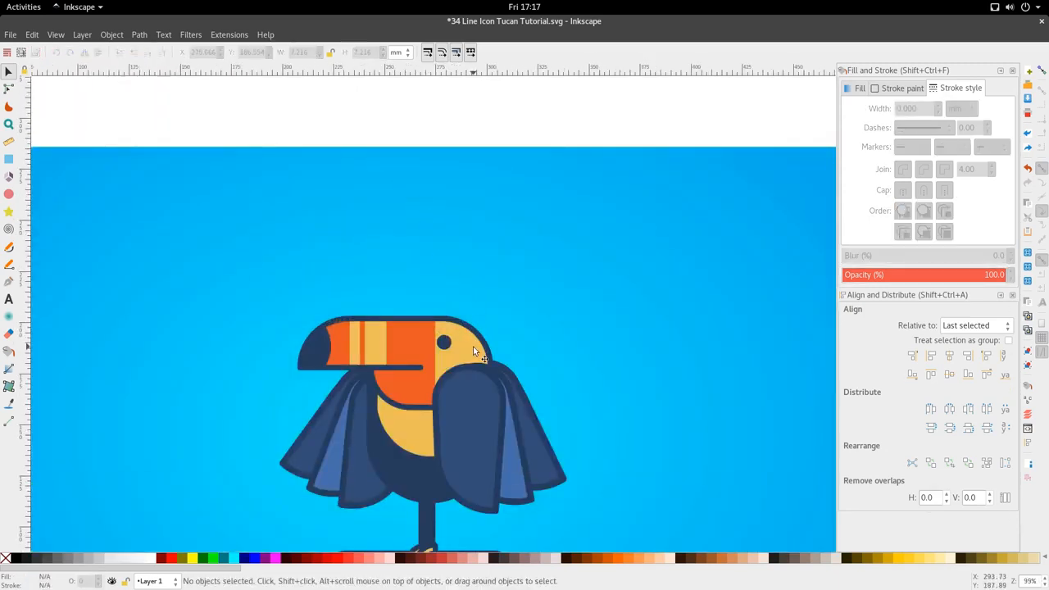
Step: Duplicate the yellow head shape and shift the copy horizontally about 7.8 mm toward the beak
{"action": "left_click", "coordinate": [473, 347]}
{"action": "key", "text": "ctrl+d"}
{"action": "left_click_drag", "start_coordinate": [475, 346], "coordinate": [458, 346]}
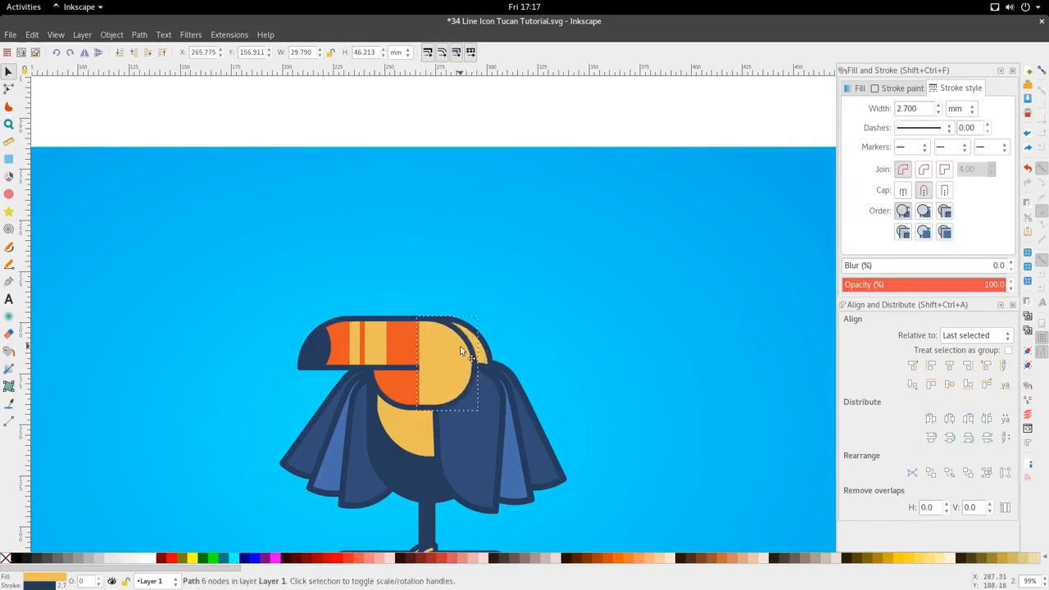
Step: Cut a duplicate of the yellow head with the shifted copy using Difference, leaving a crescent along the back of the head
{"action": "left_click", "coordinate": [485, 344]}
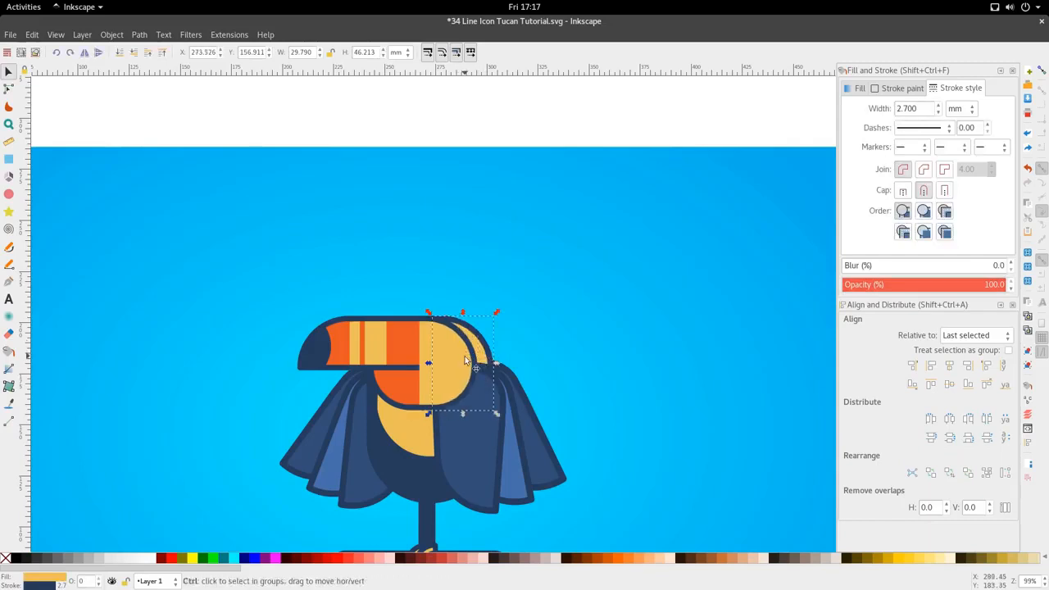
{"action": "key", "text": "ctrl+d"}
{"action": "key", "text": "Delete"}
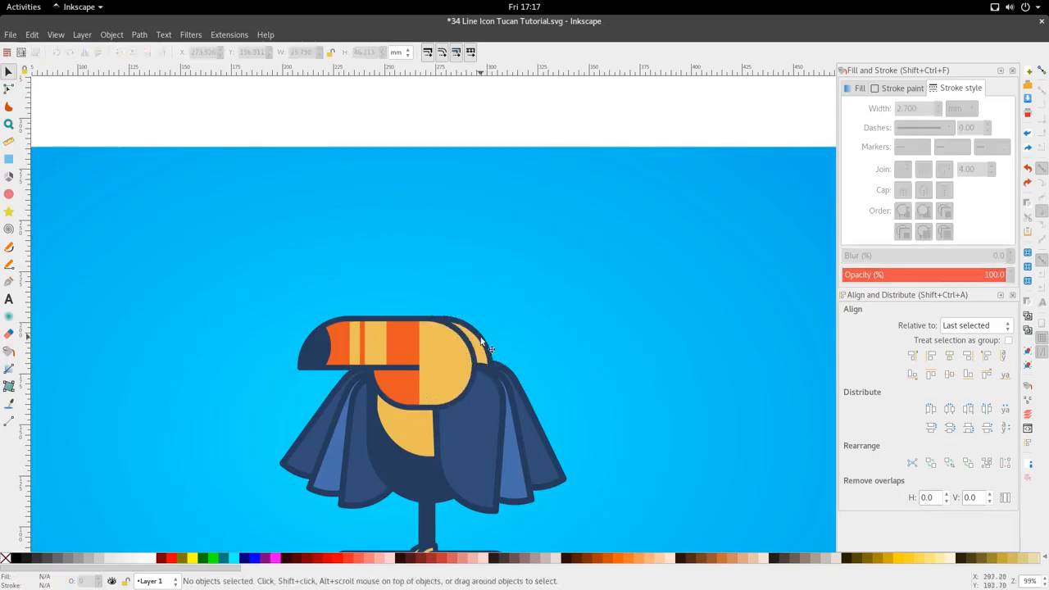
{"action": "left_click", "coordinate": [482, 342]}
{"action": "left_click", "coordinate": [483, 344], "text": "shift"}
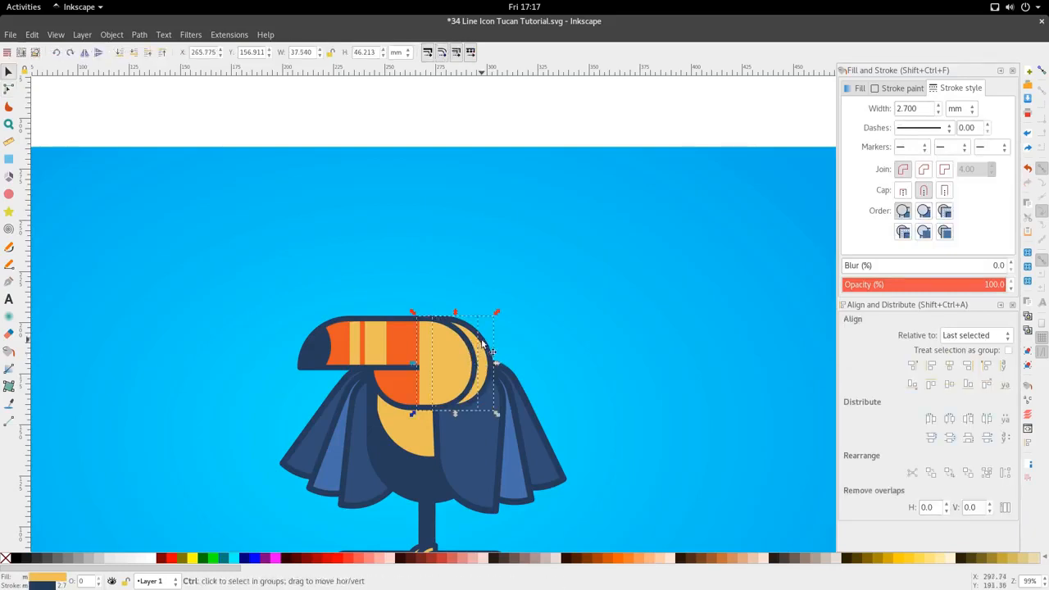
{"action": "key", "text": "ctrl+minus"}
Step: Move the leftover shifted head copy off the artwork, above the blue background
{"action": "scroll", "coordinate": [481, 205], "scroll_direction": "up", "scroll_amount": 2}
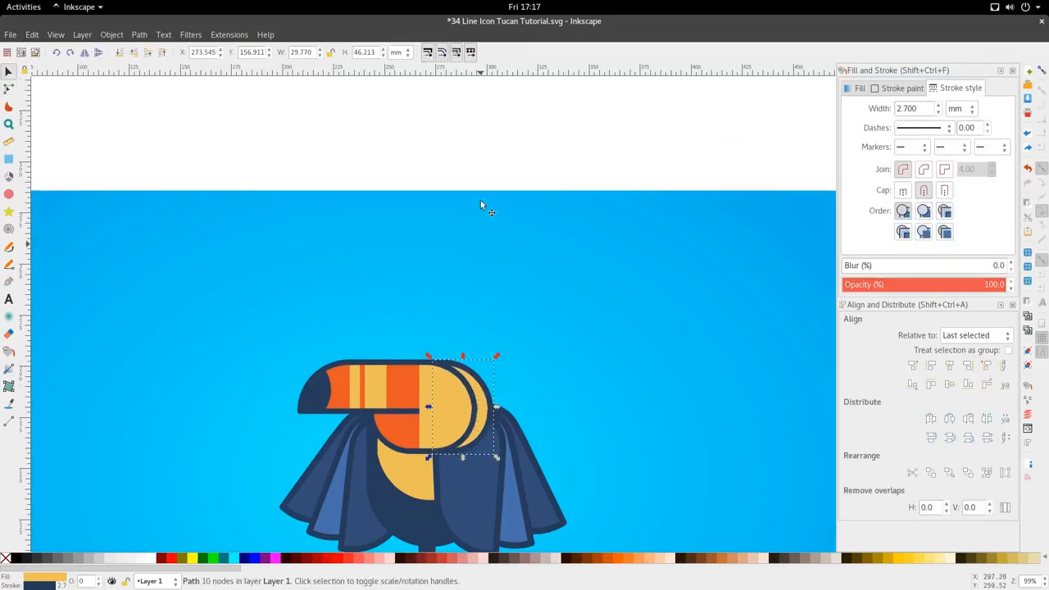
{"action": "left_click_drag", "start_coordinate": [426, 439], "coordinate": [451, 142]}
{"action": "scroll", "coordinate": [492, 350], "scroll_direction": "down", "scroll_amount": 1}
{"action": "scroll", "coordinate": [510, 385], "scroll_direction": "up", "scroll_amount": 2}
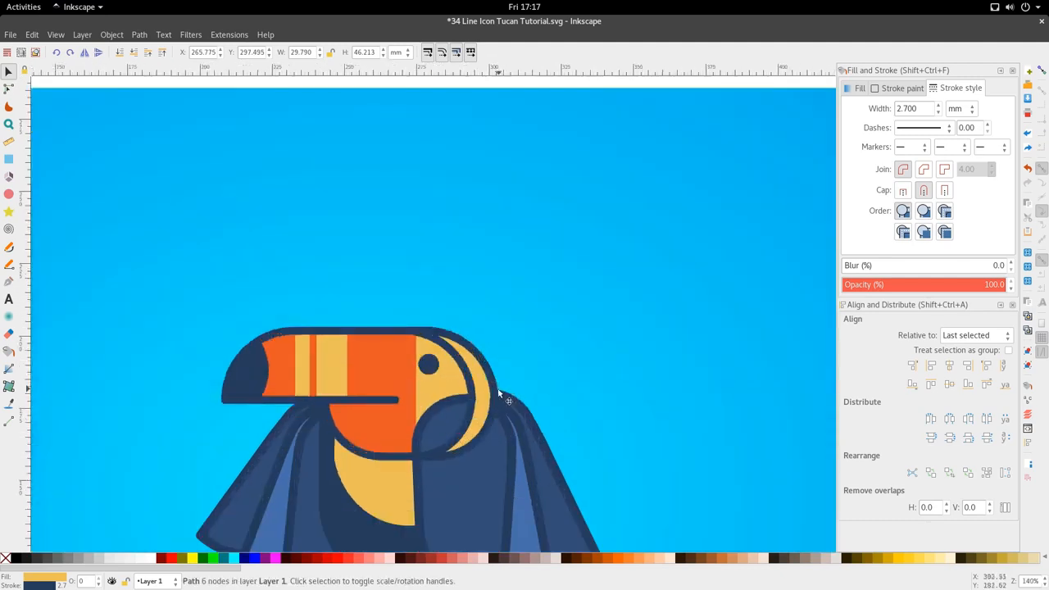
Step: Fill the head crescent with the navy outline colour, remove its stroke and lower it beneath the wing
{"action": "left_click", "coordinate": [496, 390]}
{"action": "key", "text": "d"}
{"action": "left_click", "coordinate": [489, 393]}
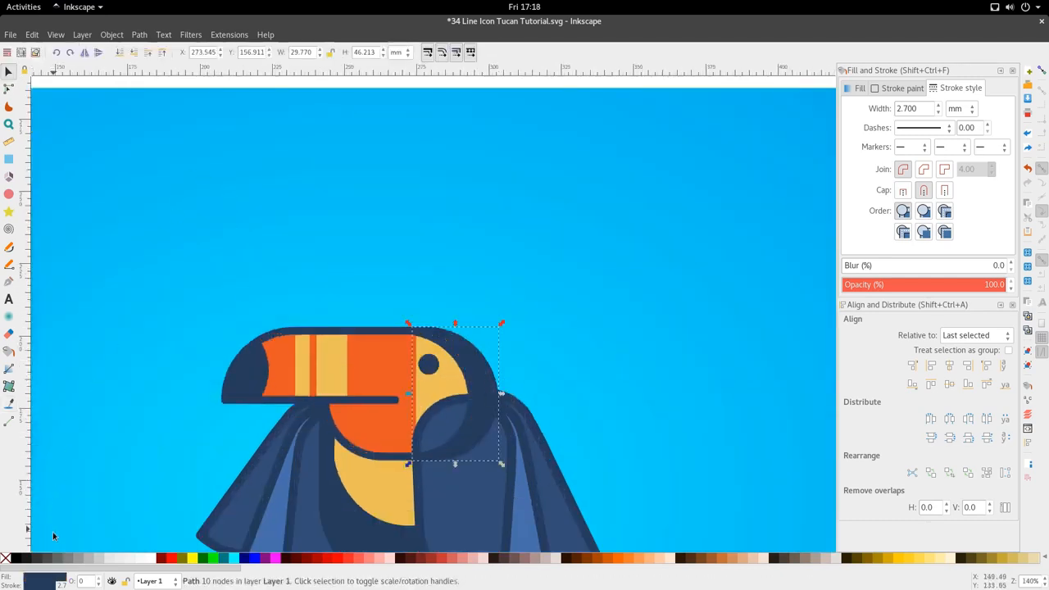
{"action": "right_click", "coordinate": [45, 584]}
{"action": "left_click", "coordinate": [78, 574]}
{"action": "left_click", "coordinate": [131, 55]}
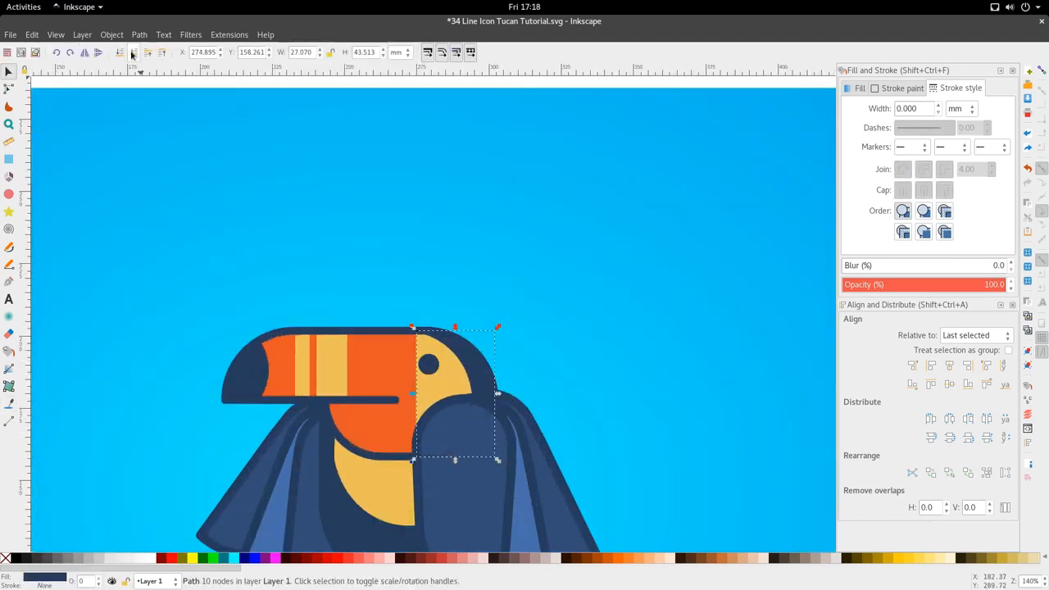
Step: Examine the navy crescent on the head up close and the whole toucan against the blue background
{"action": "scroll", "coordinate": [574, 296], "scroll_direction": "down", "scroll_amount": 3}
{"action": "scroll", "coordinate": [537, 347], "scroll_direction": "up", "scroll_amount": 3}
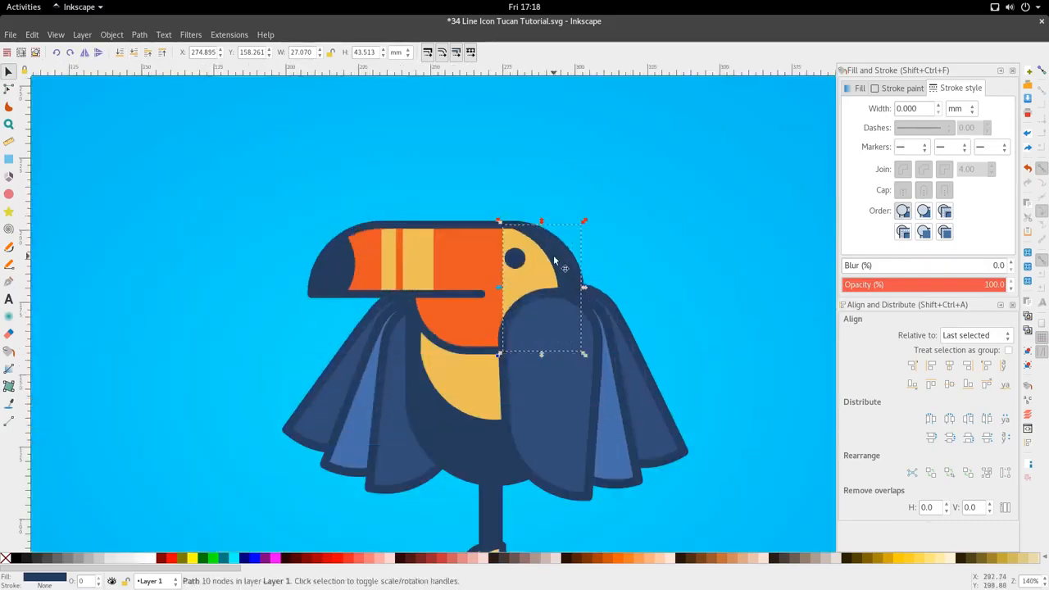
{"action": "double_click", "coordinate": [554, 258]}
{"action": "scroll", "coordinate": [554, 258], "scroll_direction": "down", "scroll_amount": 3}
{"action": "scroll", "coordinate": [525, 270], "scroll_direction": "up", "scroll_amount": 3}
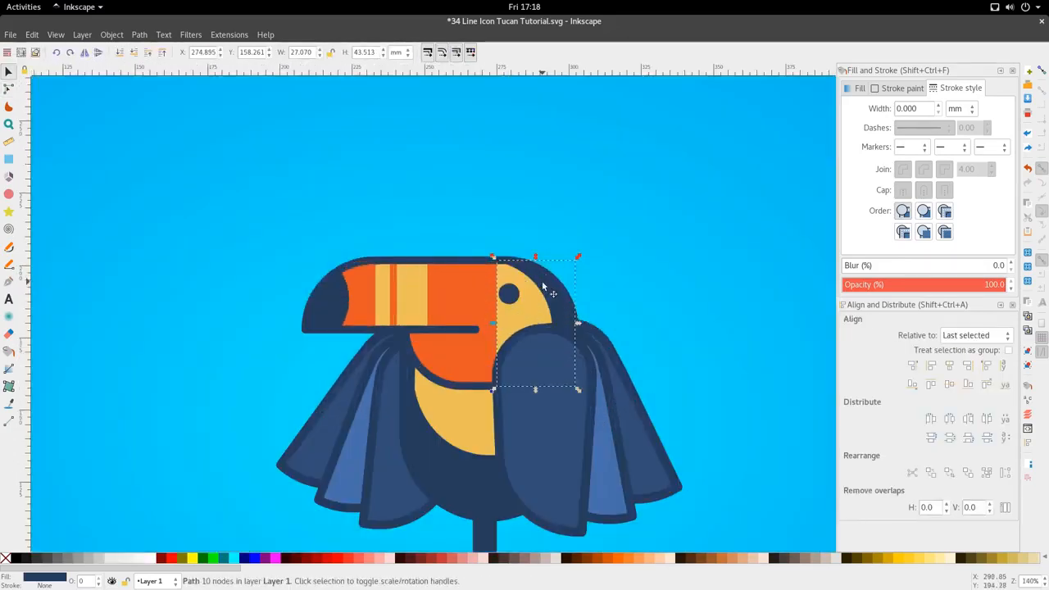
{"action": "scroll", "coordinate": [490, 282], "scroll_direction": "down", "scroll_amount": 3}
{"action": "key", "text": "s"}
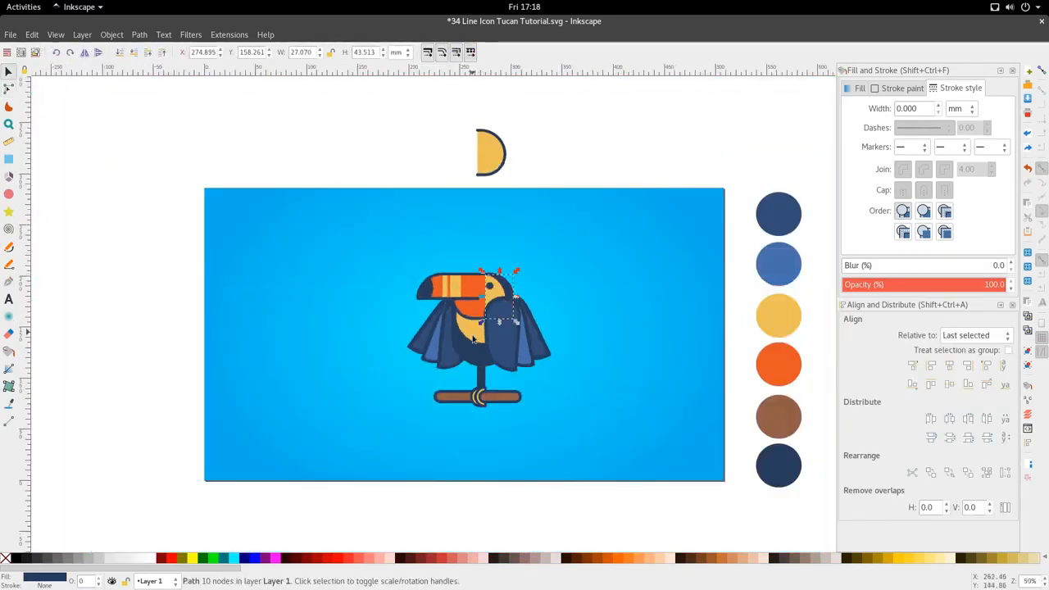
{"action": "left_click", "coordinate": [473, 416]}
{"action": "scroll", "coordinate": [472, 417], "scroll_direction": "down", "scroll_amount": 4}
{"action": "scroll", "coordinate": [472, 412], "scroll_direction": "up", "scroll_amount": 1}
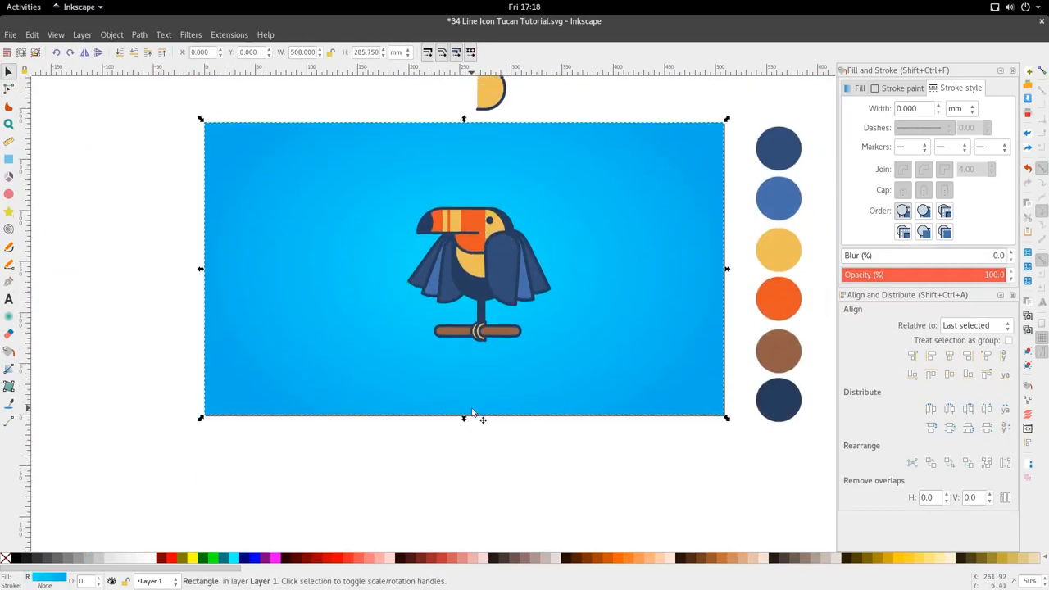